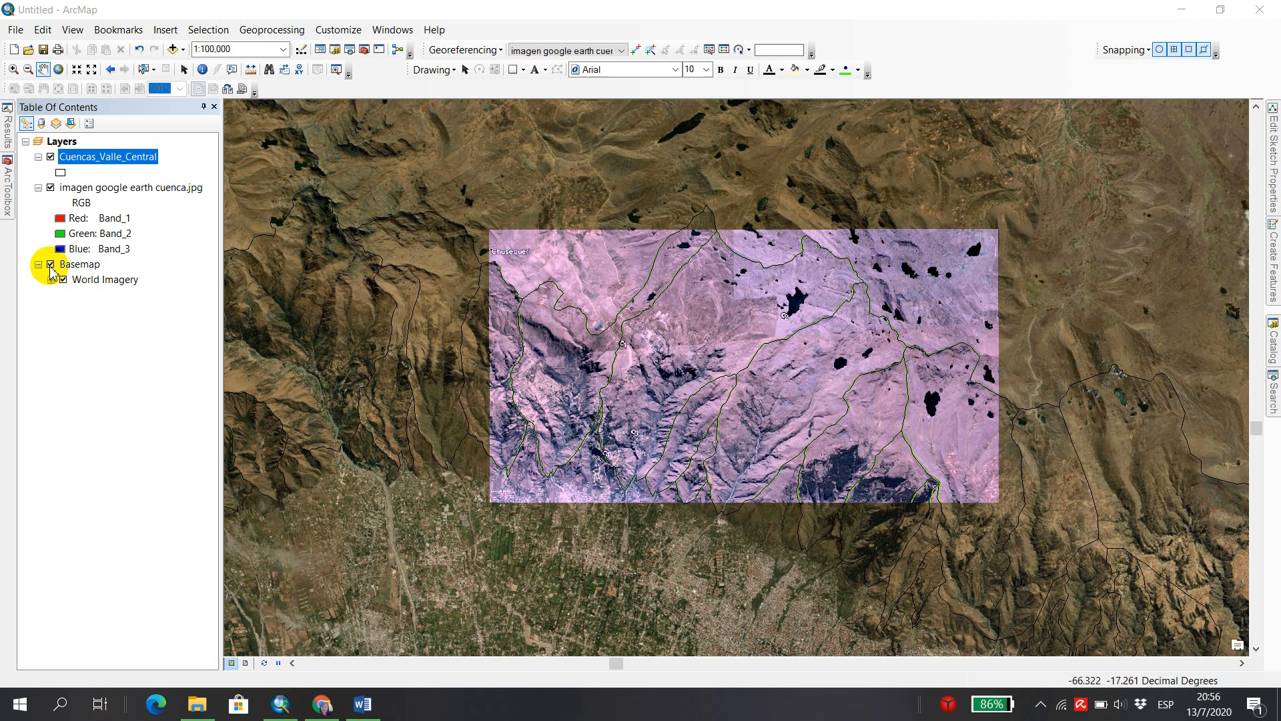
# Hide the Basemap layer, leaving the basin outlines and the Google Earth image displayed.
pyautogui.click(51, 265)
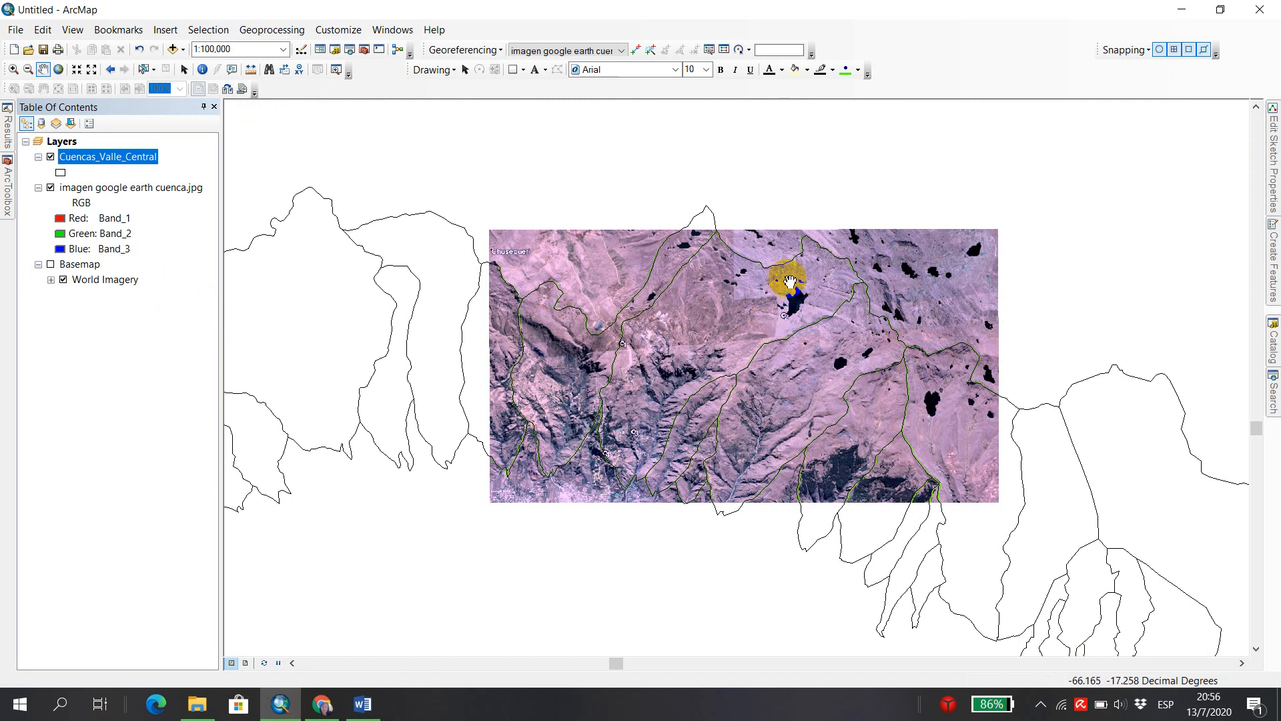
pyautogui.scroll(3, 795, 349)
pyautogui.scroll(1, 806, 283)
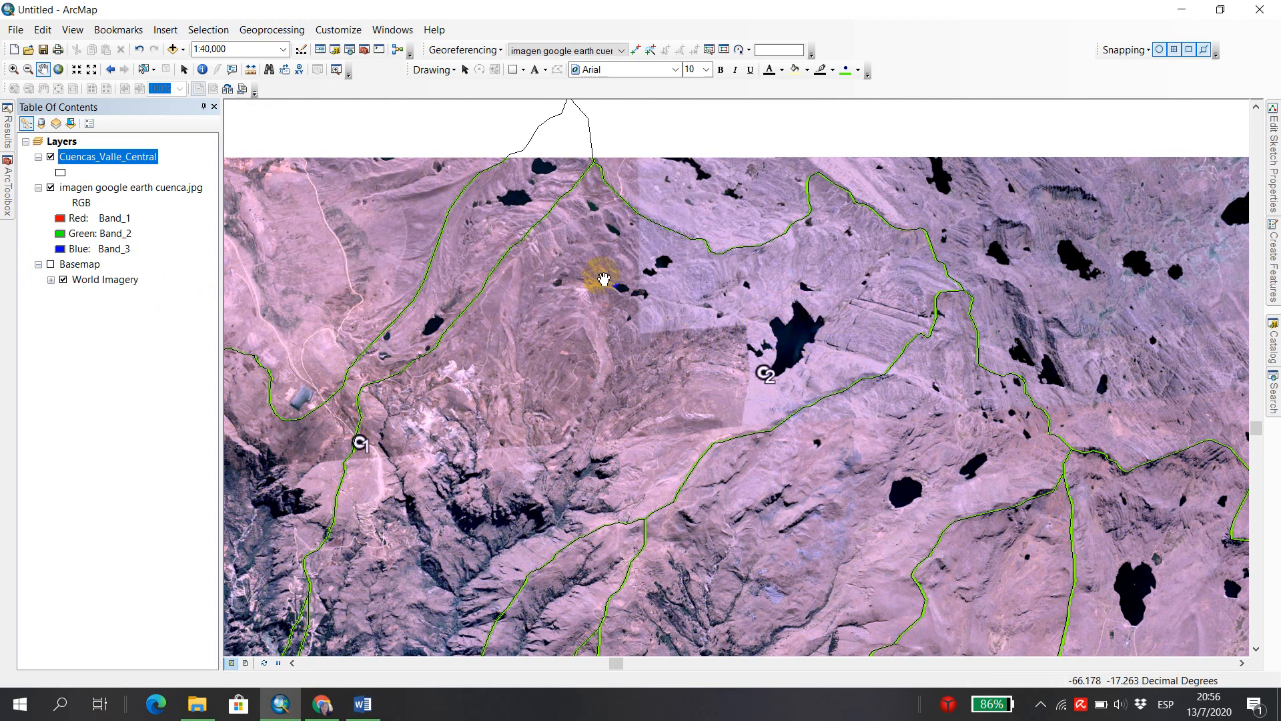
pyautogui.moveTo(597, 431); pyautogui.dragTo(642, 421)
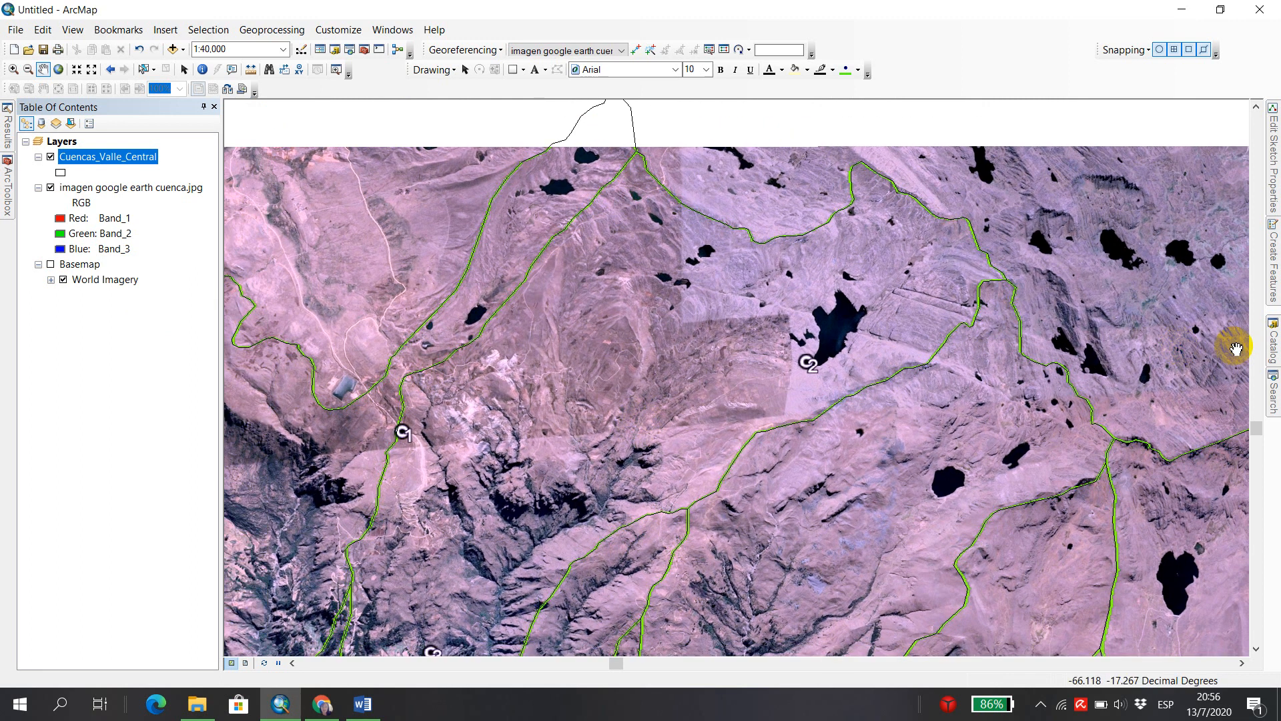
# Create a new folder named Shapefiles inside the Capacitacion ARCGIS - Riegos folder.
pyautogui.click(1273, 344)
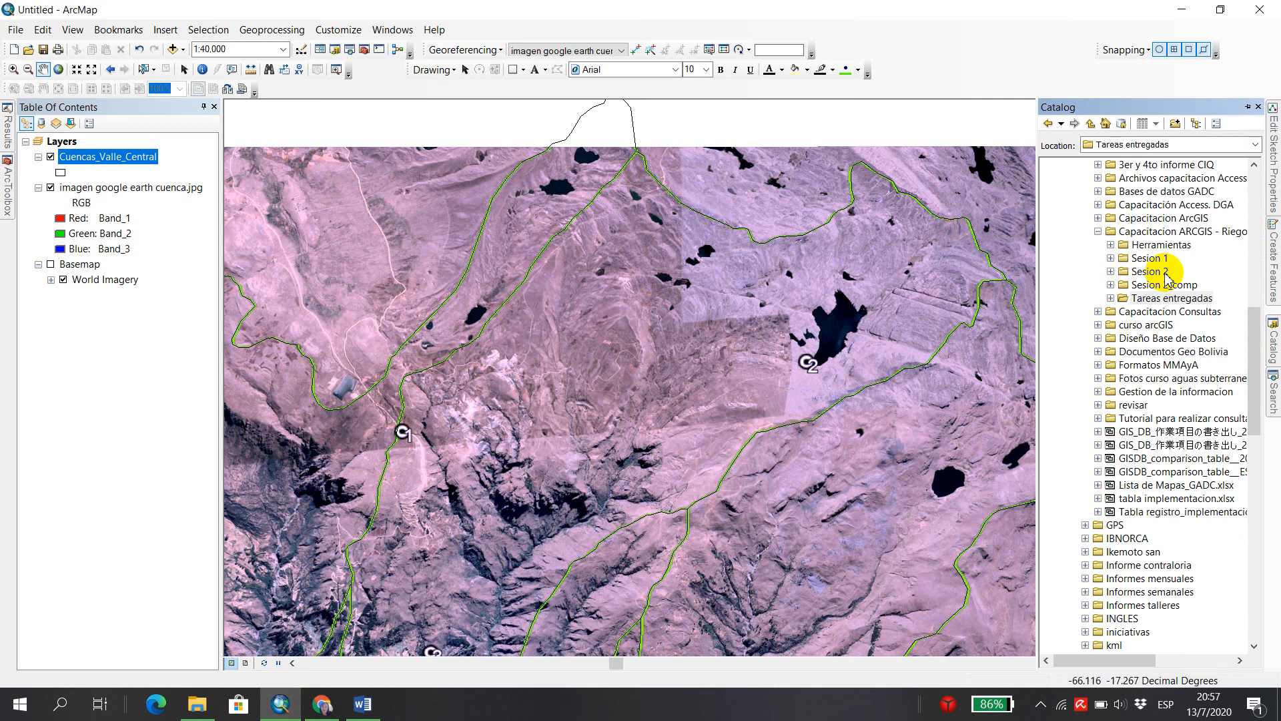
pyautogui.rightClick(1116, 235)
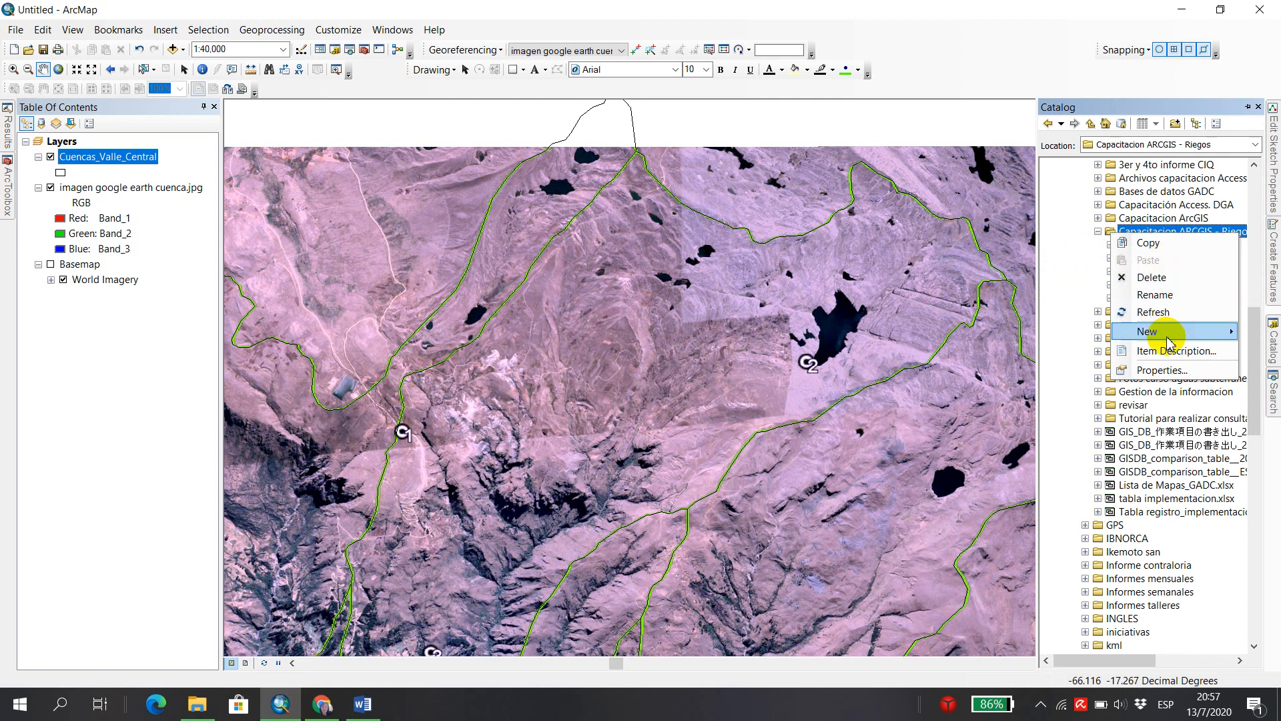
pyautogui.moveTo(1175, 337)
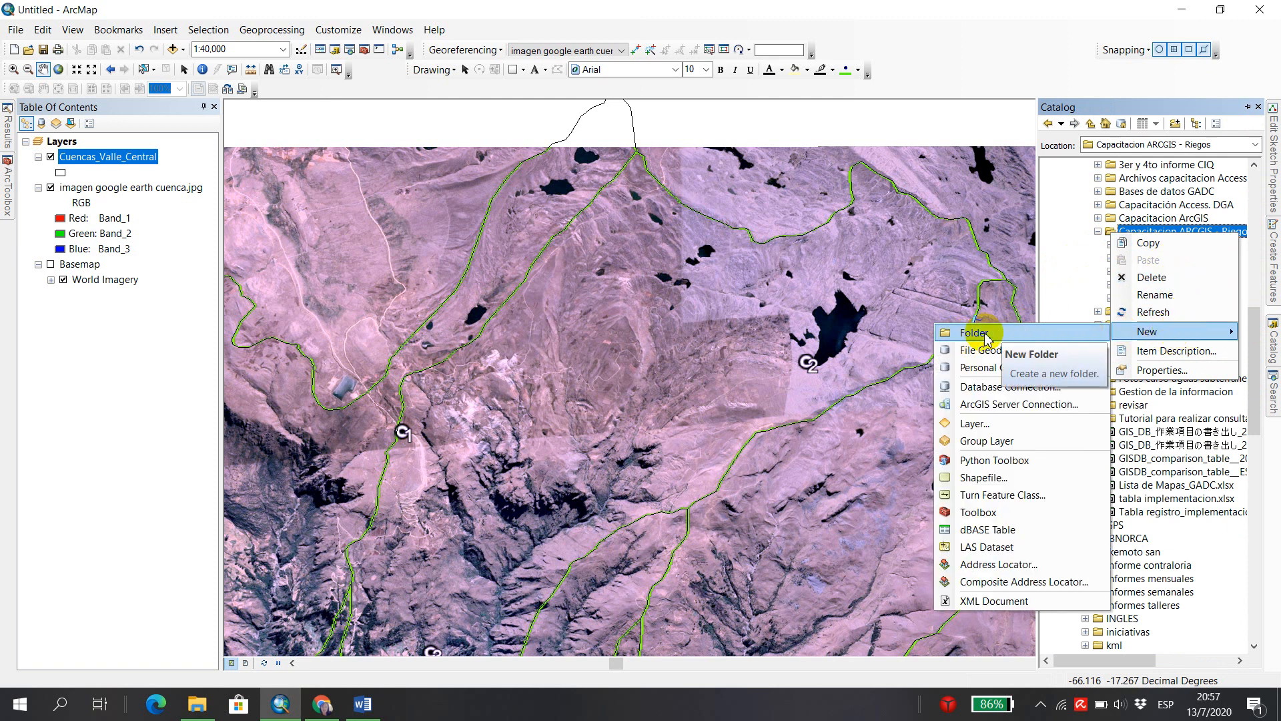
pyautogui.click(1020, 333)
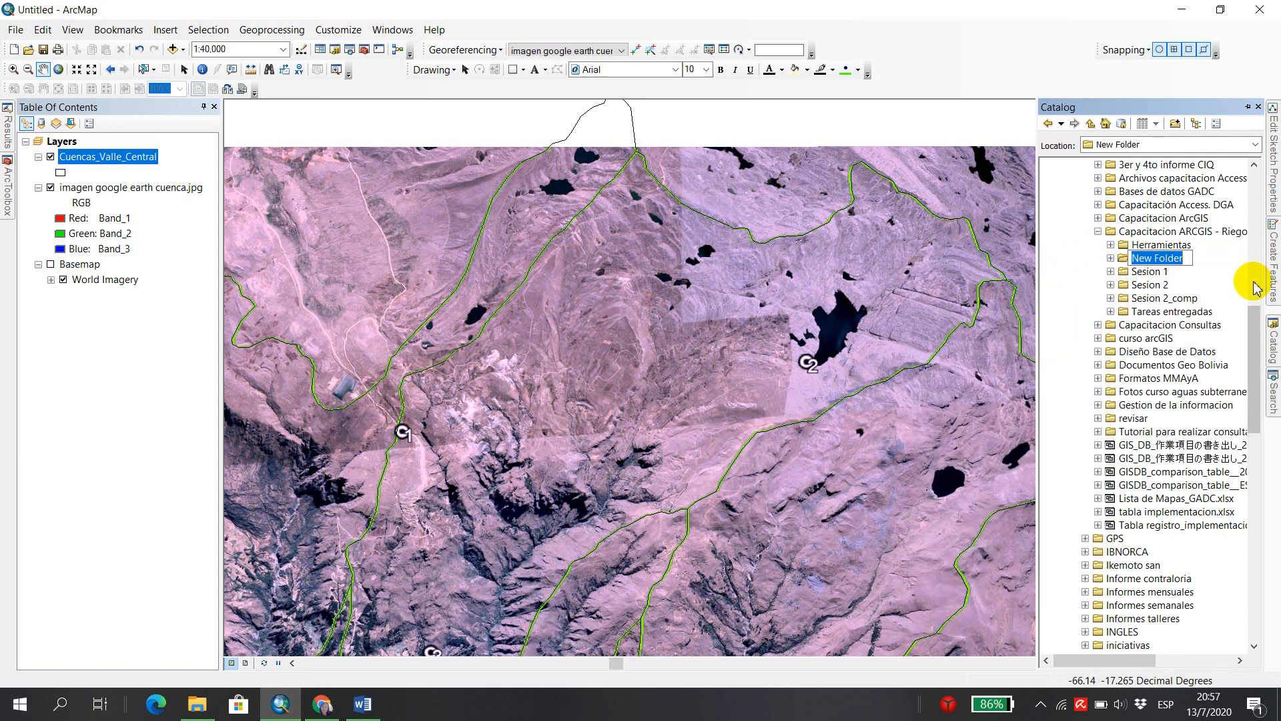
pyautogui.write('S')
pyautogui.press('Return')
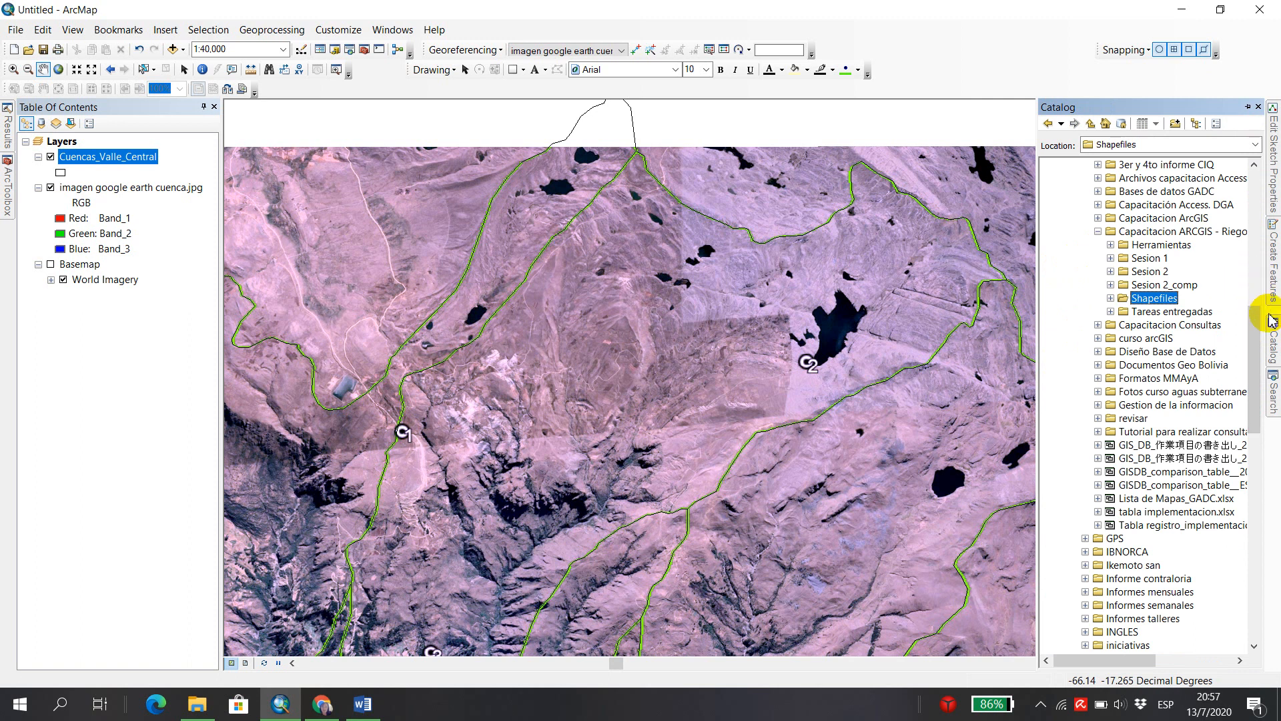
# Start a new shapefile in the Shapefiles folder, named Lagunas_Khora Tiquipaya, with feature type Point.
pyautogui.rightClick(1126, 302)
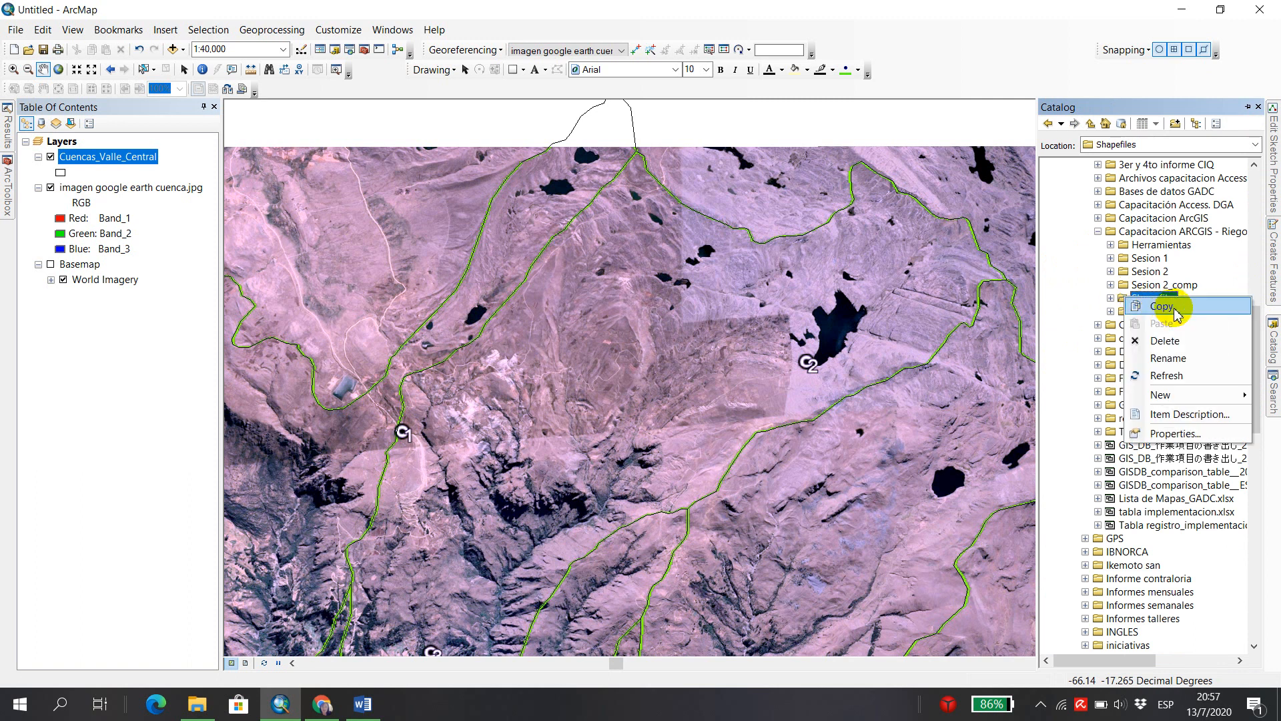
pyautogui.moveTo(1162, 395)
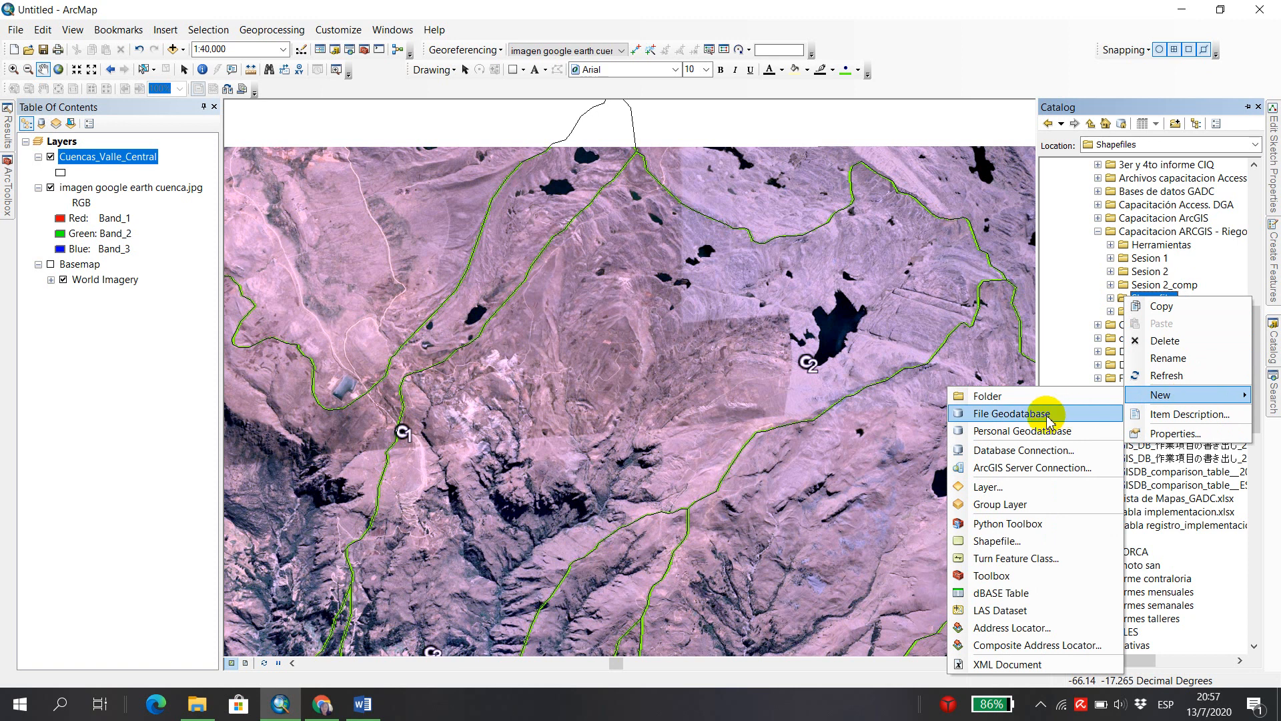
pyautogui.click(998, 542)
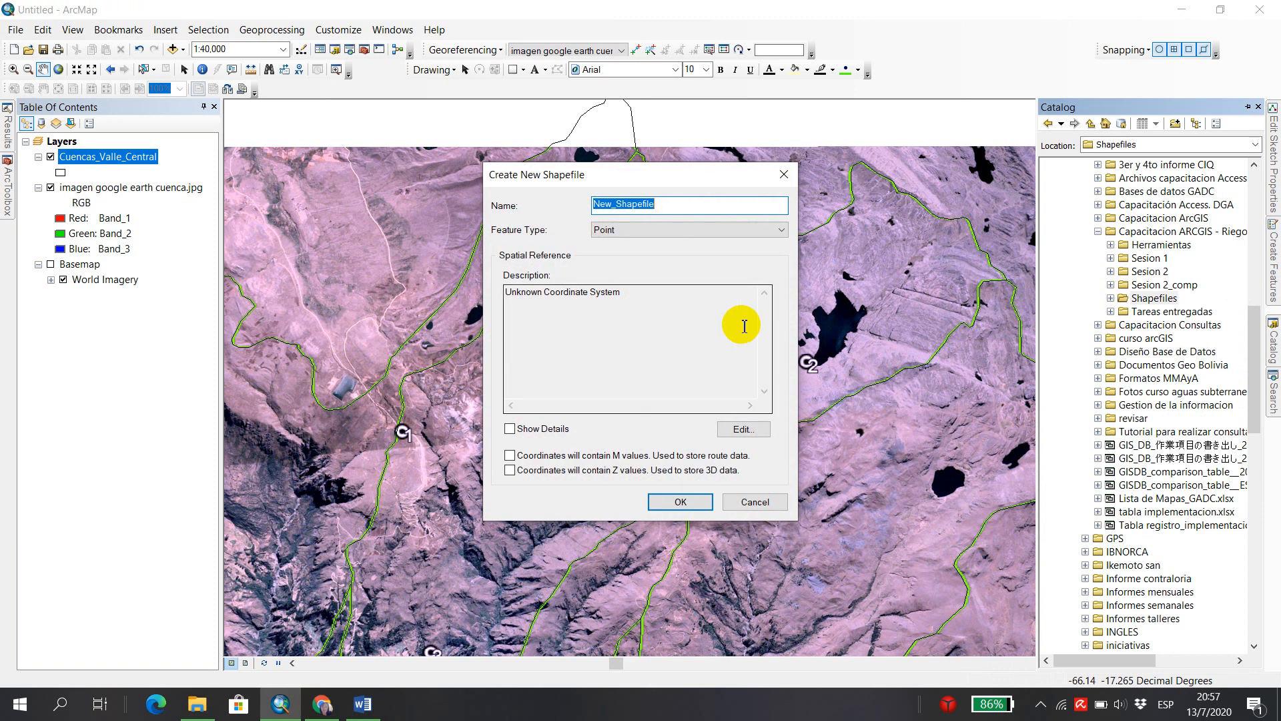
pyautogui.moveTo(661, 178); pyautogui.dragTo(698, 205)
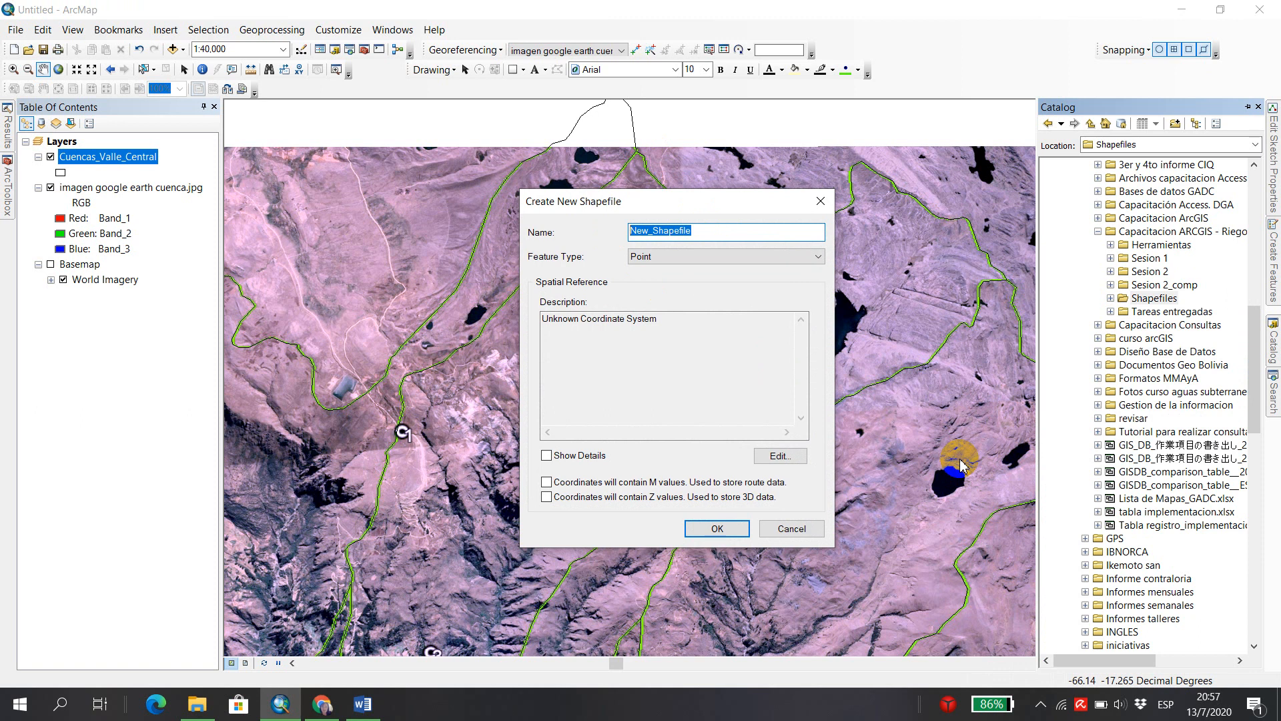
pyautogui.write('Lagunas_Khora Tiquipaya')
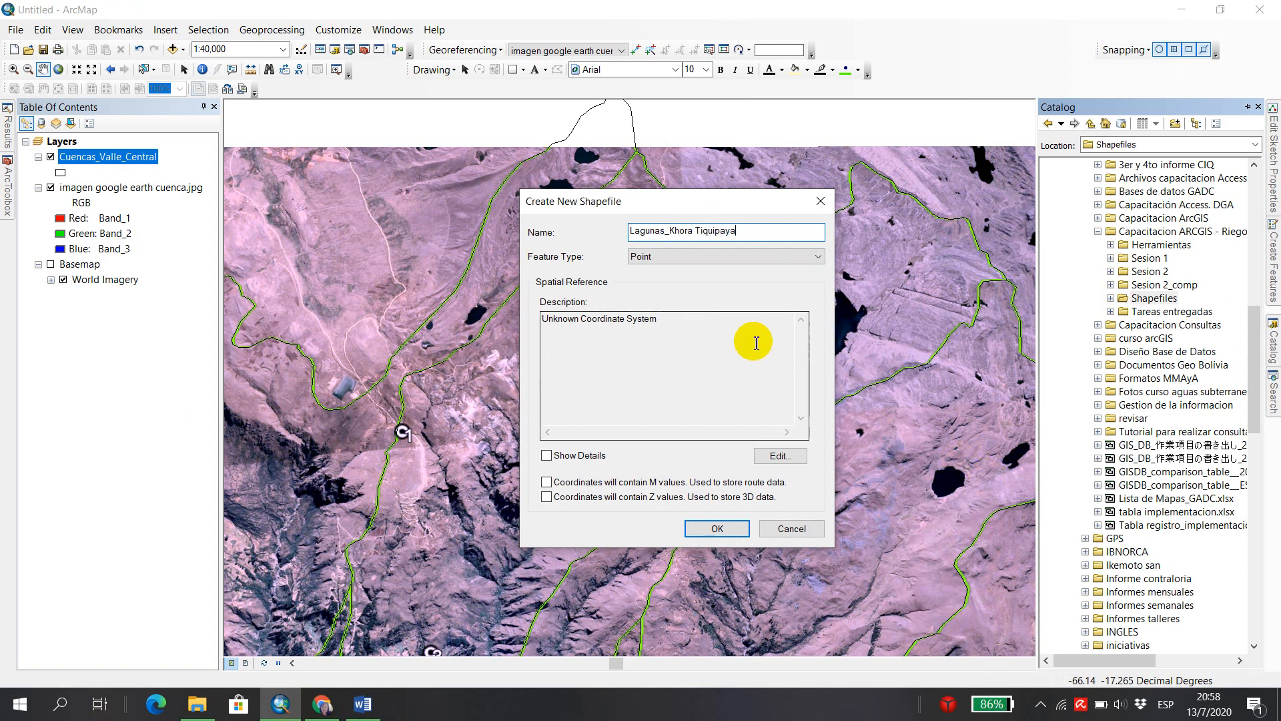
pyautogui.click(816, 257)
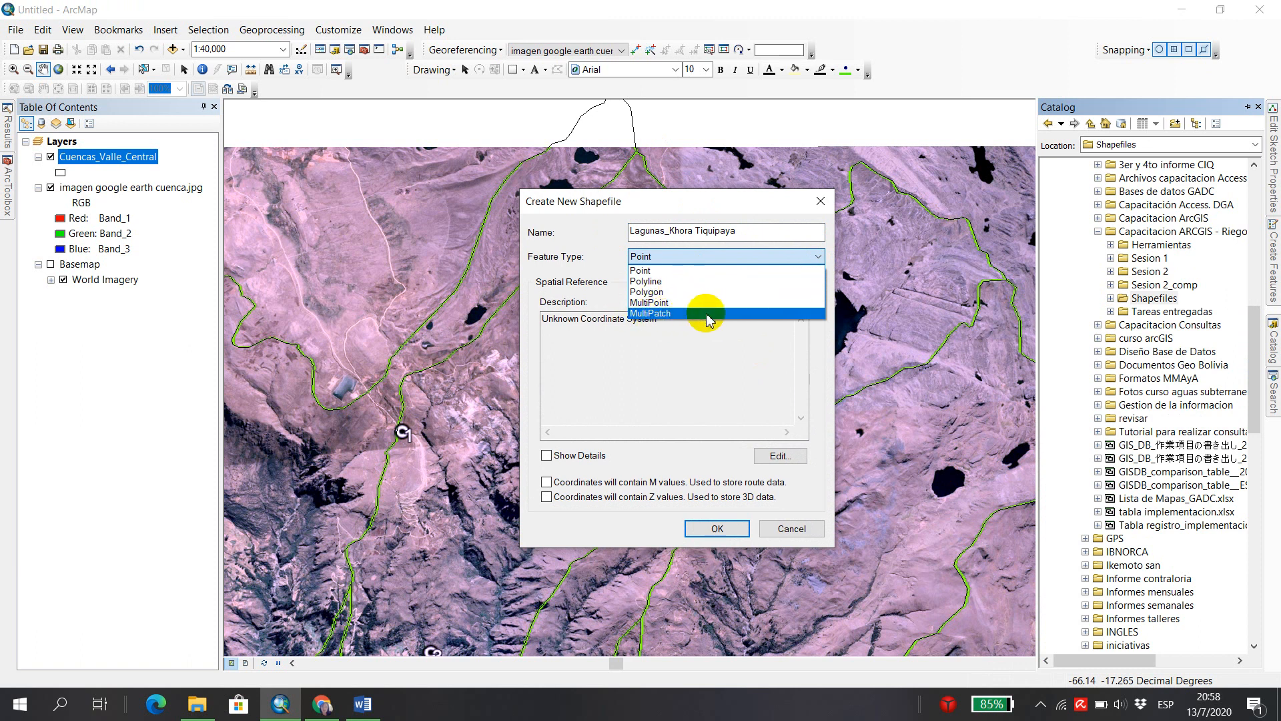
pyautogui.click(690, 271)
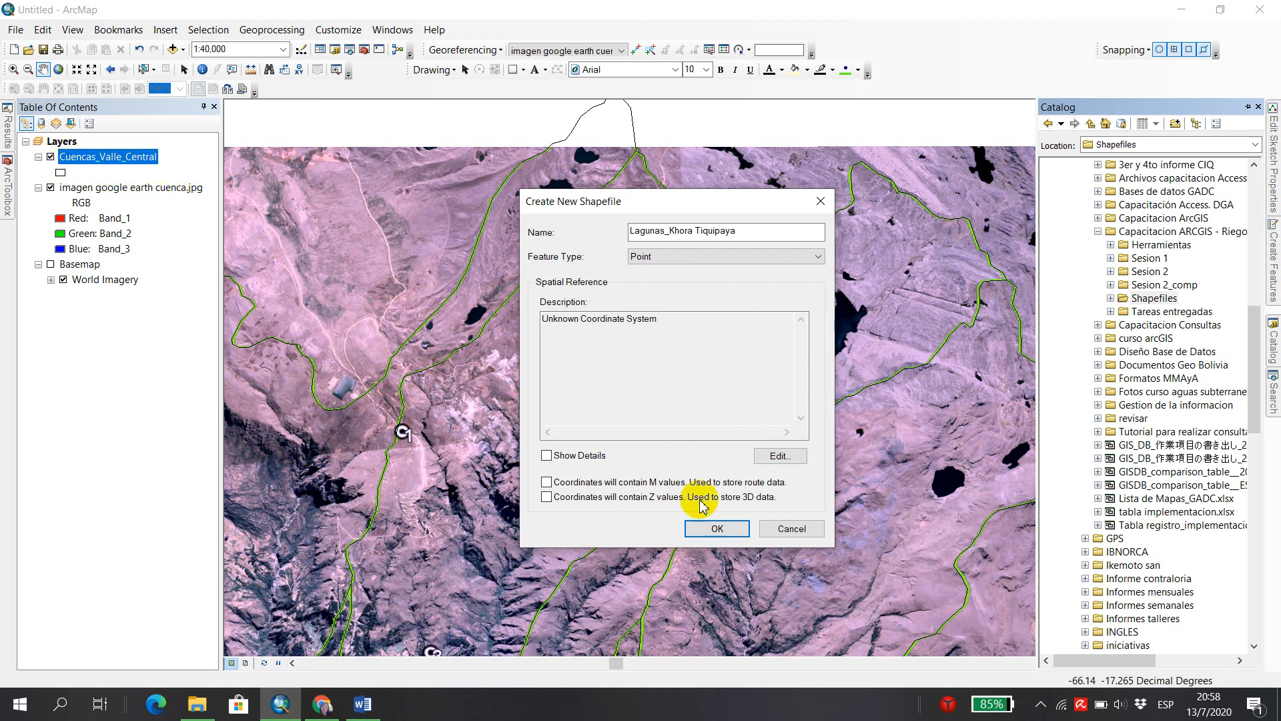
# Import the coordinate system from Cuencas_Valle_Central.shp in the Insumos folder of Sesion 2 and create the shapefile.
pyautogui.click(776, 459)
pyautogui.moveTo(578, 131); pyautogui.dragTo(462, 141)
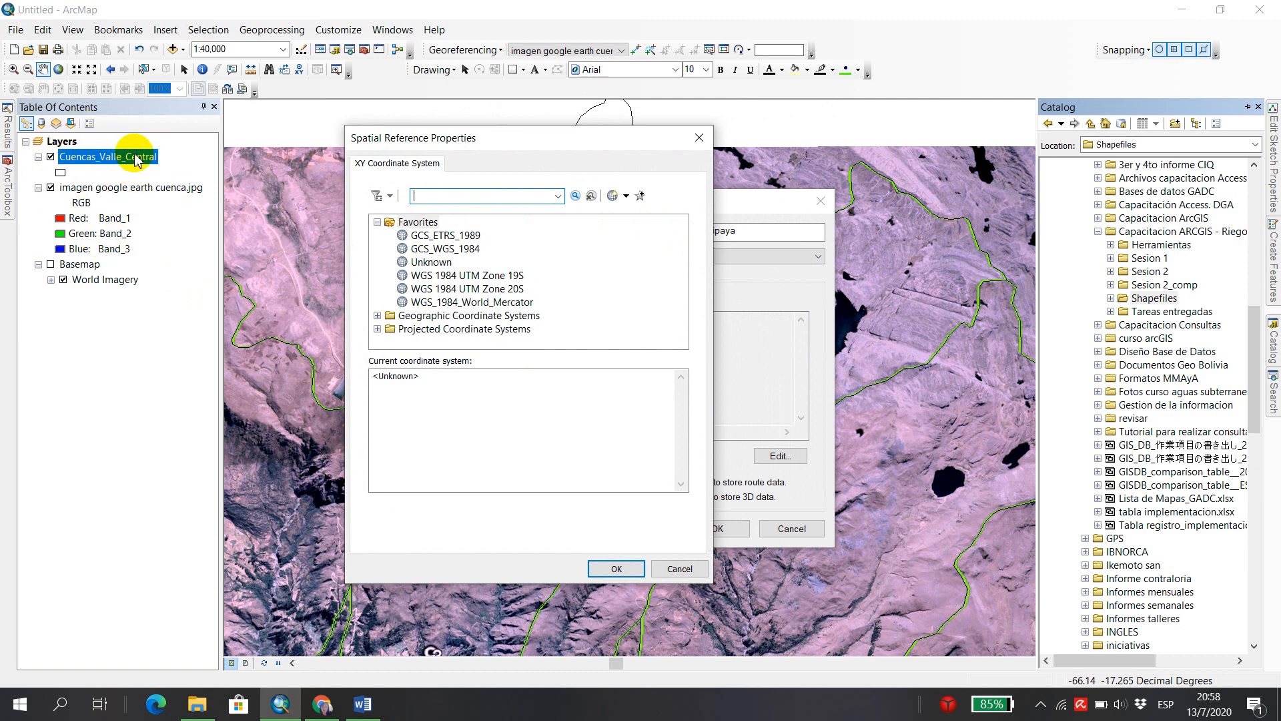
pyautogui.click(628, 197)
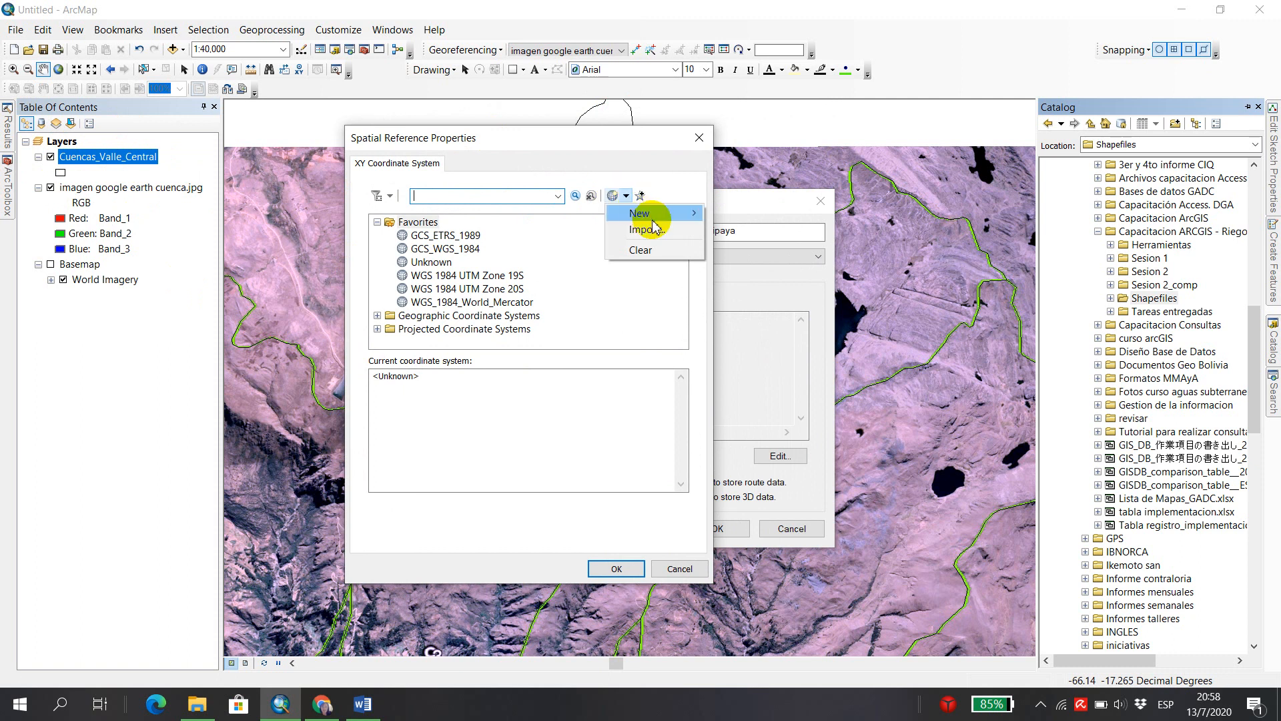
pyautogui.click(672, 229)
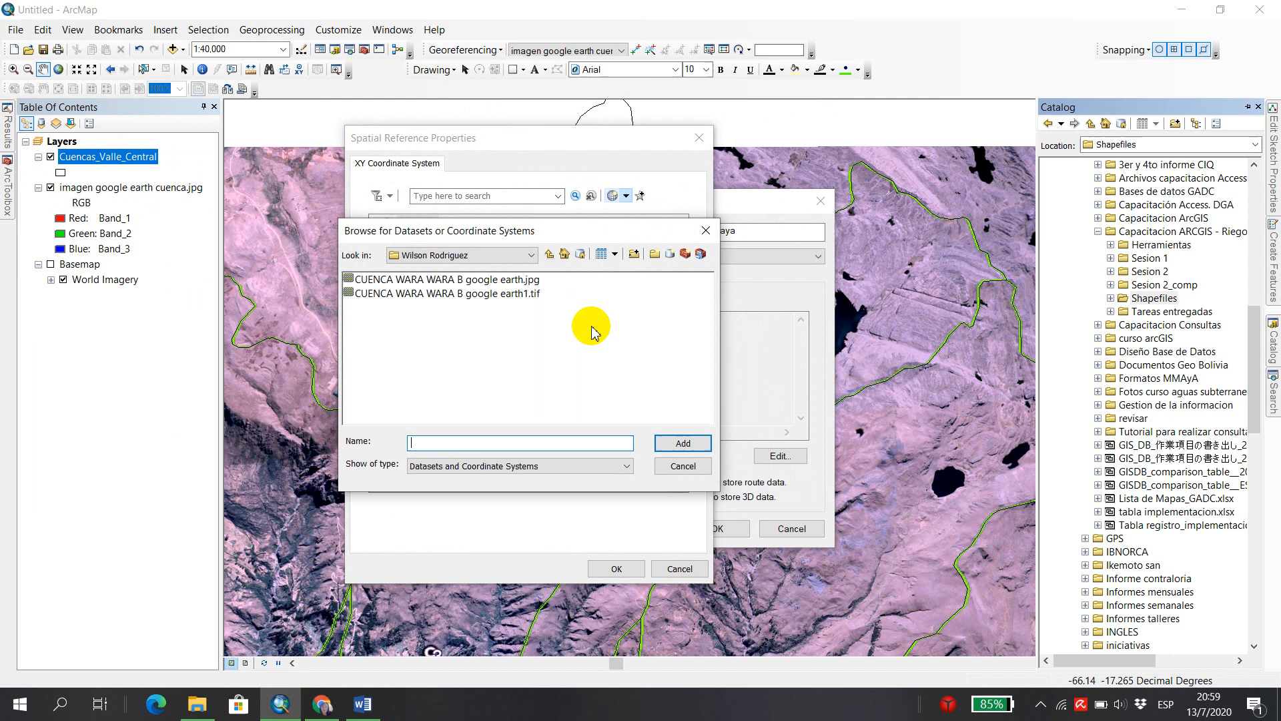
pyautogui.click(549, 254)
pyautogui.click(531, 255)
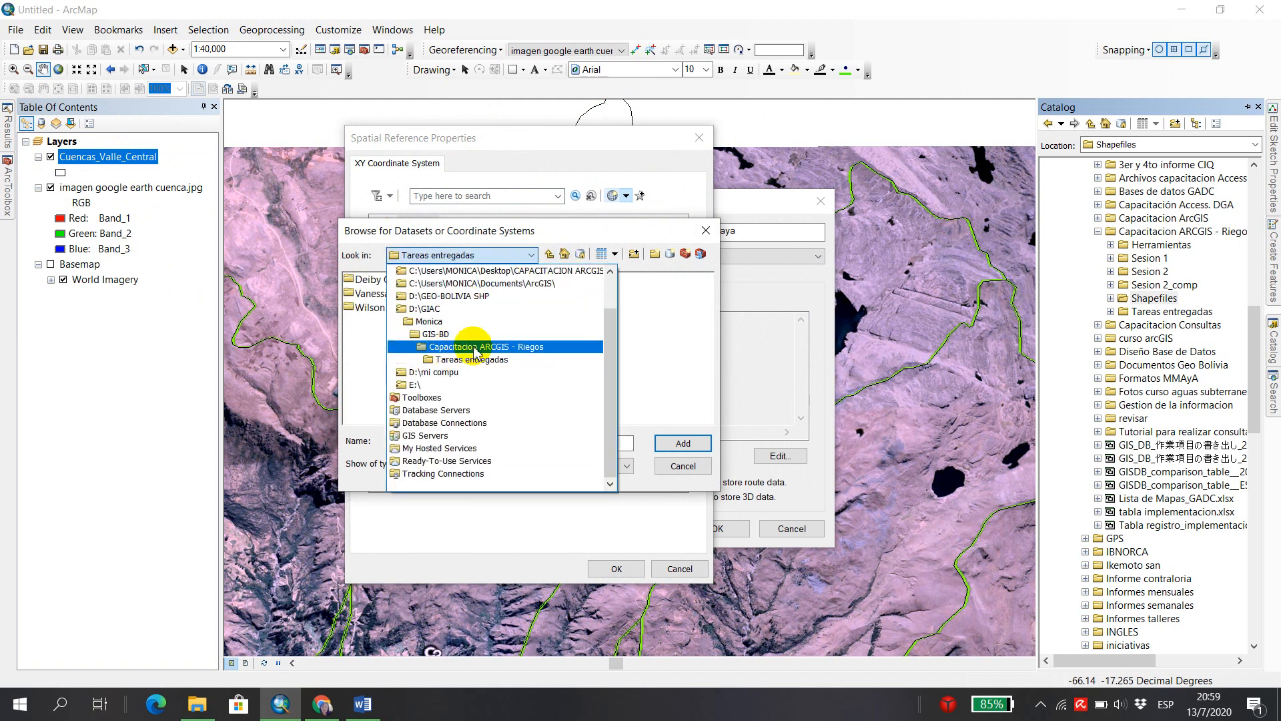
pyautogui.click(476, 346)
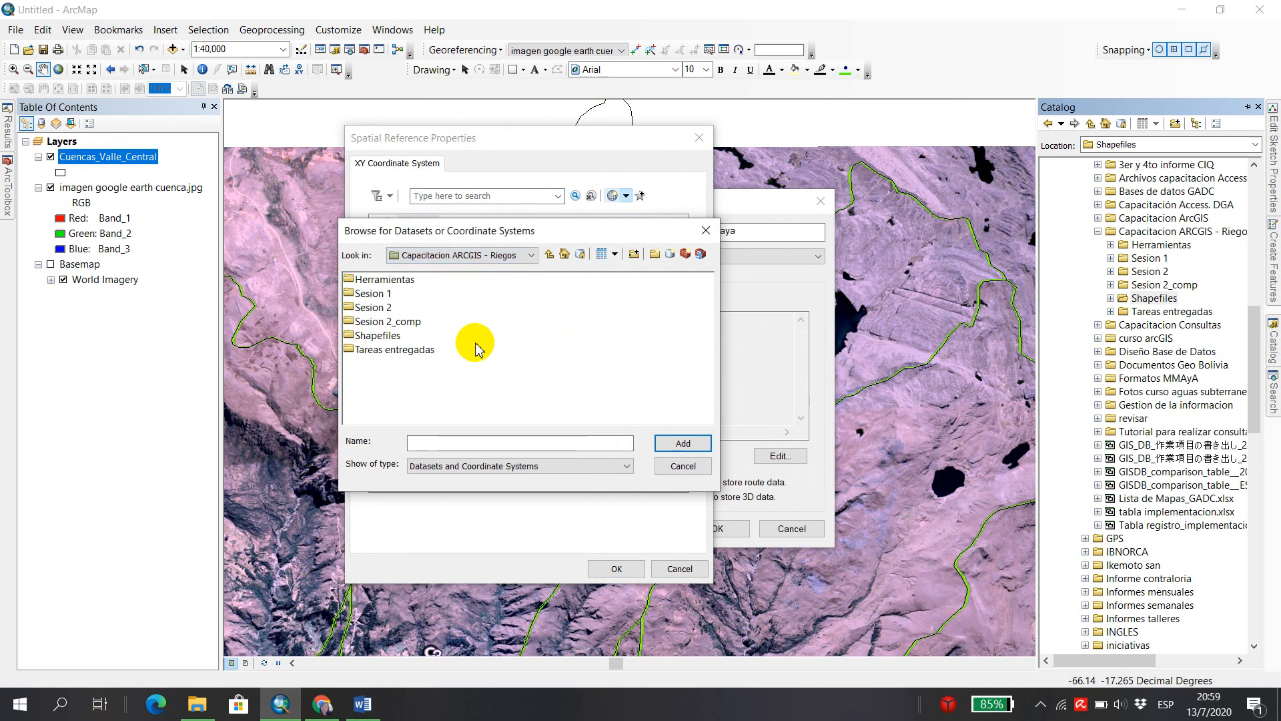
pyautogui.doubleClick(374, 308)
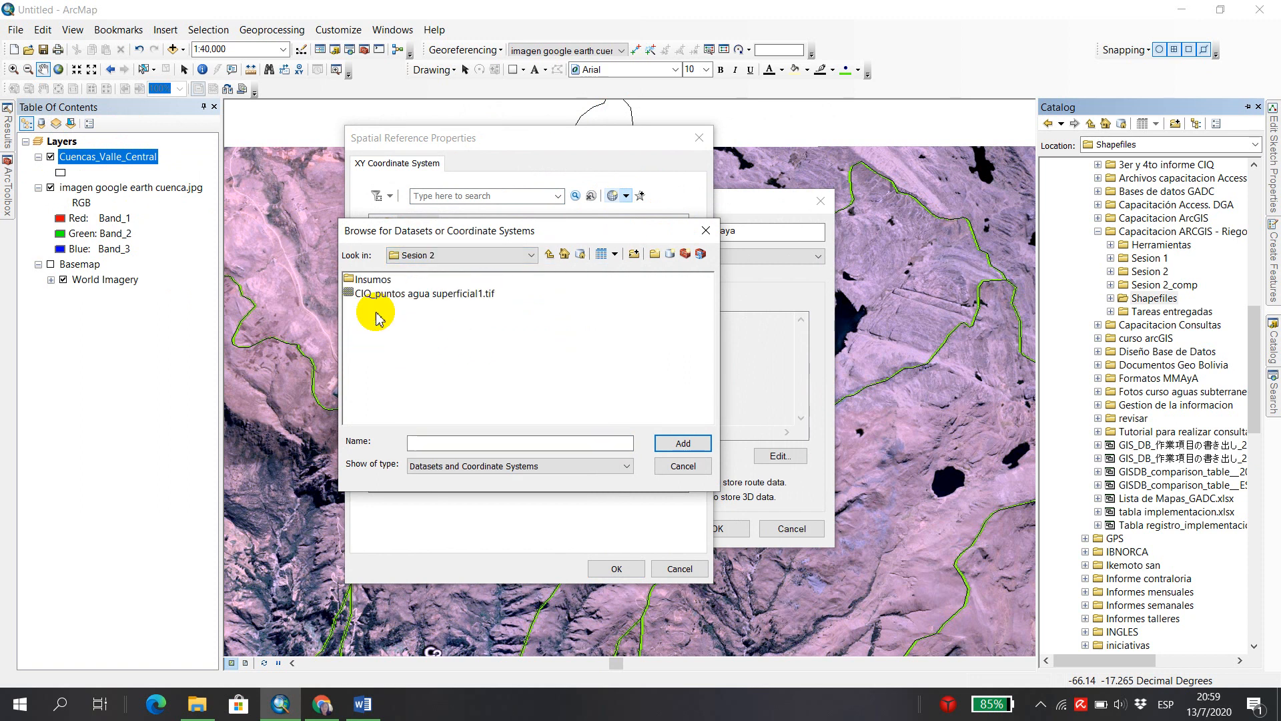
pyautogui.doubleClick(360, 279)
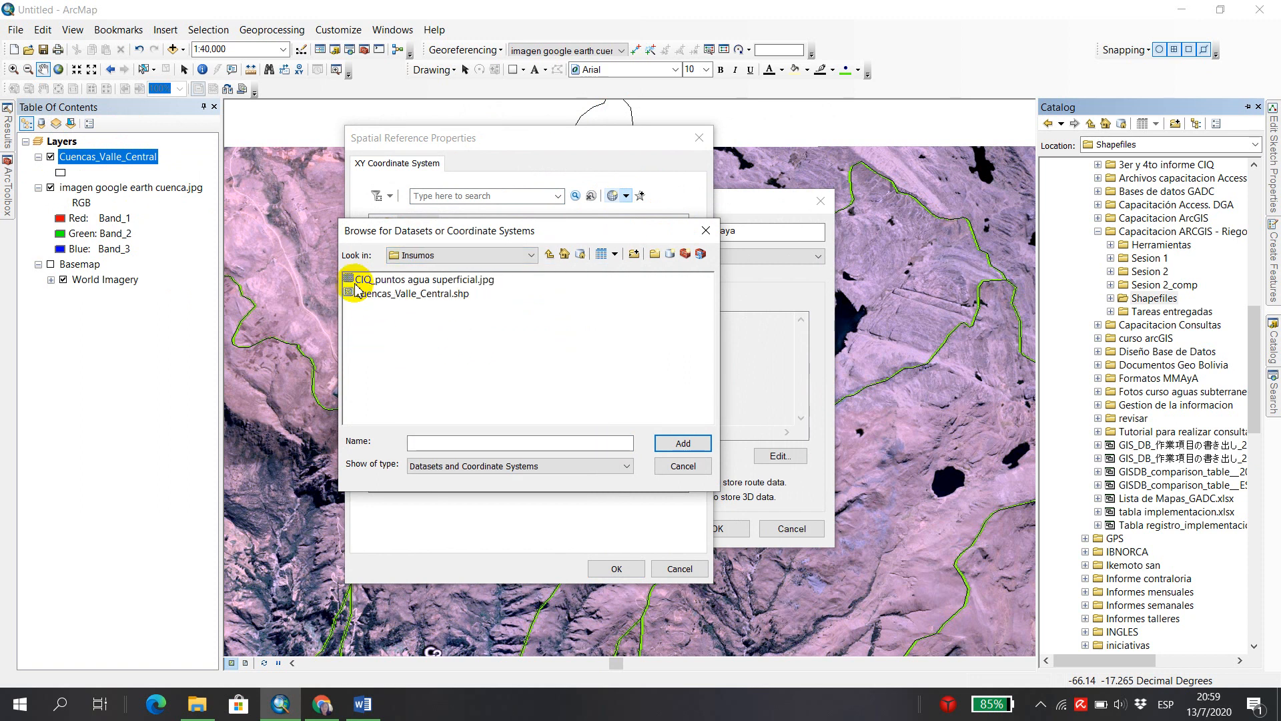
pyautogui.click(427, 299)
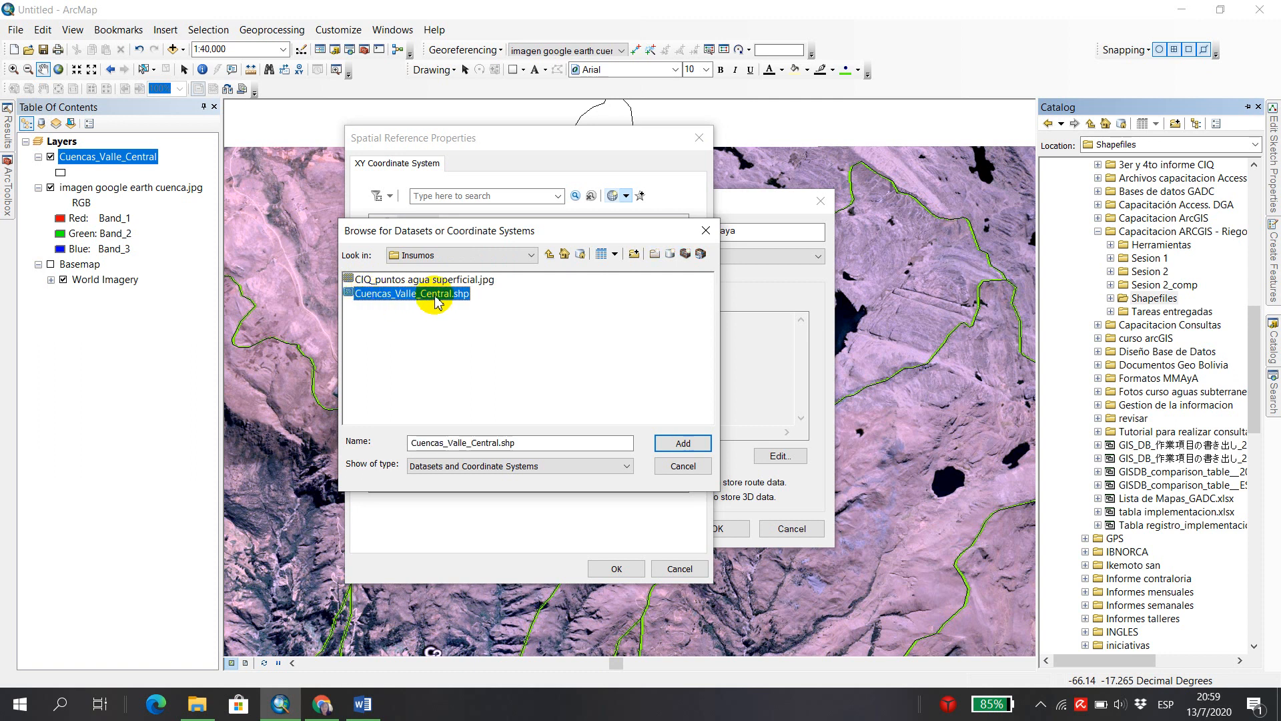
pyautogui.click(668, 444)
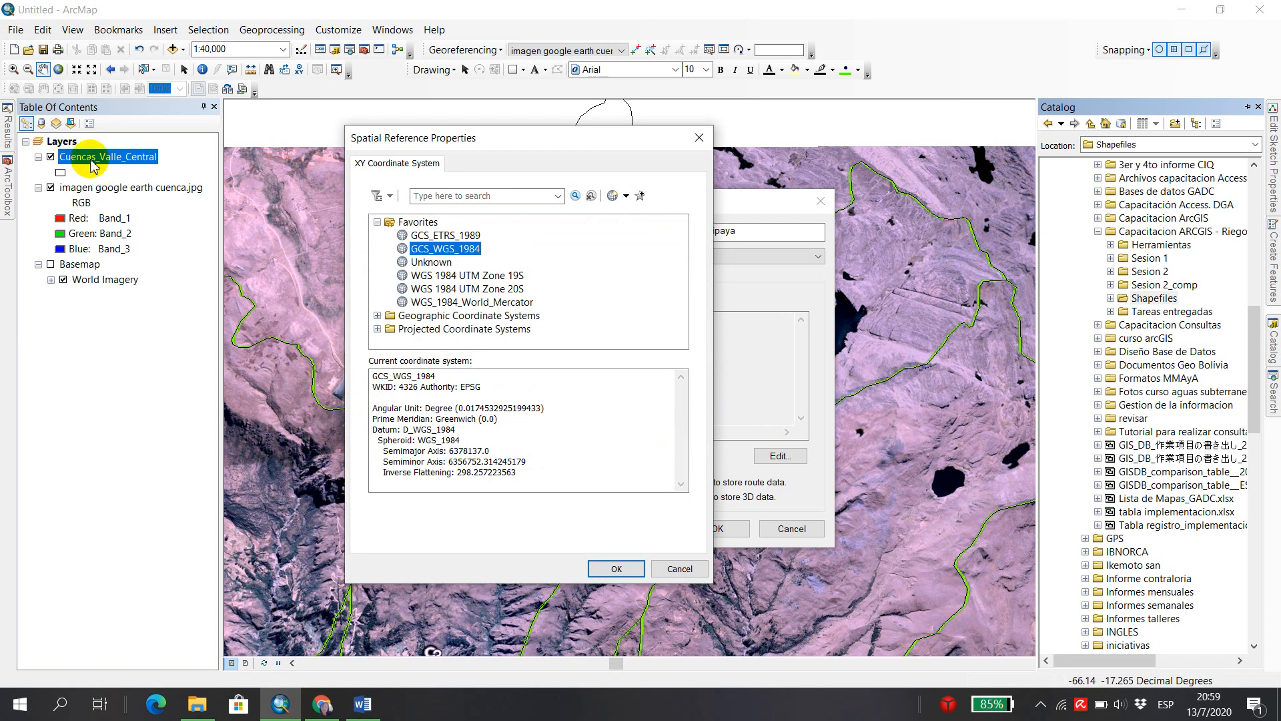
pyautogui.click(605, 569)
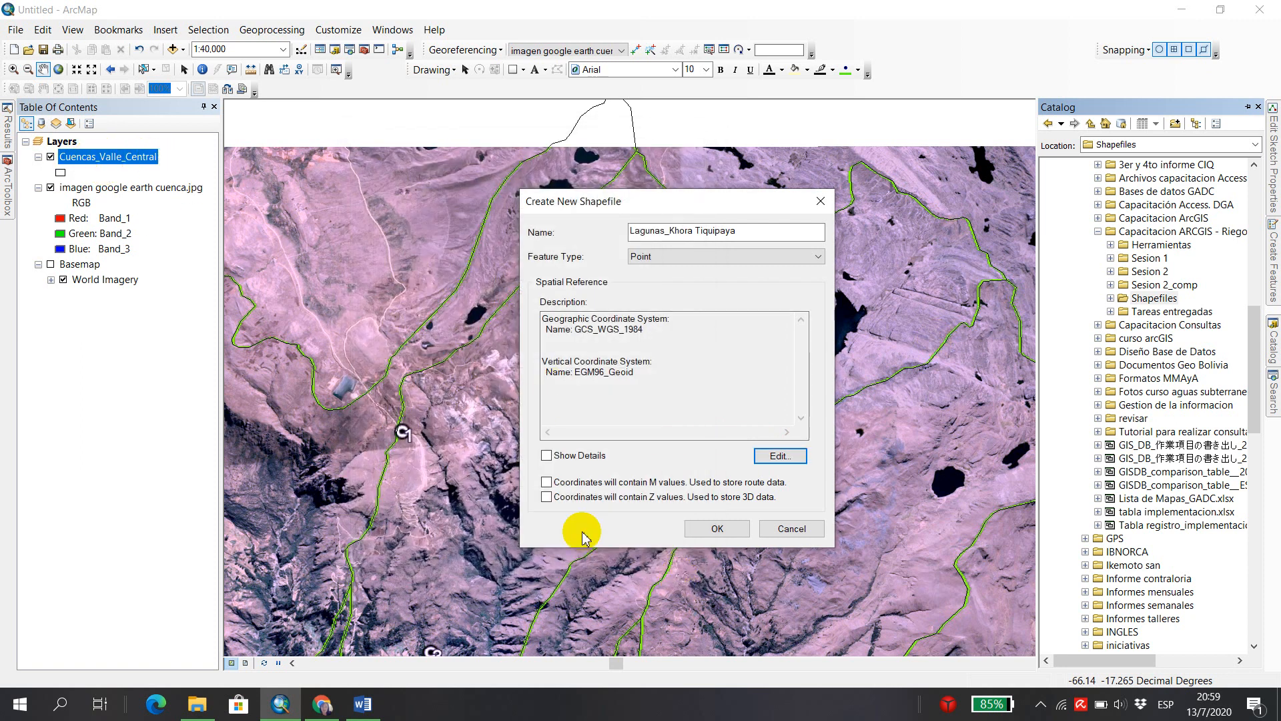
pyautogui.click(694, 531)
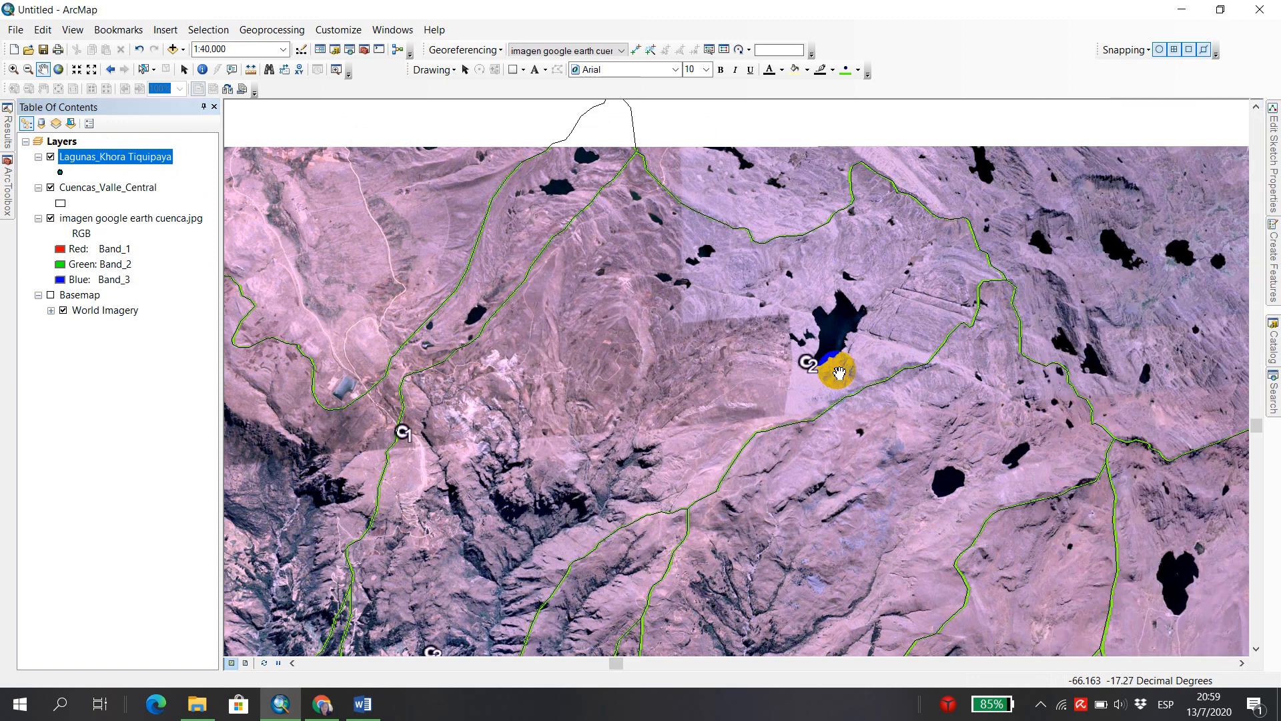
# Check the contents of the new Lagunas_Khora Tiquipaya layer by temporarily hiding the Cuencas_Valle_Central and Google Earth image layers.
pyautogui.click(61, 155)
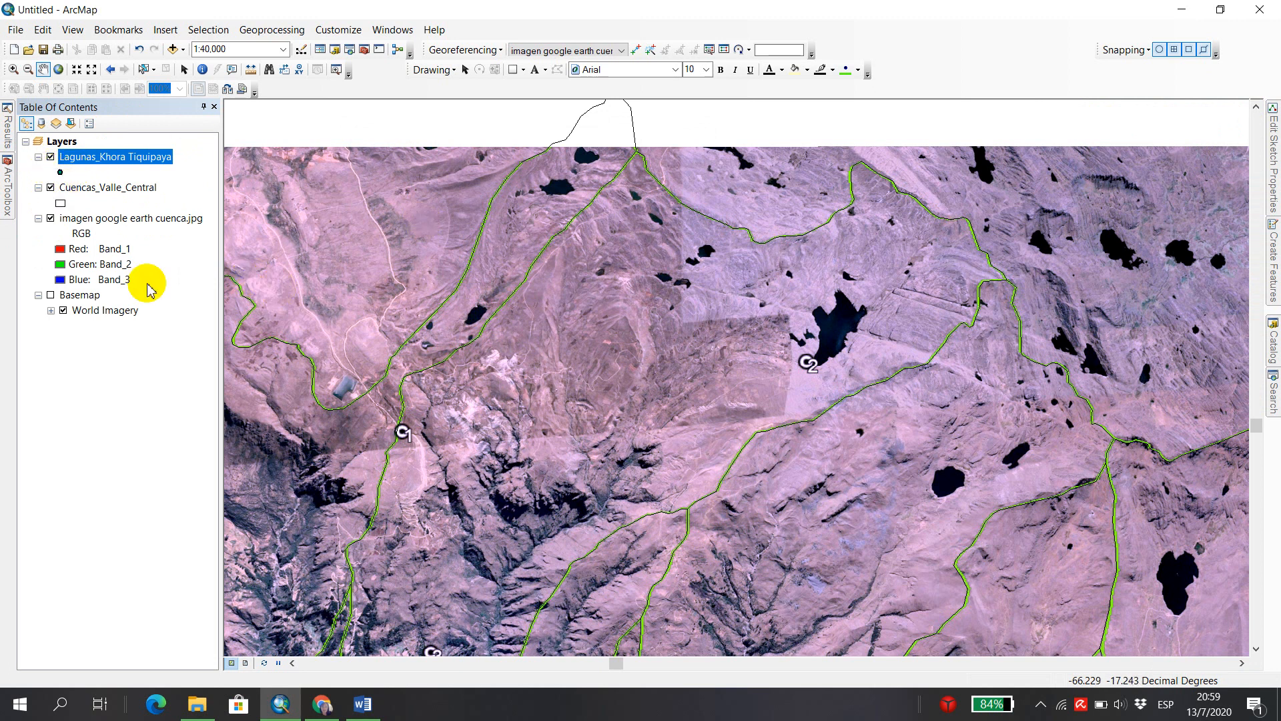
pyautogui.click(50, 188)
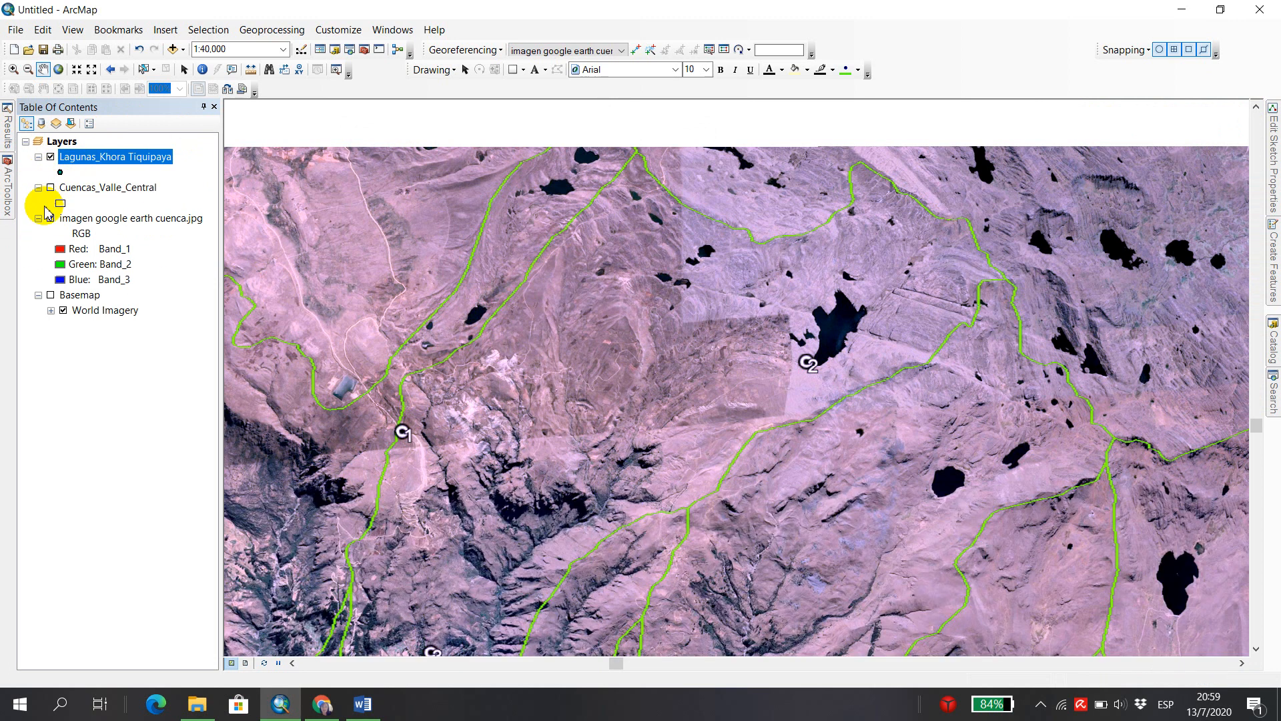
pyautogui.click(50, 218)
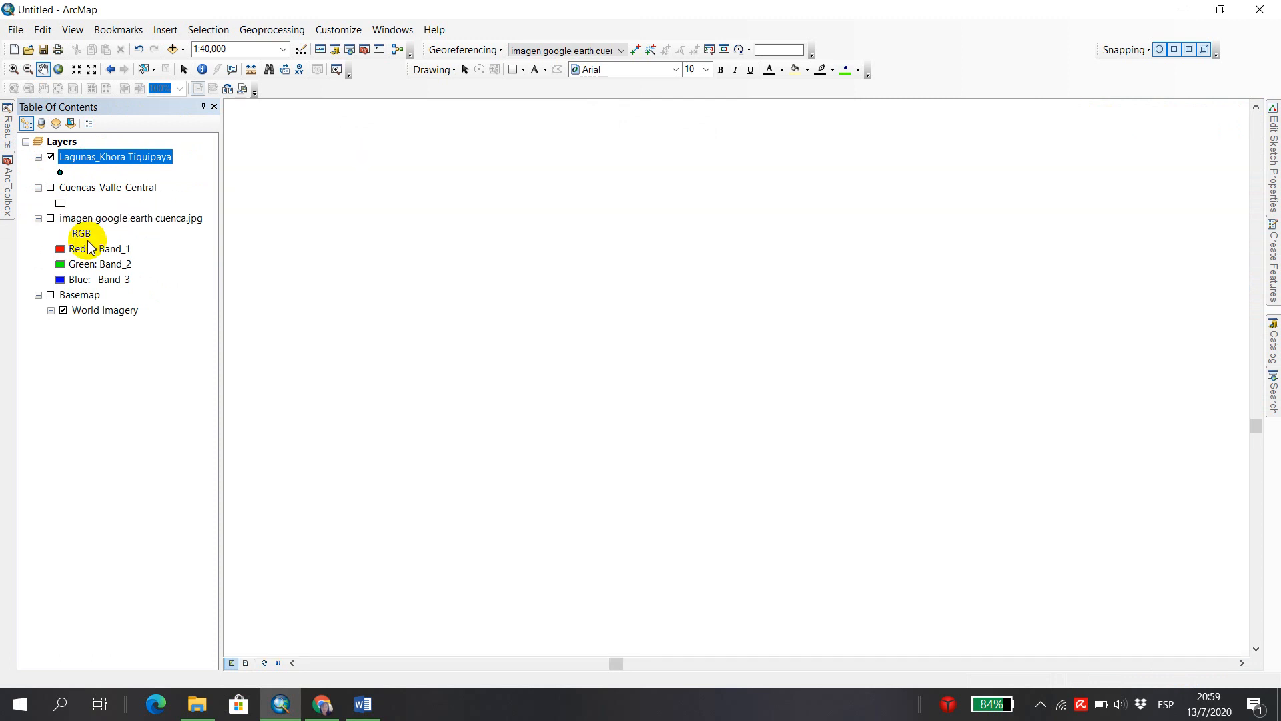
pyautogui.click(51, 218)
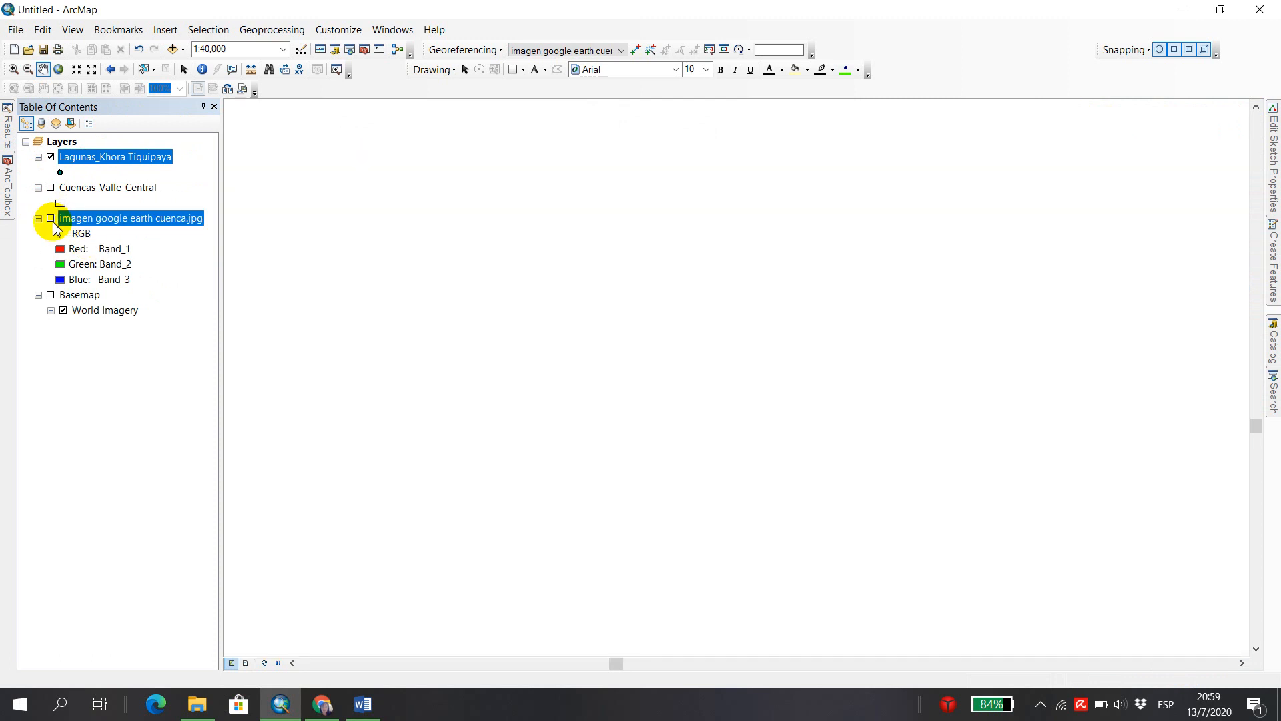
pyautogui.click(51, 187)
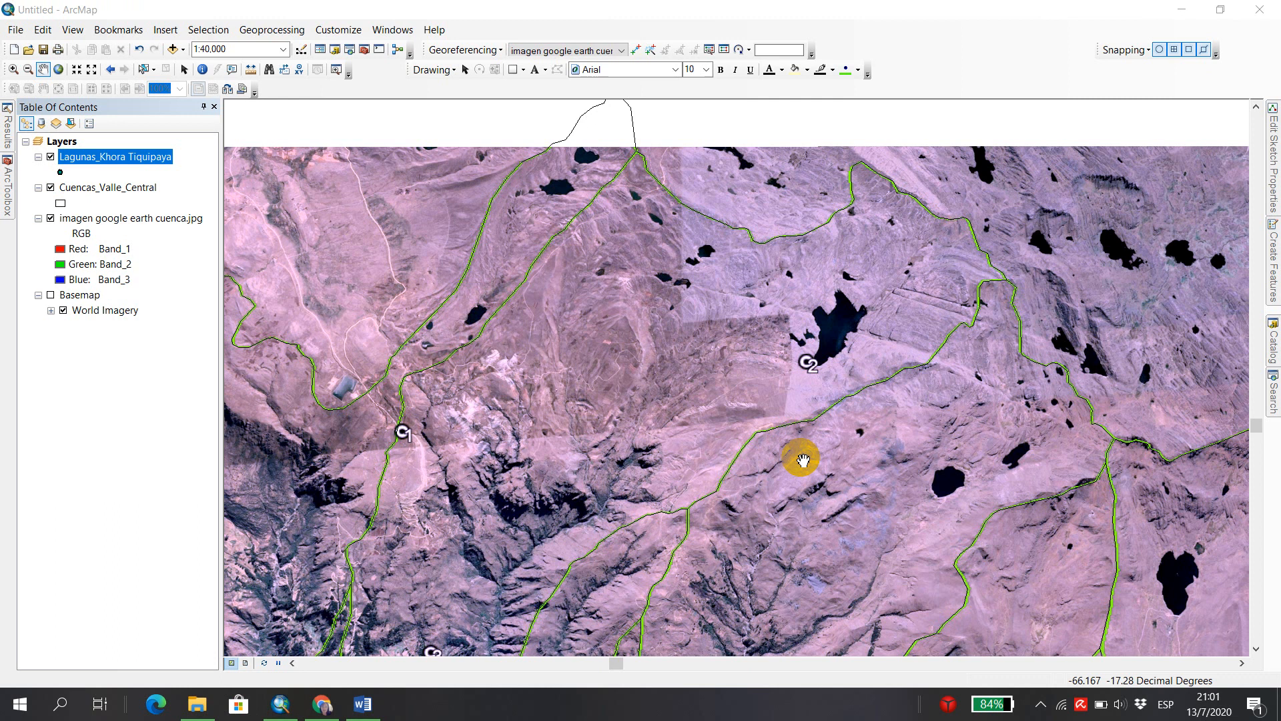
# Start an edit session on the Lagunas_Khora Tiquipaya layer and dock the floating Editor tools next to the Snapping tools.
pyautogui.rightClick(118, 162)
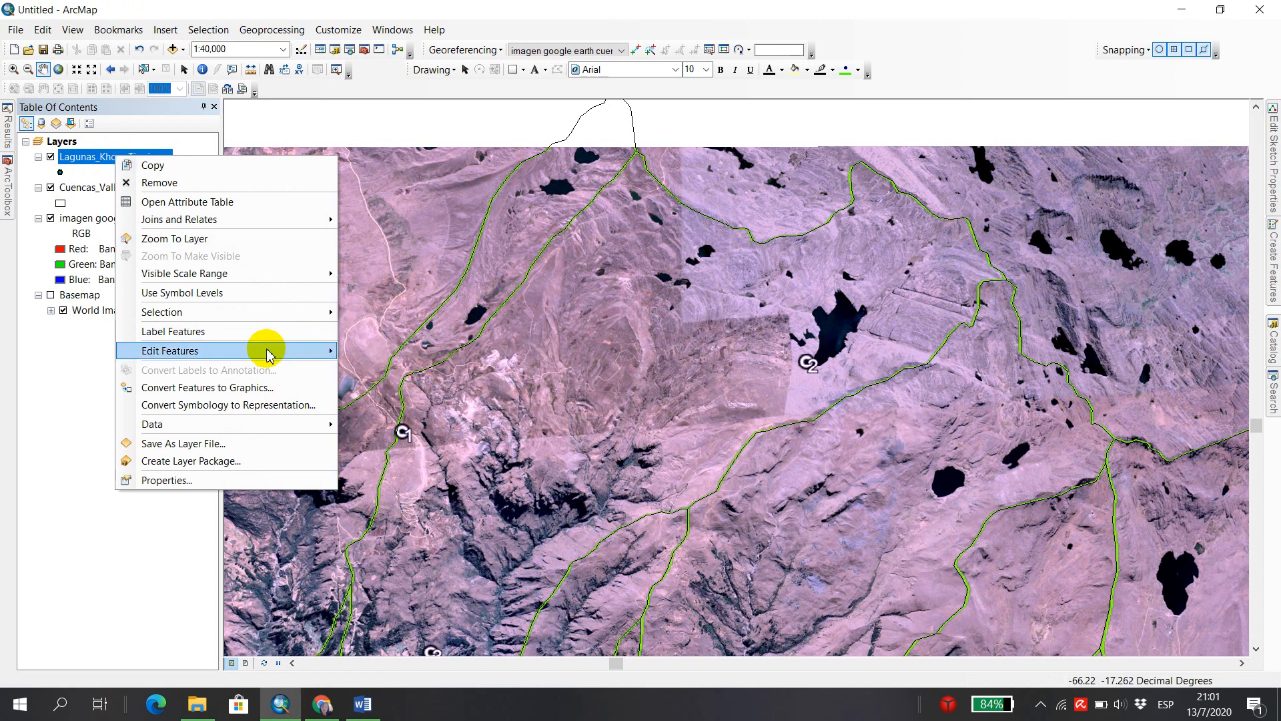
pyautogui.moveTo(254, 353)
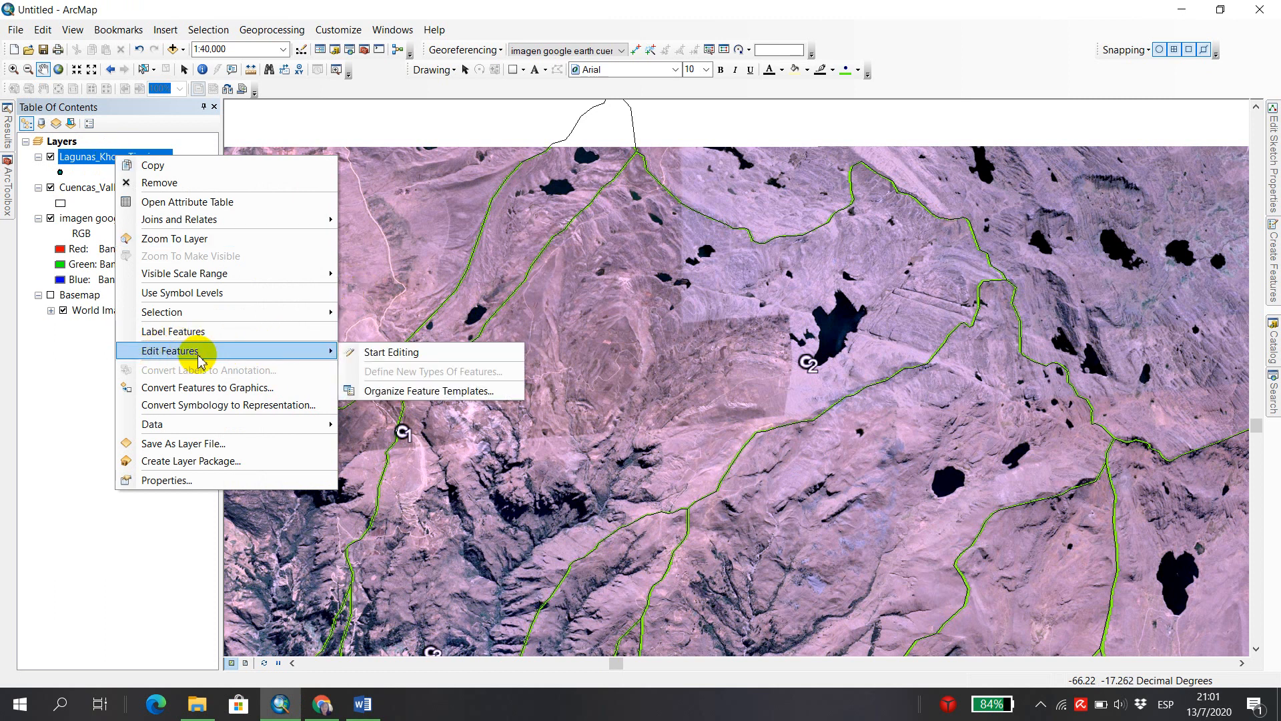
pyautogui.click(465, 357)
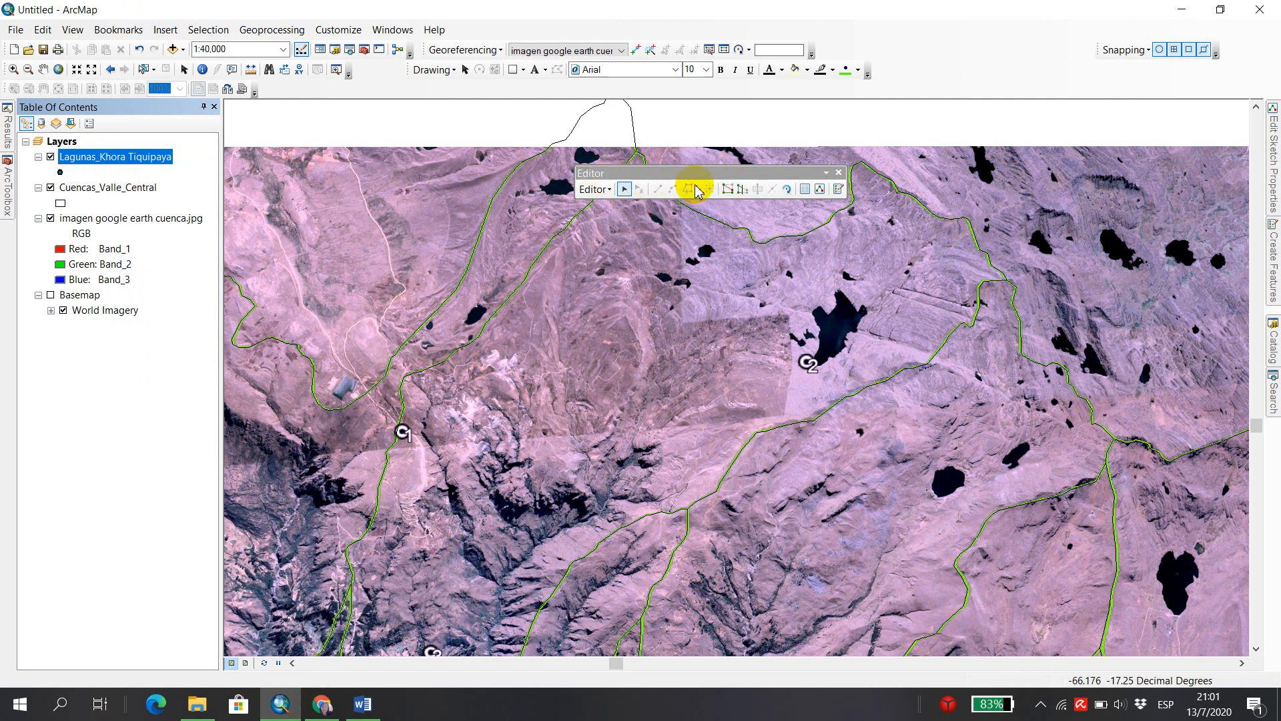
pyautogui.moveTo(727, 175); pyautogui.dragTo(965, 48)
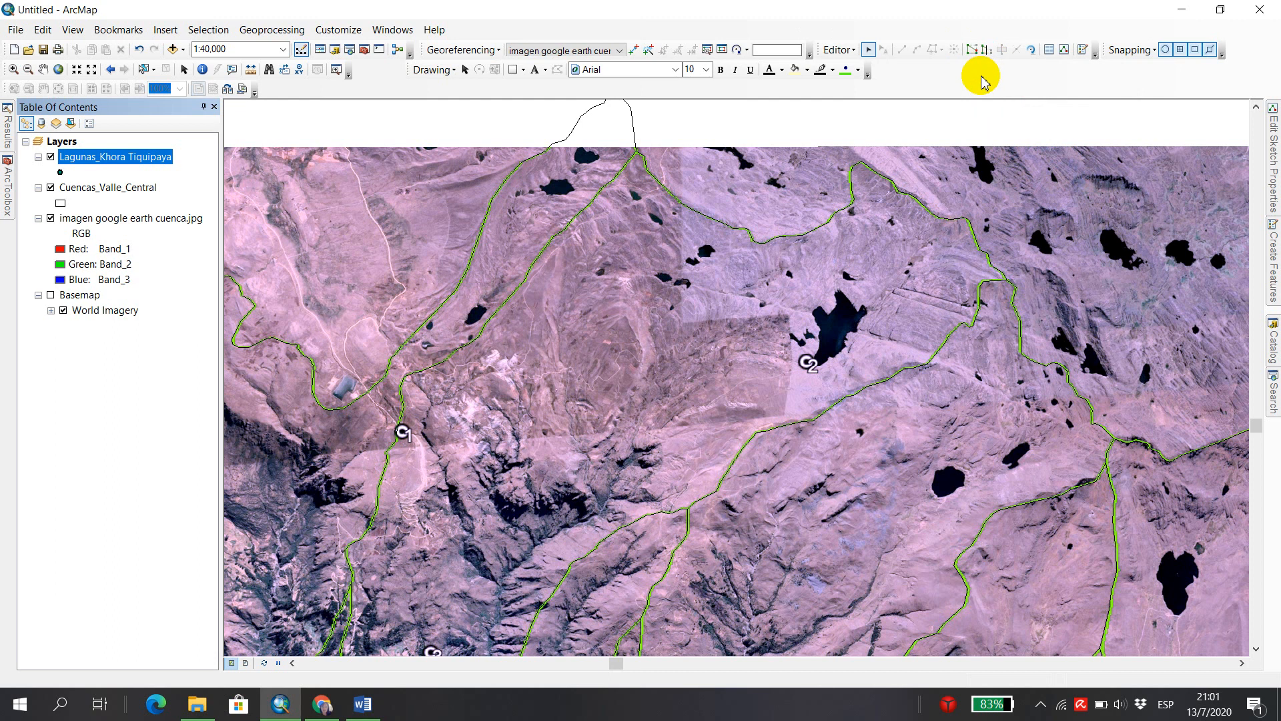
# Set up feature creation with the Lagunas_Khora Tiquipaya template and the Point construction tool.
pyautogui.click(1083, 51)
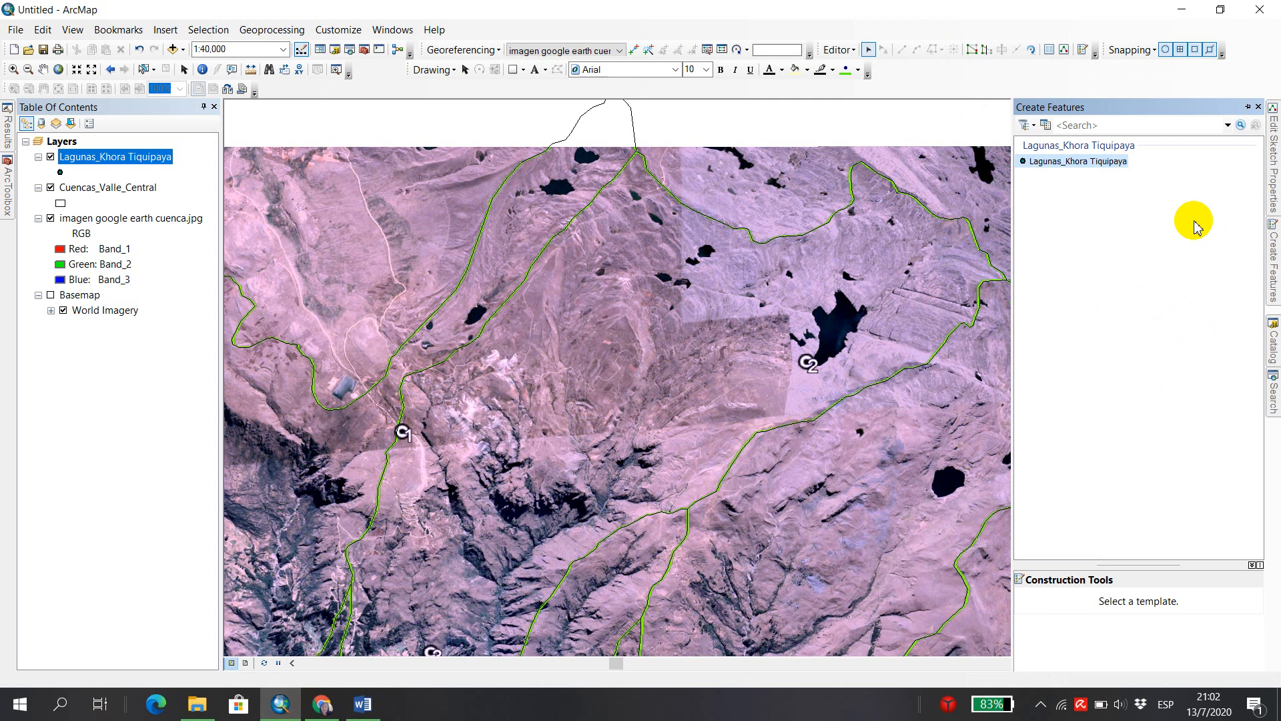
pyautogui.click(1050, 163)
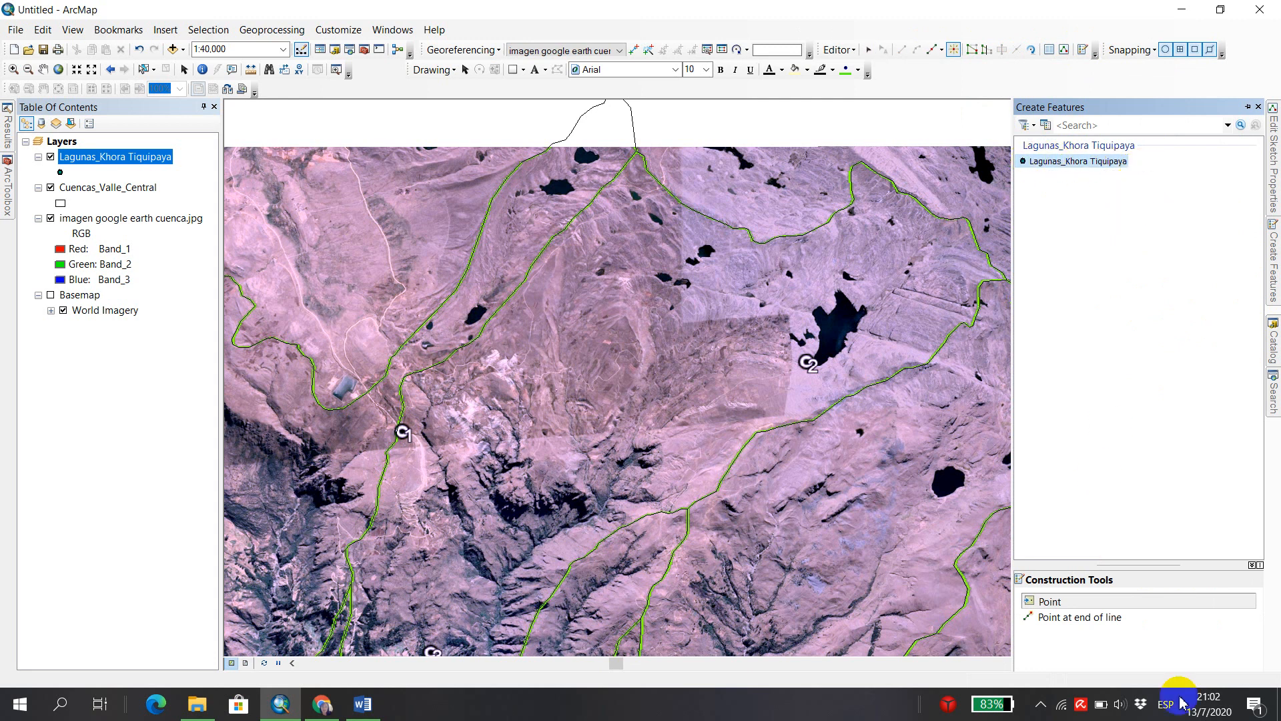
pyautogui.moveTo(1112, 568); pyautogui.dragTo(1110, 505)
pyautogui.click(1063, 542)
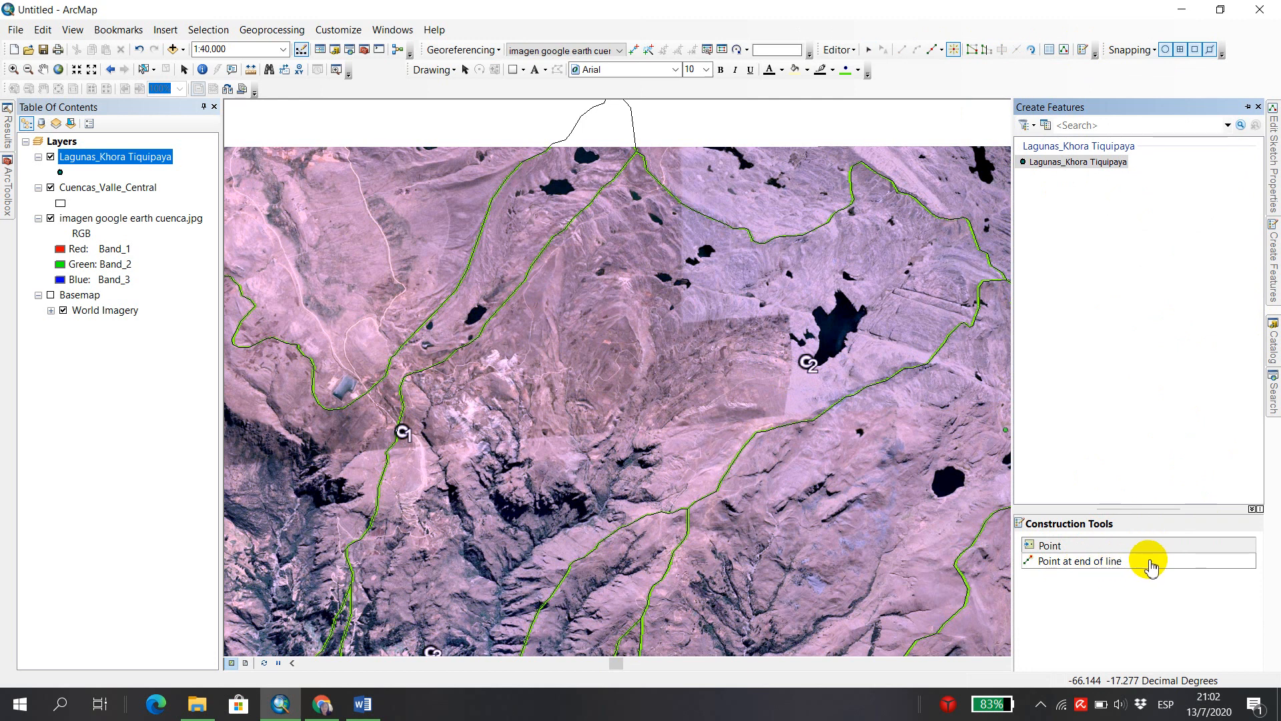
pyautogui.click(1069, 548)
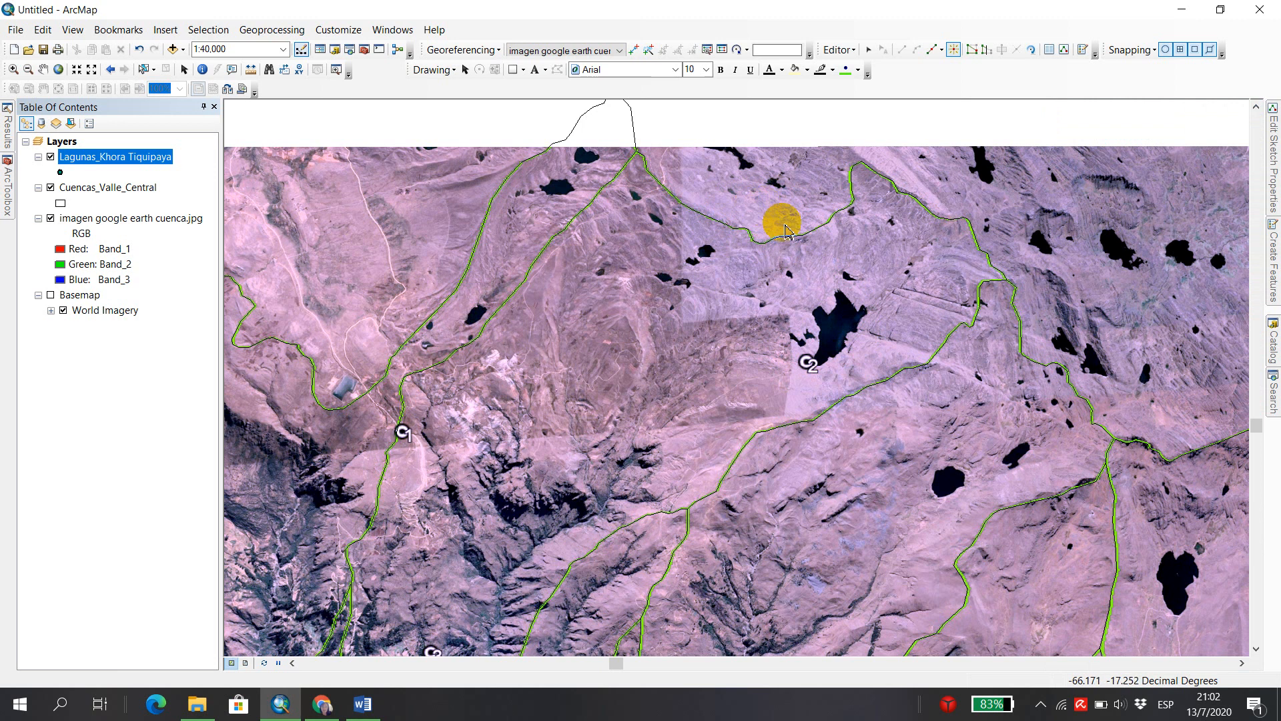
pyautogui.click(786, 220)
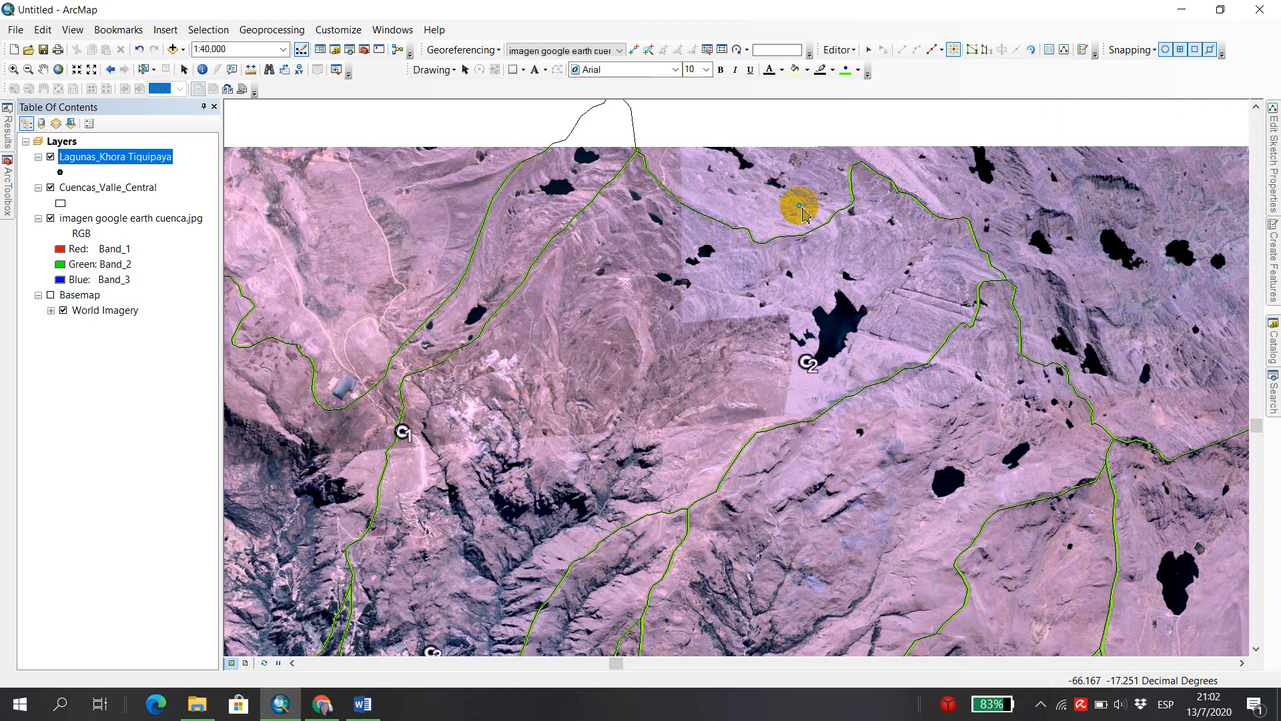
# Digitize one point inside each of the two adjacent lagoons southwest of the green basin boundary, the larger one first, using the Point tool.
pyautogui.click(14, 71)
pyautogui.moveTo(684, 231); pyautogui.dragTo(765, 297)
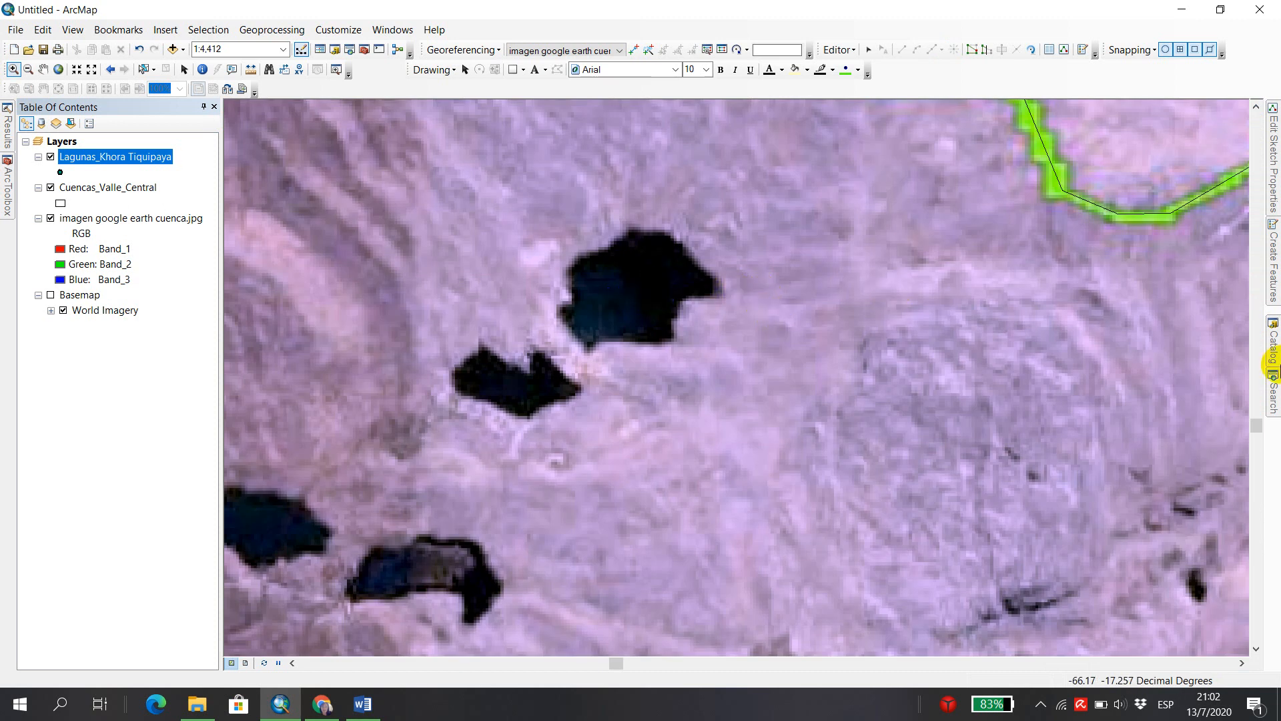
pyautogui.click(1274, 272)
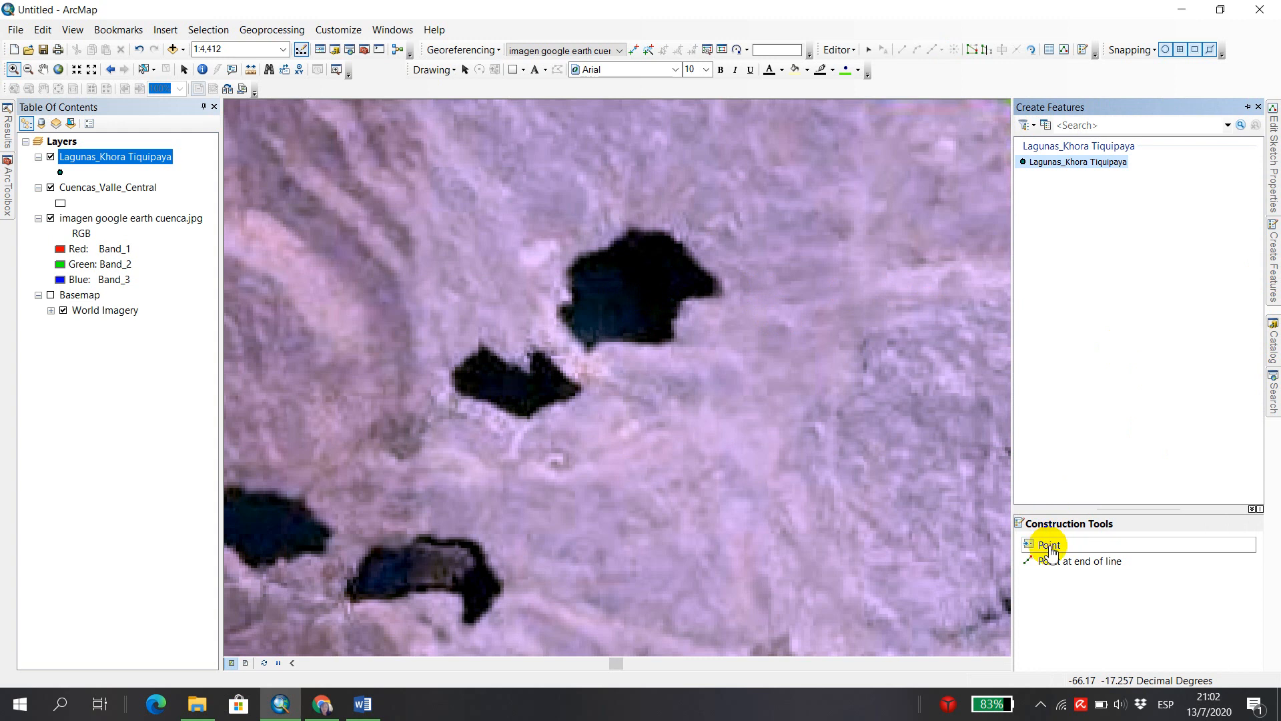
pyautogui.click(1051, 546)
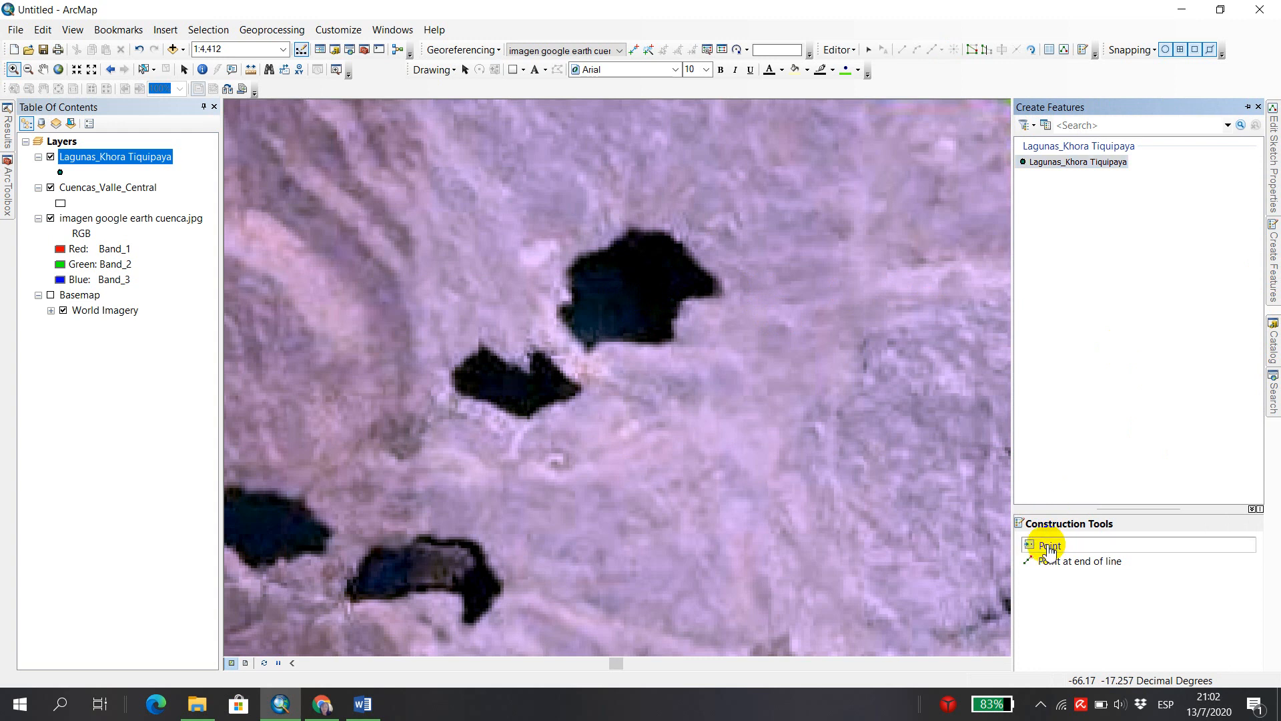
pyautogui.click(629, 294)
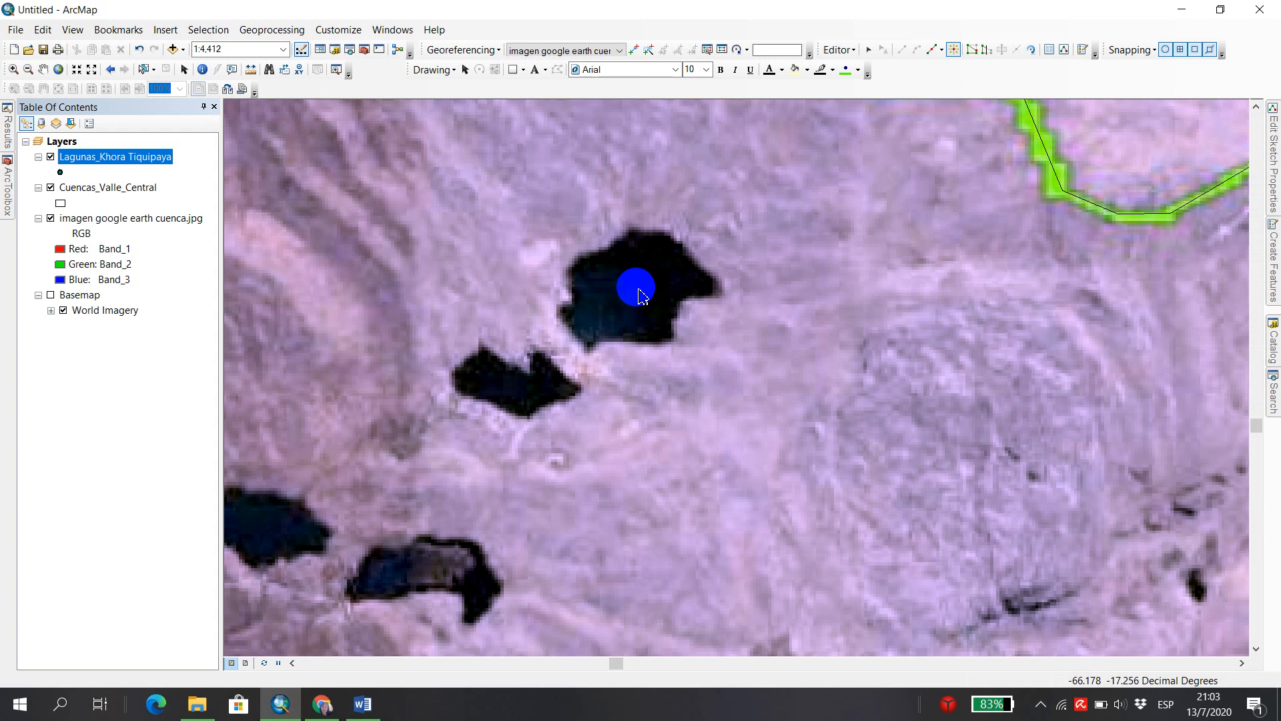
pyautogui.click(633, 289)
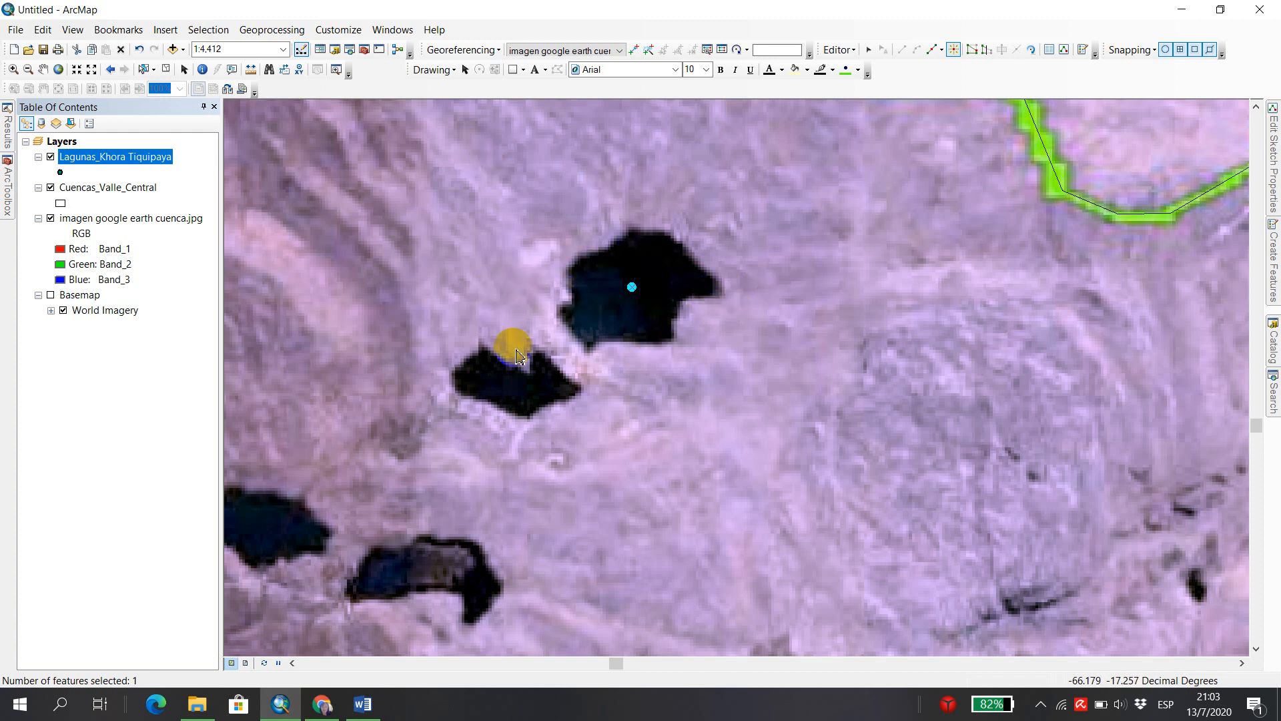
pyautogui.click(508, 383)
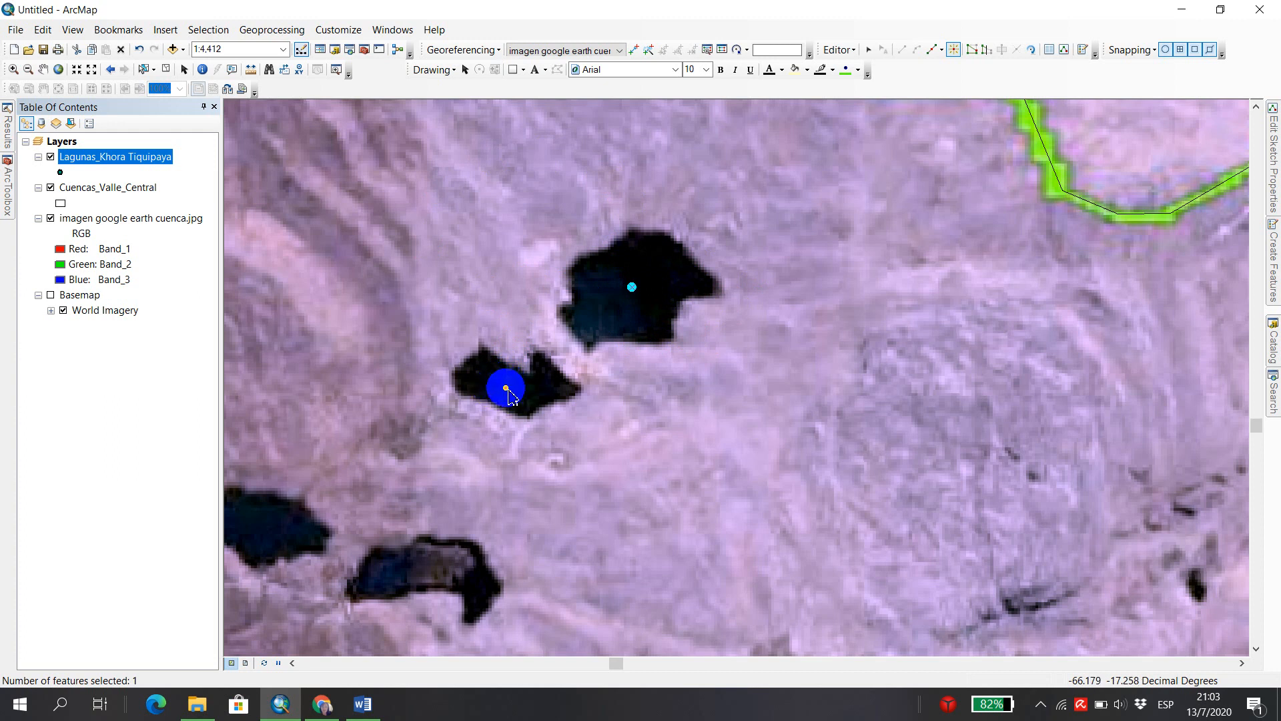
pyautogui.click(506, 385)
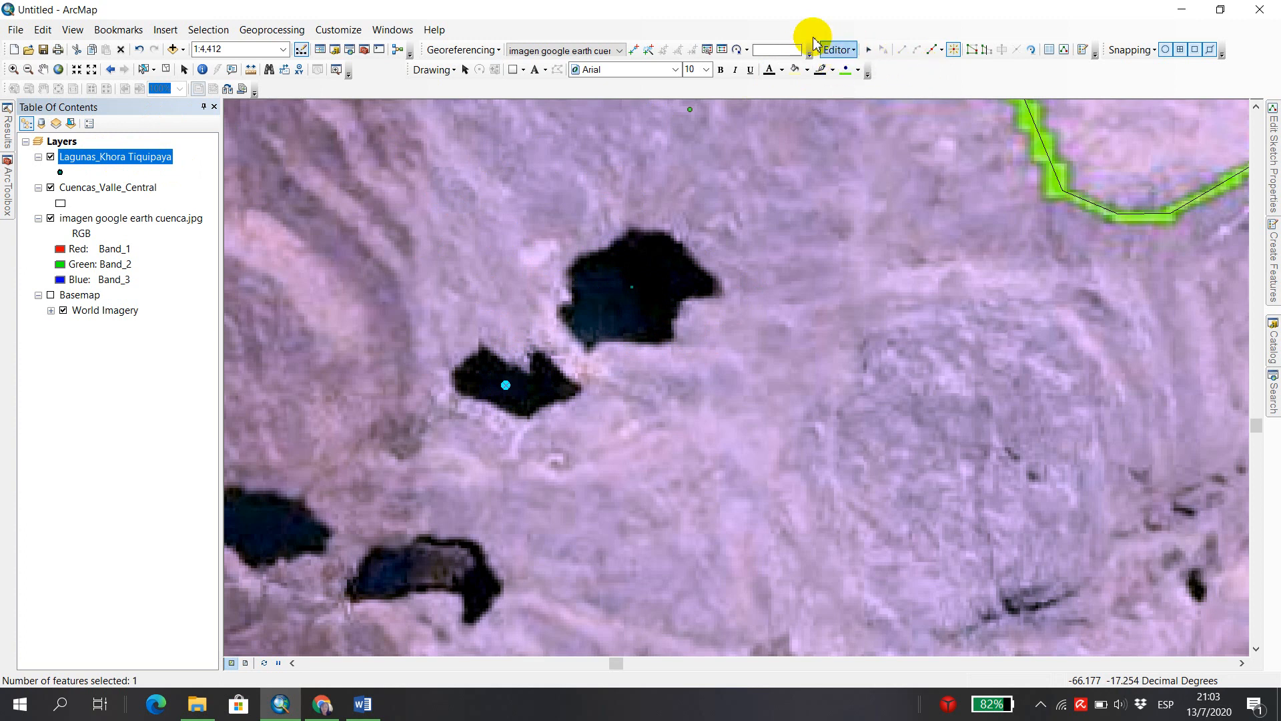
# Save the edits to the lagoon points and stop the edit session.
pyautogui.click(853, 52)
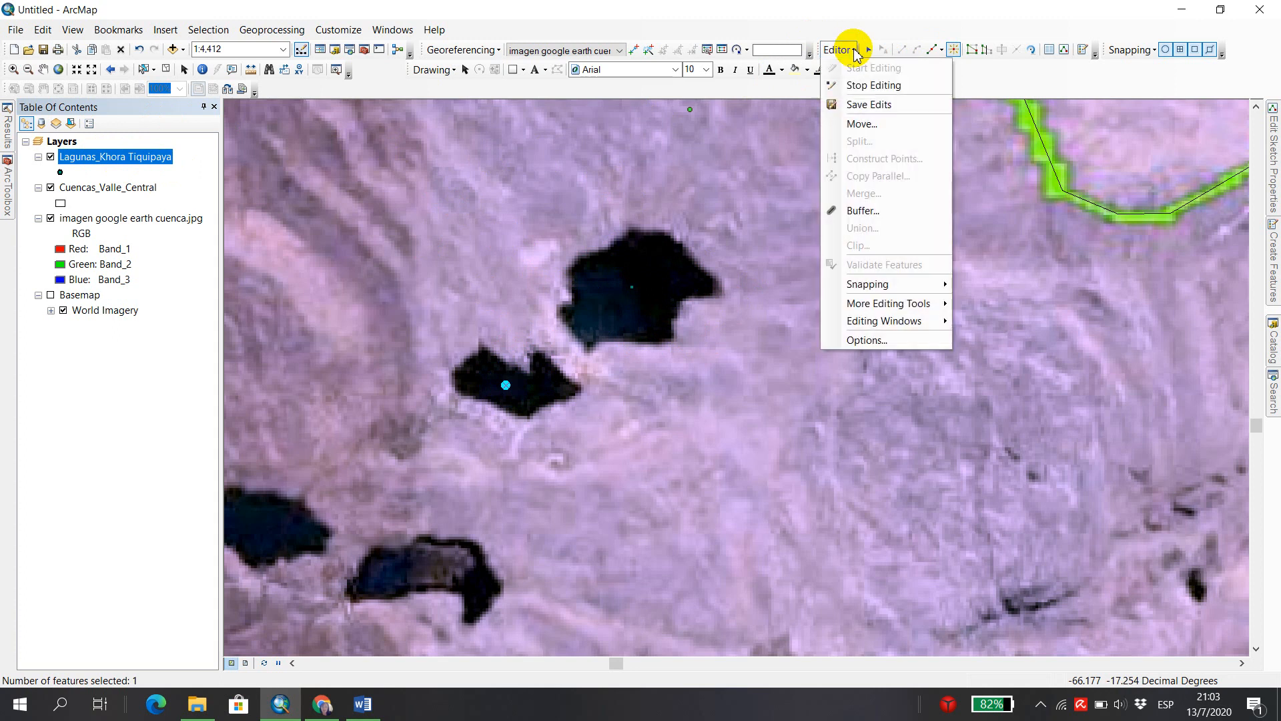
pyautogui.click(893, 107)
pyautogui.click(854, 51)
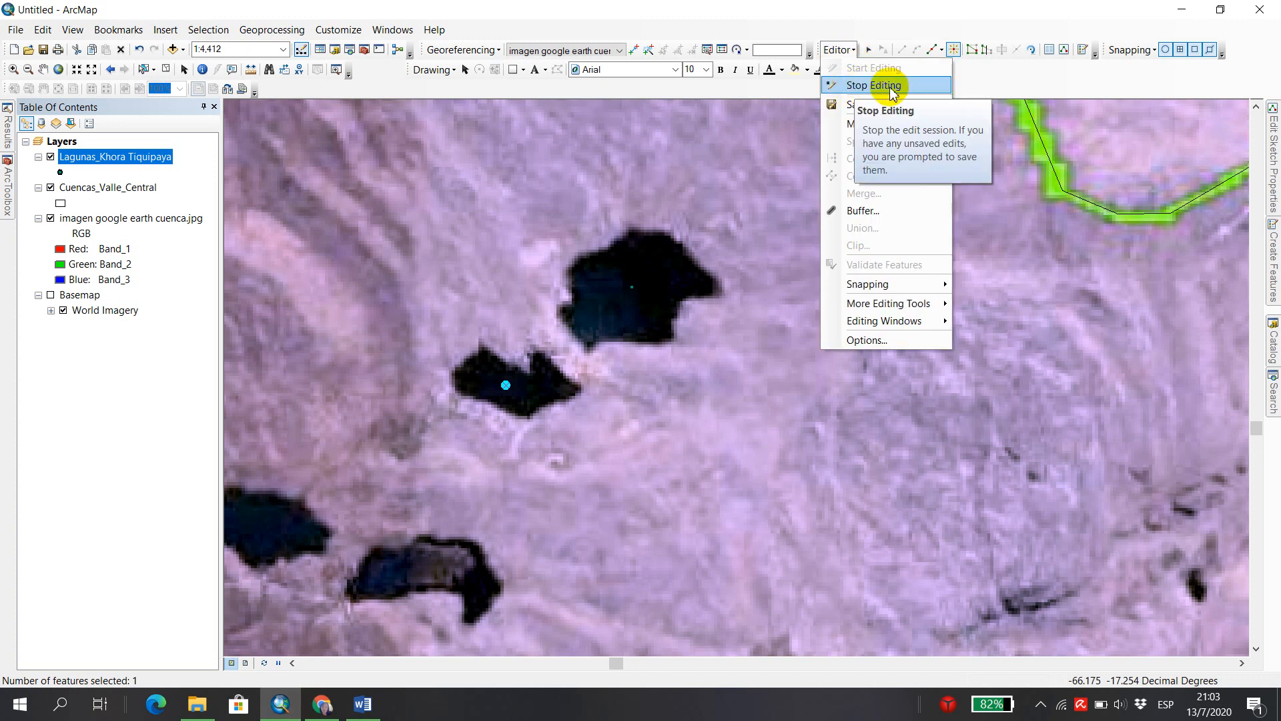
pyautogui.click(893, 86)
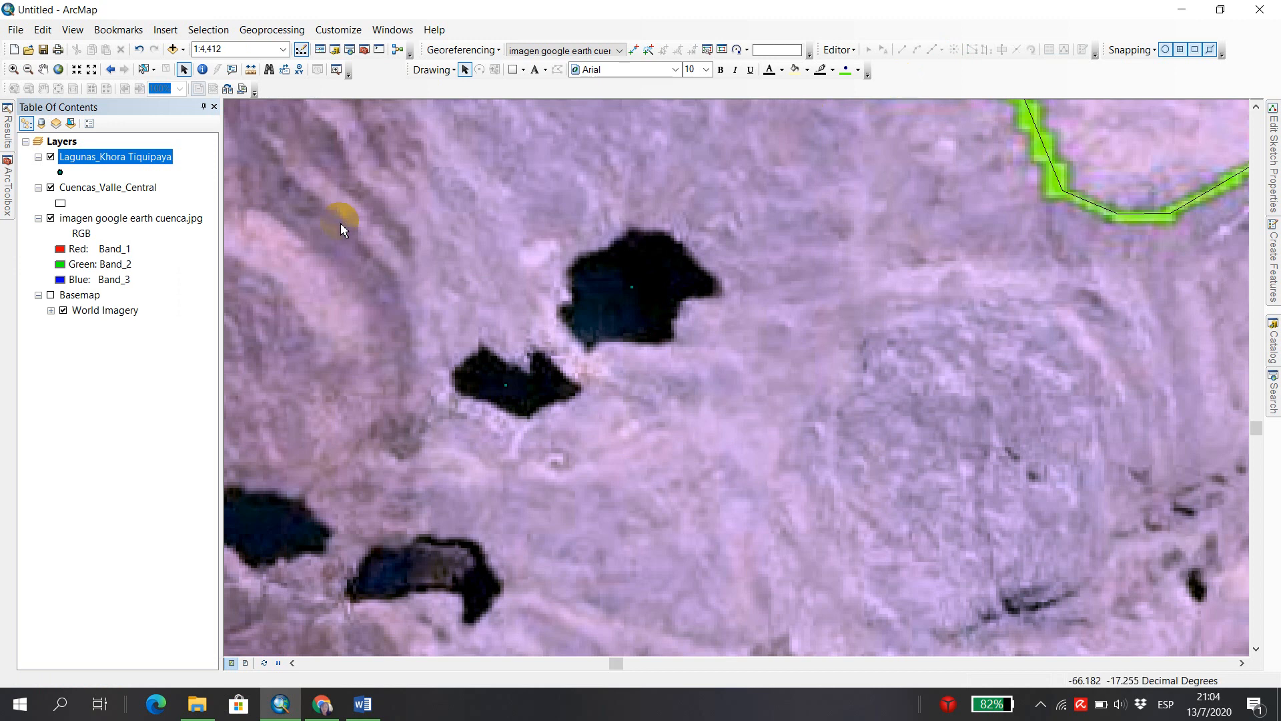
pyautogui.click(638, 304)
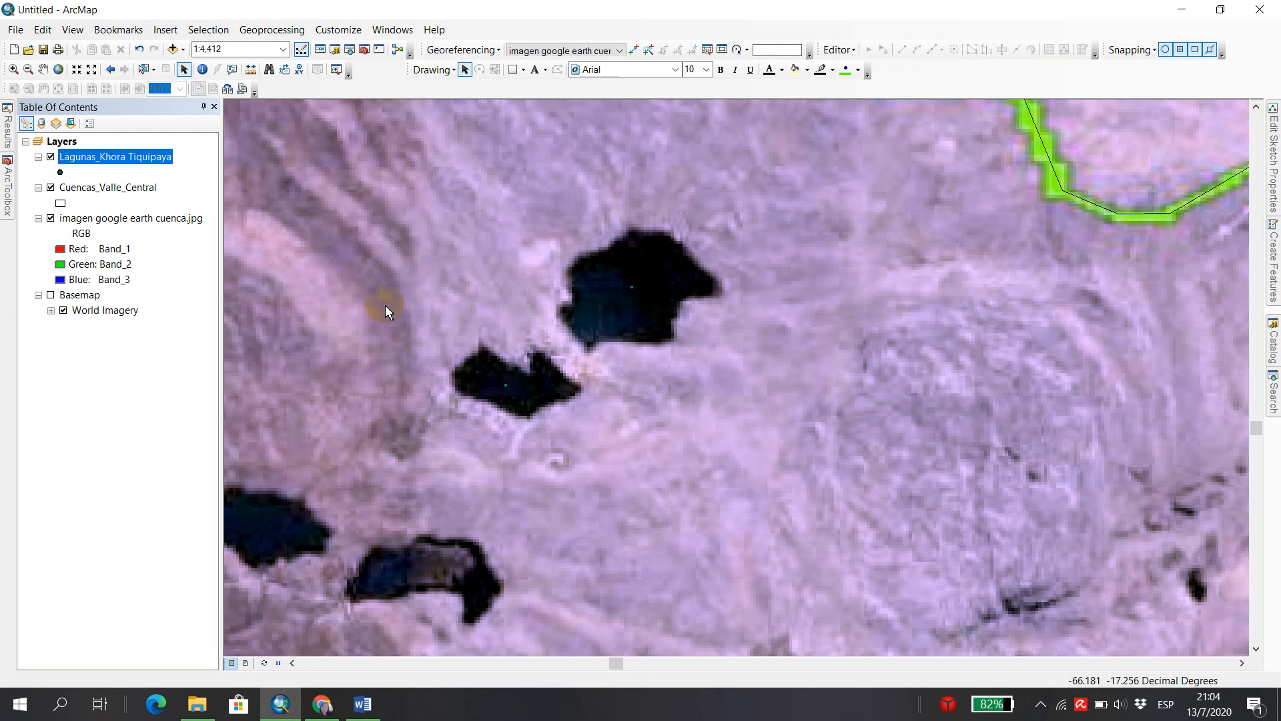
# Open the attribute table of Lagunas_Khora Tiquipaya clear of the lagoons and check which lagoon each of the two records marks.
pyautogui.rightClick(102, 162)
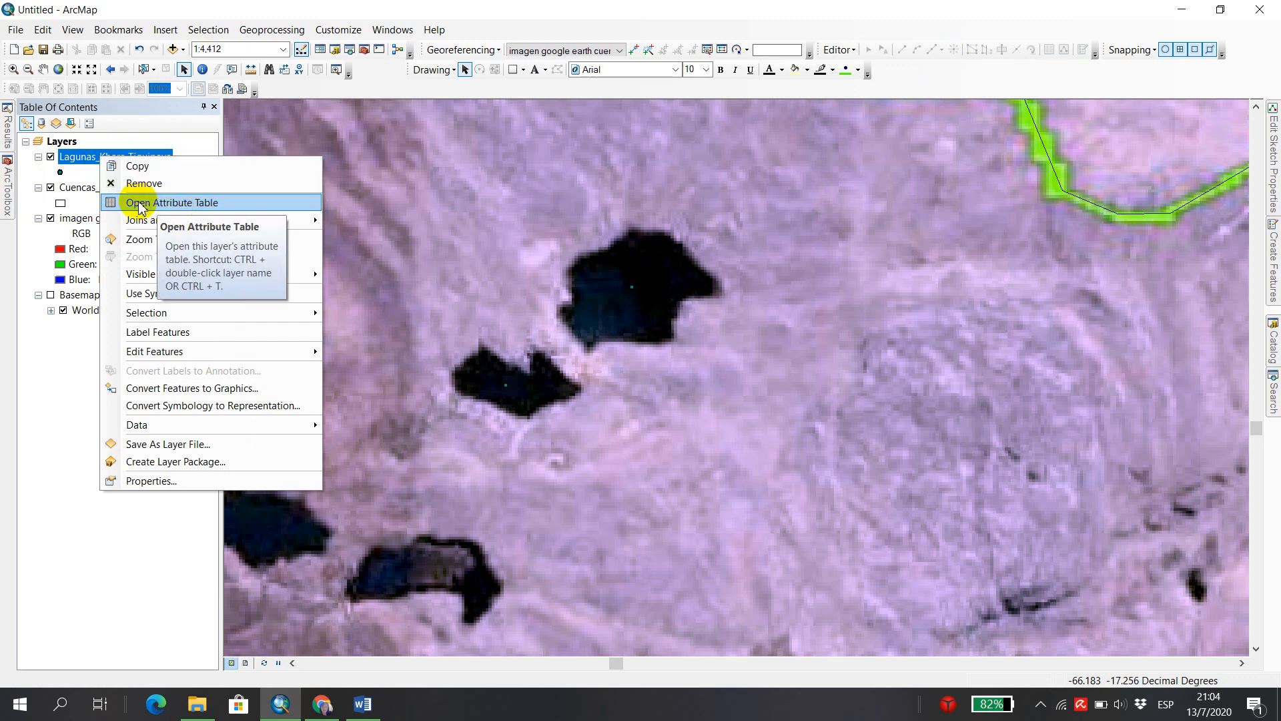
pyautogui.click(221, 207)
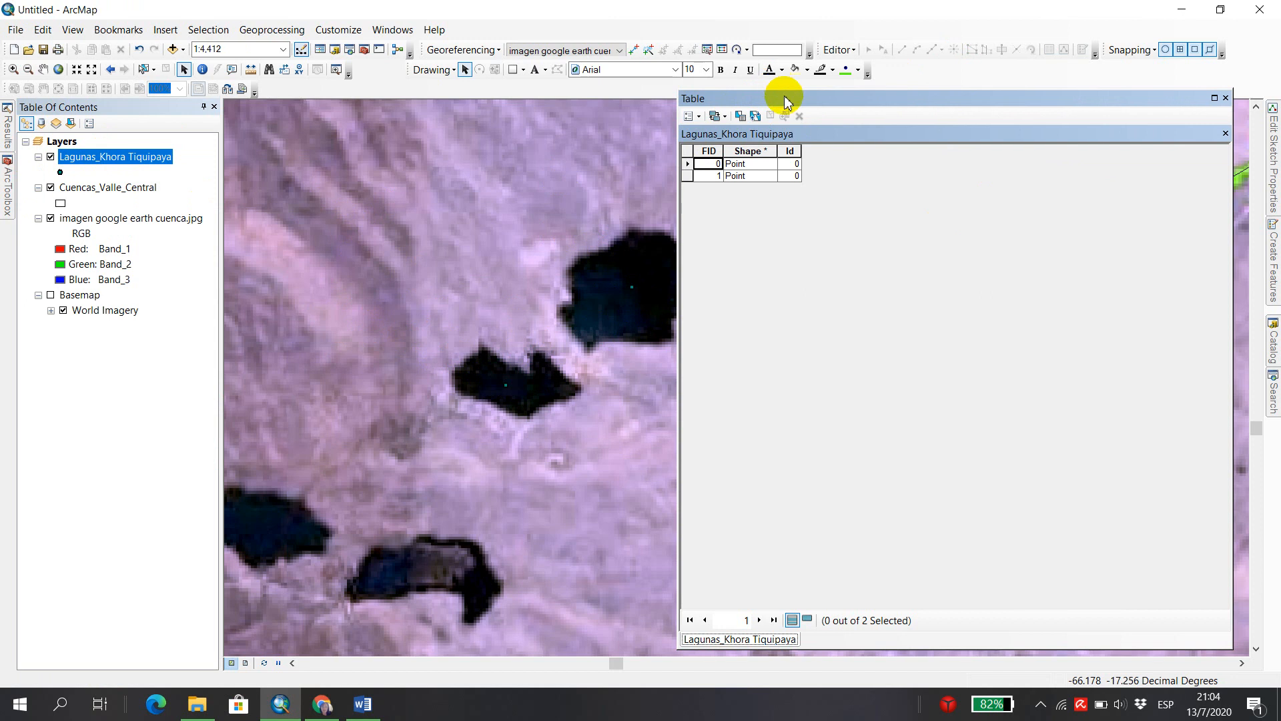
pyautogui.moveTo(778, 91); pyautogui.dragTo(824, 352)
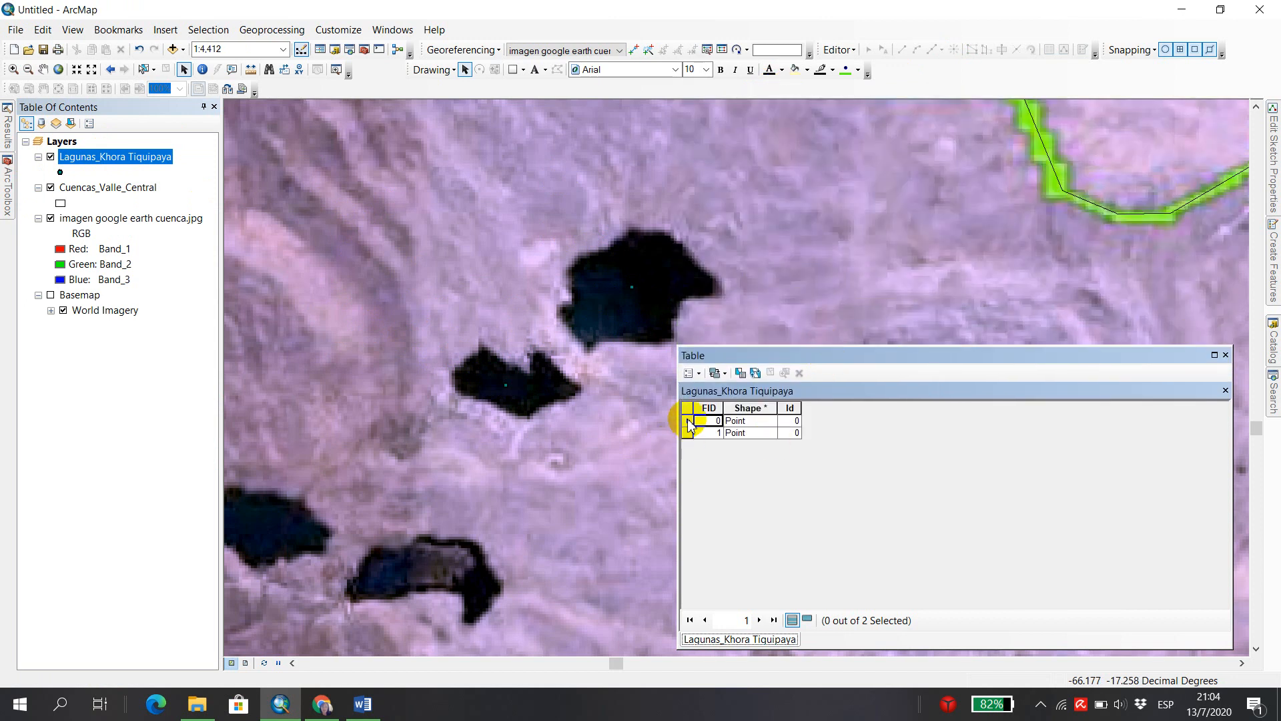
pyautogui.click(688, 420)
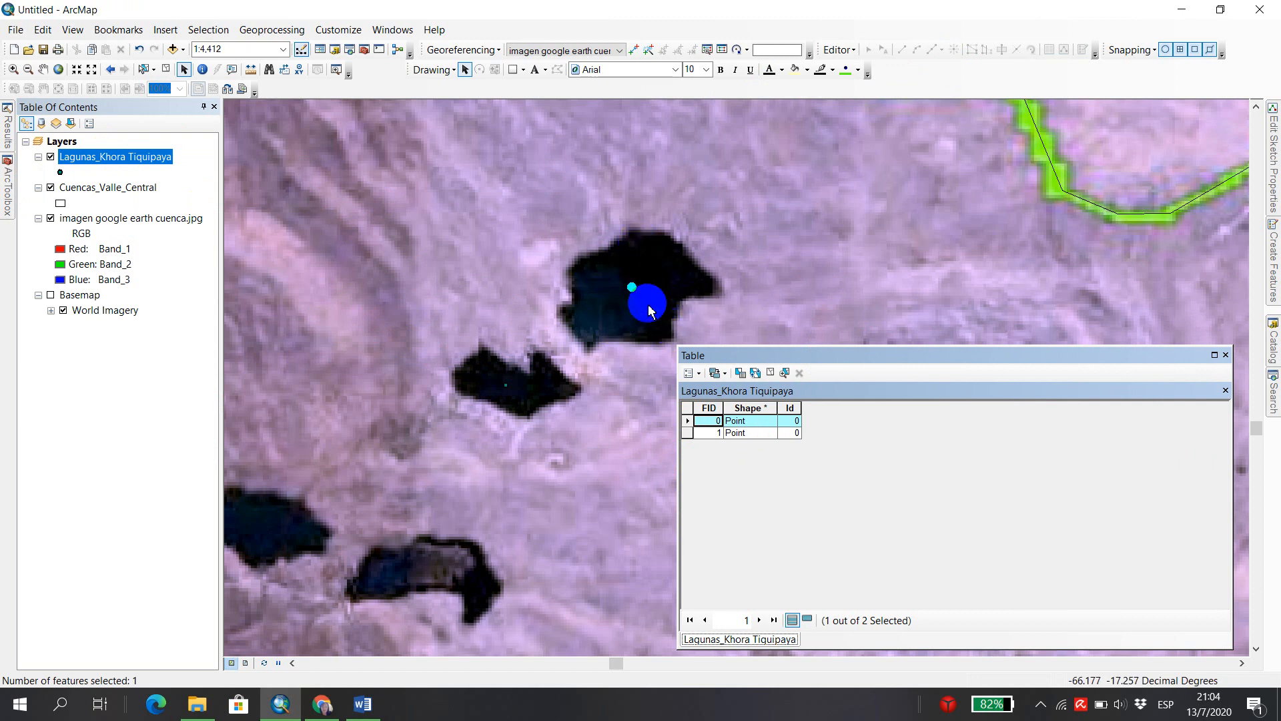
pyautogui.click(687, 433)
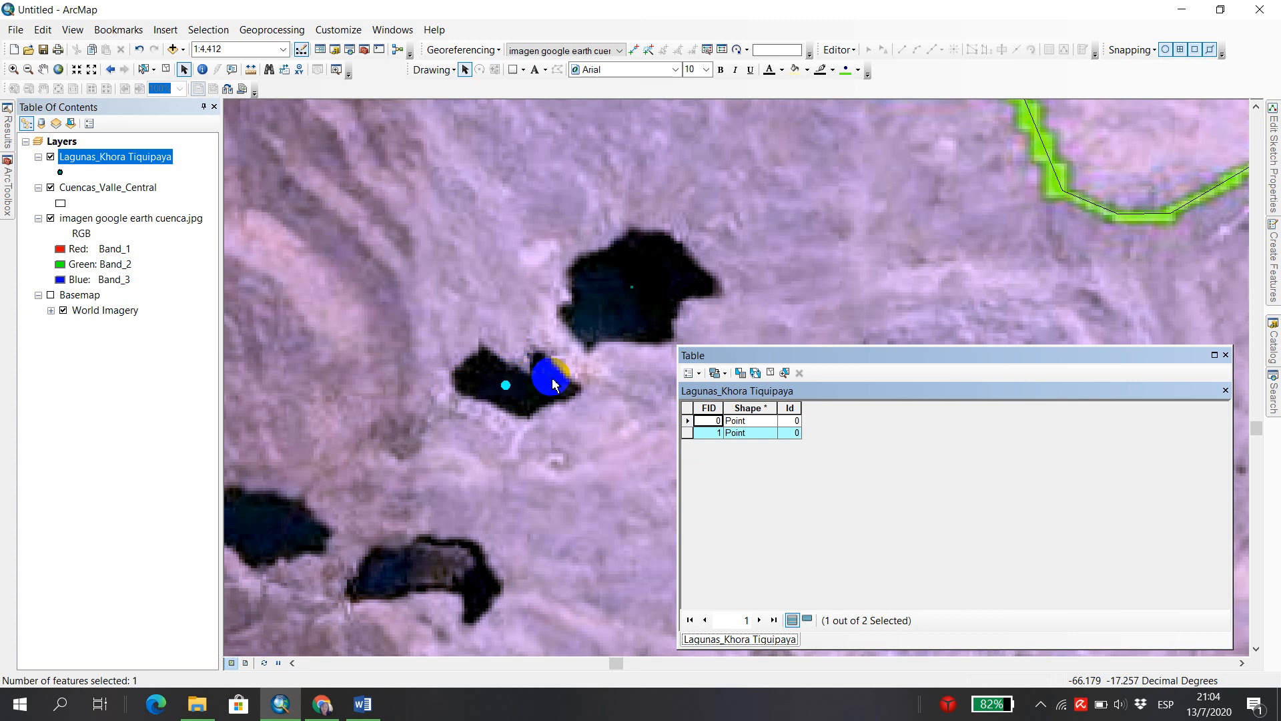
# Add a field called Name to the Lagunas_Khora Tiquipaya table, with type Text and length 25.
pyautogui.click(701, 379)
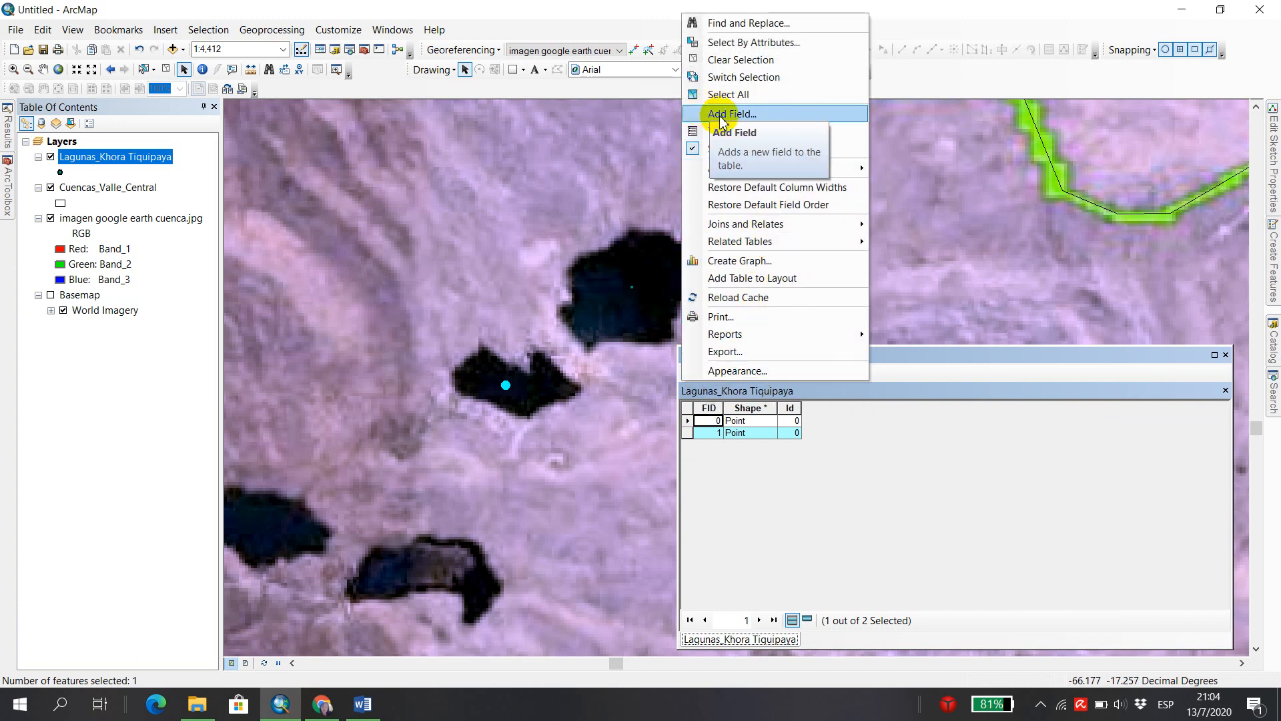
pyautogui.click(772, 118)
pyautogui.moveTo(657, 234); pyautogui.dragTo(584, 228)
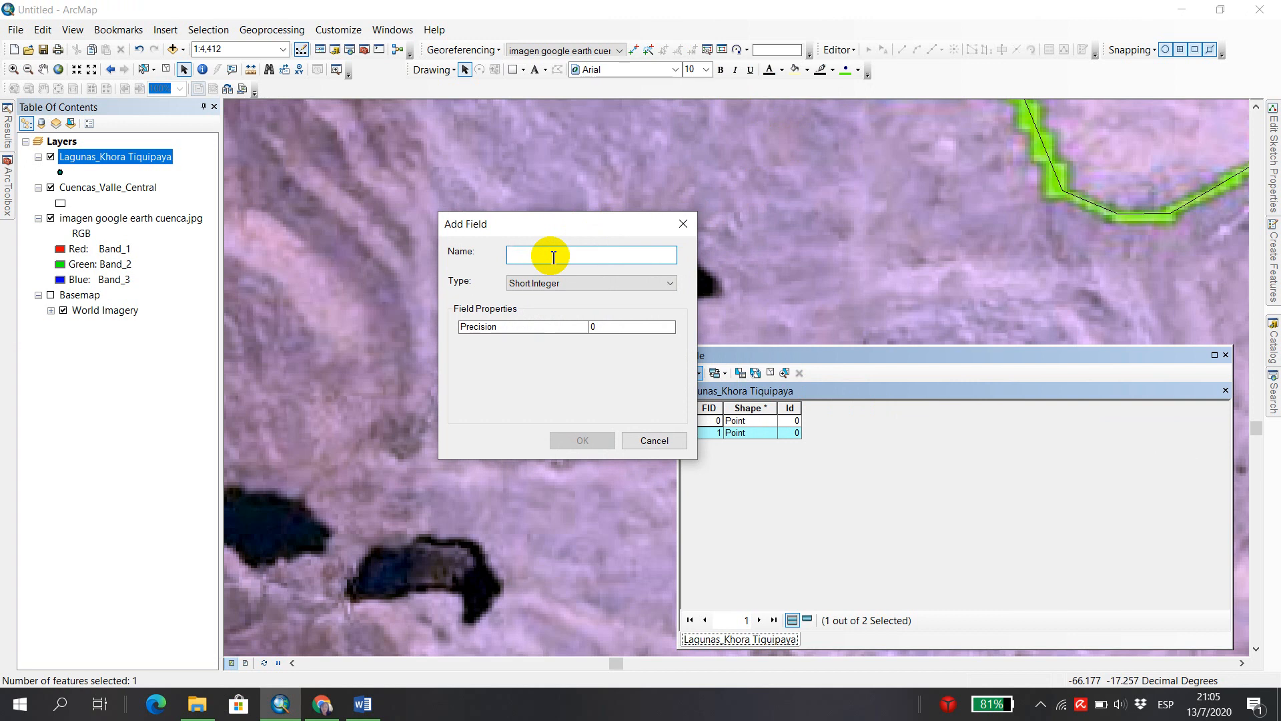
pyautogui.write('Name')
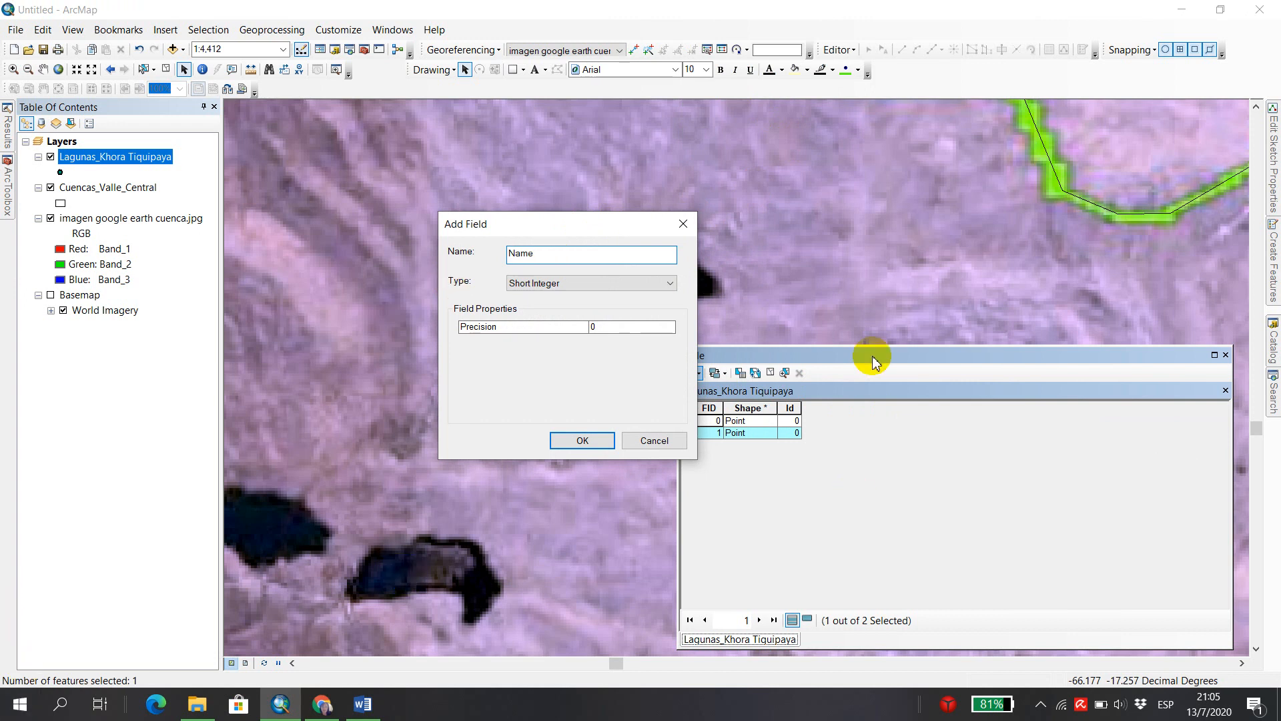
pyautogui.click(671, 286)
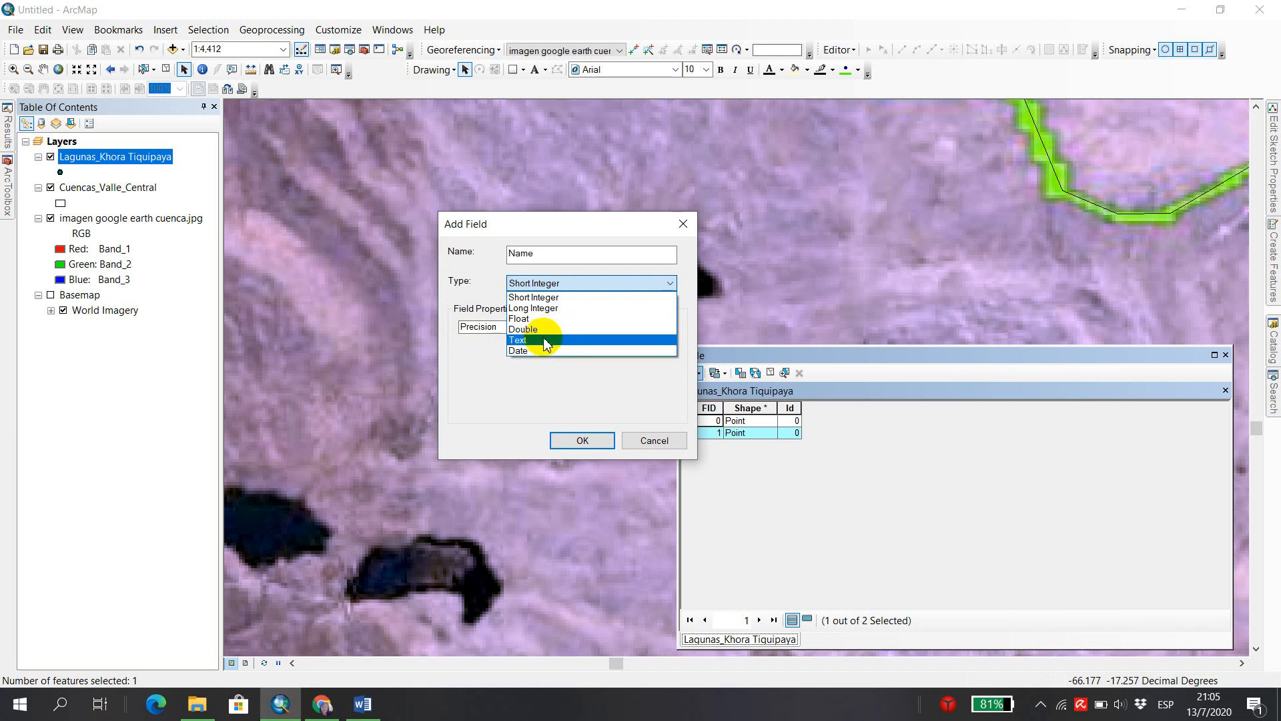
pyautogui.click(546, 342)
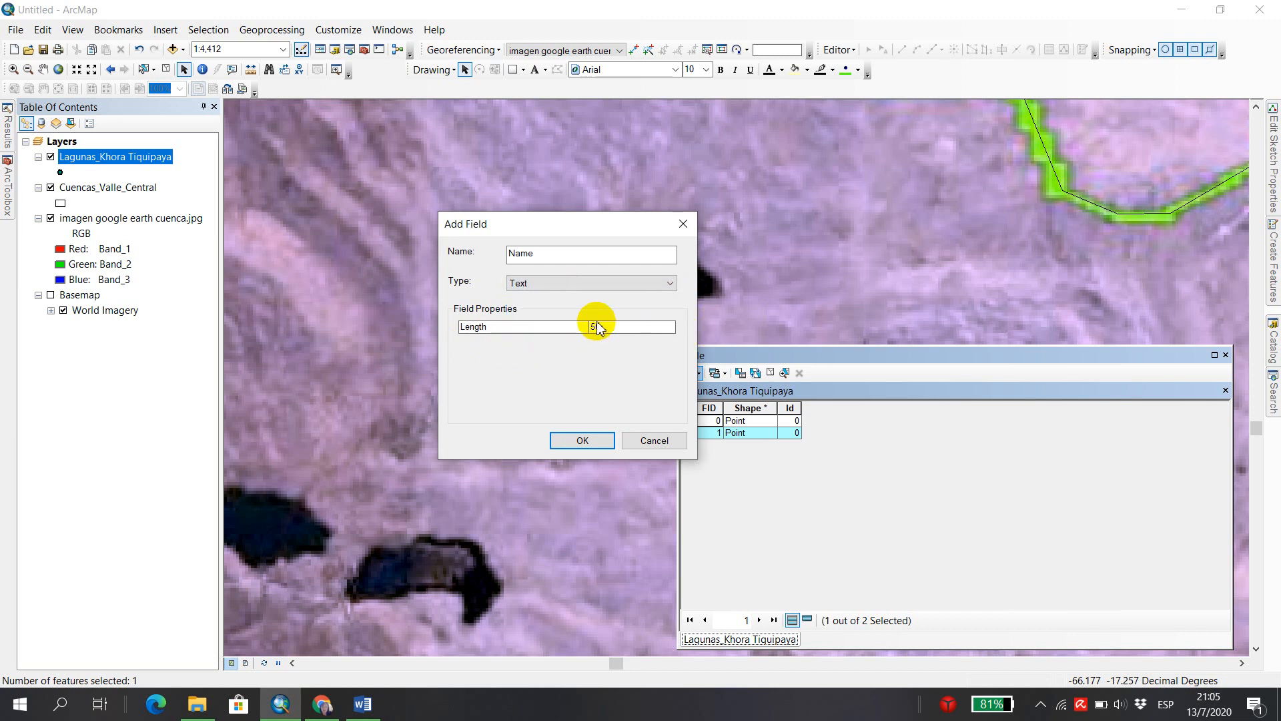
pyautogui.click(600, 327)
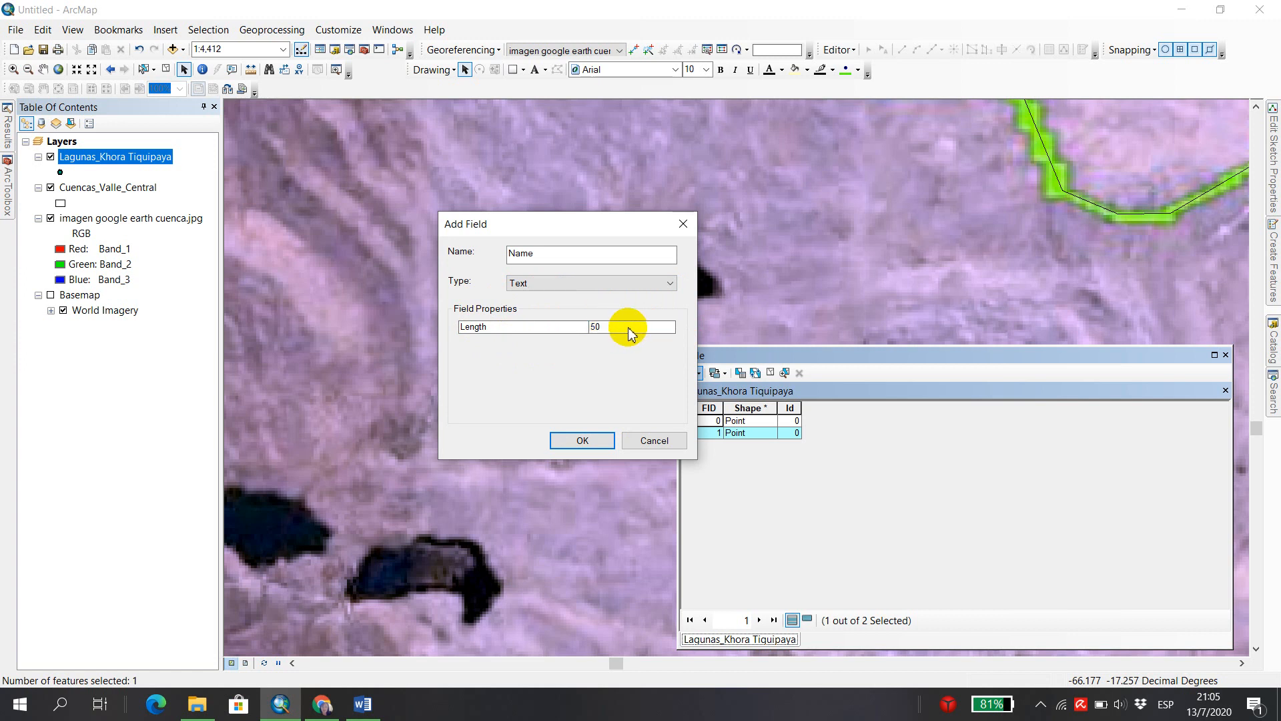
pyautogui.click(610, 327)
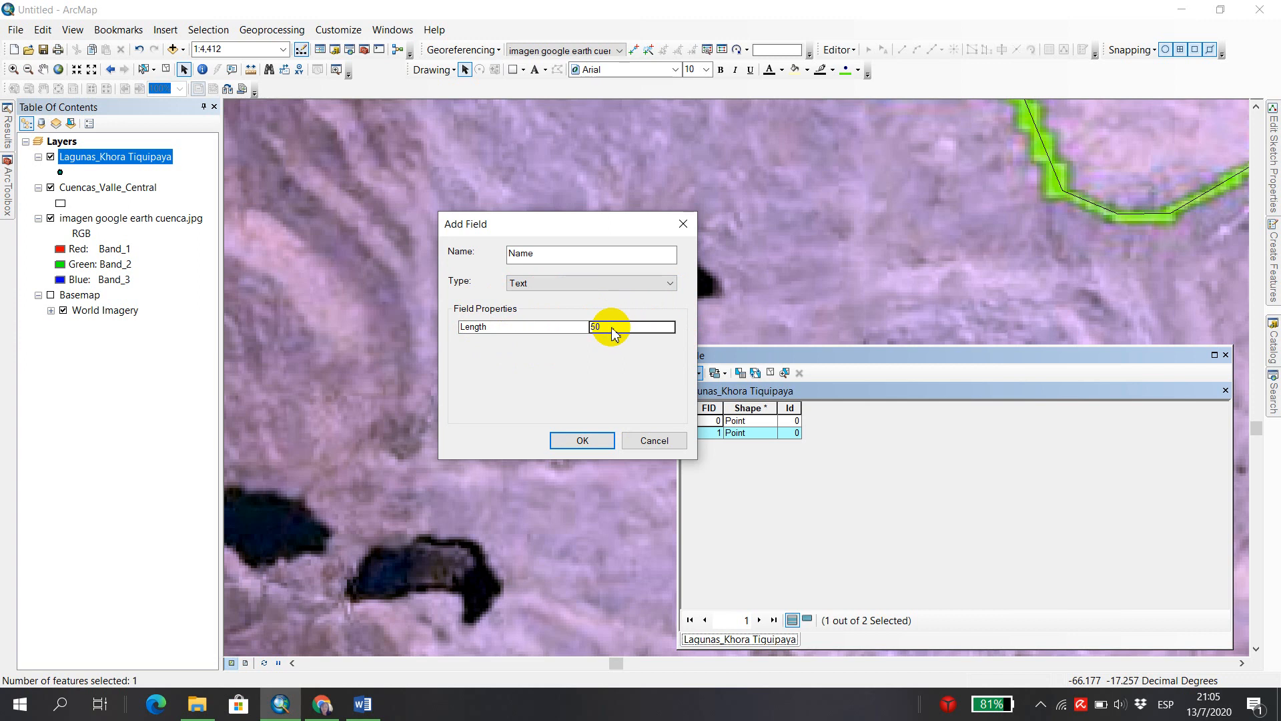
pyautogui.write('25')
pyautogui.click(597, 442)
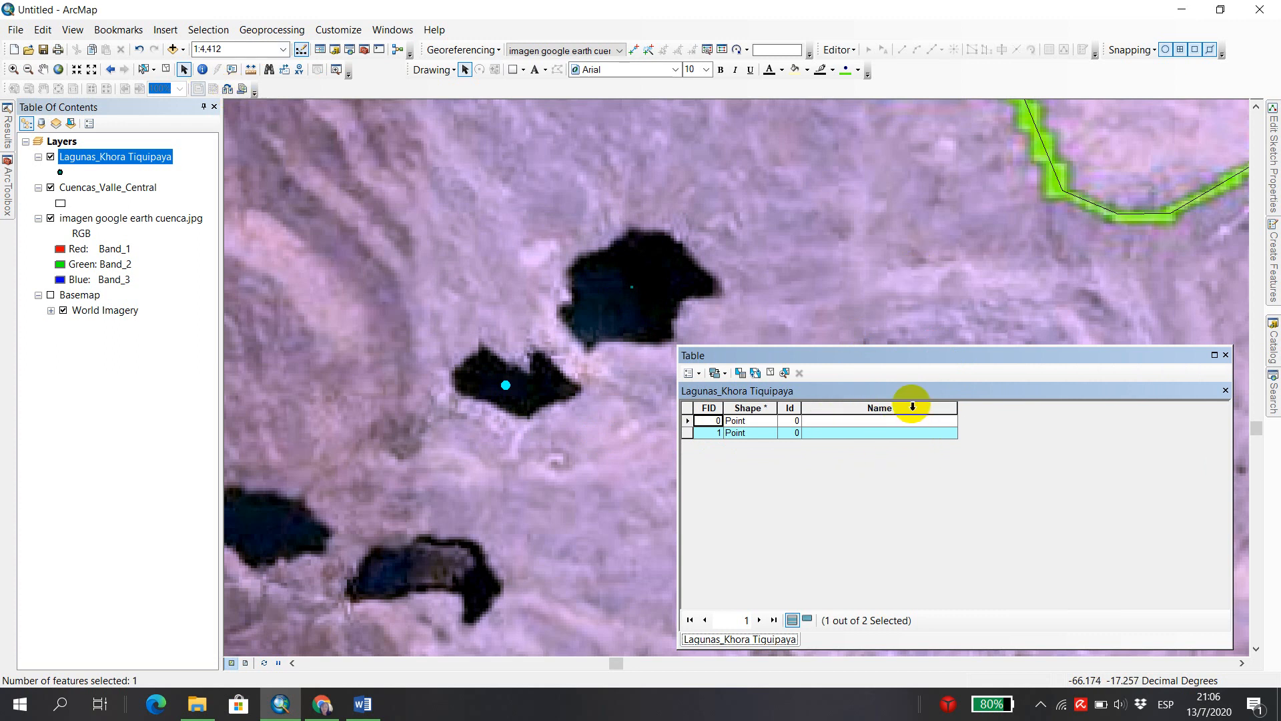
pyautogui.click(855, 52)
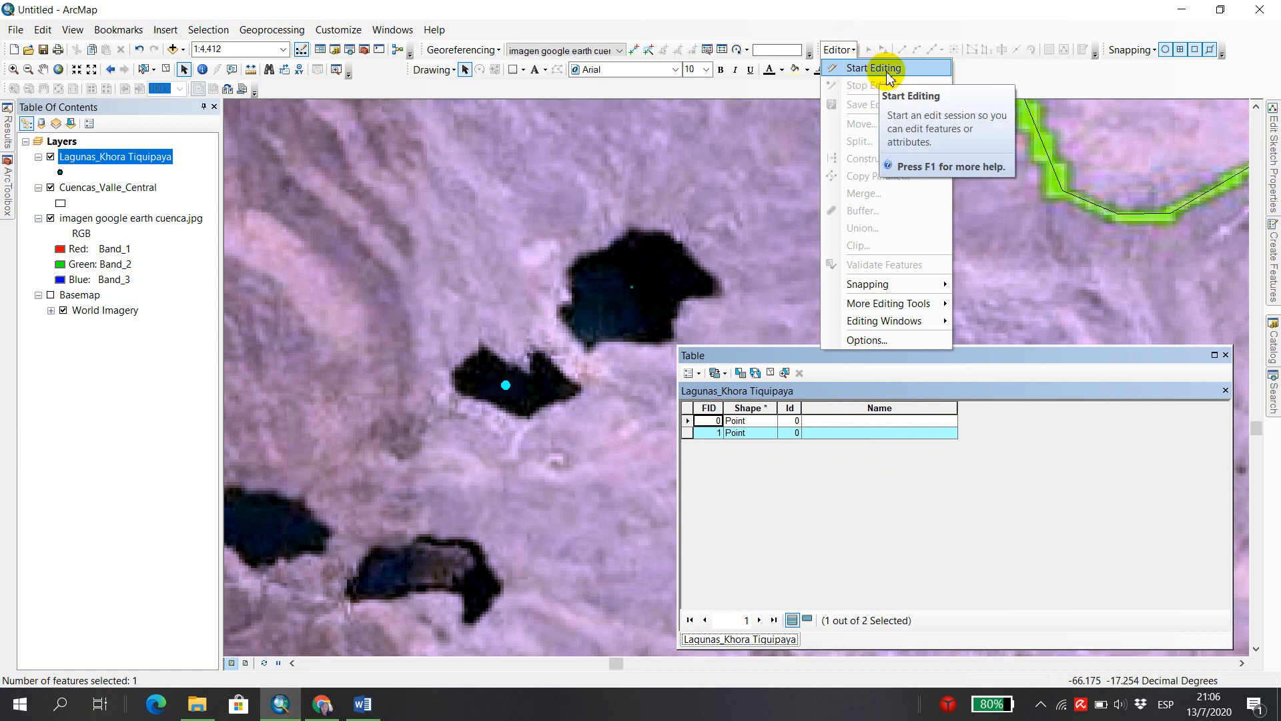
pyautogui.click(842, 51)
pyautogui.click(838, 50)
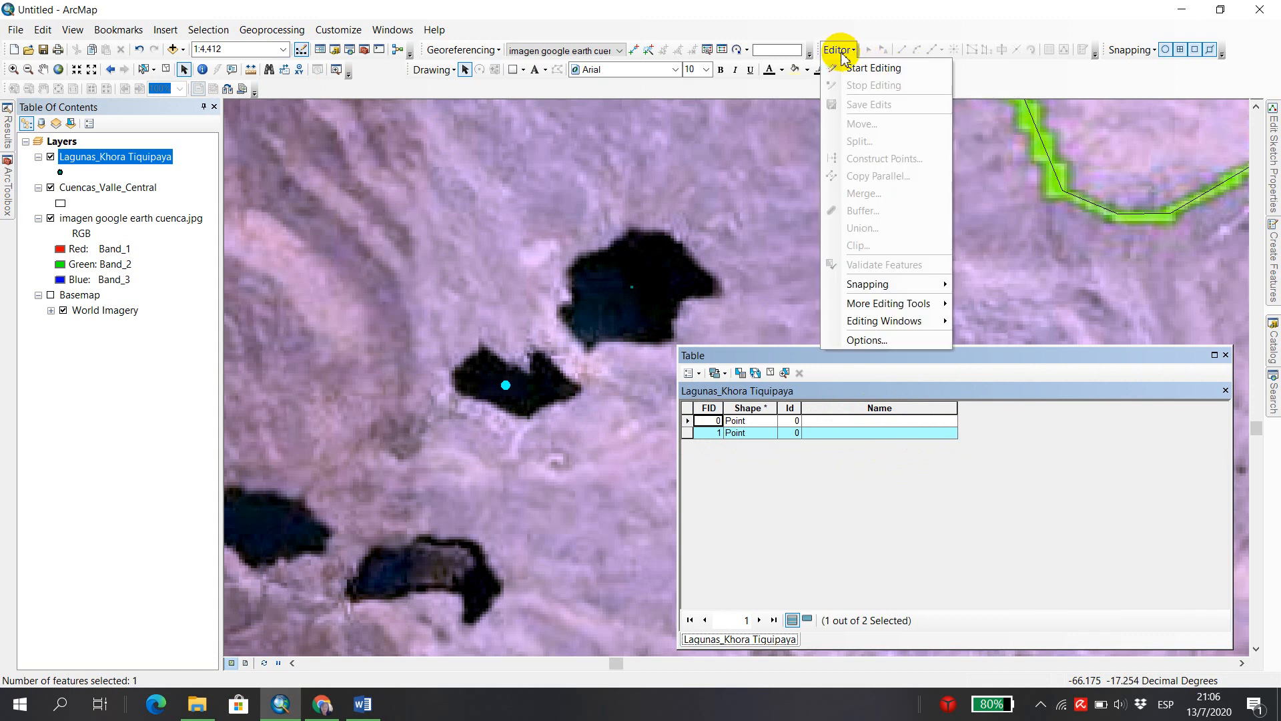
# Start an edit session on the Lagunas_Khora Tiquipaya layer so its attribute table accepts entries.
pyautogui.rightClick(113, 160)
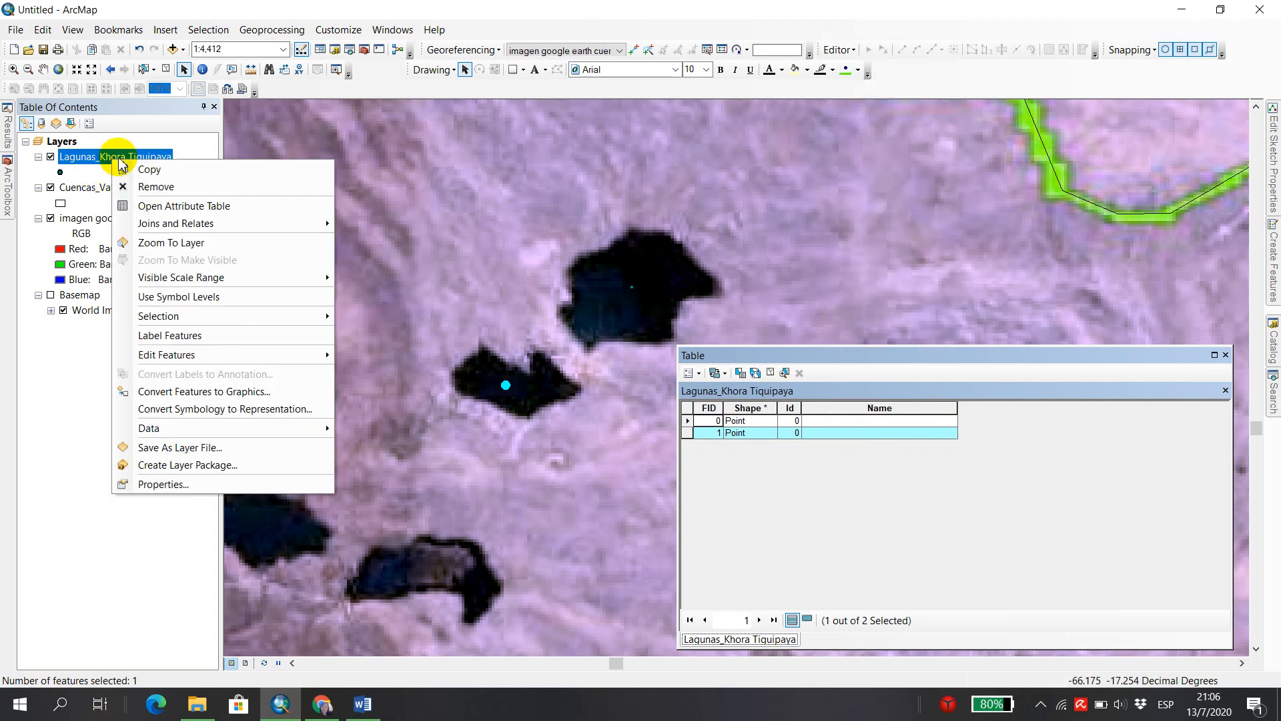
pyautogui.moveTo(220, 354)
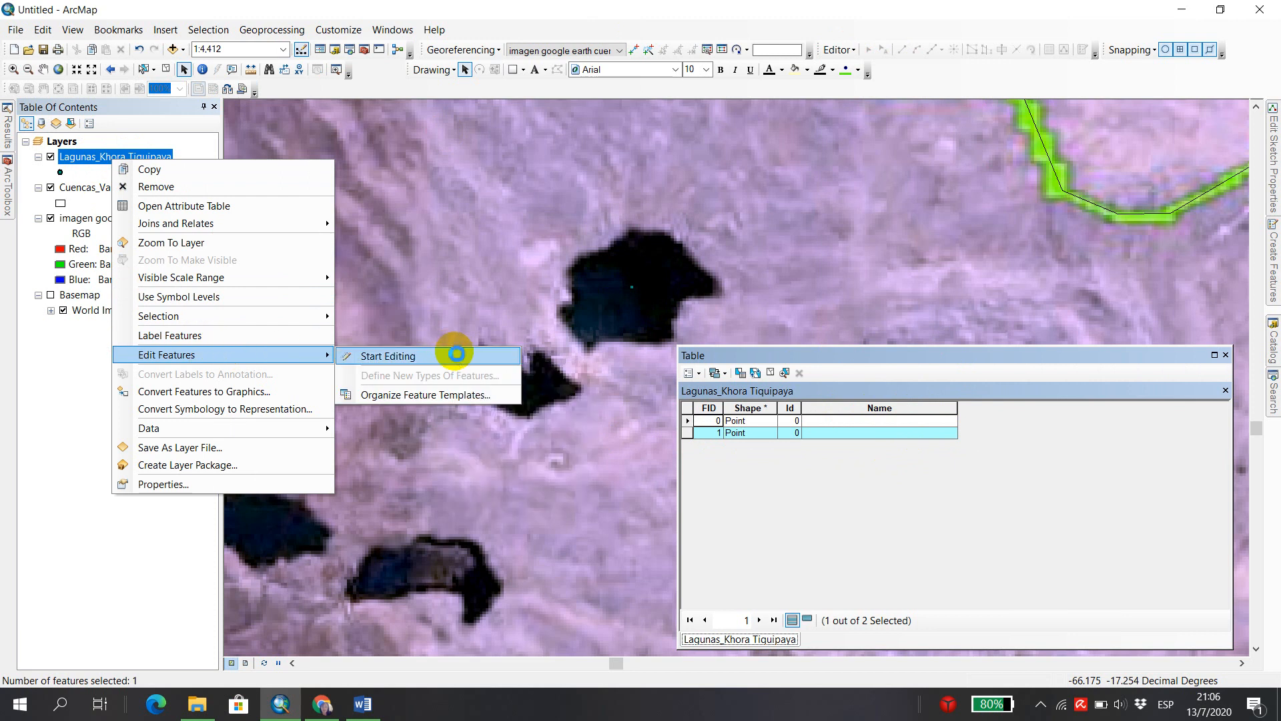
pyautogui.click(456, 357)
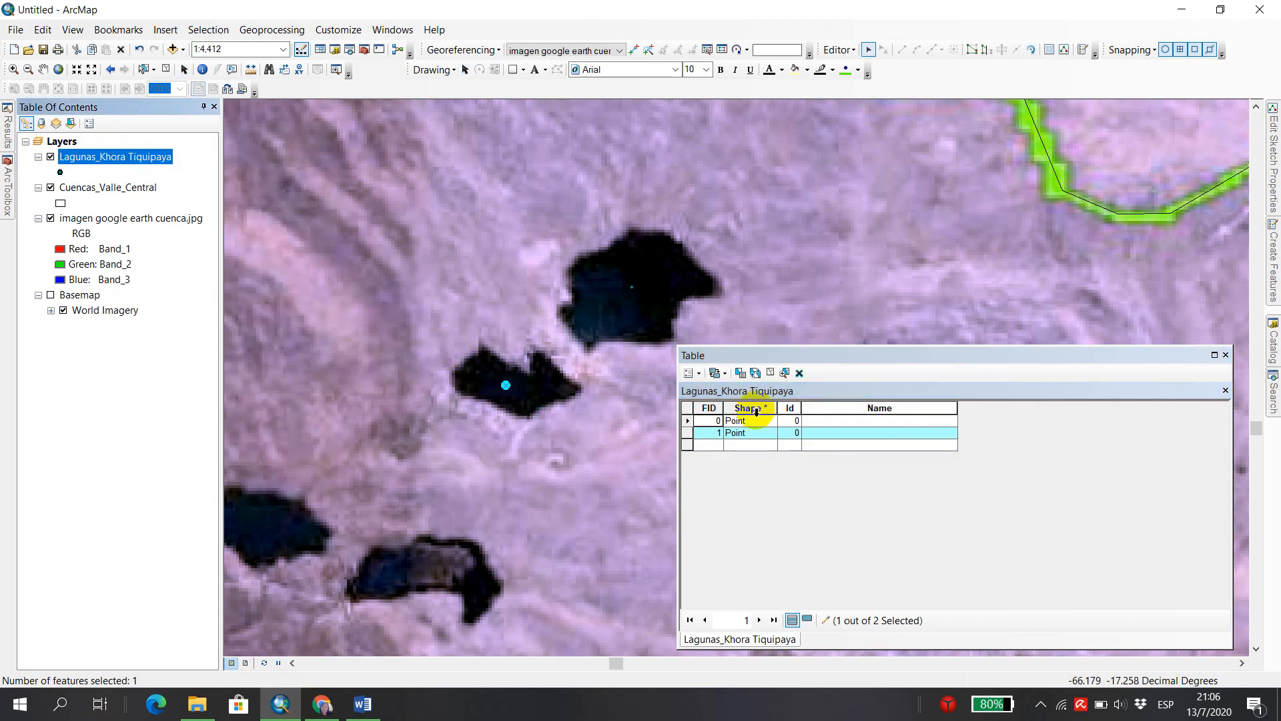
# Enter Laguna 1 and Laguna 2 in the Name field of the first two lagoon records.
pyautogui.click(843, 421)
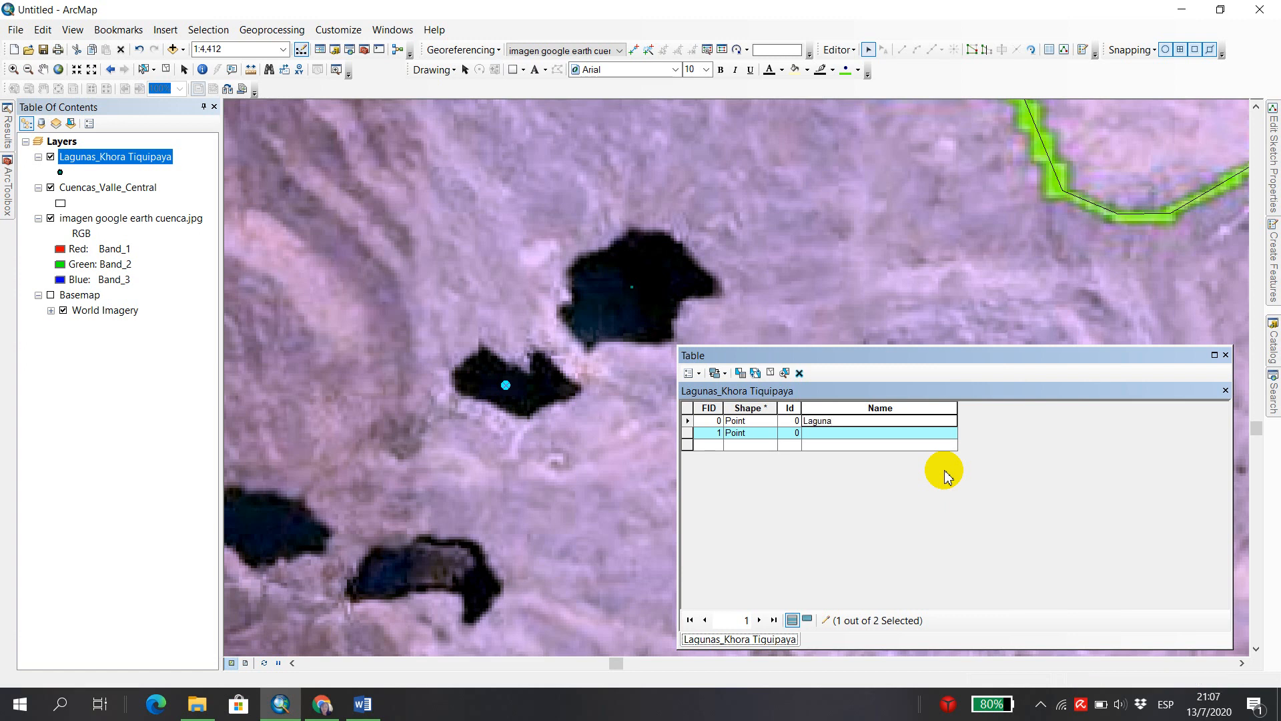
pyautogui.click(845, 433)
pyautogui.click(844, 433)
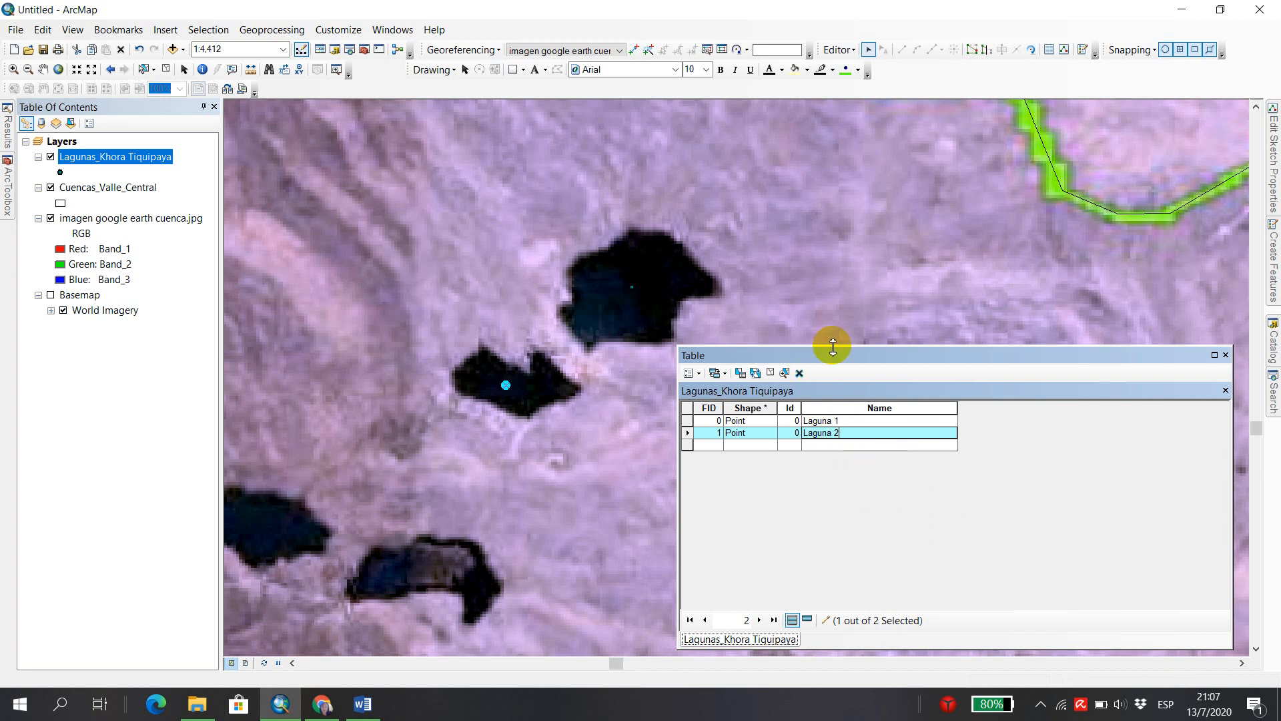
# Using the Lagunas_Khora Tiquipaya point template, place one point on each of the two neighbouring lagoons southwest of Laguna 2.
pyautogui.moveTo(785, 344); pyautogui.dragTo(846, 418)
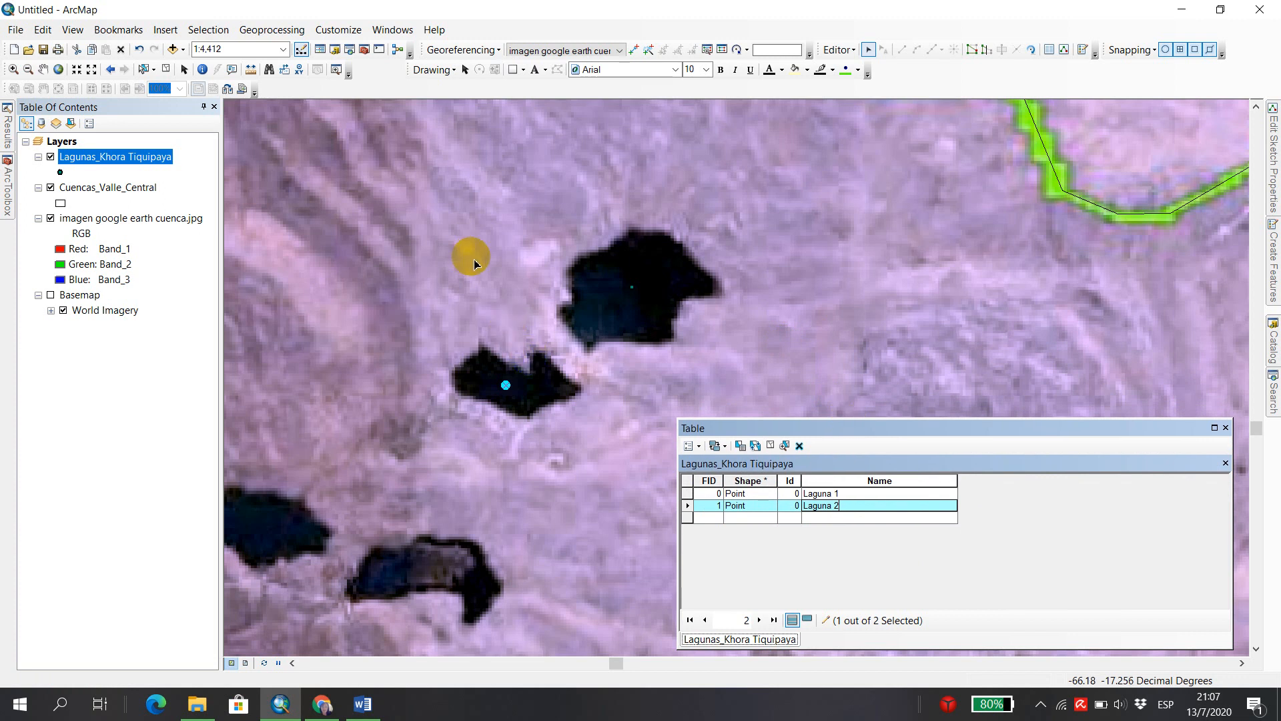
pyautogui.click(42, 70)
pyautogui.moveTo(505, 437); pyautogui.dragTo(672, 252)
pyautogui.moveTo(686, 338); pyautogui.dragTo(664, 277)
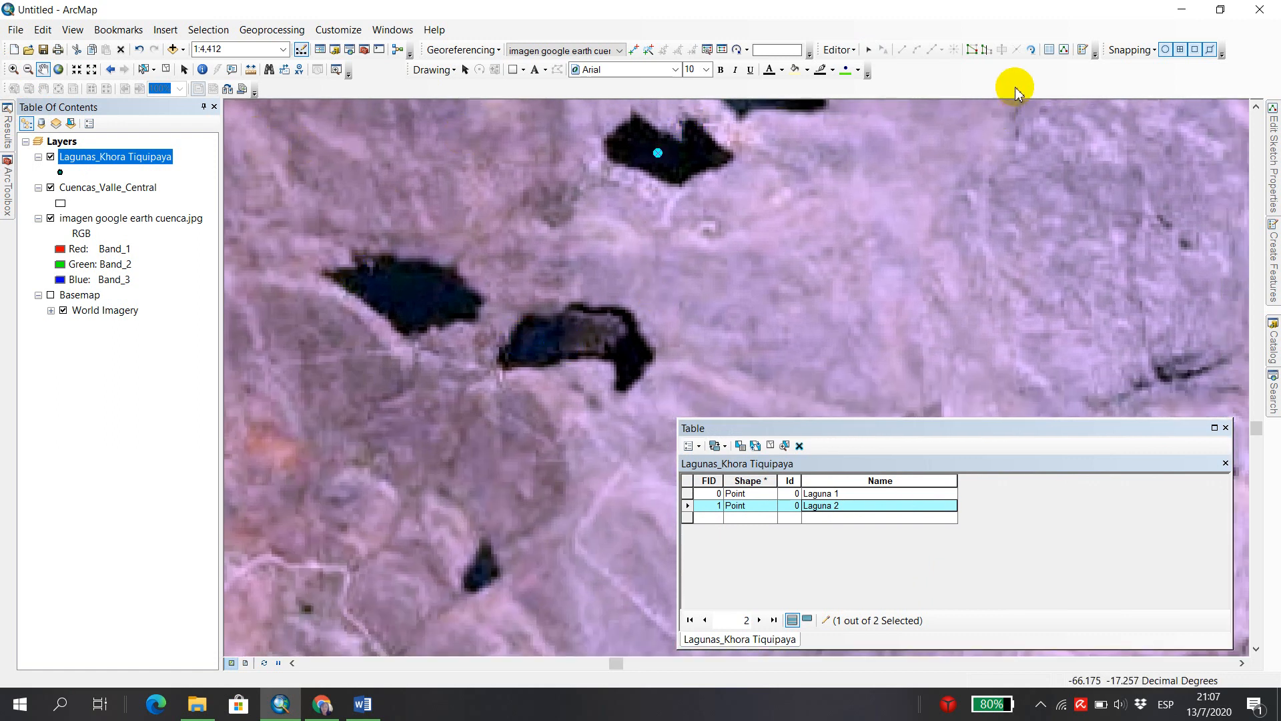
pyautogui.click(870, 51)
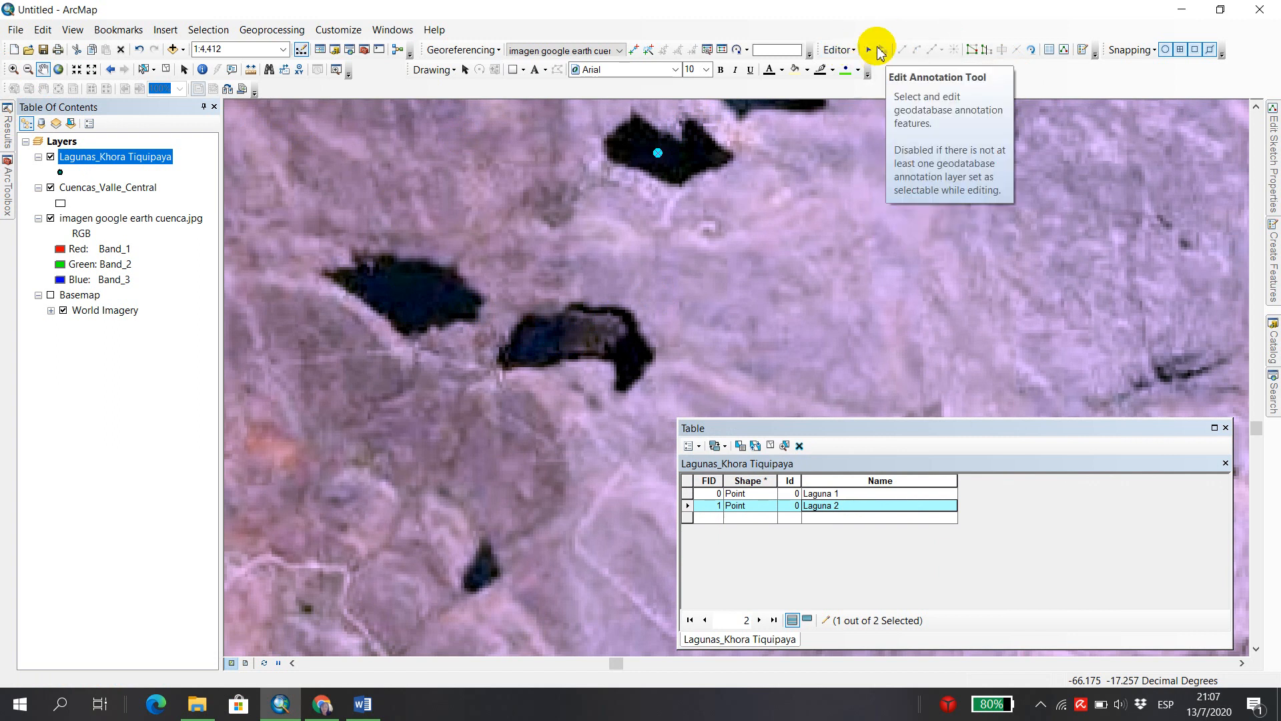
pyautogui.click(871, 52)
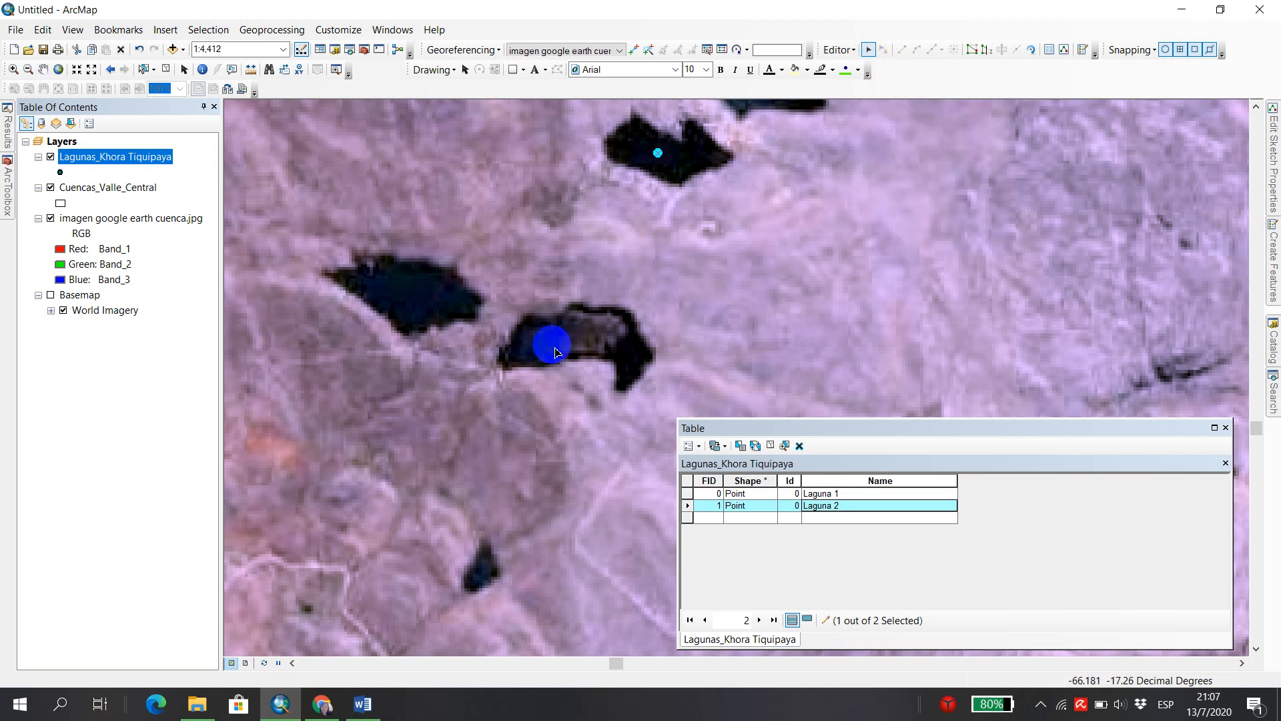
pyautogui.click(1275, 262)
pyautogui.moveTo(1108, 430); pyautogui.dragTo(708, 487)
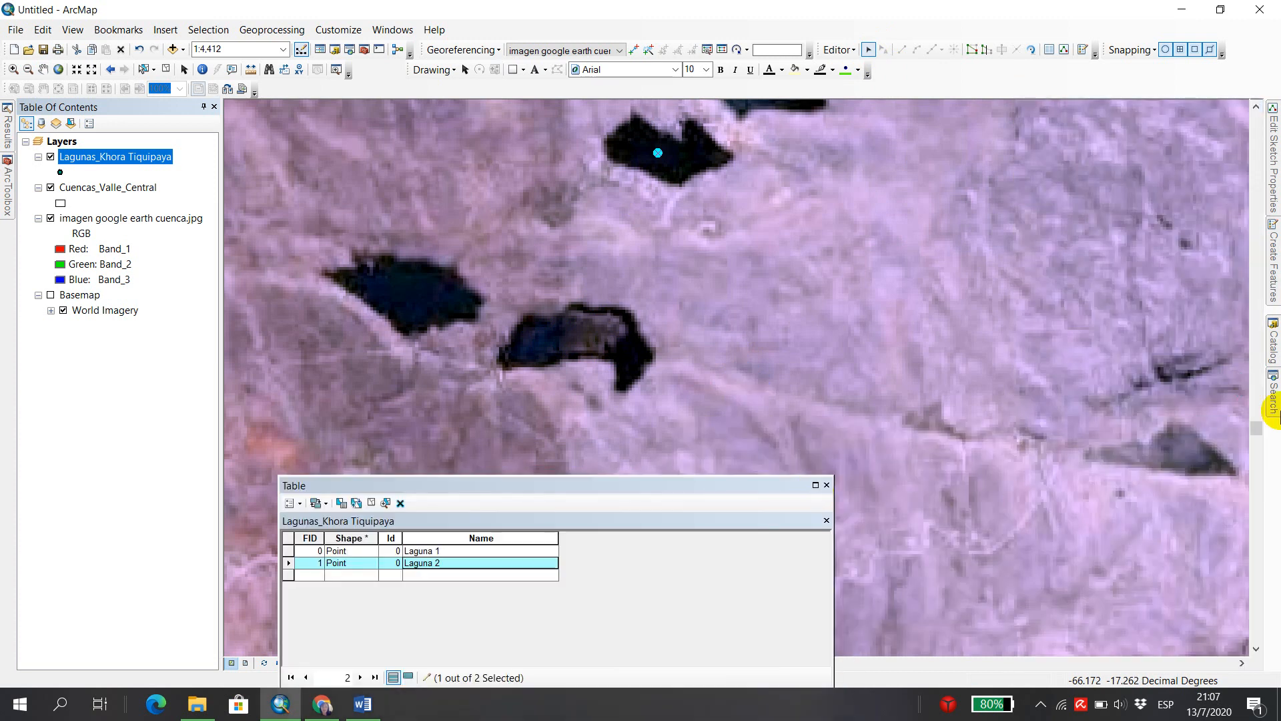
pyautogui.click(1276, 281)
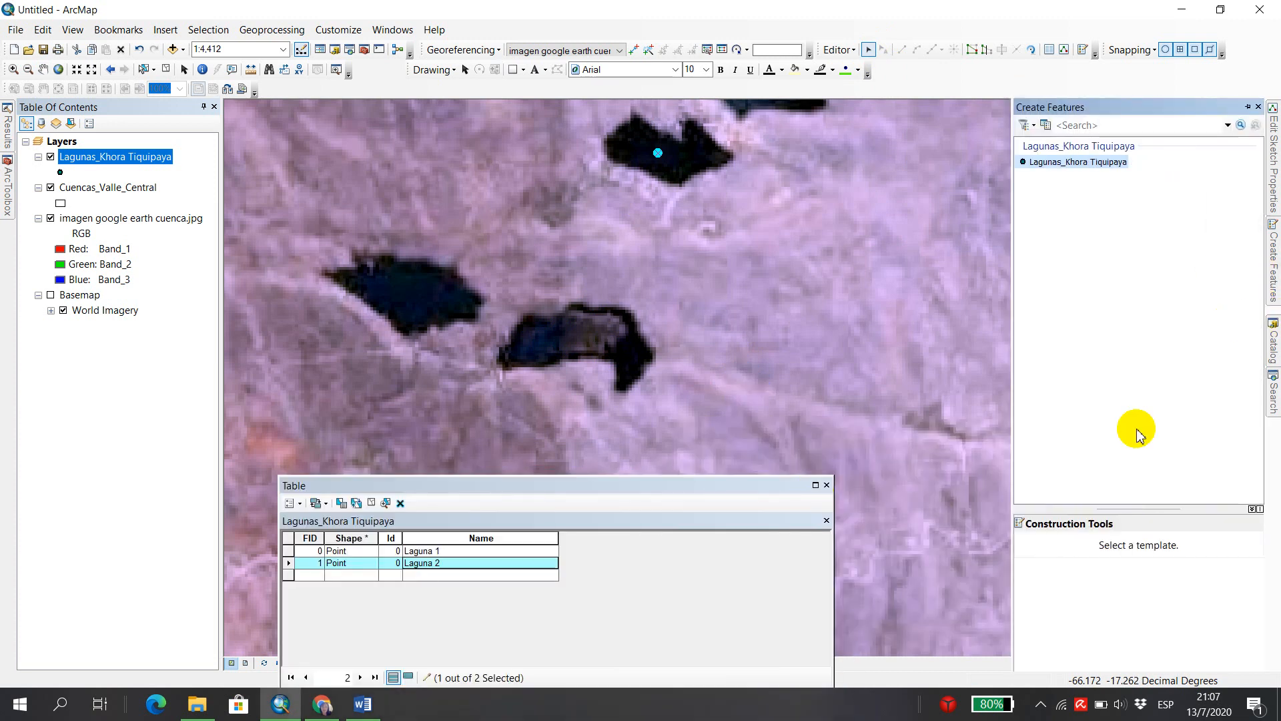
pyautogui.click(1084, 165)
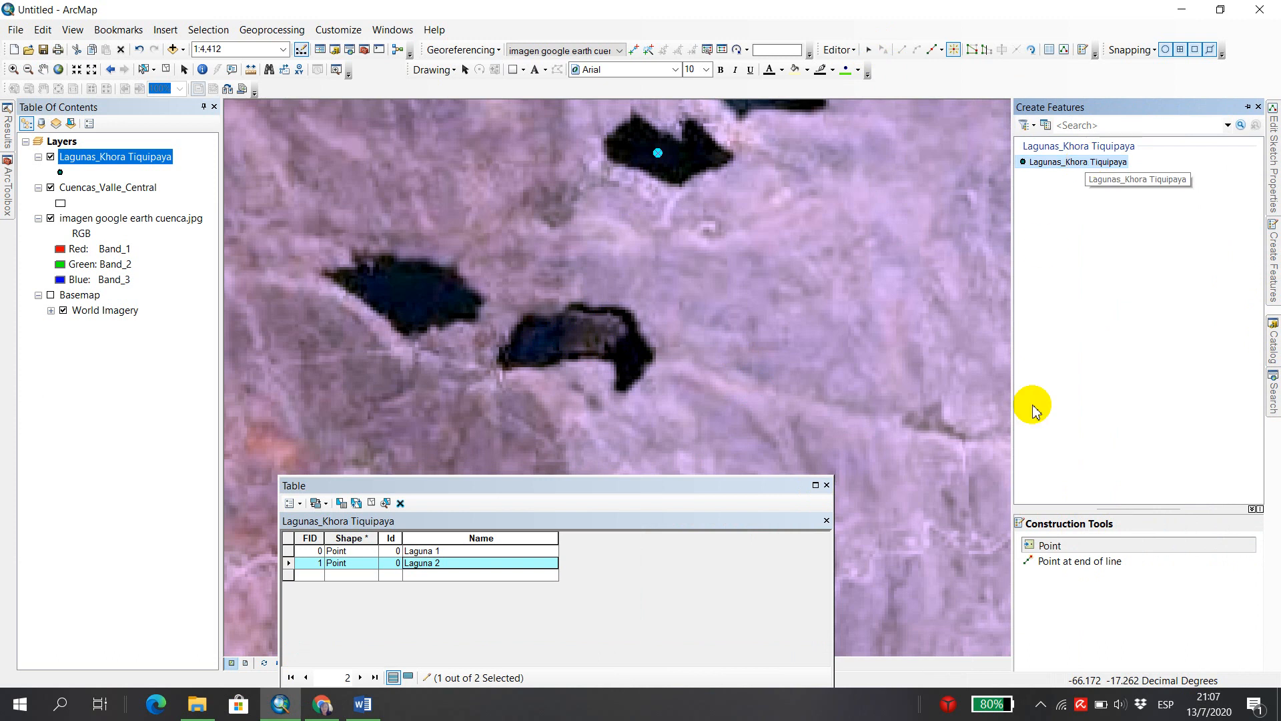
pyautogui.click(1049, 547)
pyautogui.click(577, 338)
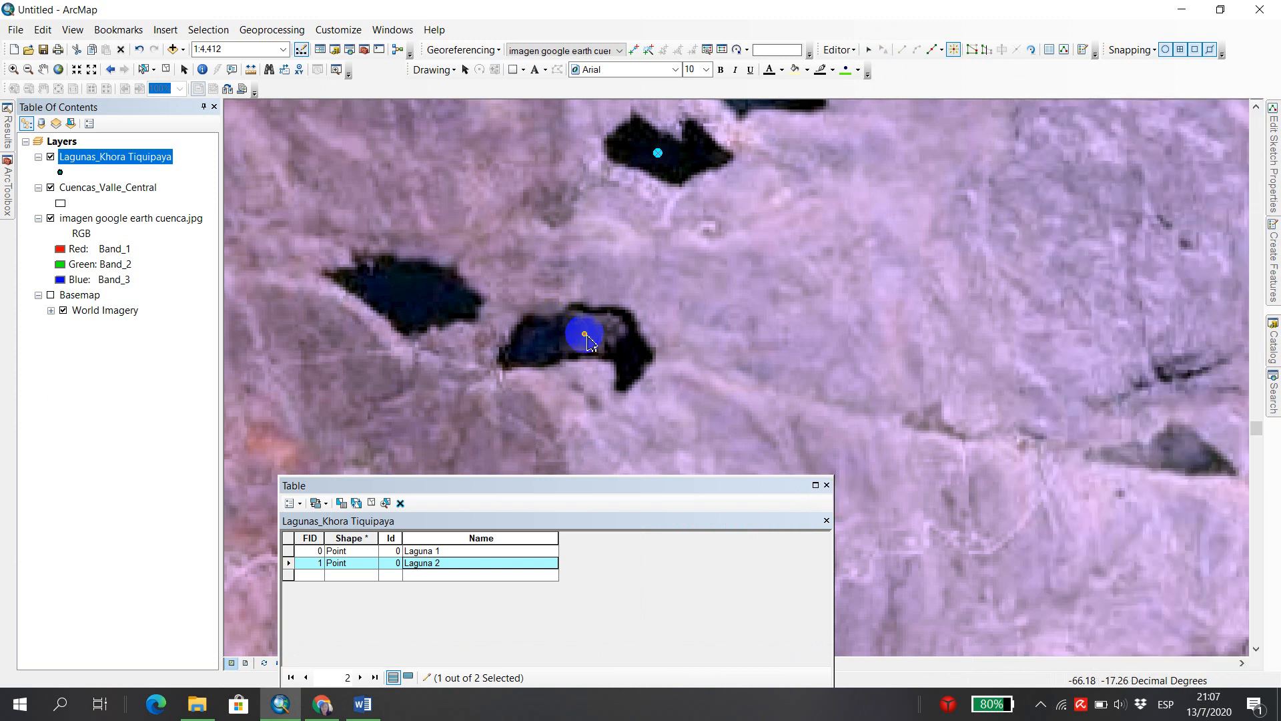
pyautogui.click(585, 336)
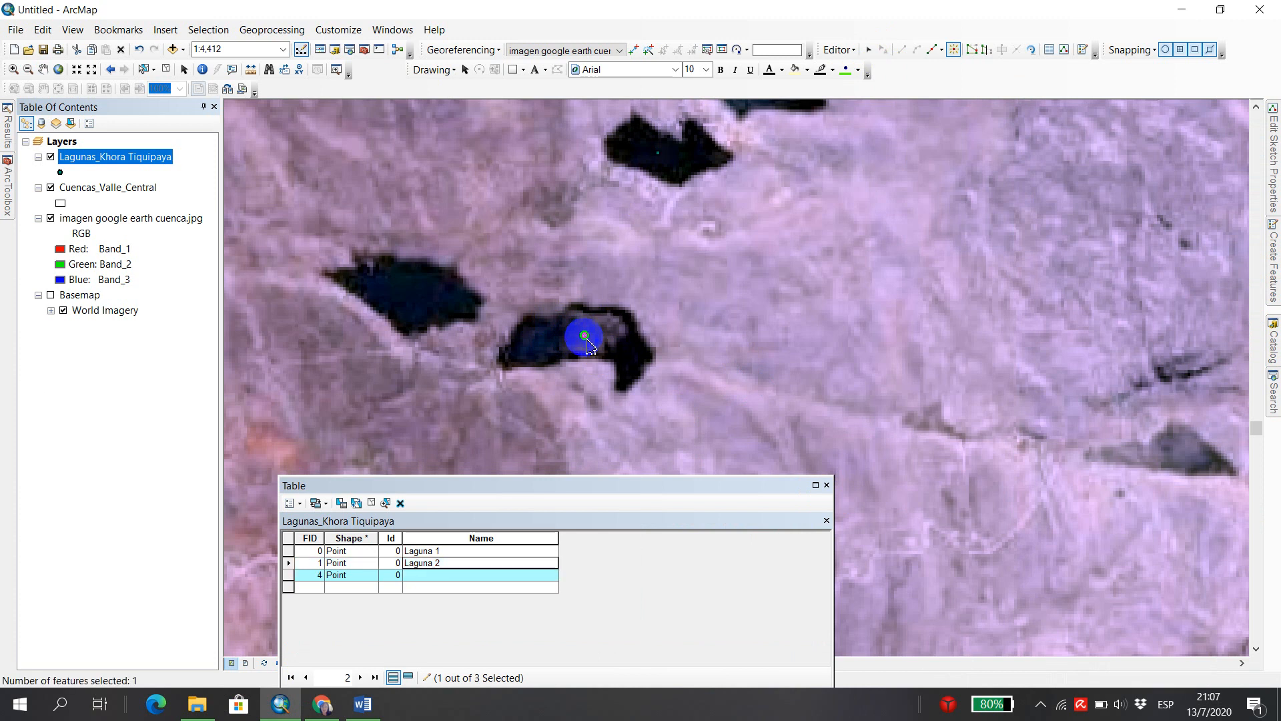
pyautogui.click(408, 292)
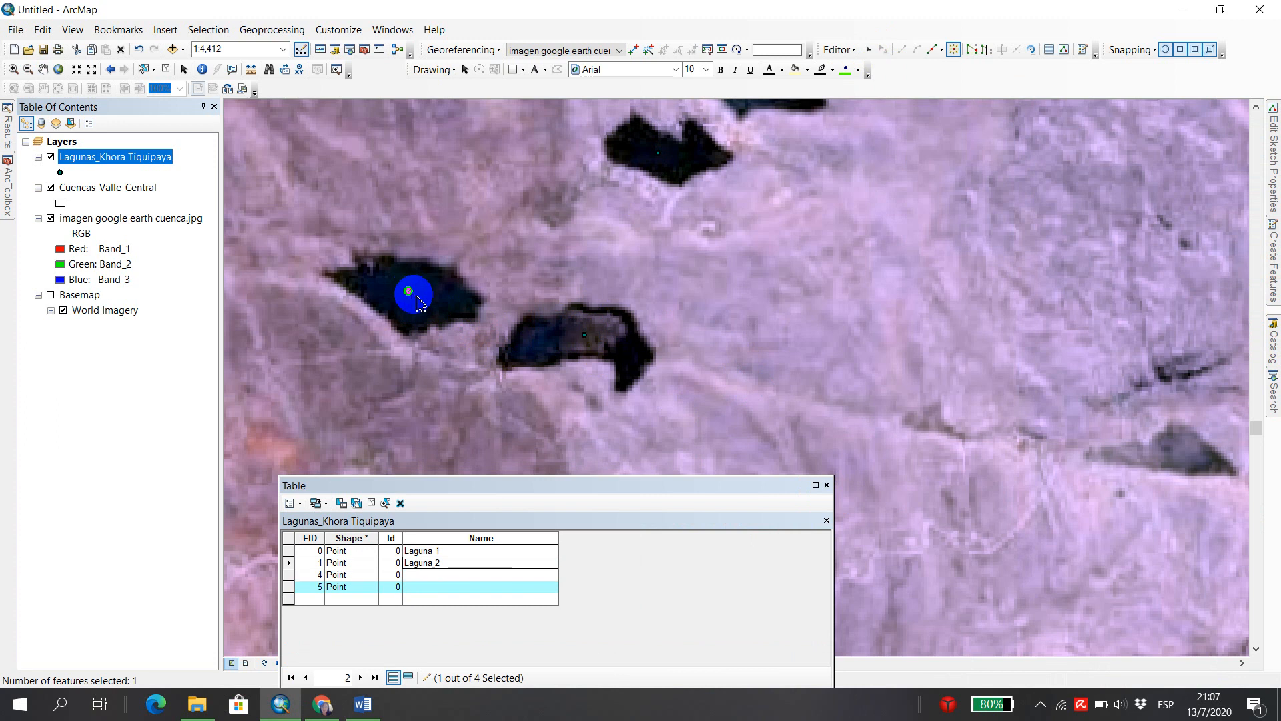
# Name the two new point records Laguna 3 and Laguna 4, starting with the point on the eastern lagoon.
pyautogui.click(437, 576)
pyautogui.write('Laguna 3')
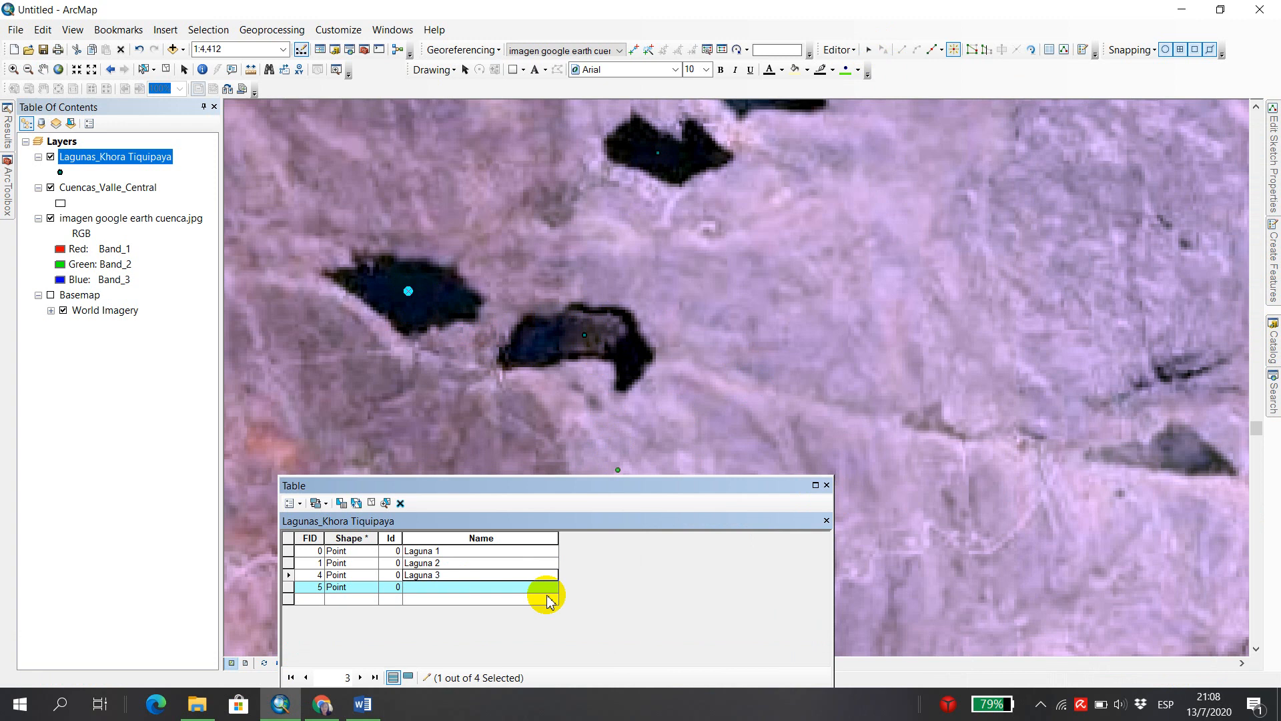
pyautogui.click(546, 591)
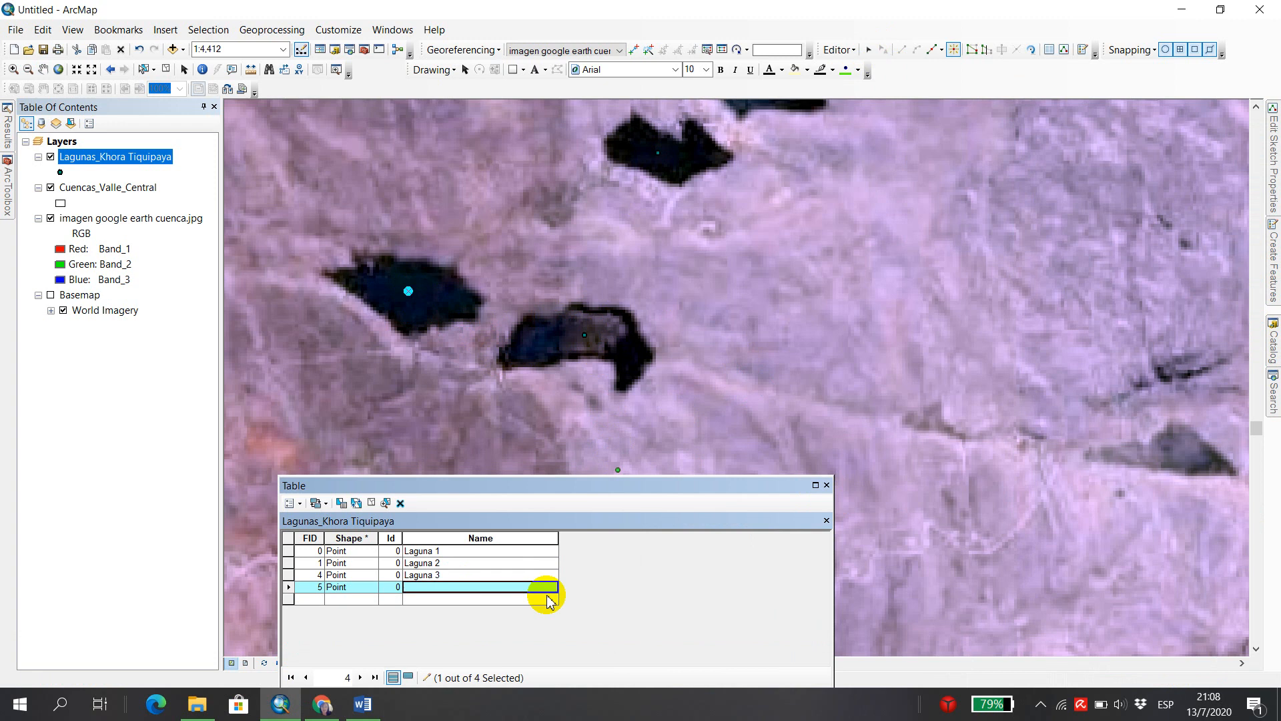
pyautogui.click(513, 589)
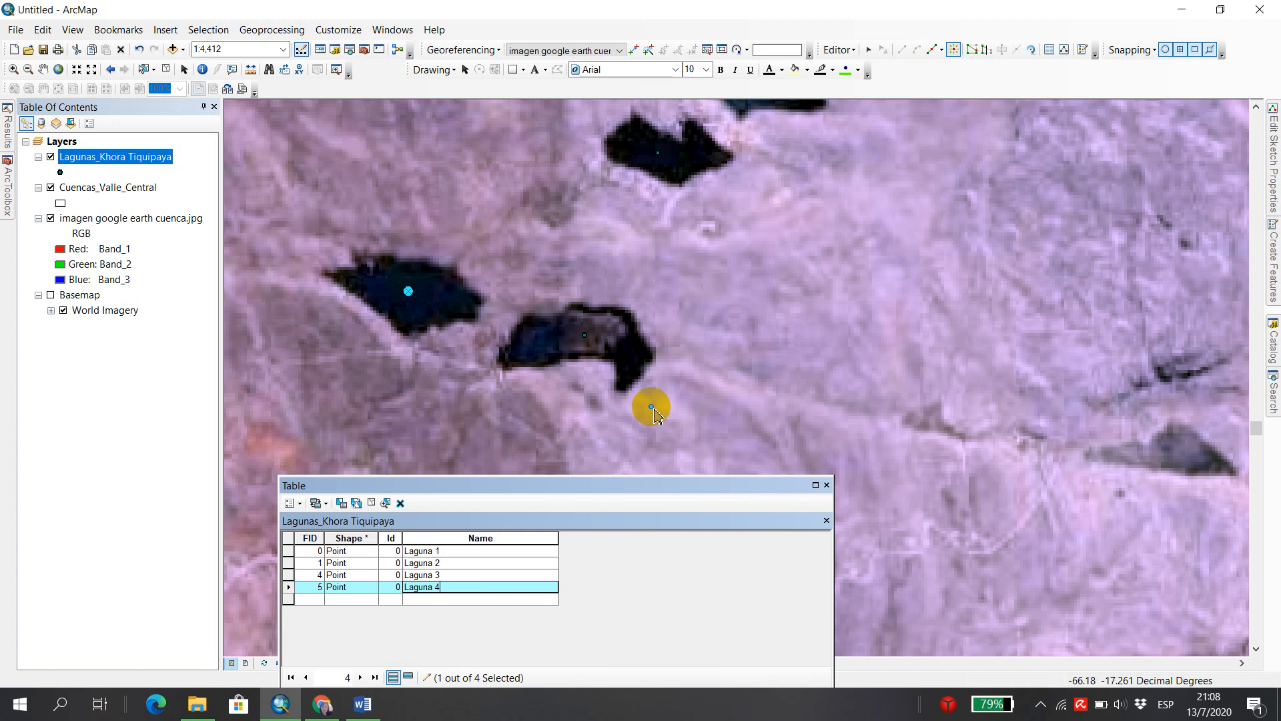
pyautogui.scroll(4, 654, 412)
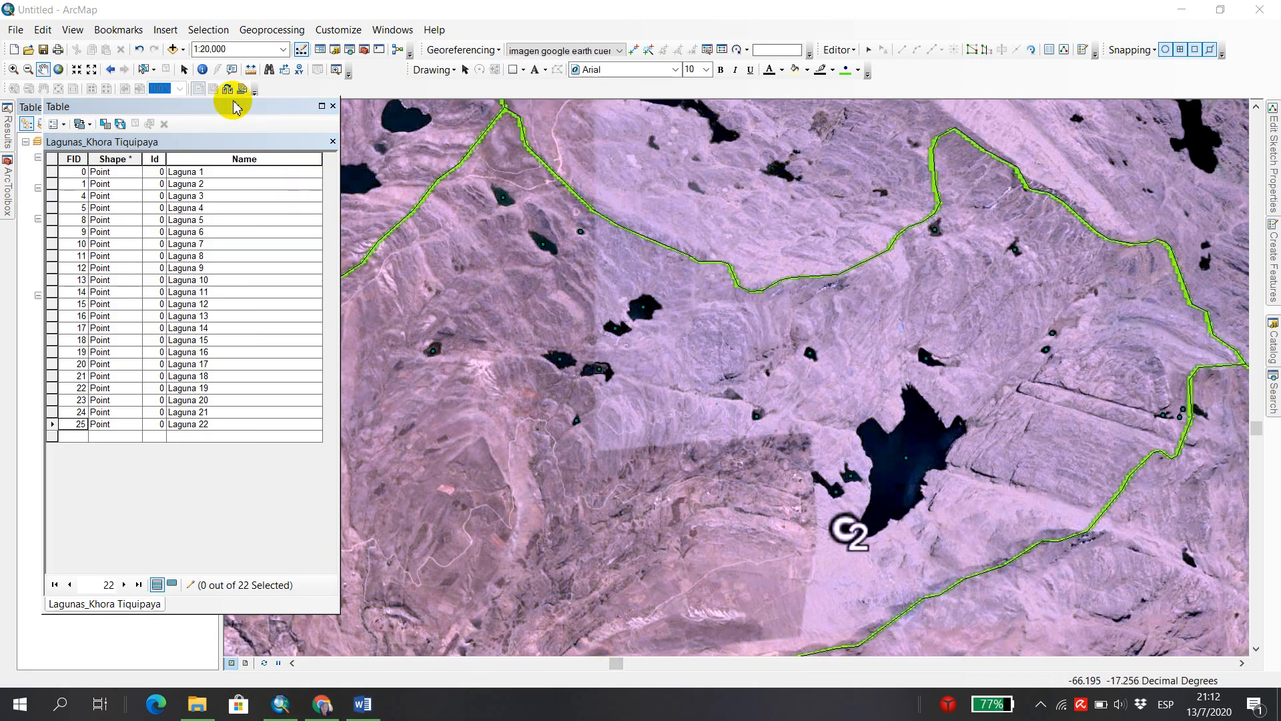
# Save the edits to the named lagoon points.
pyautogui.moveTo(237, 104); pyautogui.dragTo(329, 141)
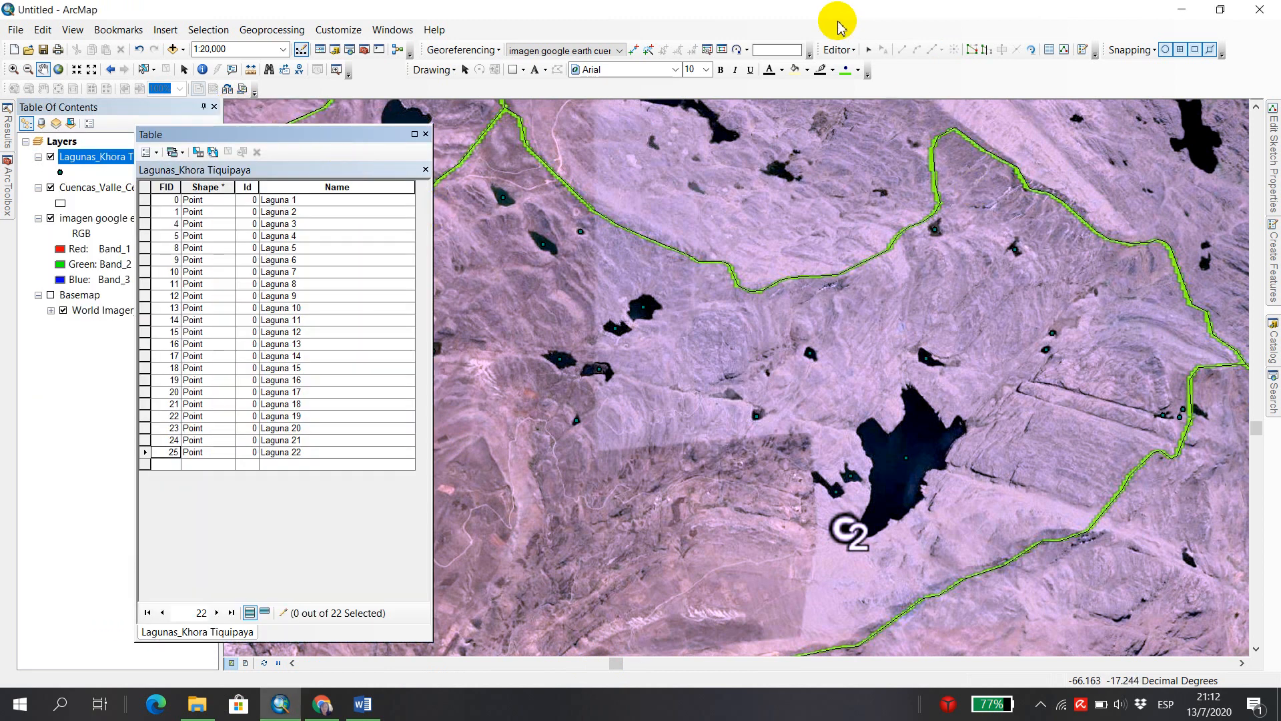
pyautogui.click(854, 53)
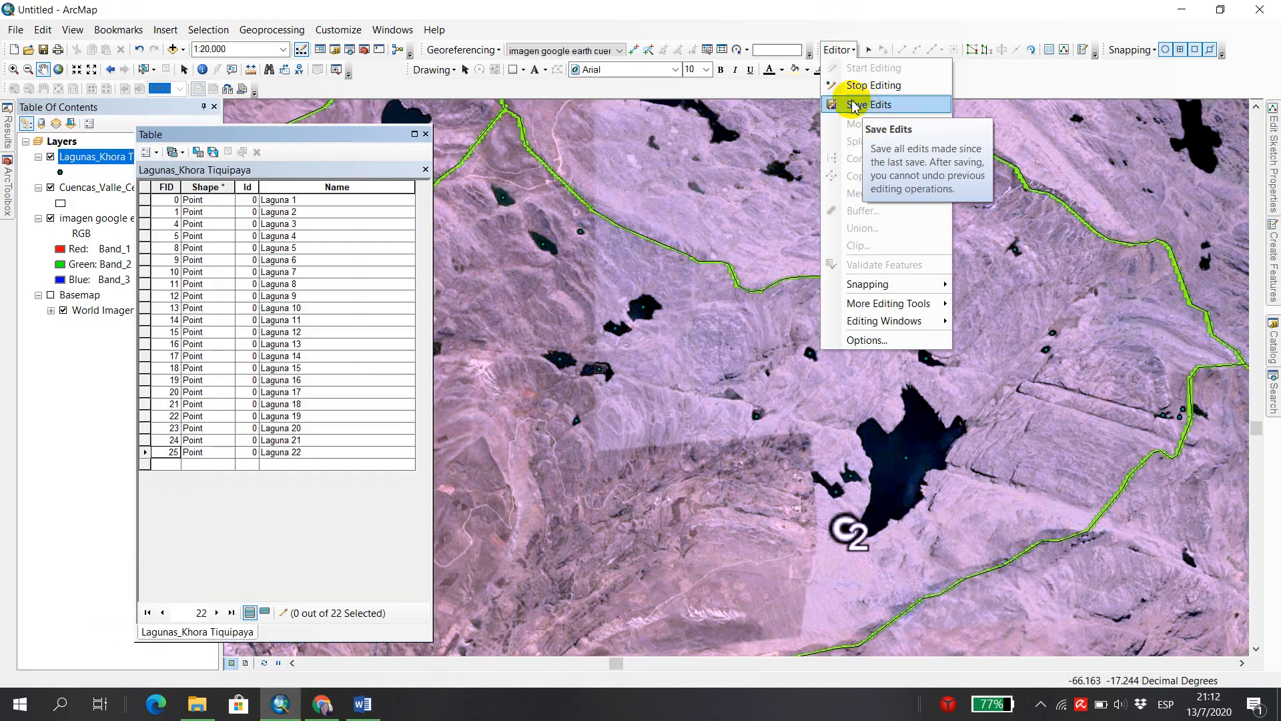
pyautogui.click(884, 108)
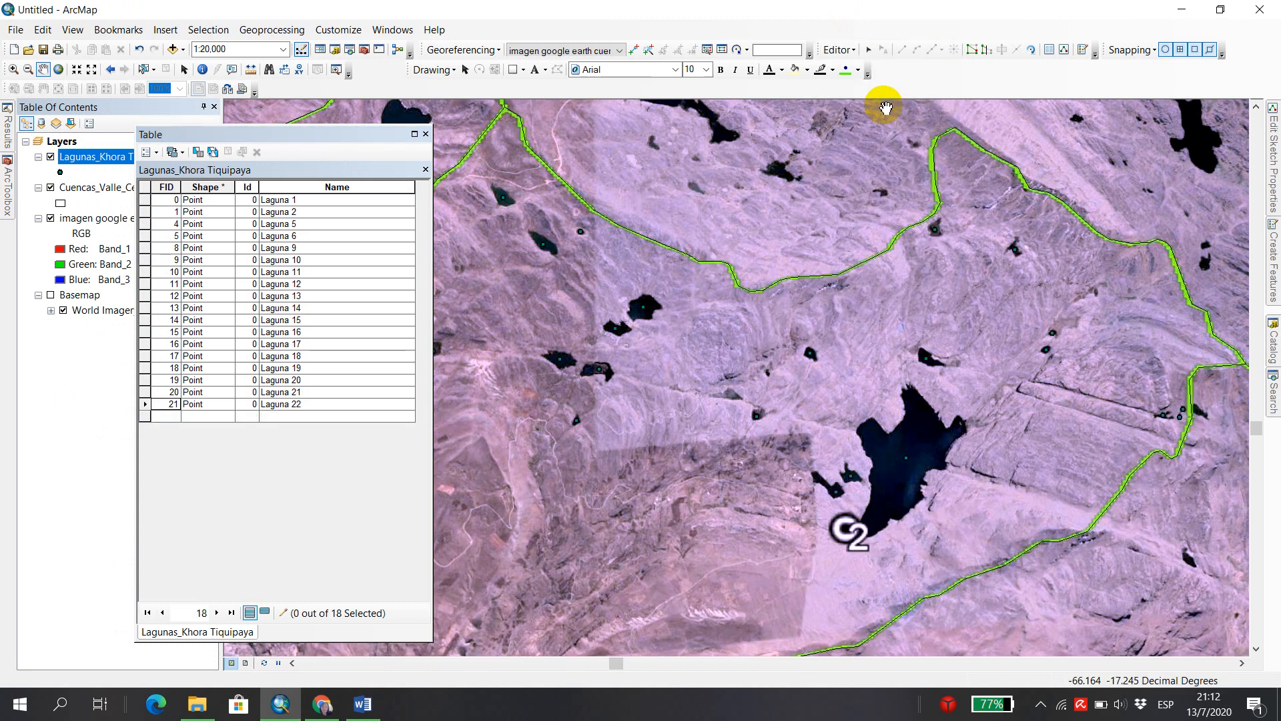
# Place two trial points on dry ground southeast of the central lagoons with the Lagunas_Khora Tiquipaya point template.
pyautogui.click(352, 407)
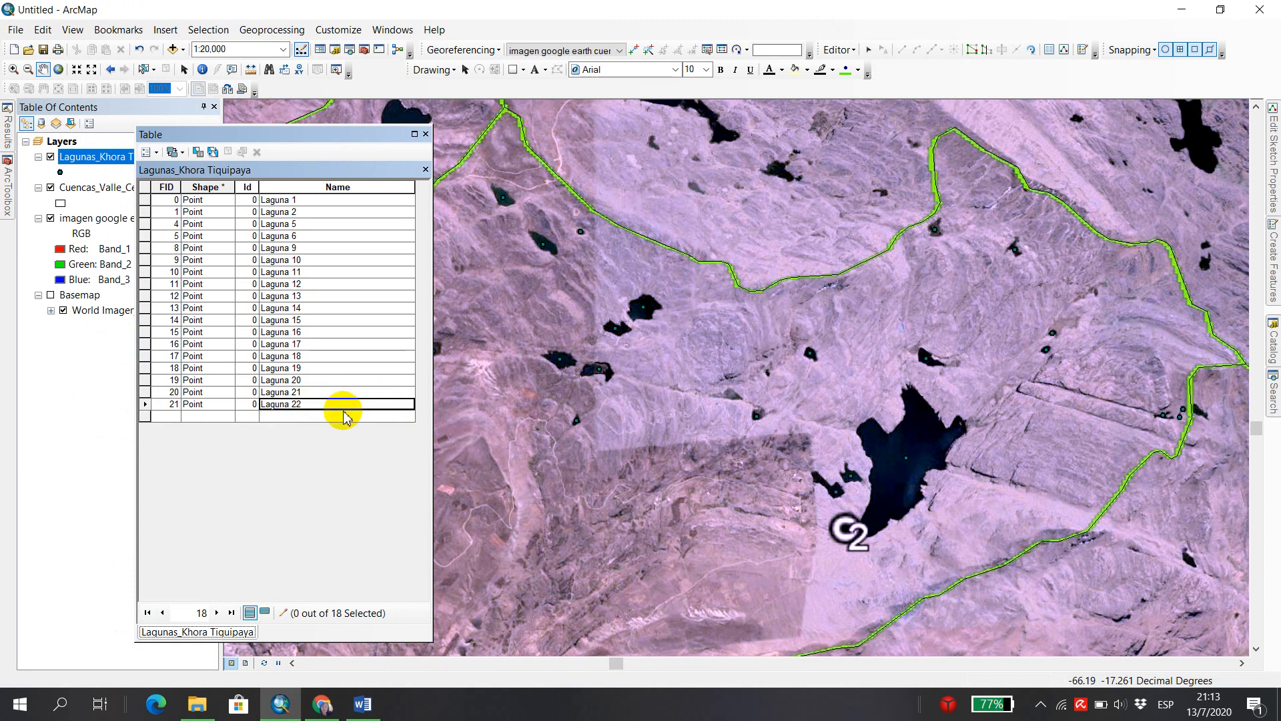
pyautogui.click(868, 50)
pyautogui.click(1015, 436)
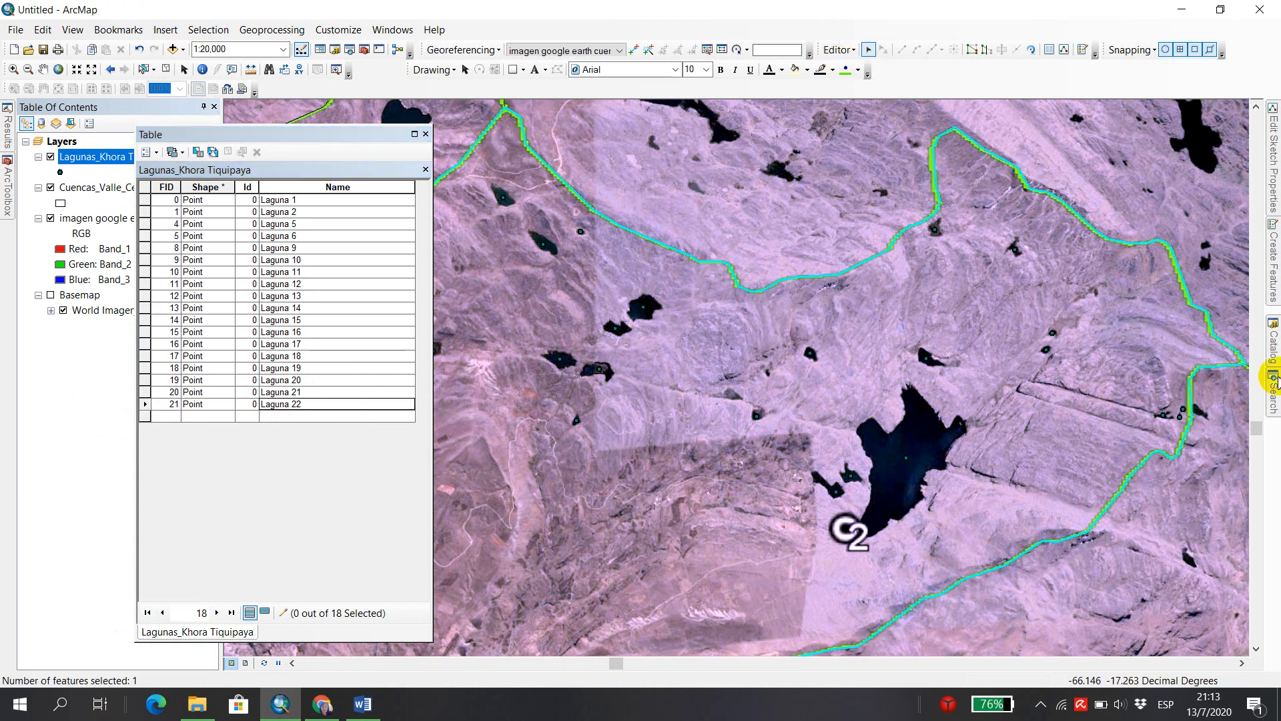
pyautogui.click(1269, 272)
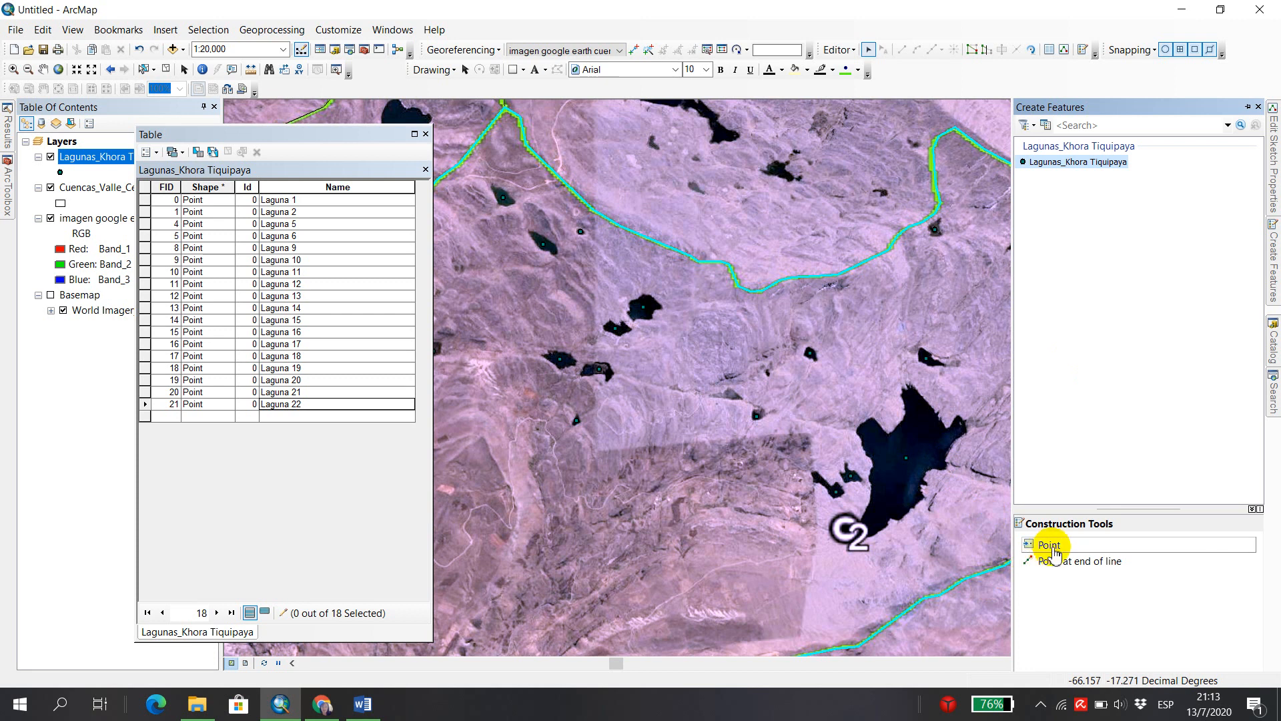
pyautogui.click(1053, 551)
pyautogui.click(660, 445)
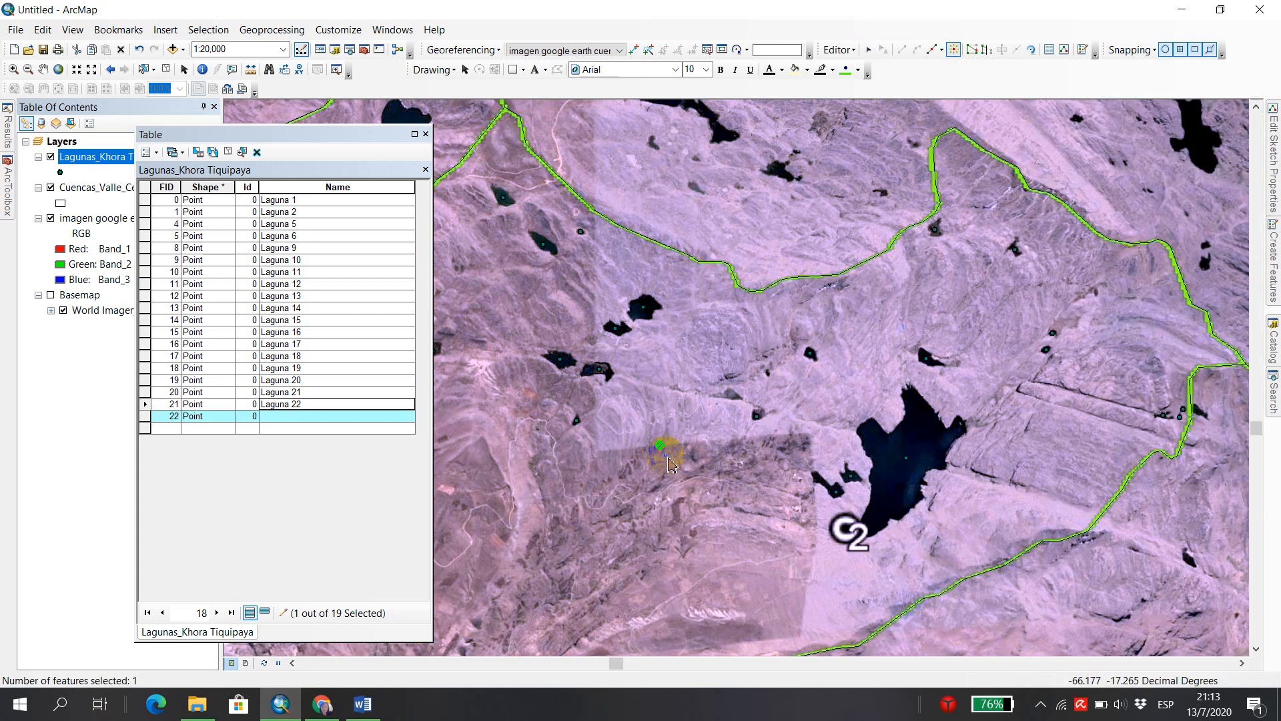
pyautogui.click(688, 362)
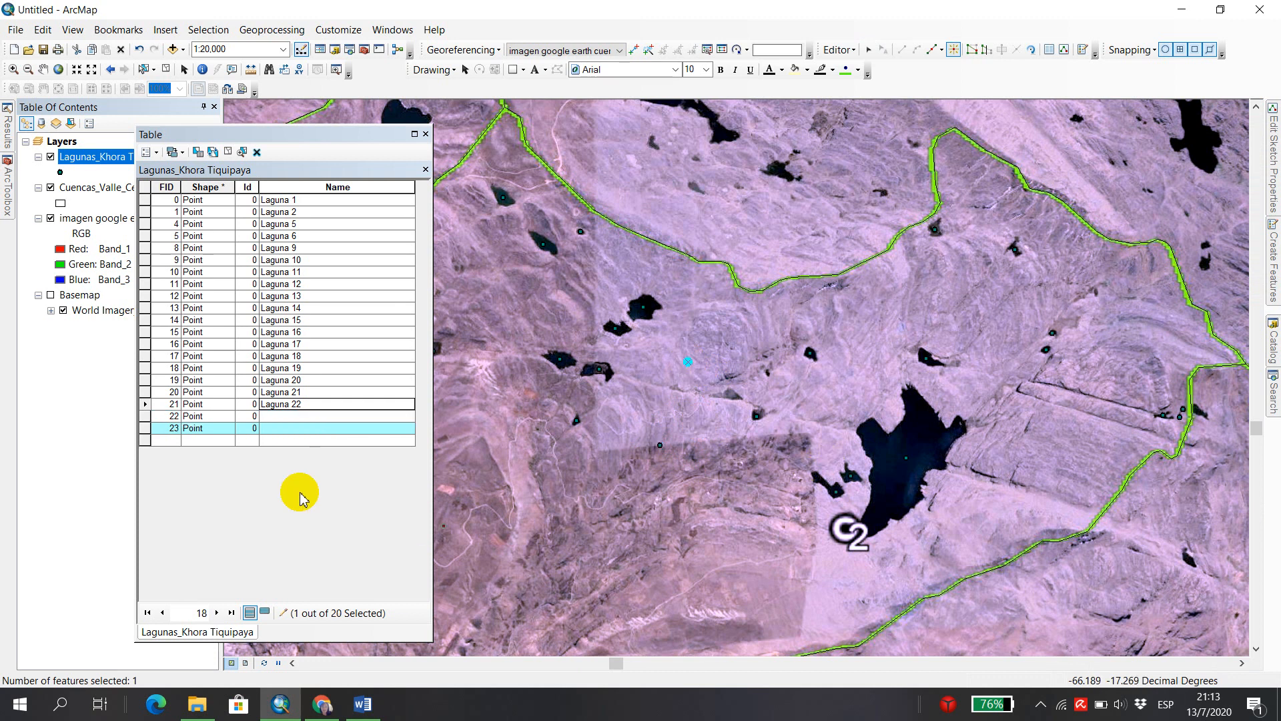
# Delete the two unnamed trial points through their records in the attribute table.
pyautogui.click(146, 416)
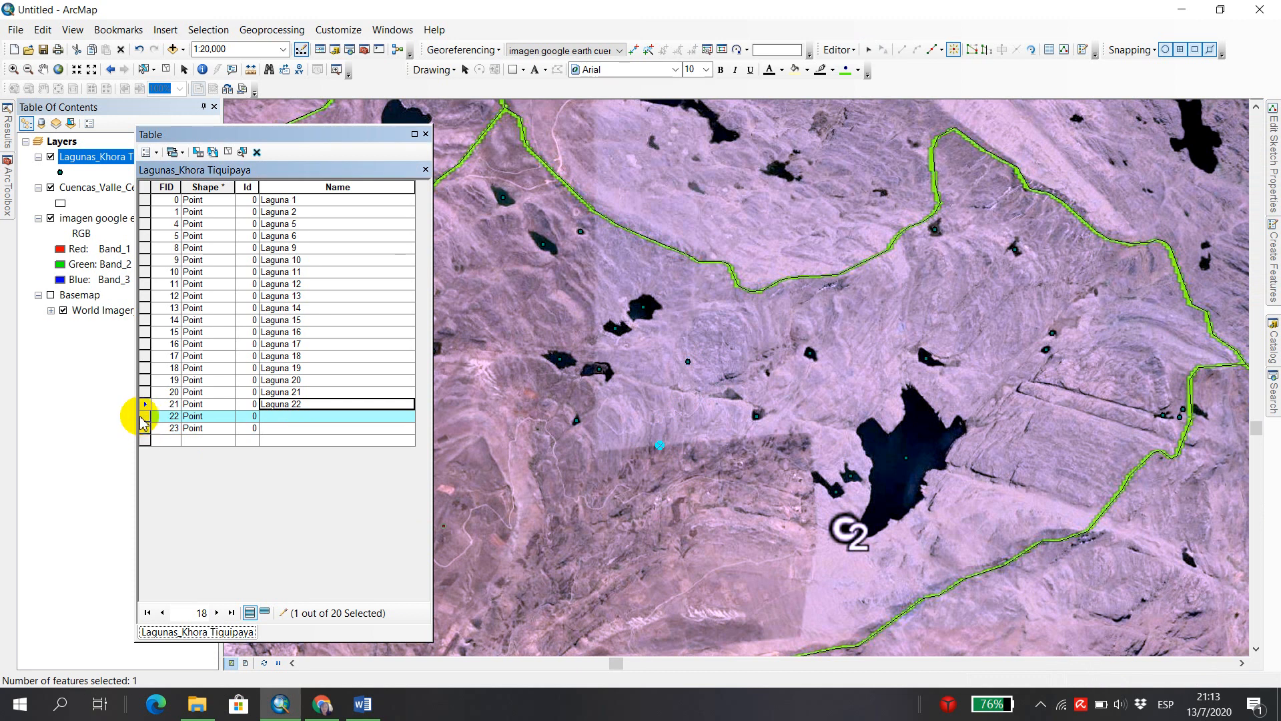
pyautogui.rightClick(141, 419)
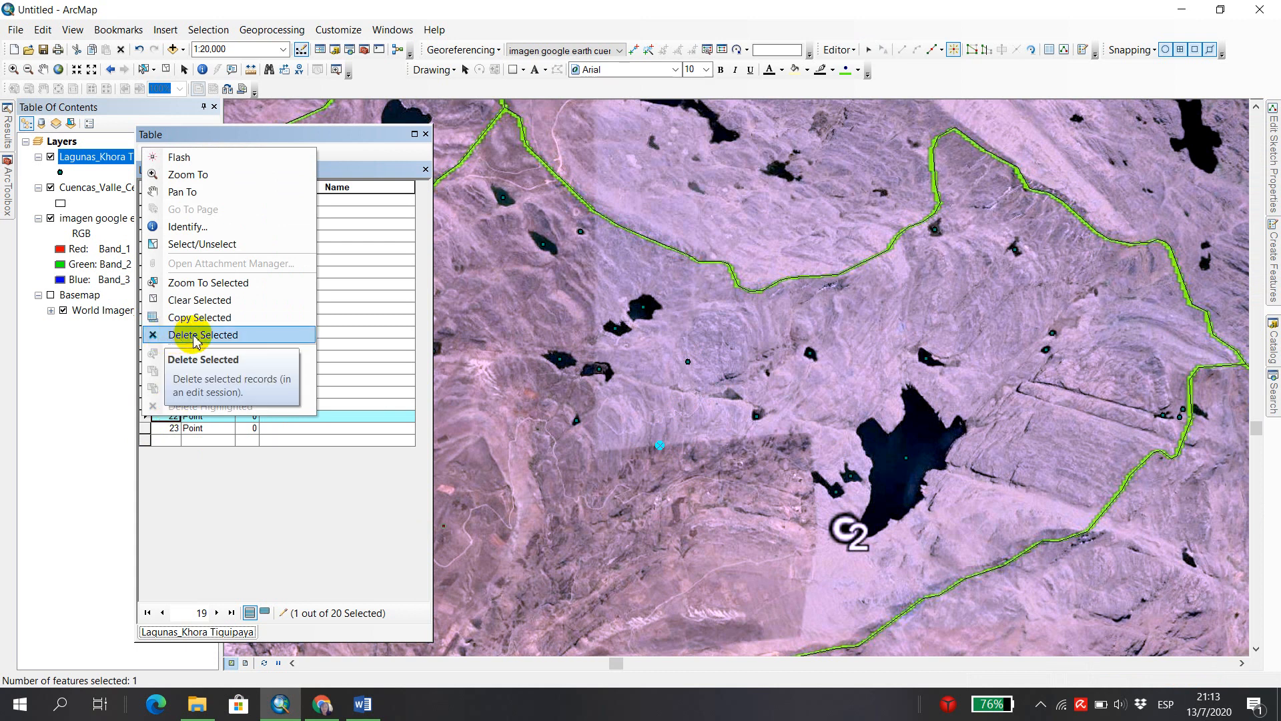
pyautogui.click(195, 337)
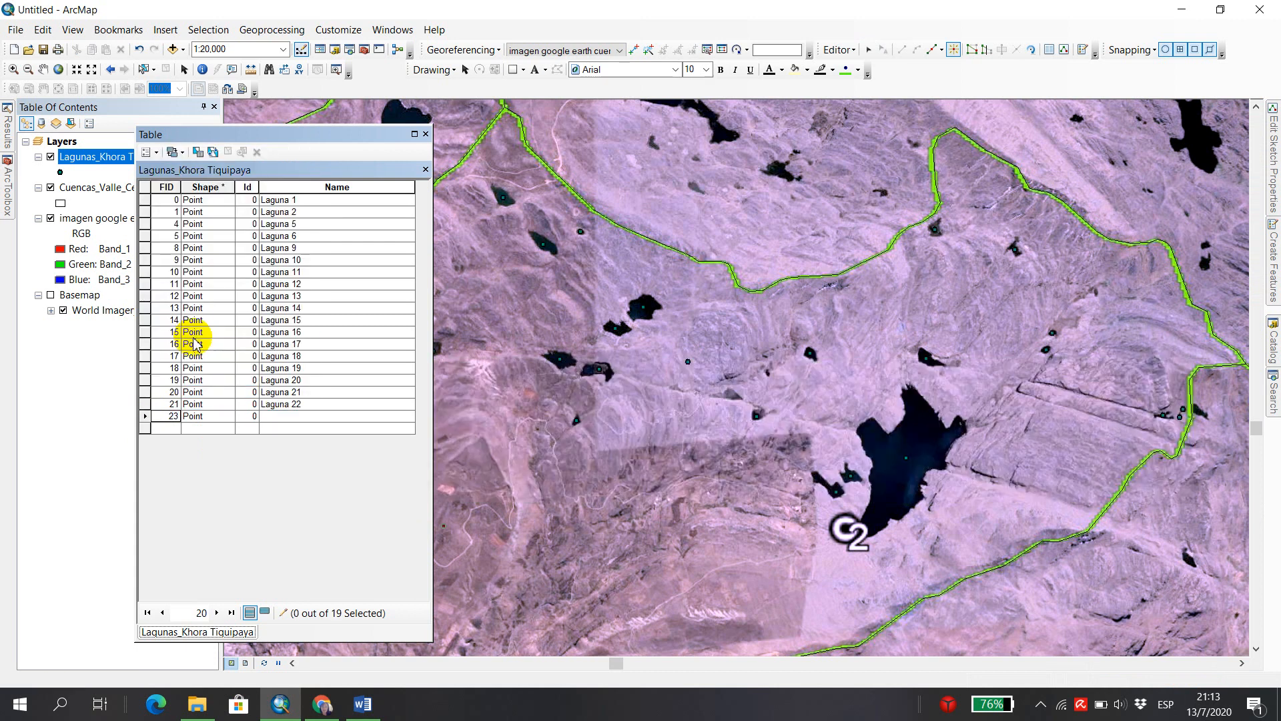
pyautogui.click(145, 417)
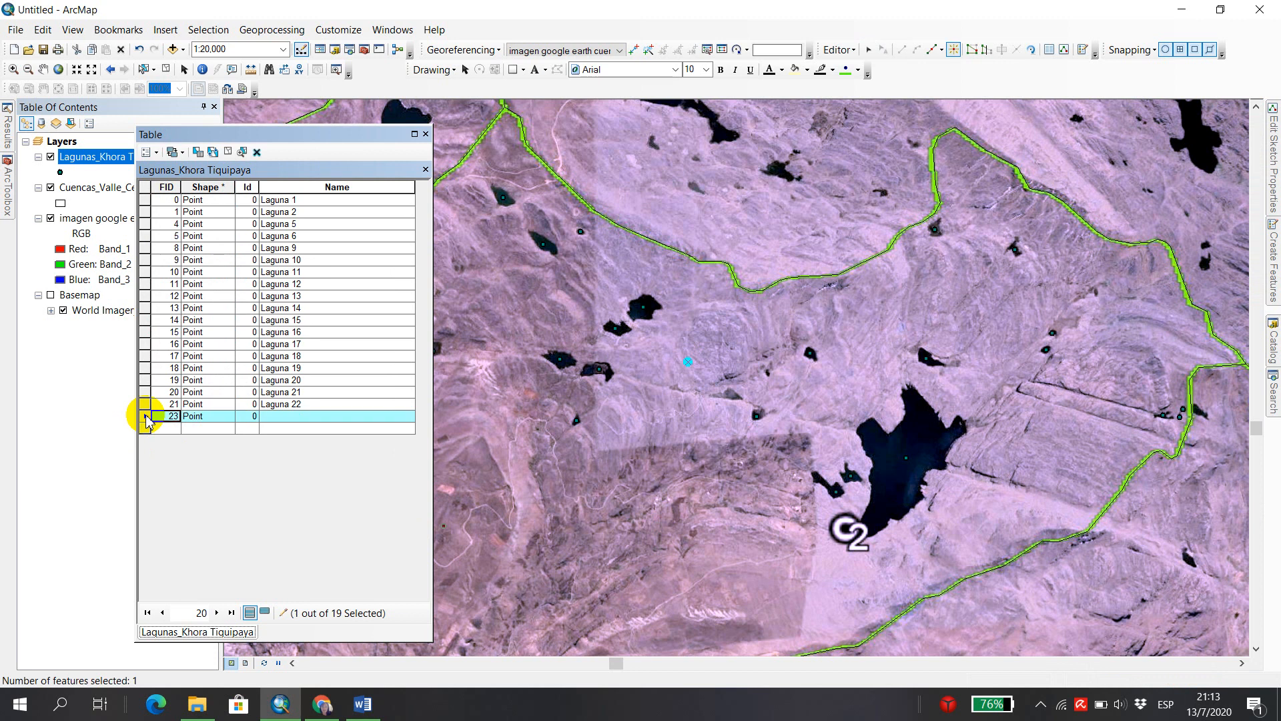
pyautogui.rightClick(145, 417)
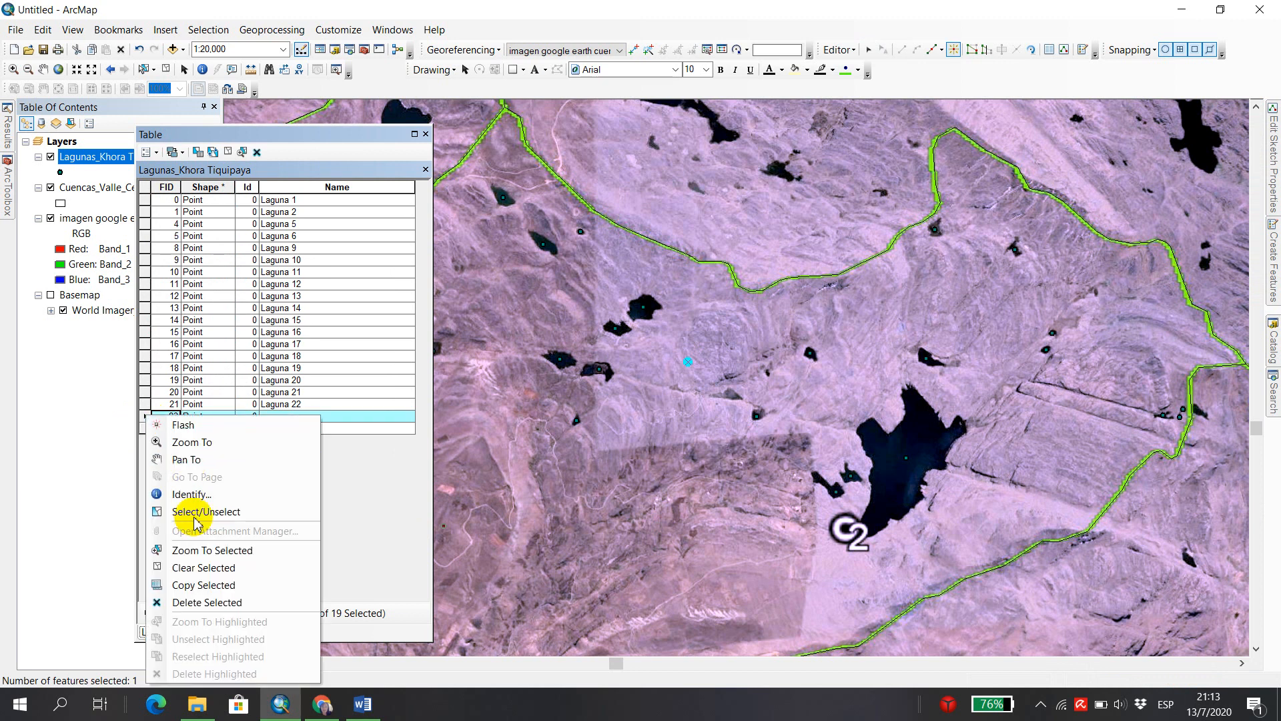
pyautogui.click(227, 603)
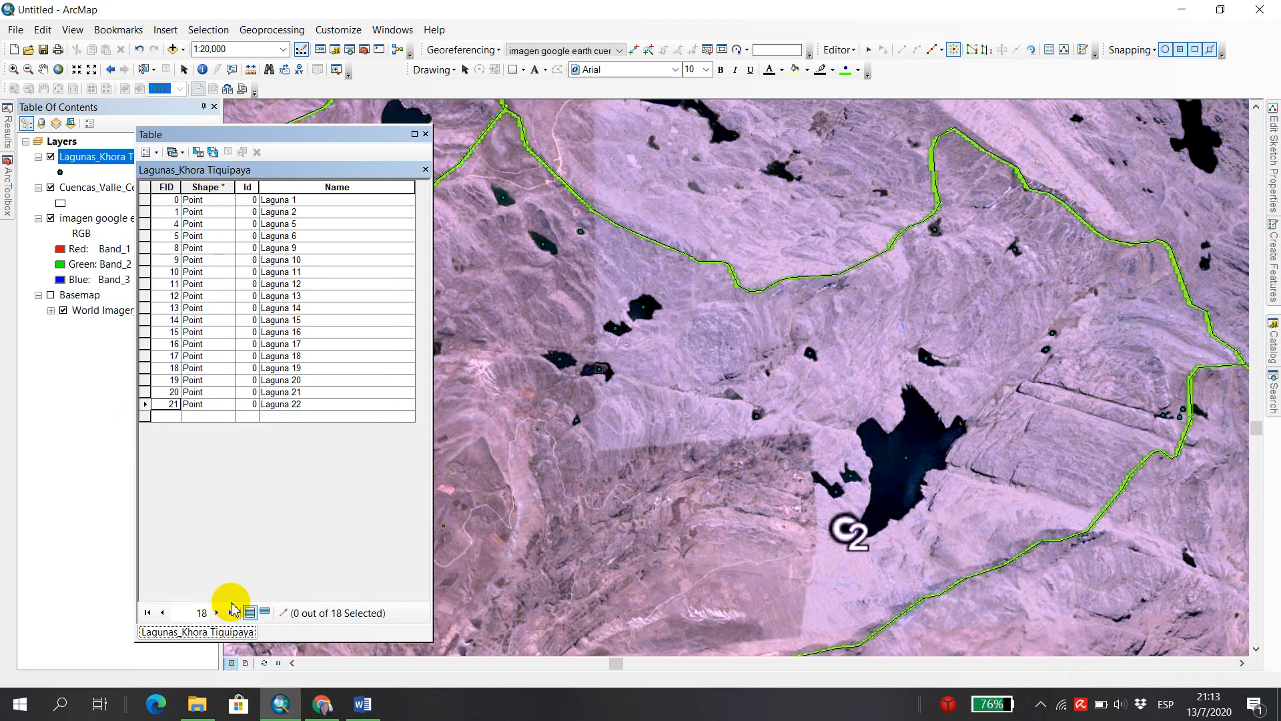
# Save the edits to the Lagunas_Khora Tiquipaya layer and stop the edit session.
pyautogui.click(839, 50)
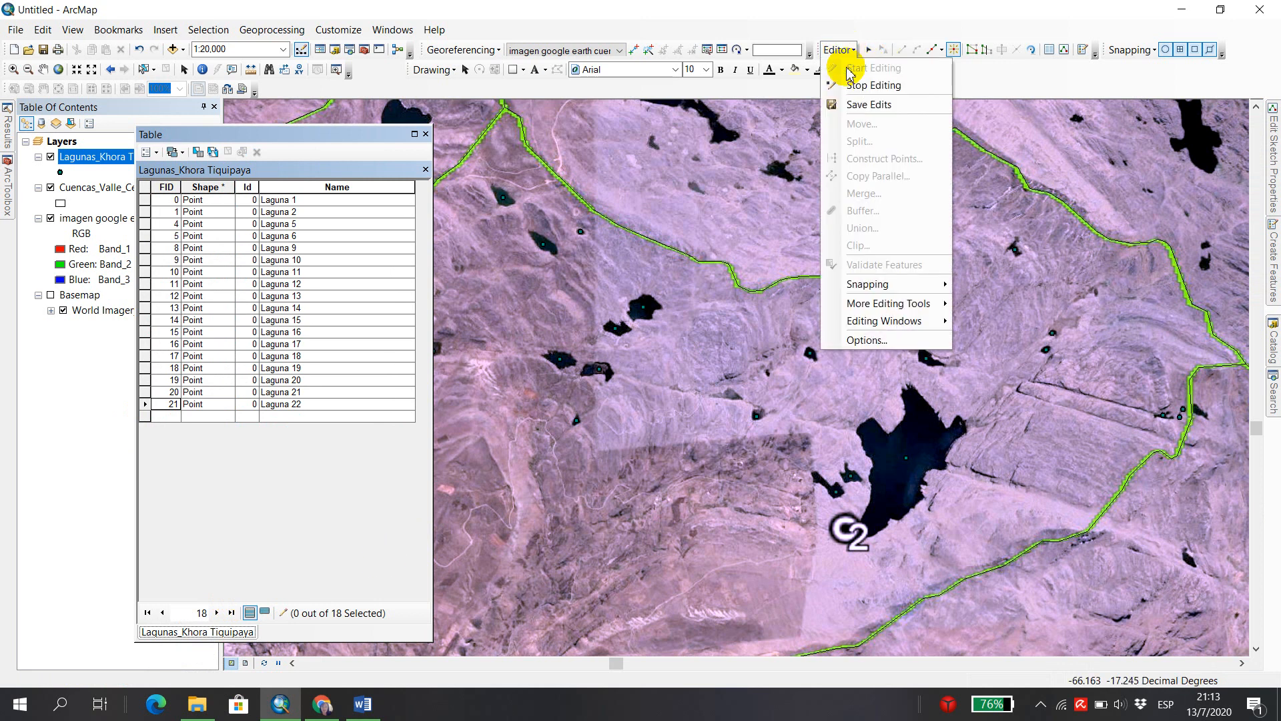
pyautogui.click(859, 105)
pyautogui.click(838, 50)
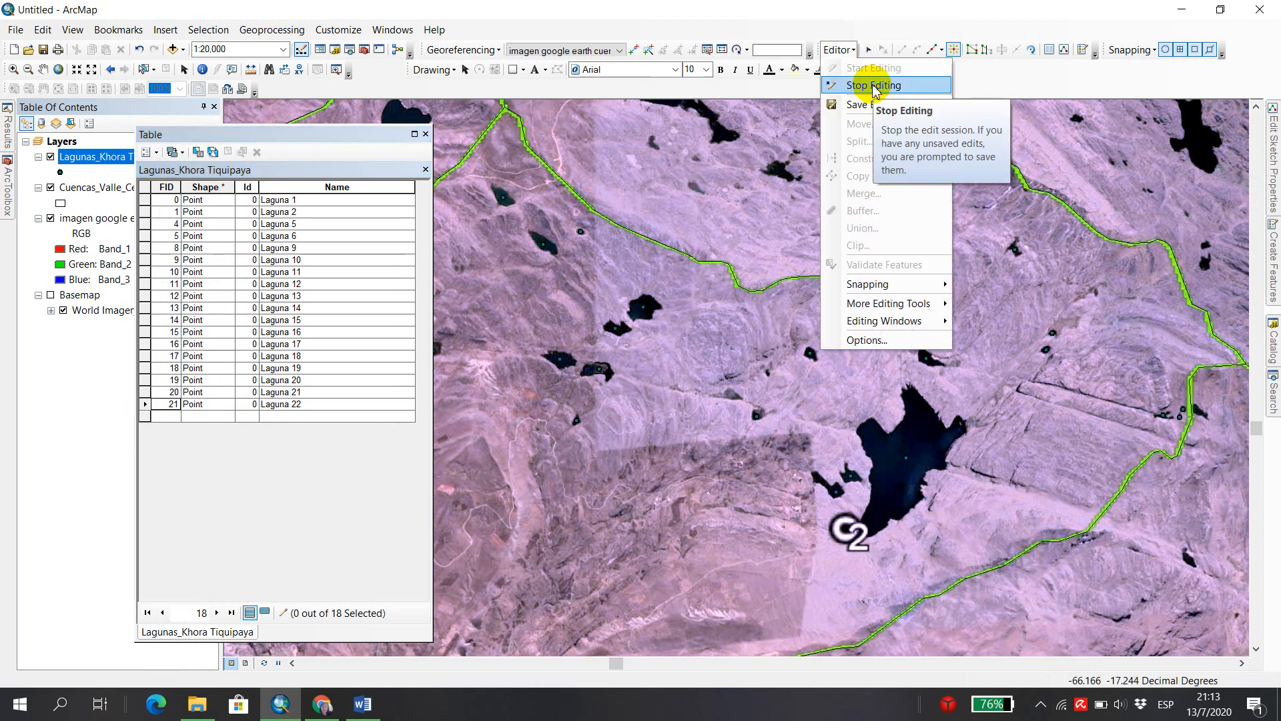
pyautogui.click(874, 87)
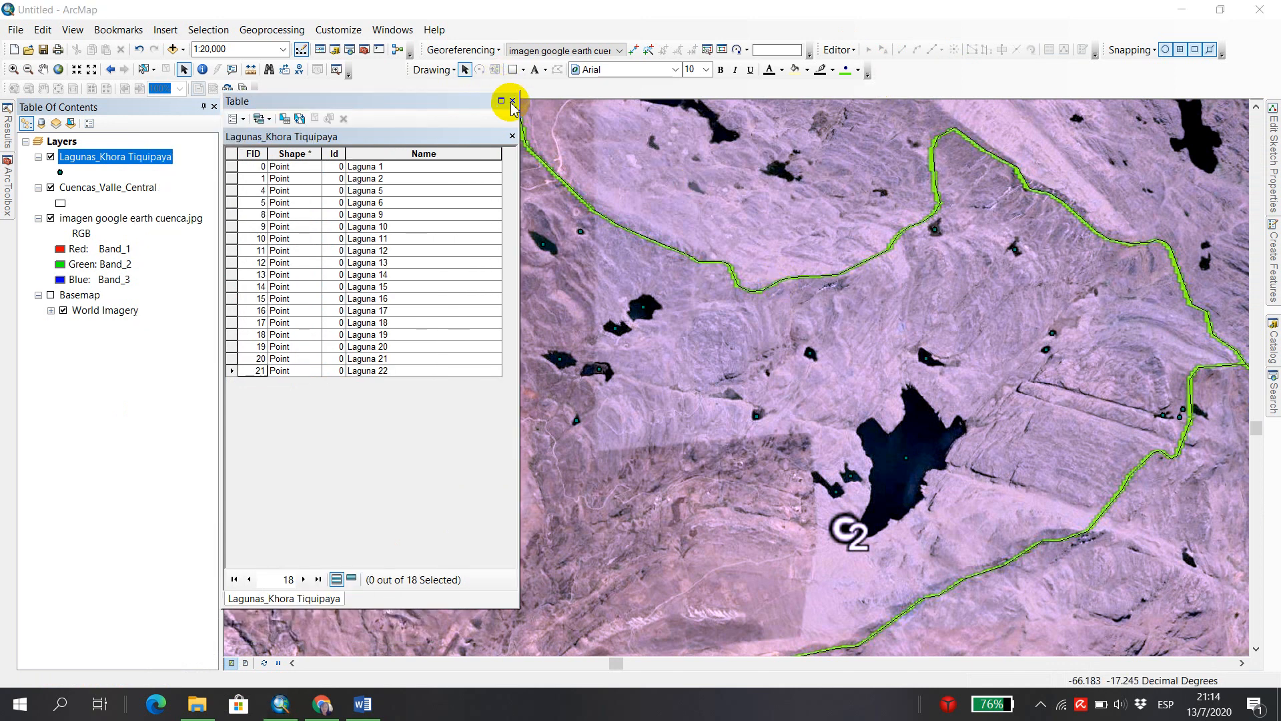
# Close the attribute table and look over the catchments south of the lagoons, around C1 and C3.
pyautogui.click(514, 99)
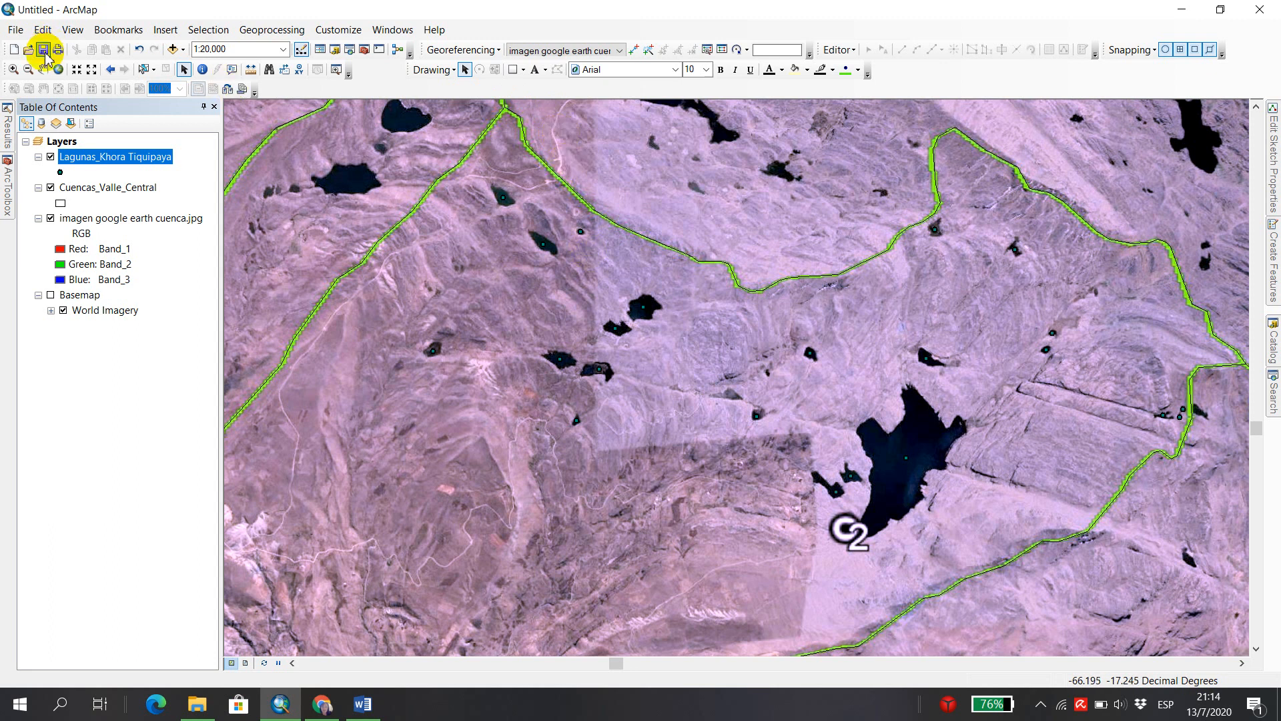
pyautogui.click(42, 69)
pyautogui.moveTo(563, 487); pyautogui.dragTo(889, 233)
pyautogui.moveTo(810, 469); pyautogui.dragTo(834, 213)
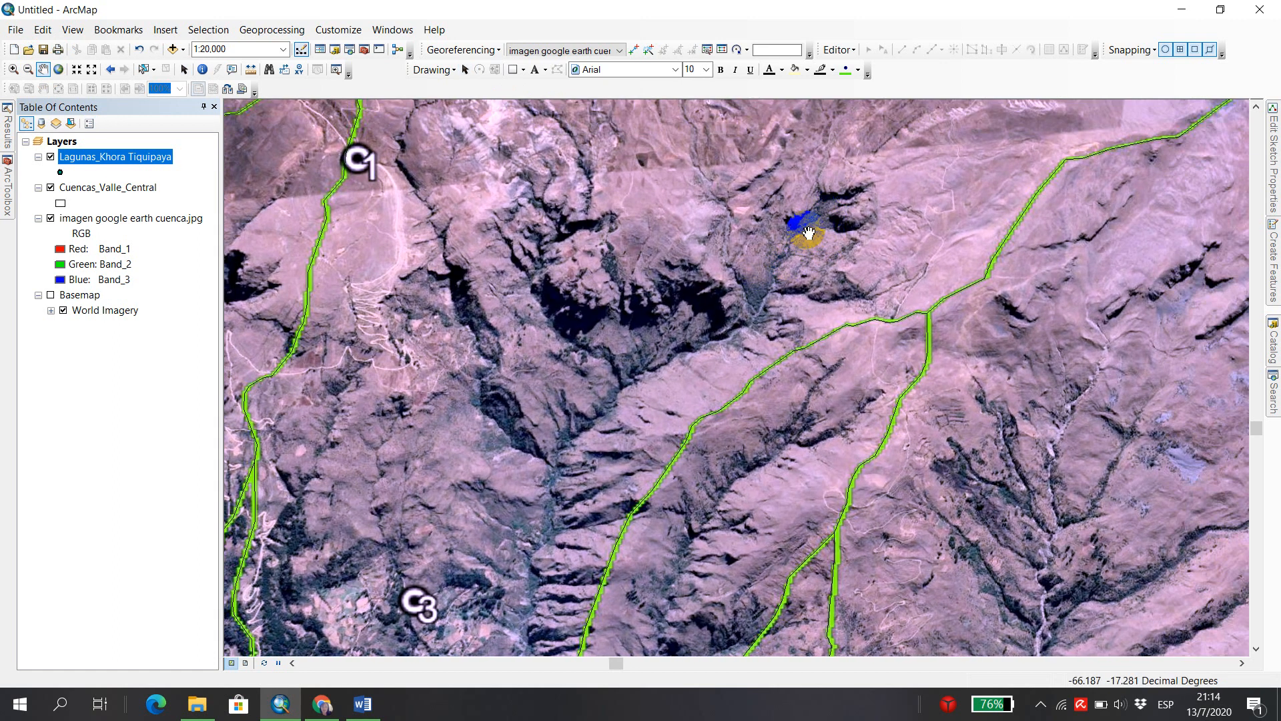
# Set up a new Polyline shapefile named rios_Khora Tiquipaya in the Shapefiles folder of Capacitacion ARCGIS - Riegos.
pyautogui.moveTo(584, 451); pyautogui.dragTo(477, 454)
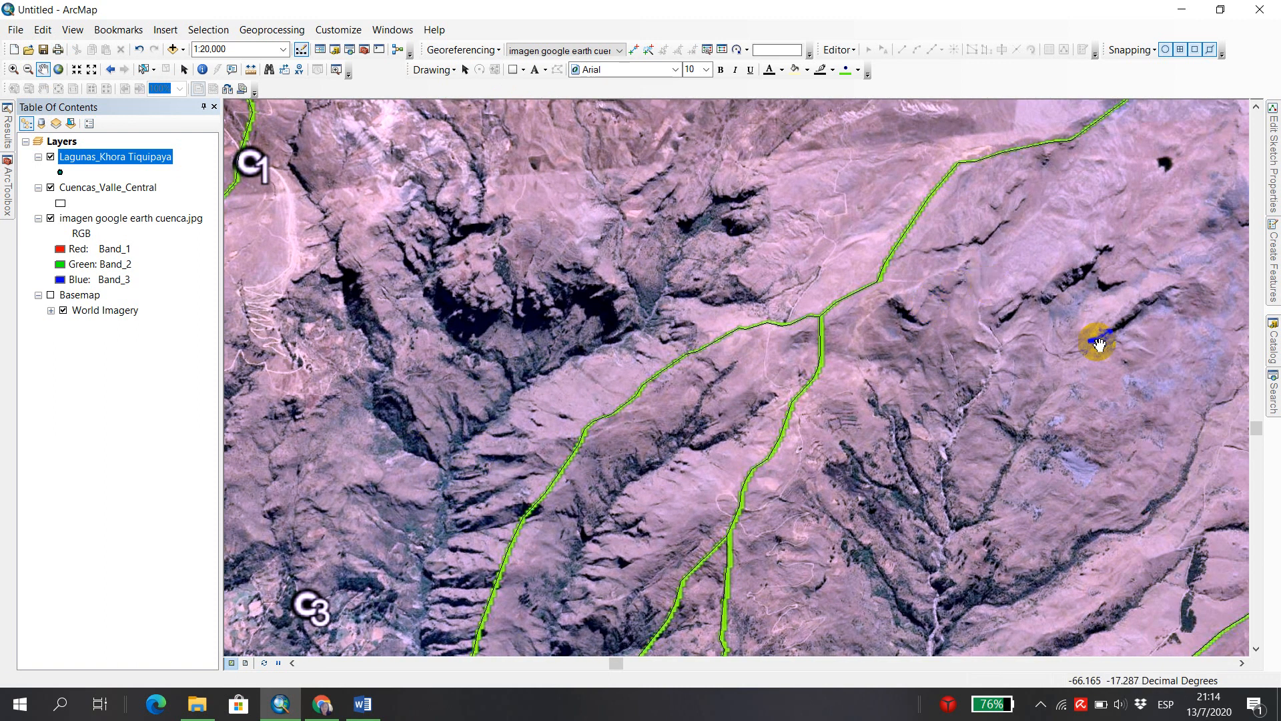
pyautogui.click(1273, 347)
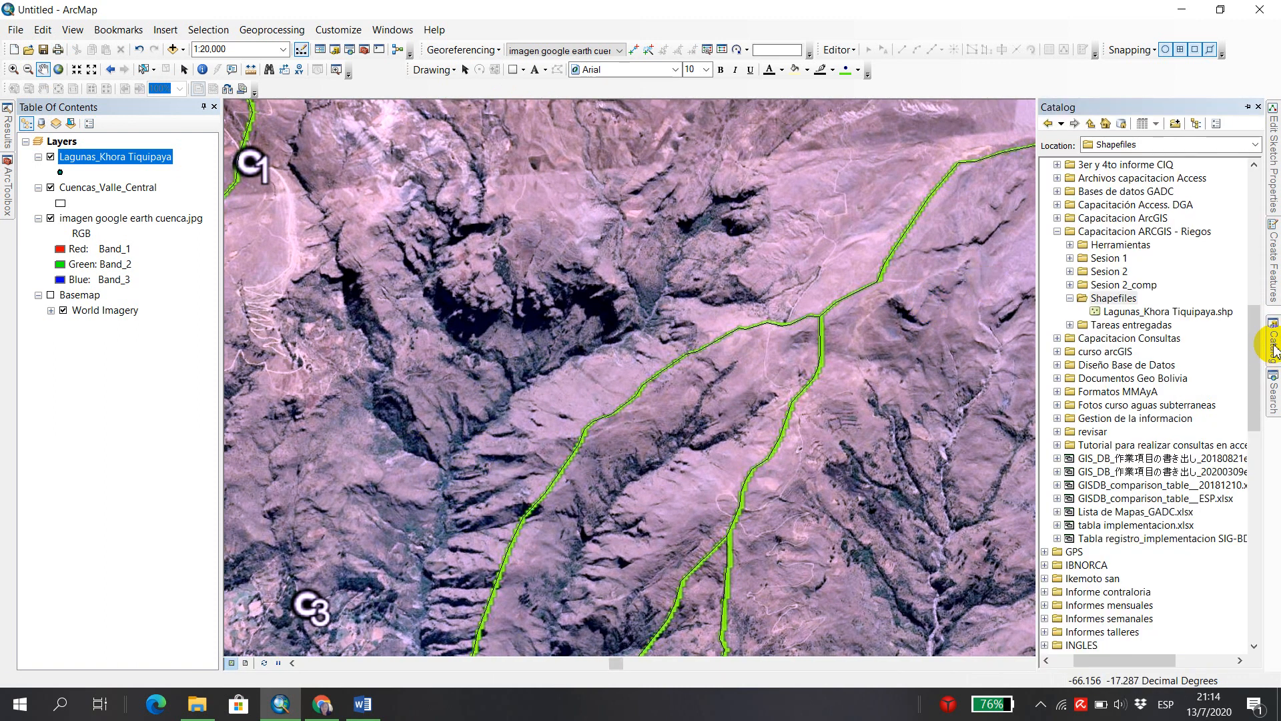
pyautogui.rightClick(1098, 300)
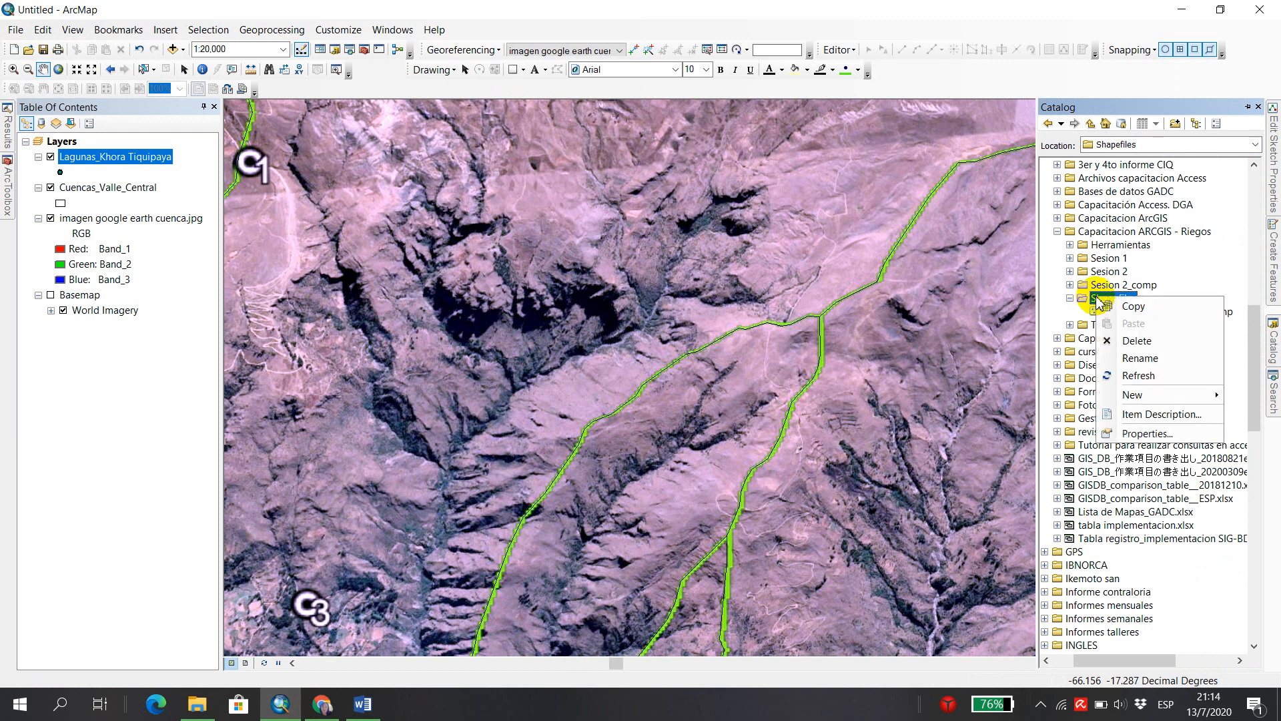
pyautogui.moveTo(1156, 396)
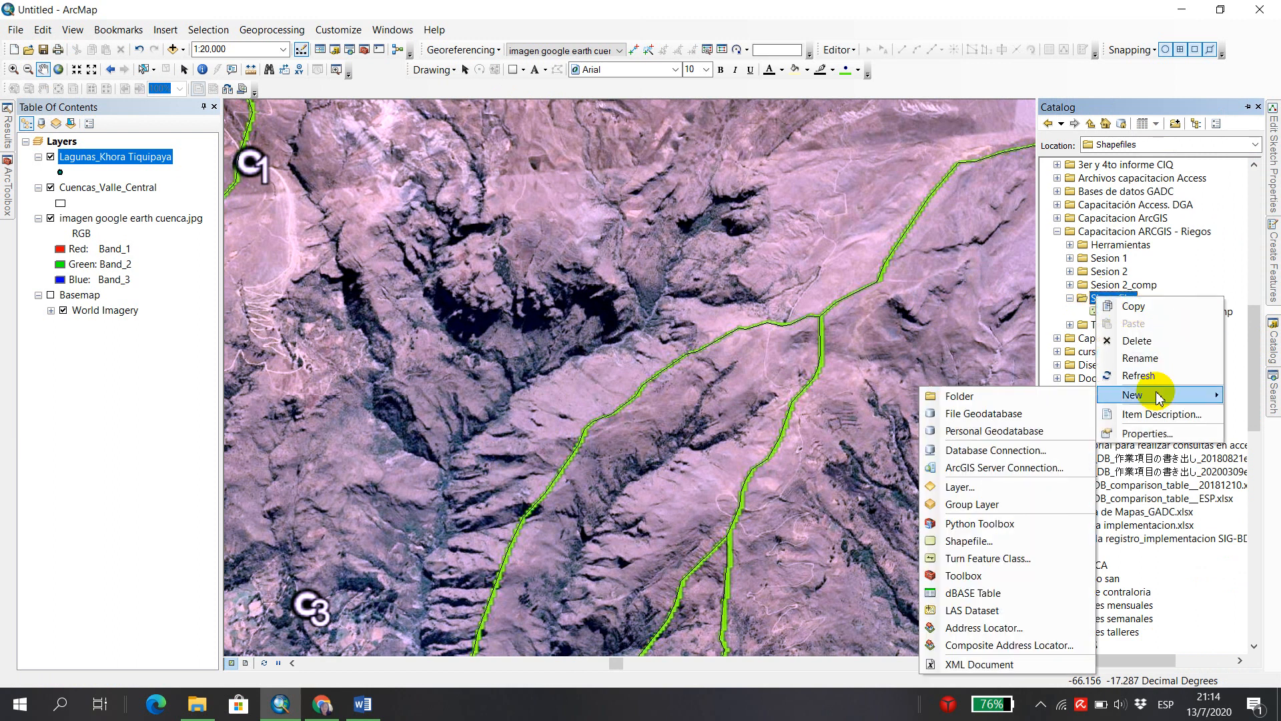
pyautogui.click(996, 542)
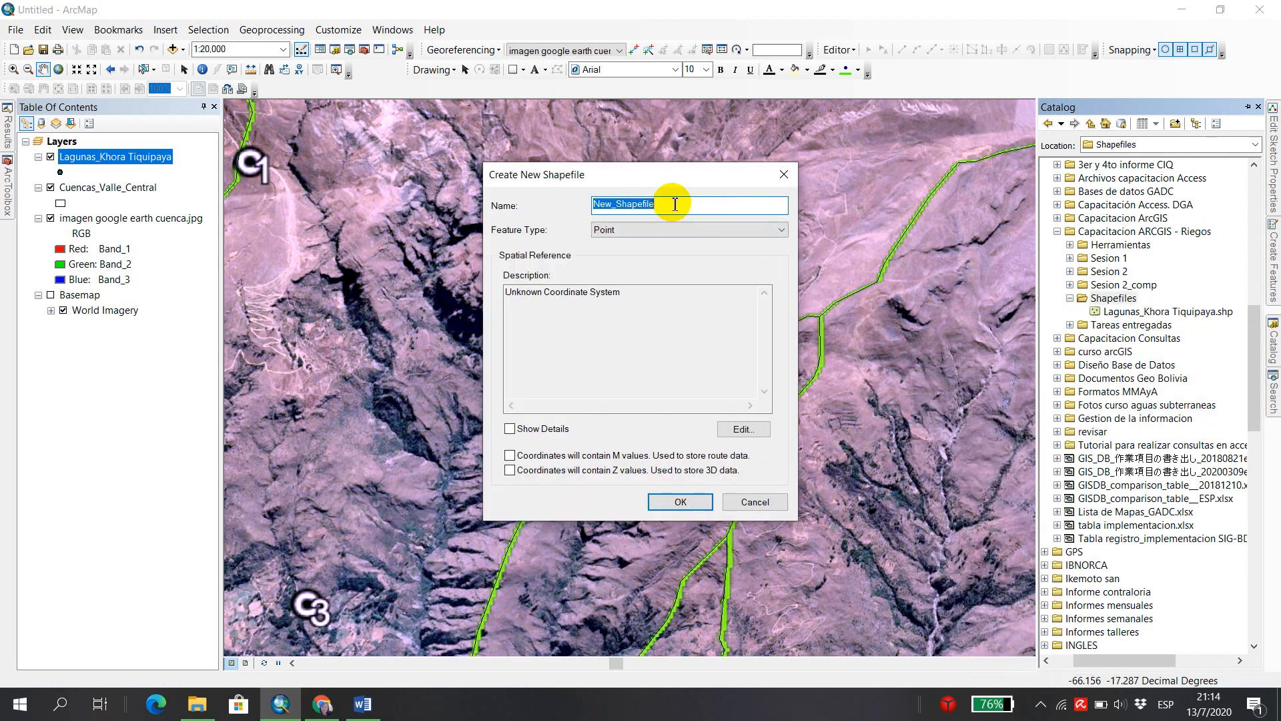
pyautogui.write('rios_Khora Tiquipaya')
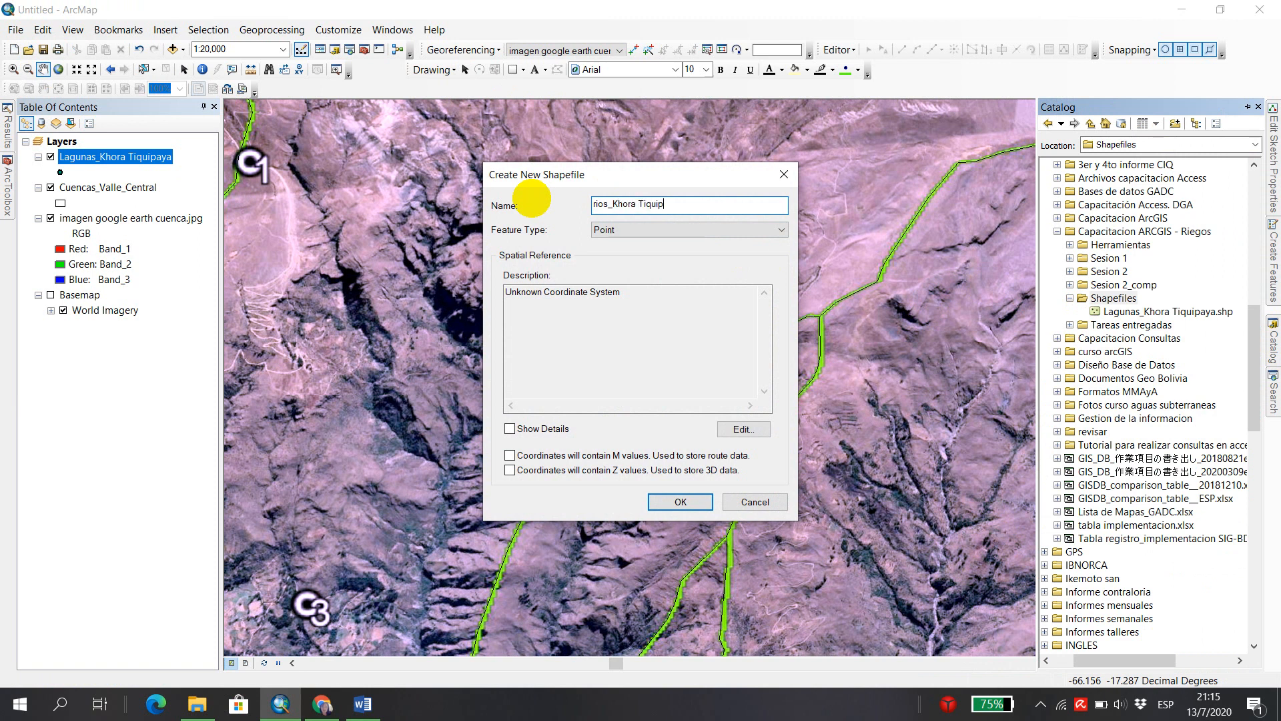
pyautogui.click(780, 231)
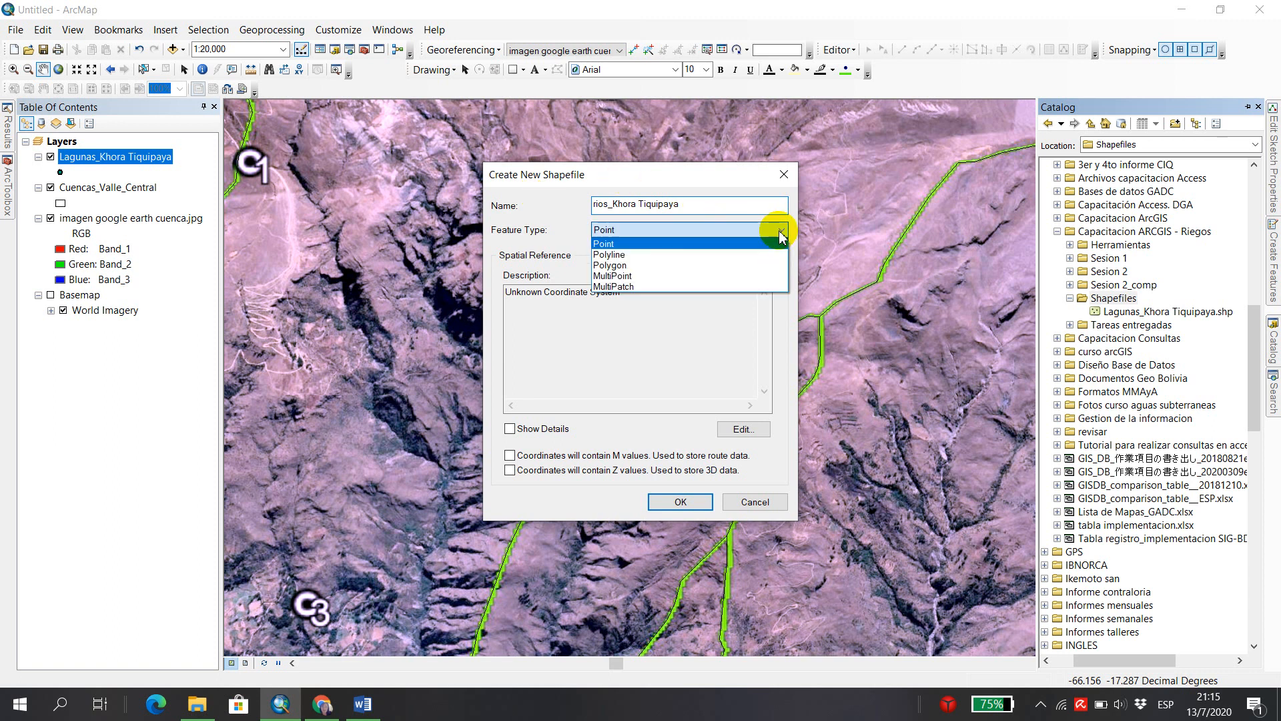
pyautogui.click(650, 257)
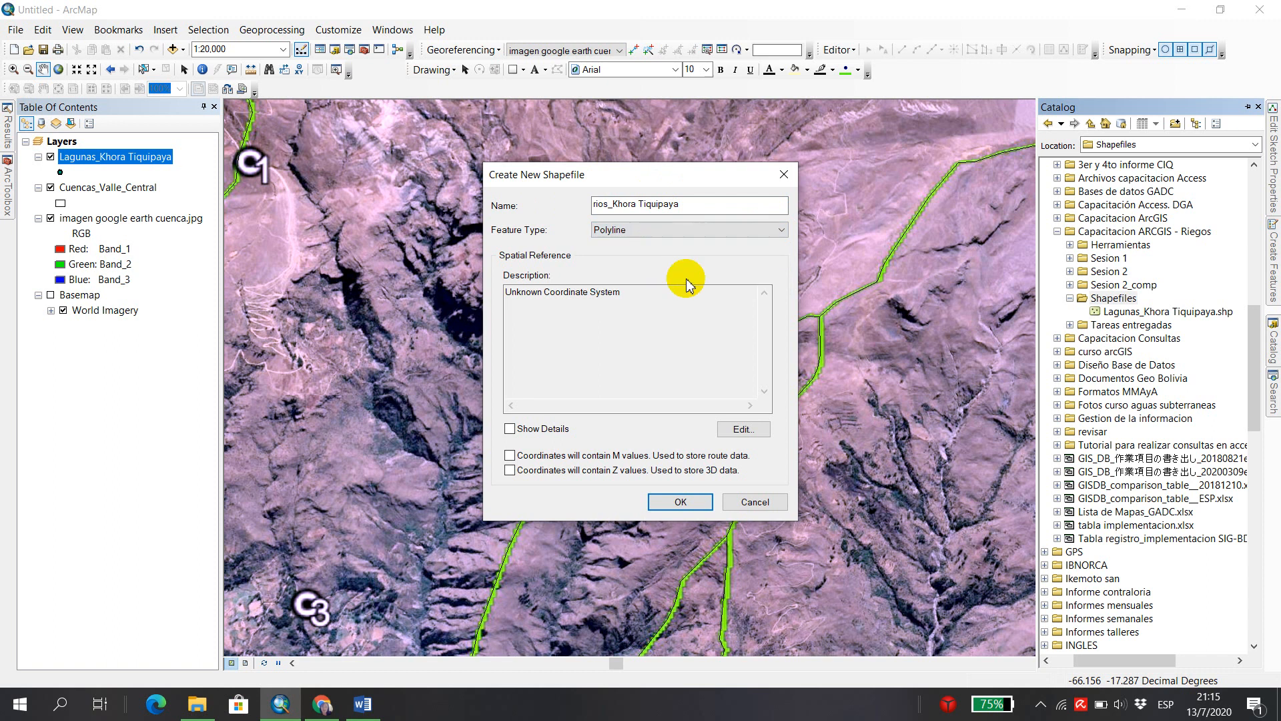
# Import the coordinate system of Cuencas_Valle_Central.shp for the new shapefile and create it.
pyautogui.click(760, 430)
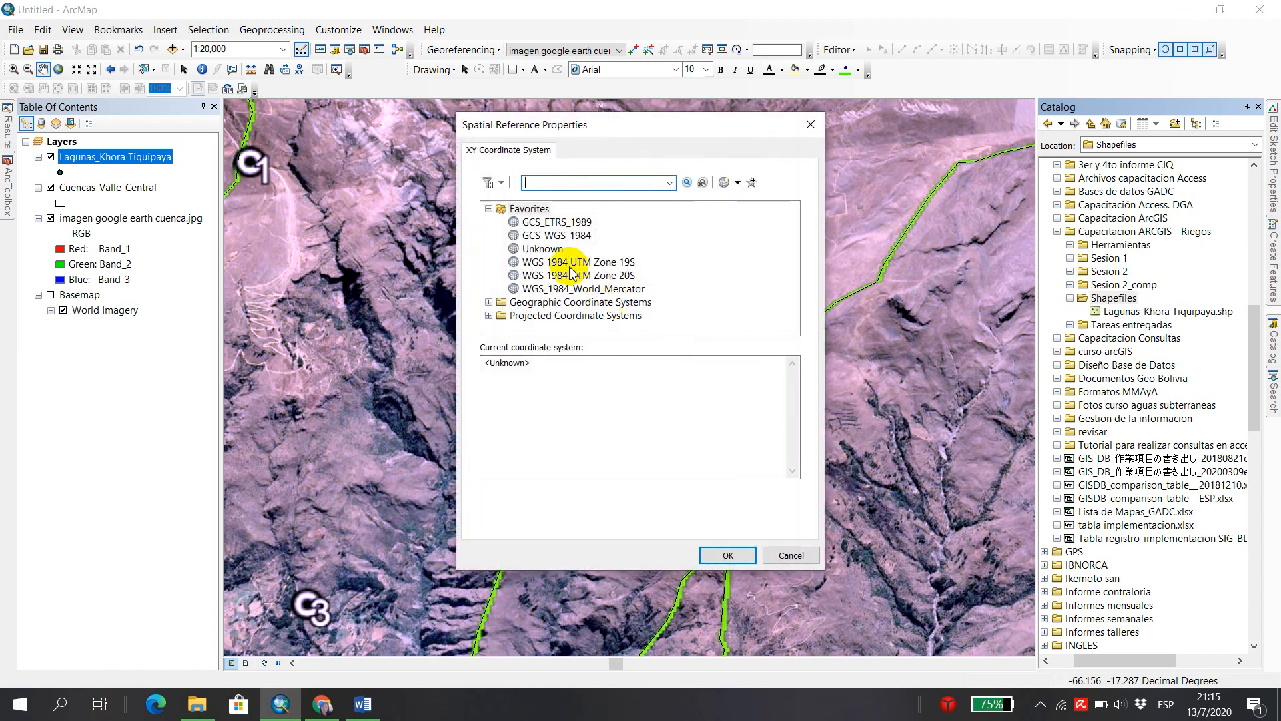
pyautogui.click(738, 183)
pyautogui.click(761, 219)
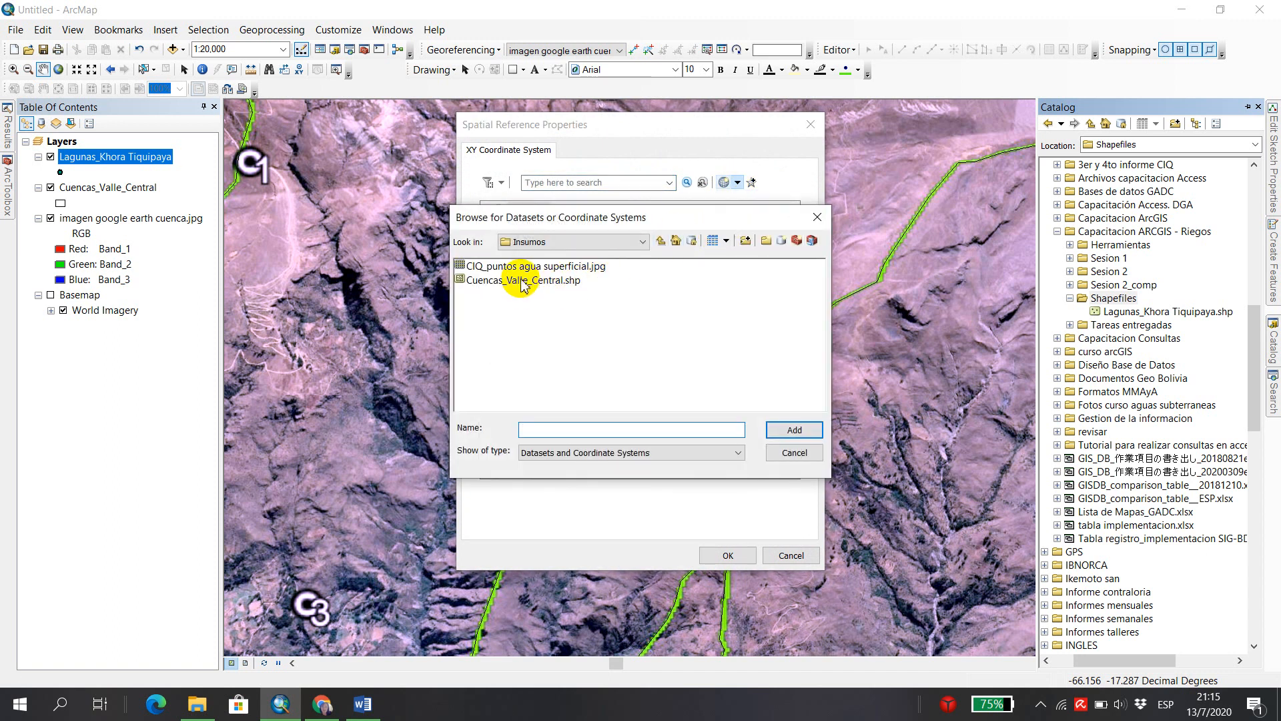
pyautogui.click(525, 282)
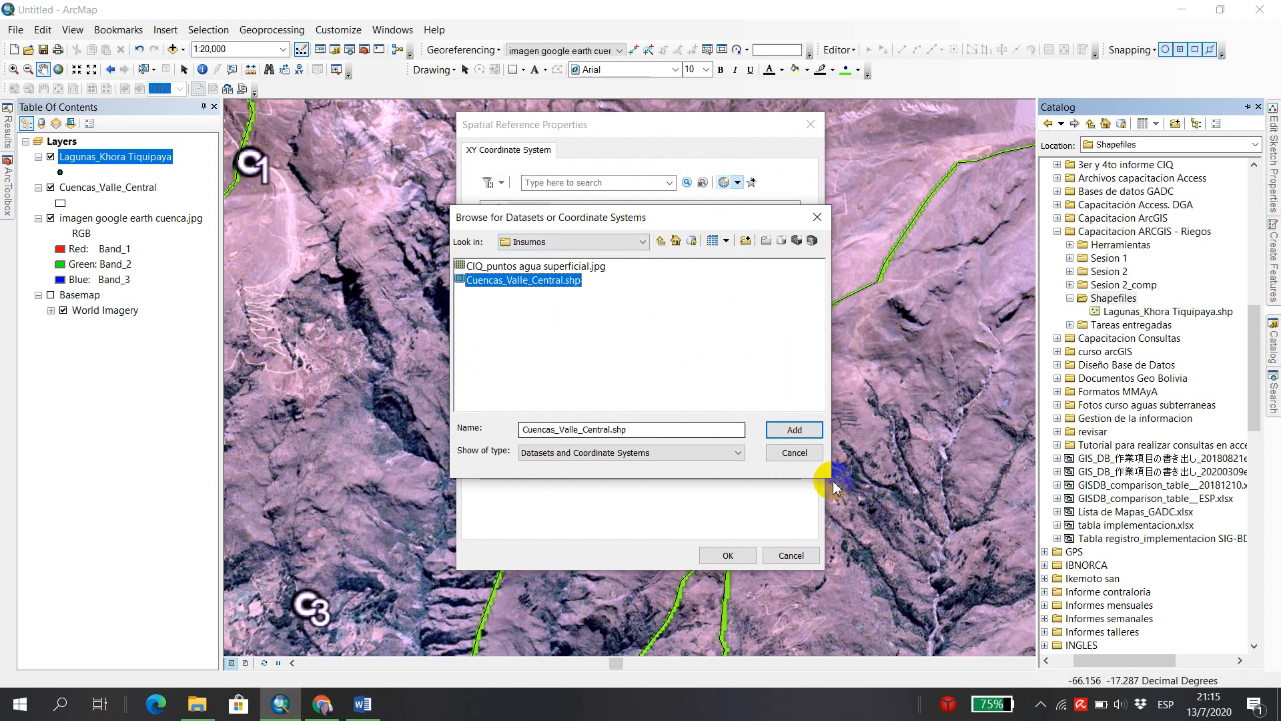
pyautogui.click(793, 431)
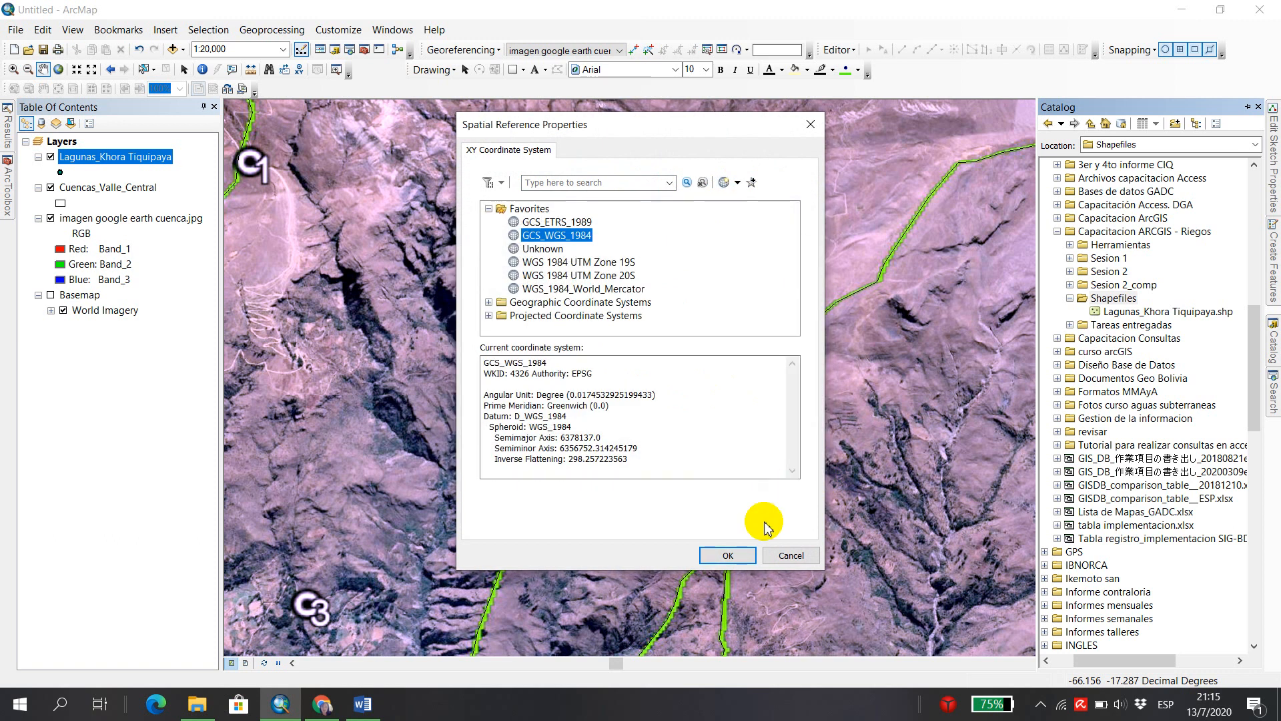
pyautogui.click(727, 556)
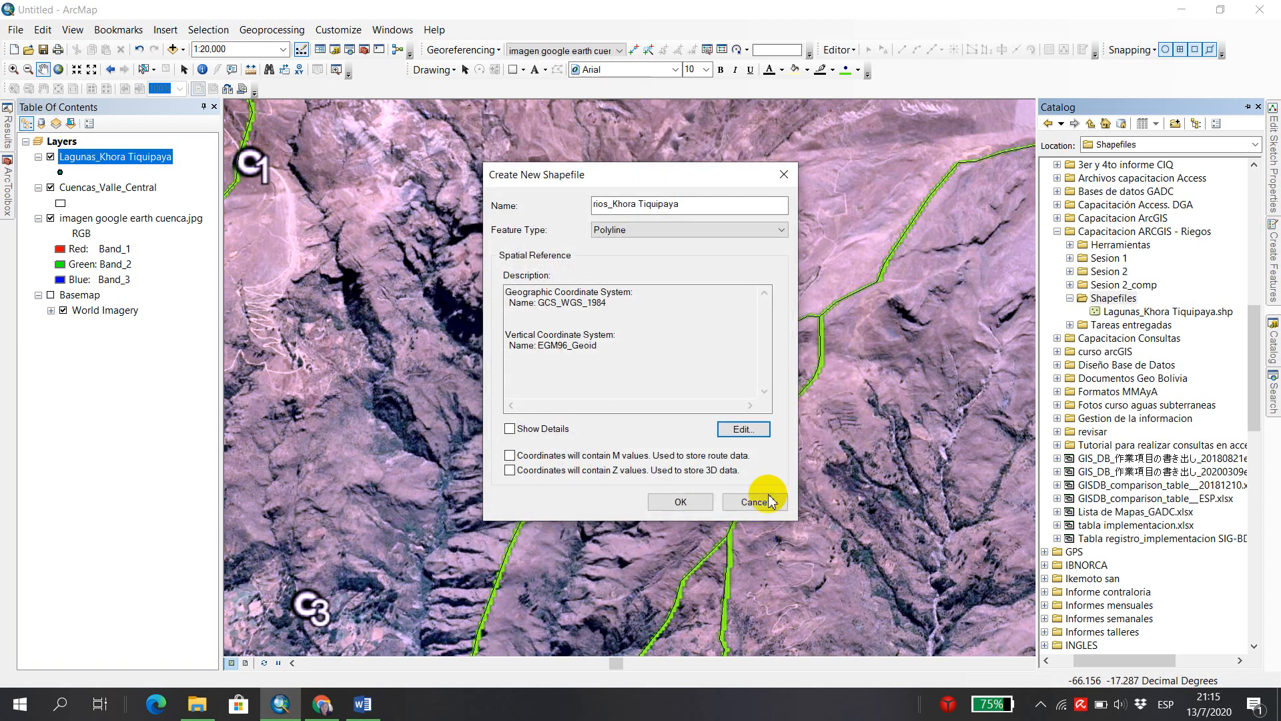
pyautogui.click(696, 503)
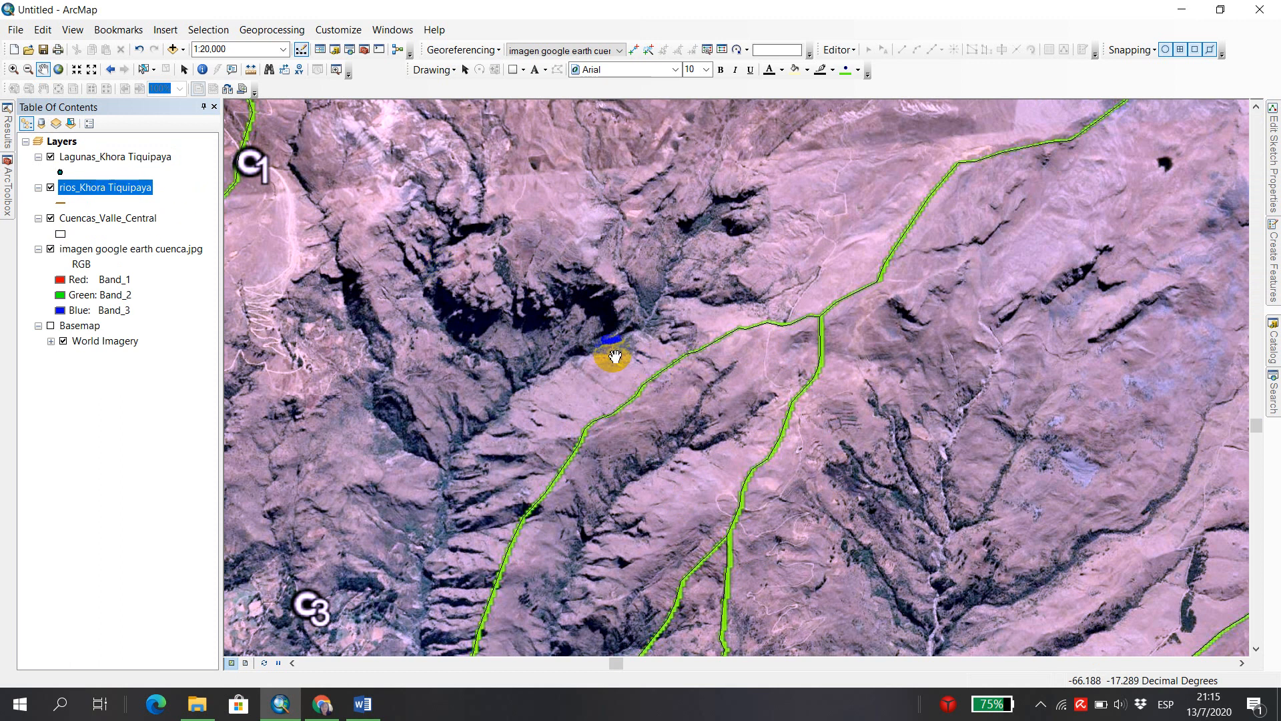
# Start editing the rios_Khora Tiquipaya layer and choose its line template for creating features.
pyautogui.moveTo(694, 278); pyautogui.dragTo(763, 299)
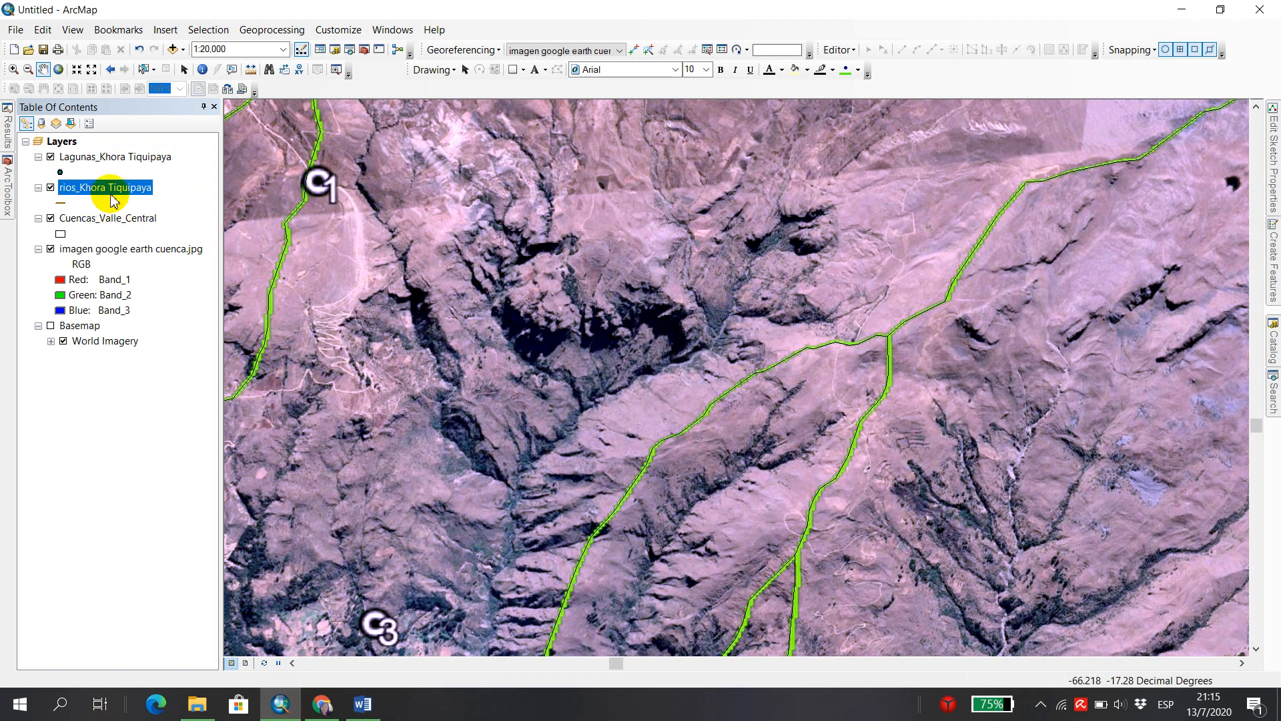
pyautogui.rightClick(85, 189)
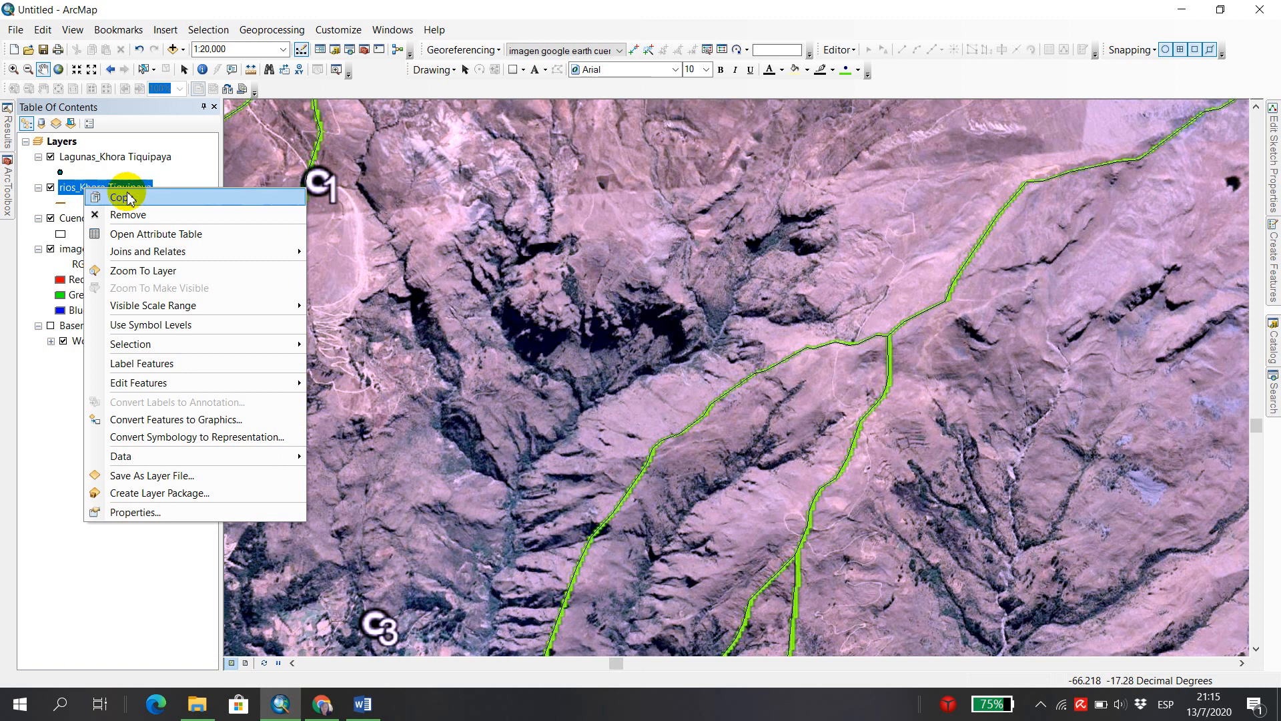
pyautogui.moveTo(177, 384)
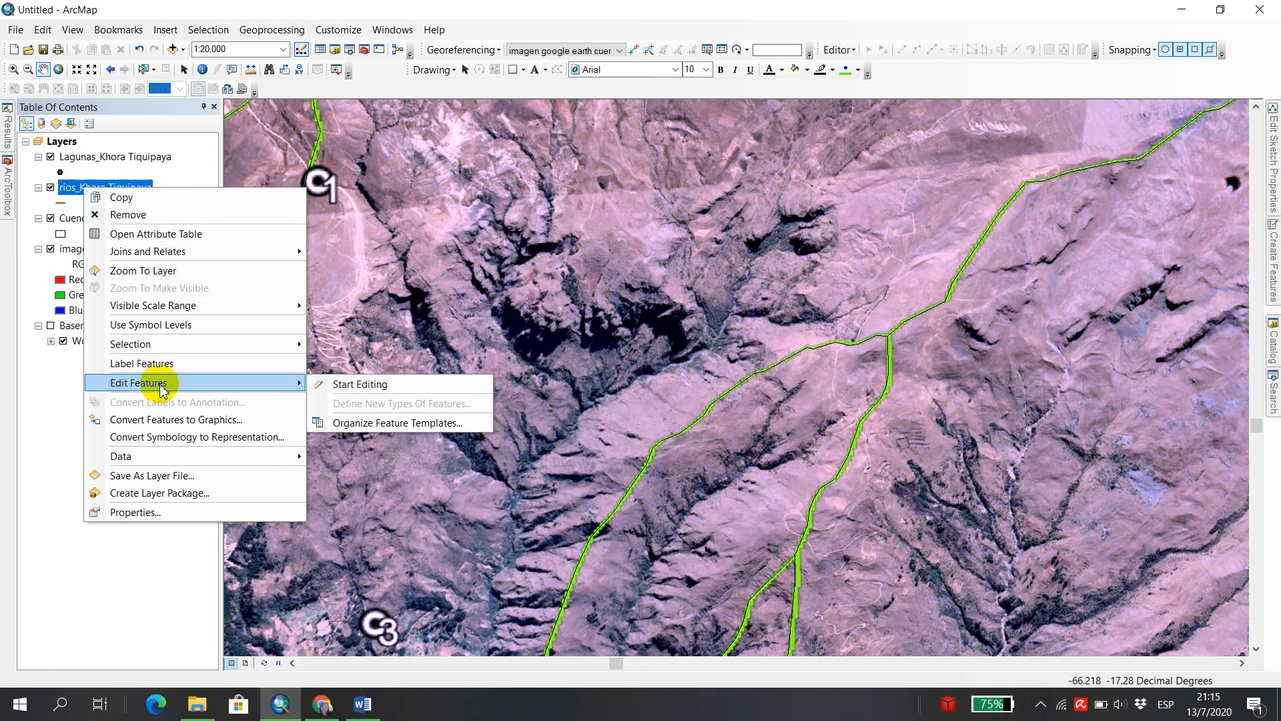
pyautogui.click(417, 387)
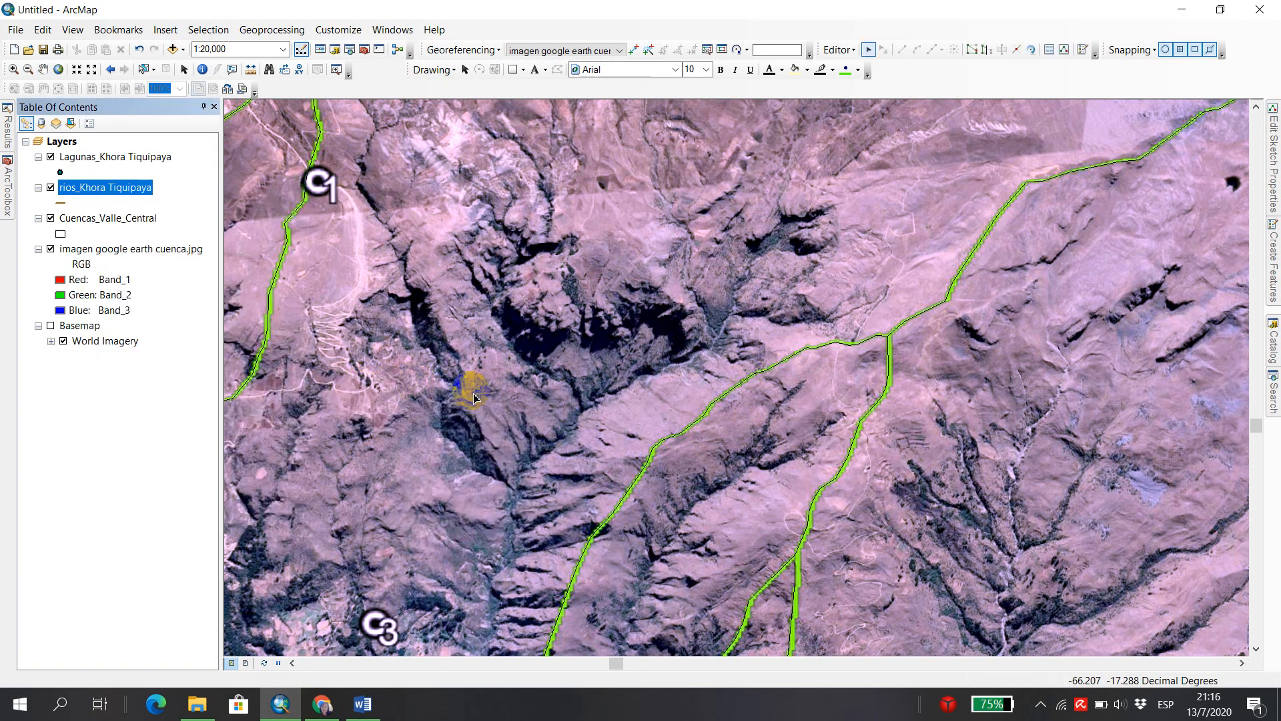
pyautogui.click(1275, 273)
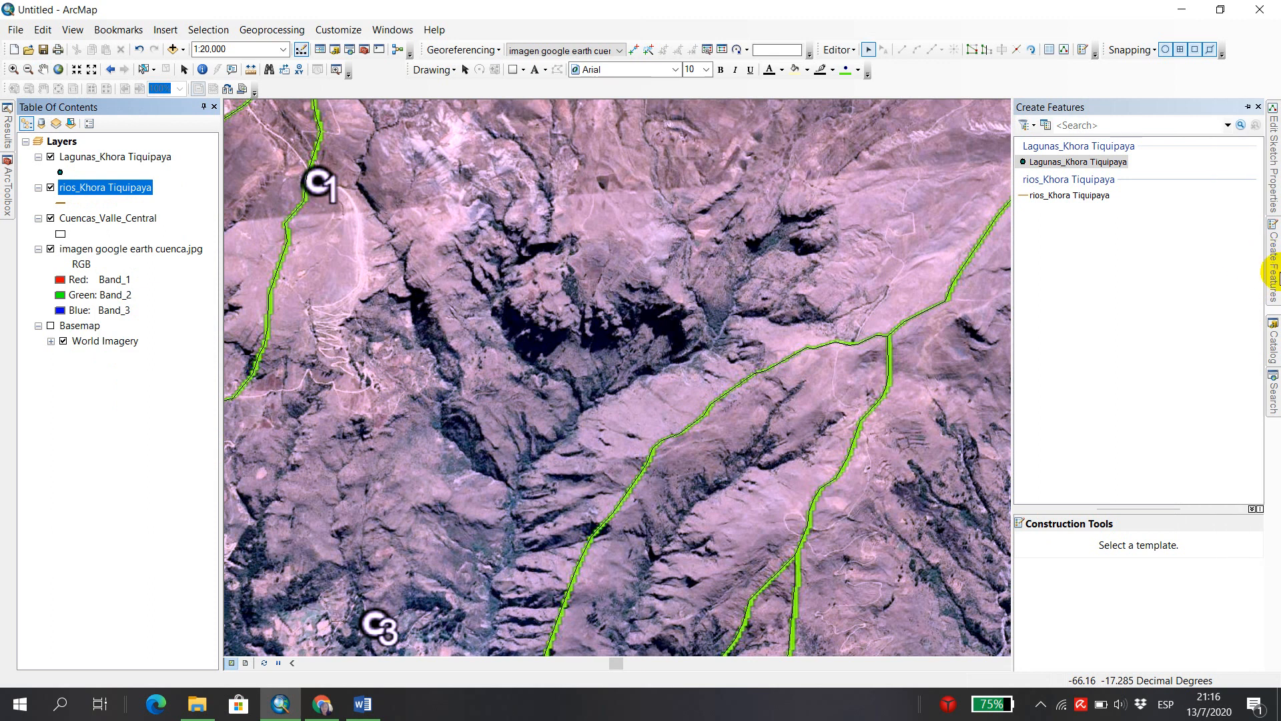
pyautogui.click(1075, 193)
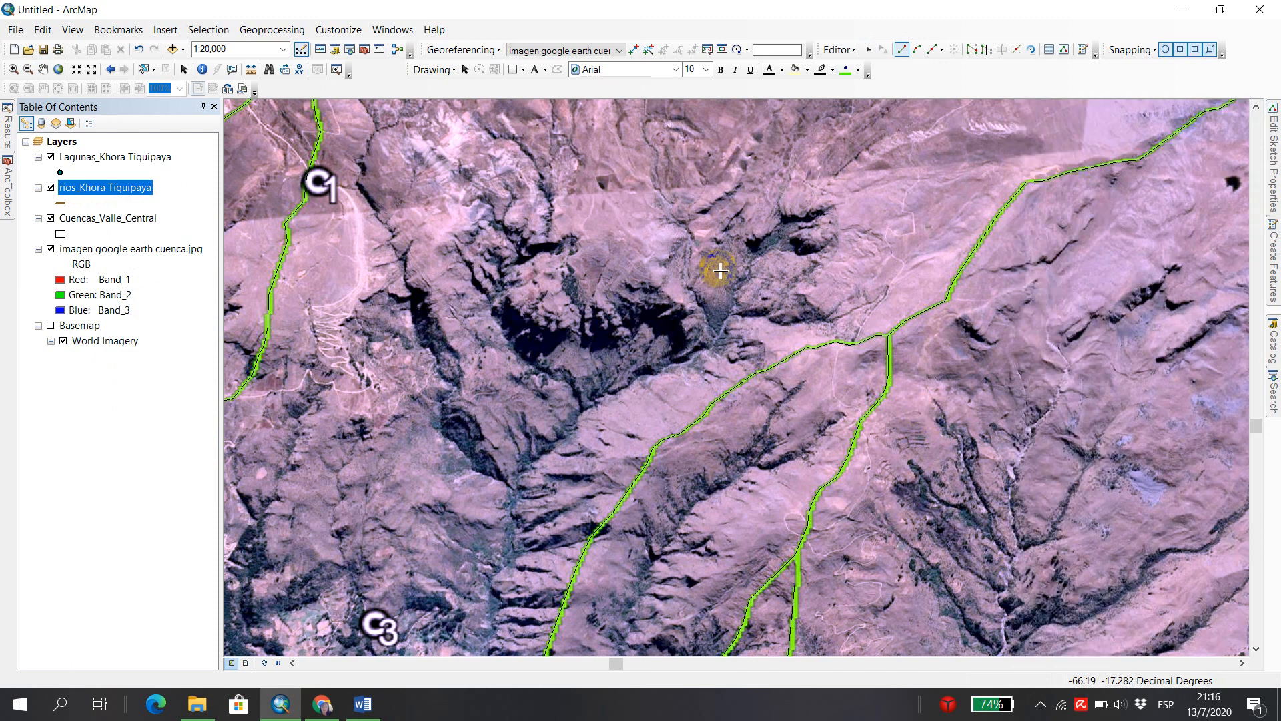
# Digitize the upper reach of the river southwestward and south along the ravine between C1 and the green catchment boundary.
pyautogui.scroll(-3, 720, 271)
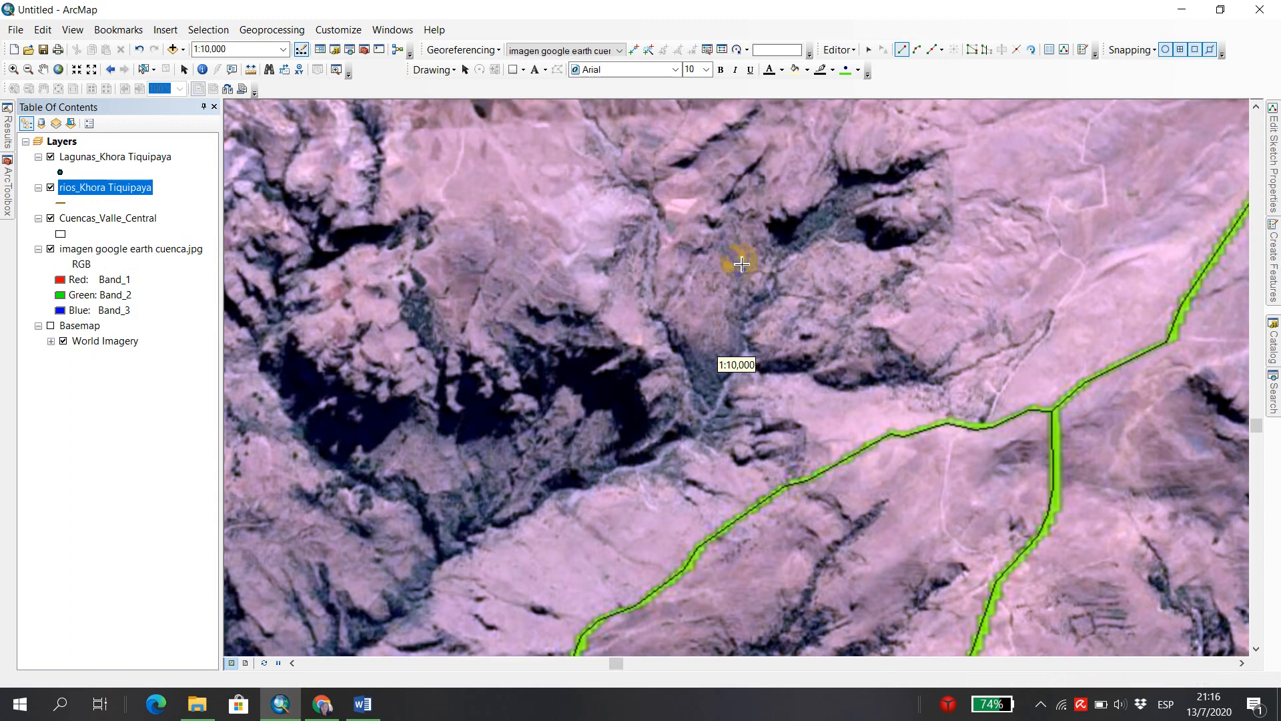
pyautogui.scroll(-1, 741, 264)
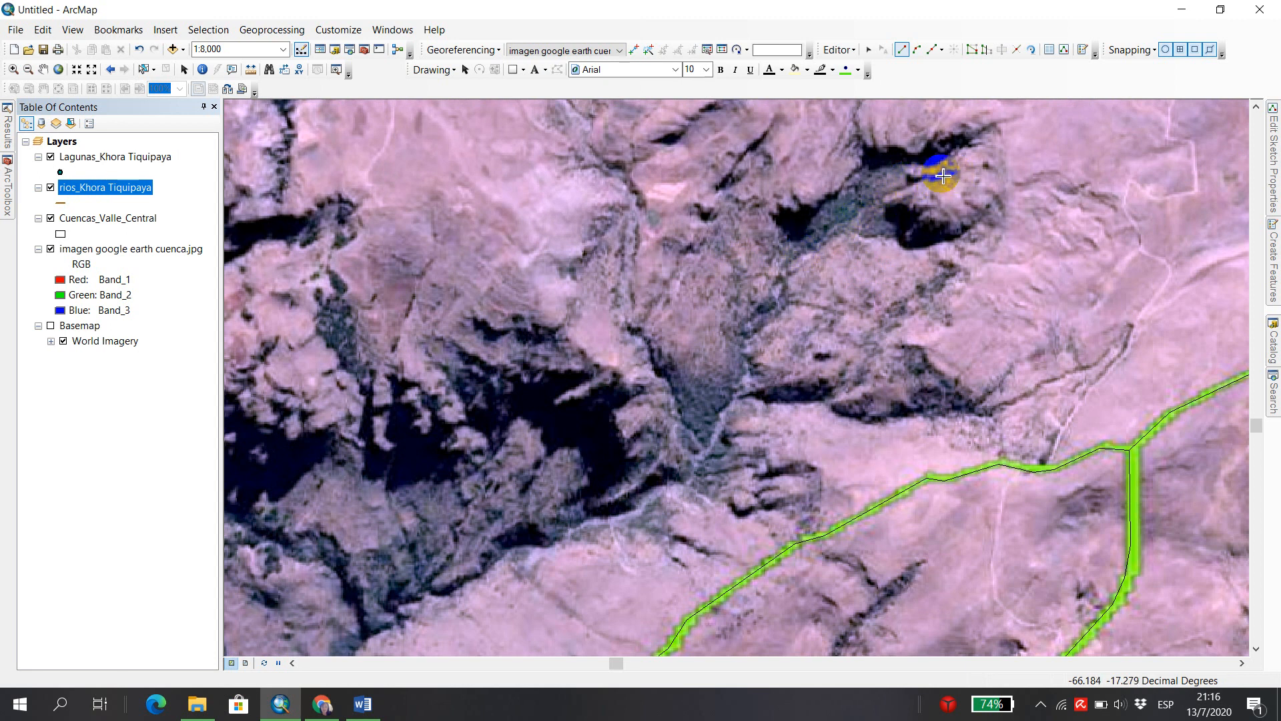
pyautogui.click(910, 181)
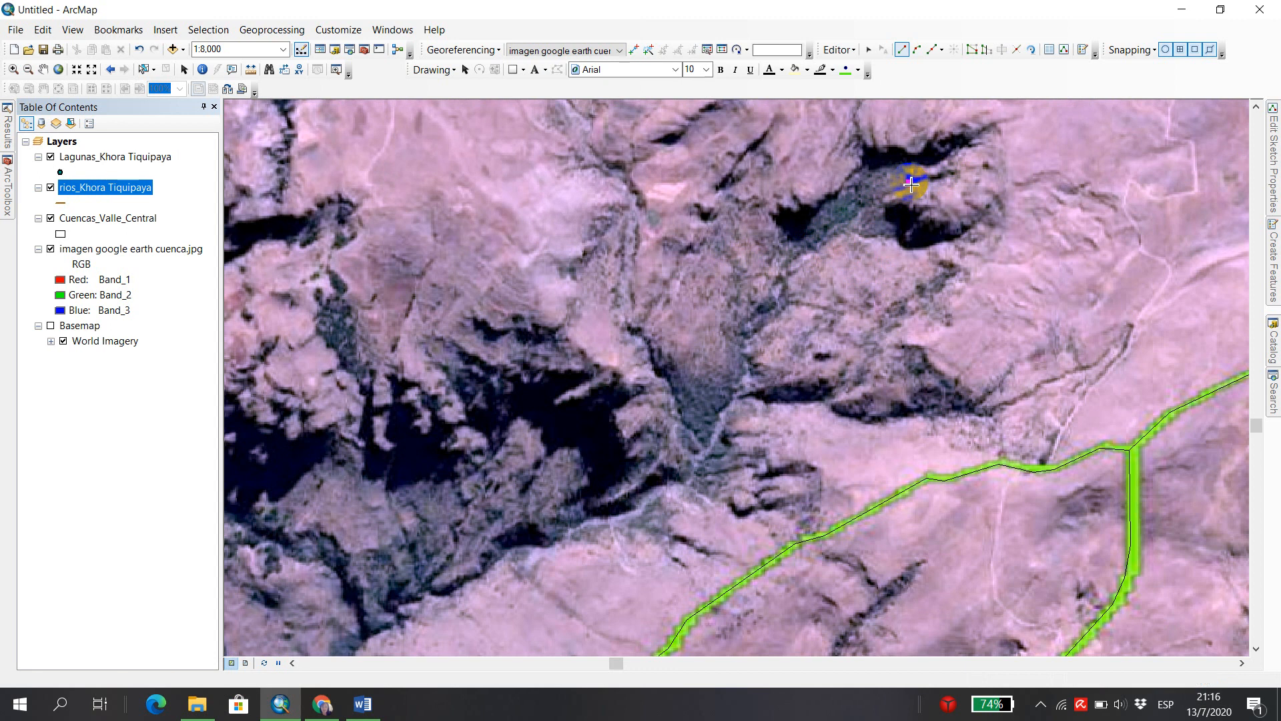
pyautogui.click(862, 211)
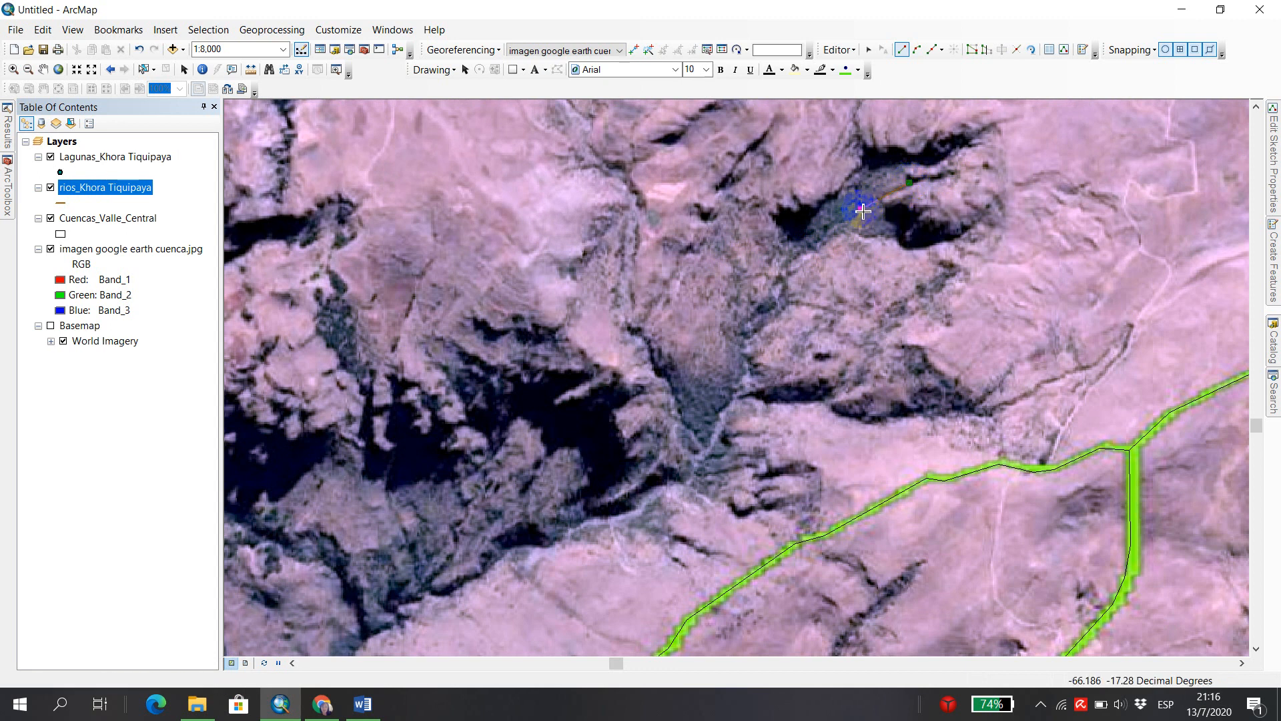
pyautogui.click(834, 228)
pyautogui.click(828, 239)
pyautogui.click(818, 251)
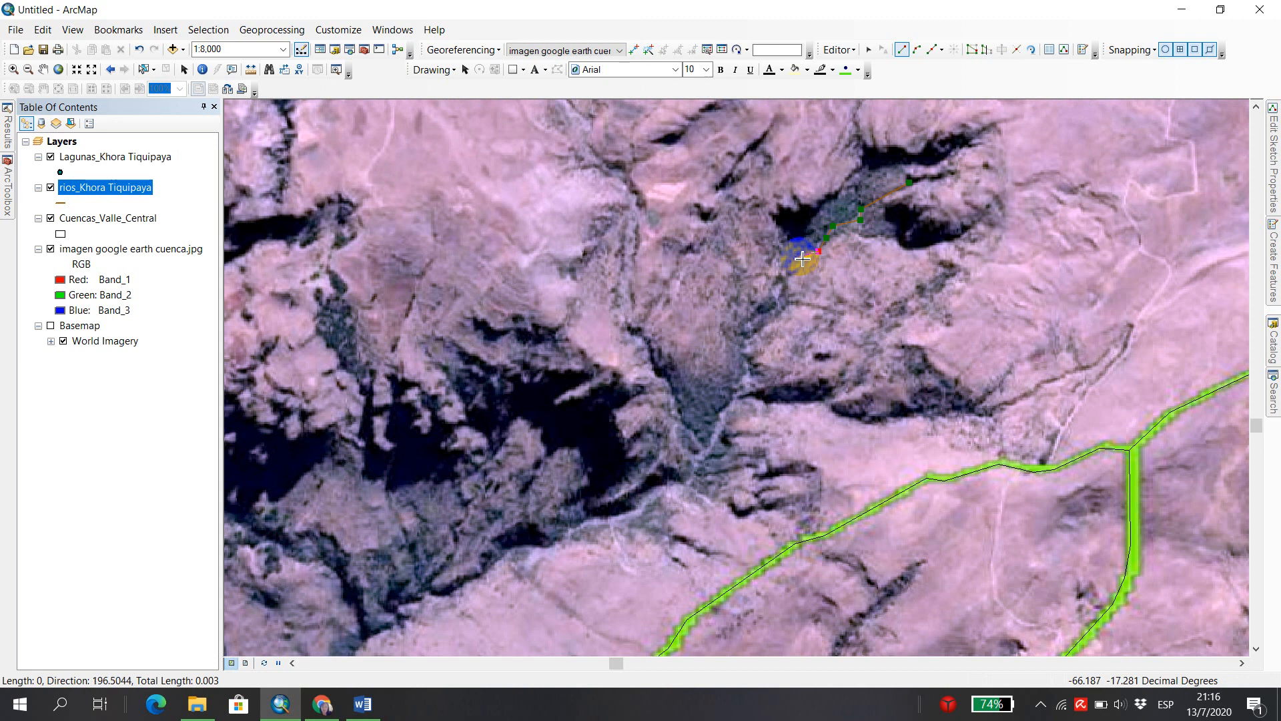
pyautogui.scroll(-3, 802, 260)
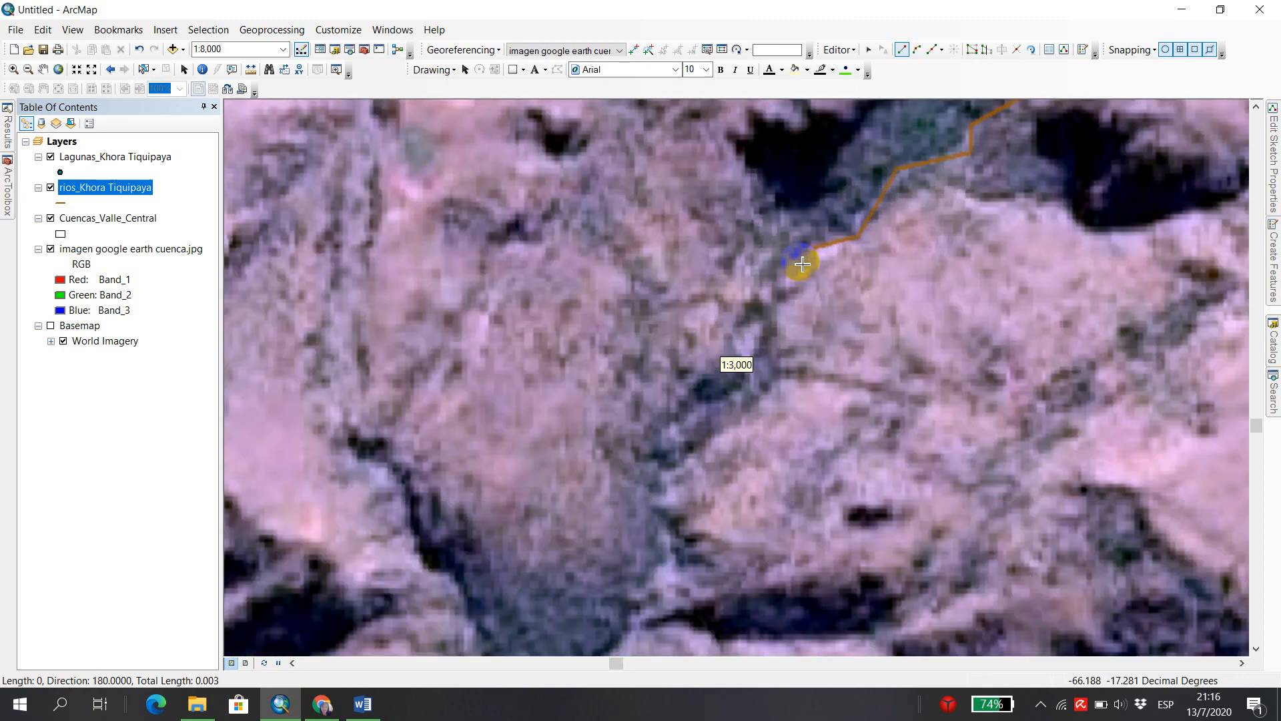
pyautogui.scroll(2, 803, 264)
pyautogui.click(789, 270)
pyautogui.click(782, 293)
pyautogui.click(784, 323)
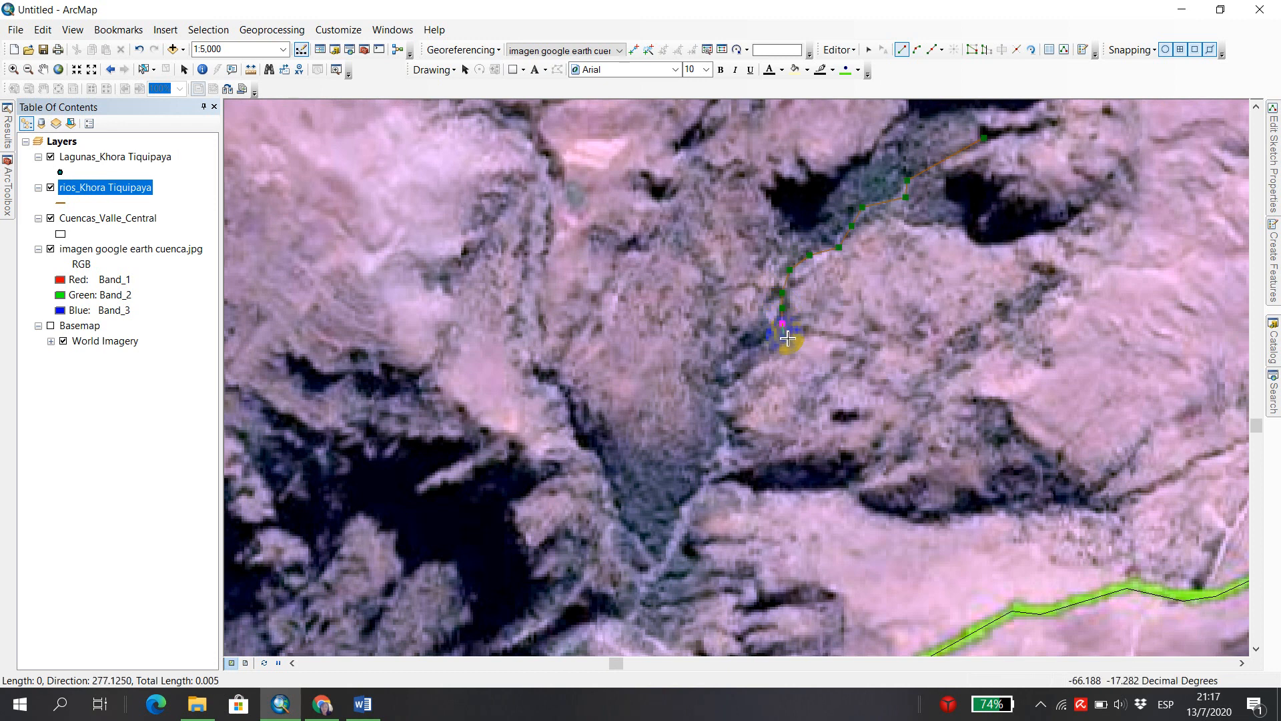
# Add two more vertices at the lower end of the river sketch and delete both of them.
pyautogui.click(786, 336)
pyautogui.click(774, 347)
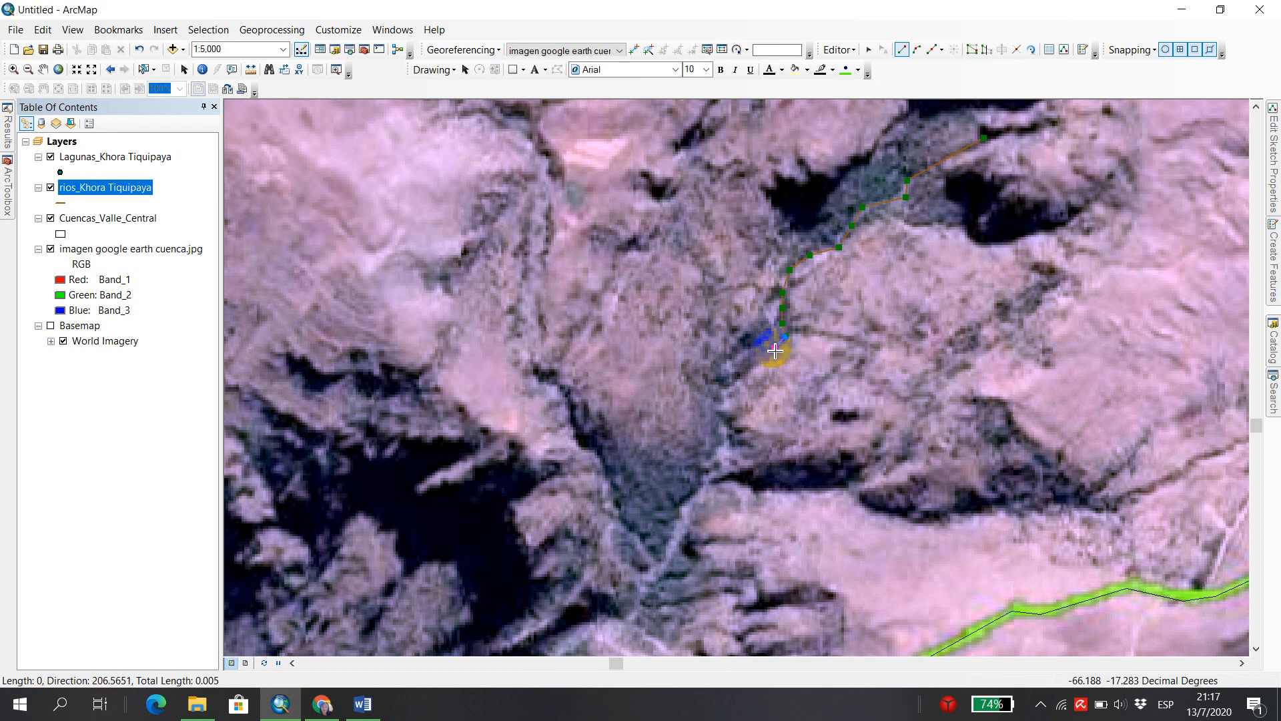
pyautogui.rightClick(776, 354)
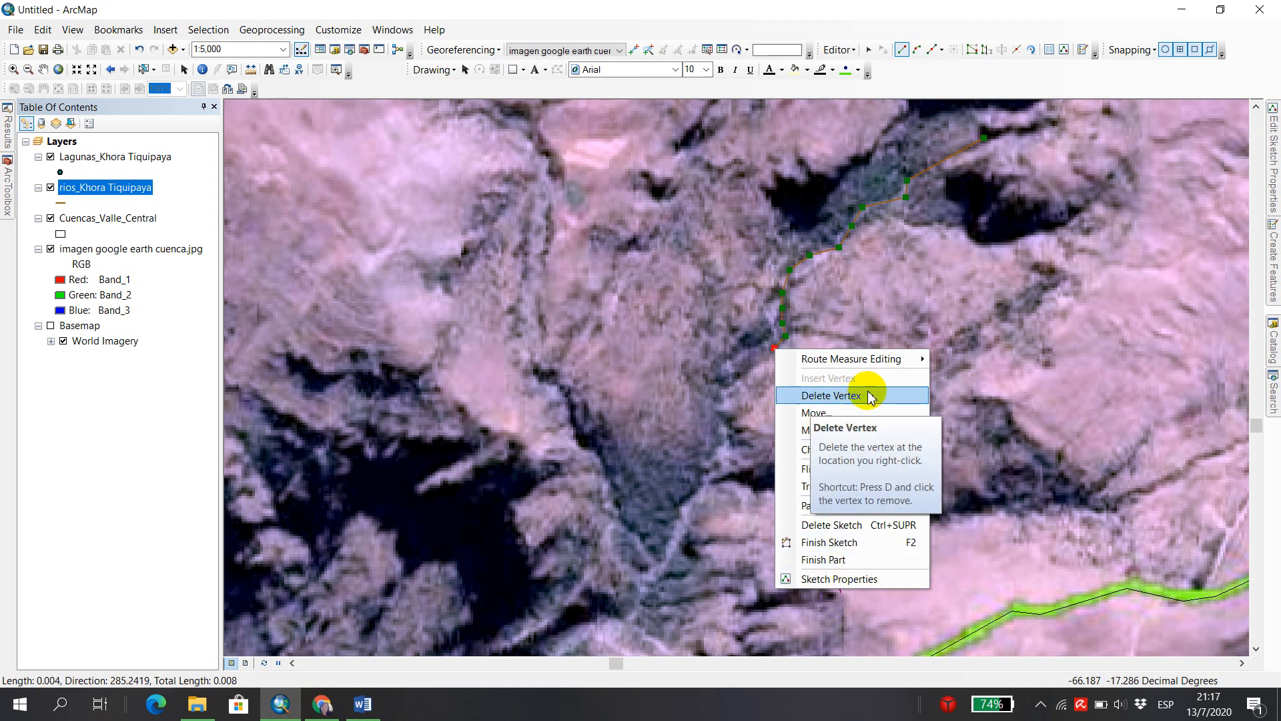
pyautogui.click(855, 397)
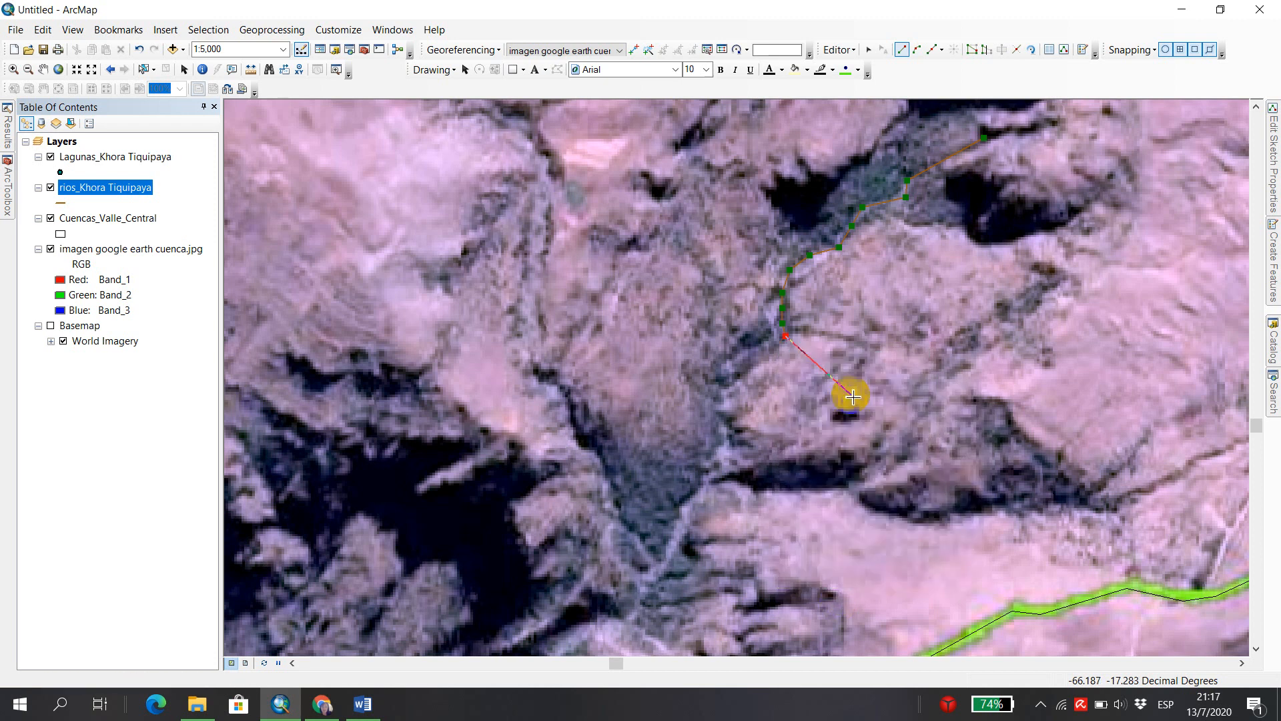
pyautogui.rightClick(786, 338)
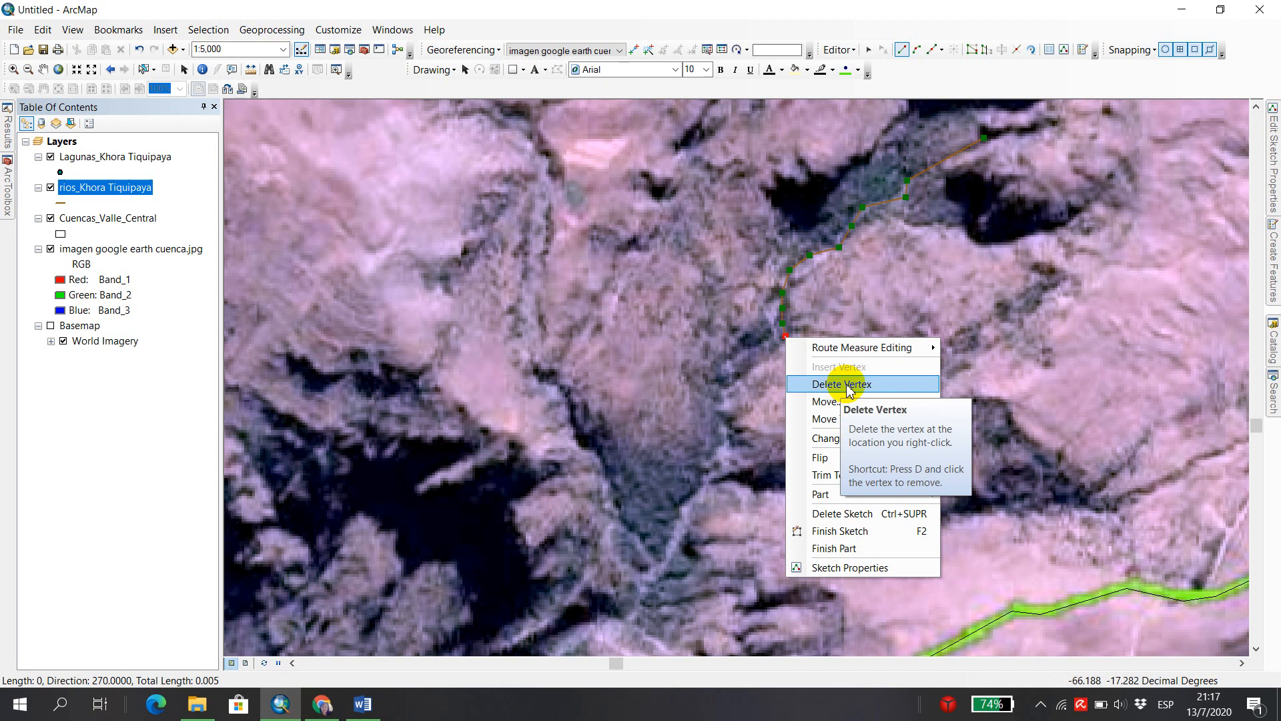
pyautogui.click(838, 379)
pyautogui.rightClick(779, 341)
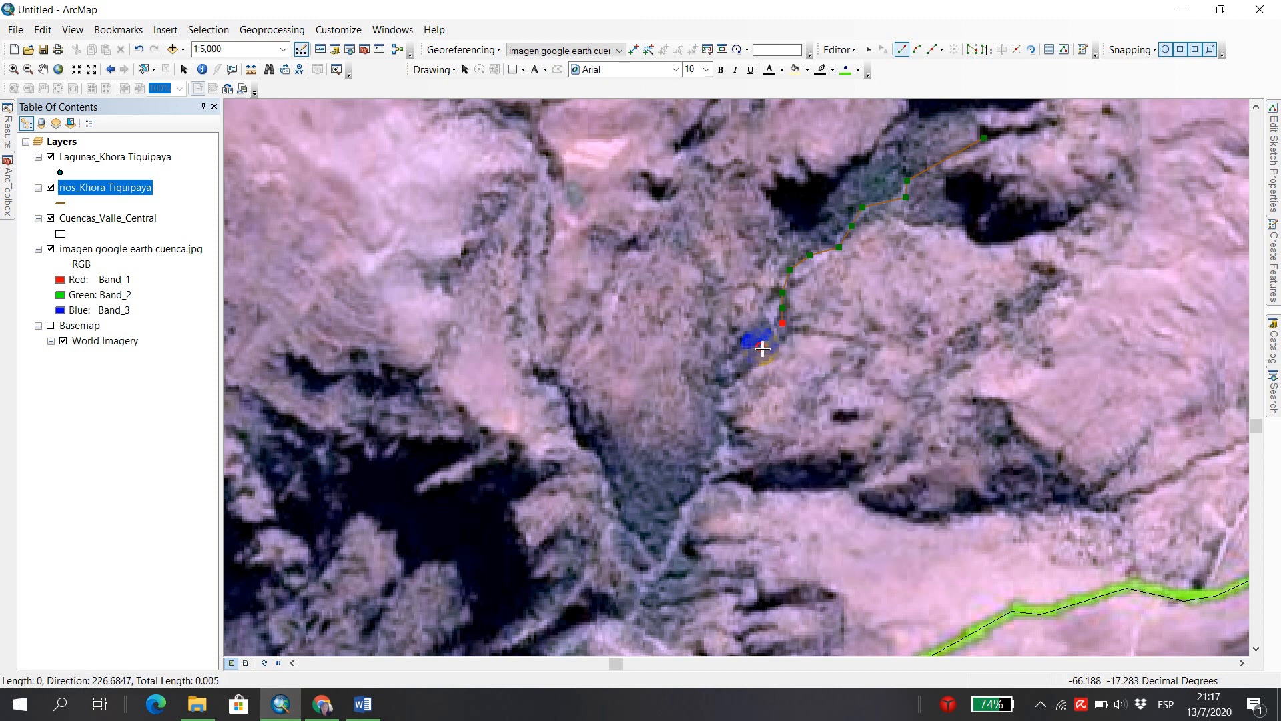
# Continue the river sketch southwest and south down the ravine to the lower tip of the dark V-shaped valley.
pyautogui.click(739, 349)
pyautogui.click(719, 370)
pyautogui.click(717, 393)
pyautogui.click(718, 437)
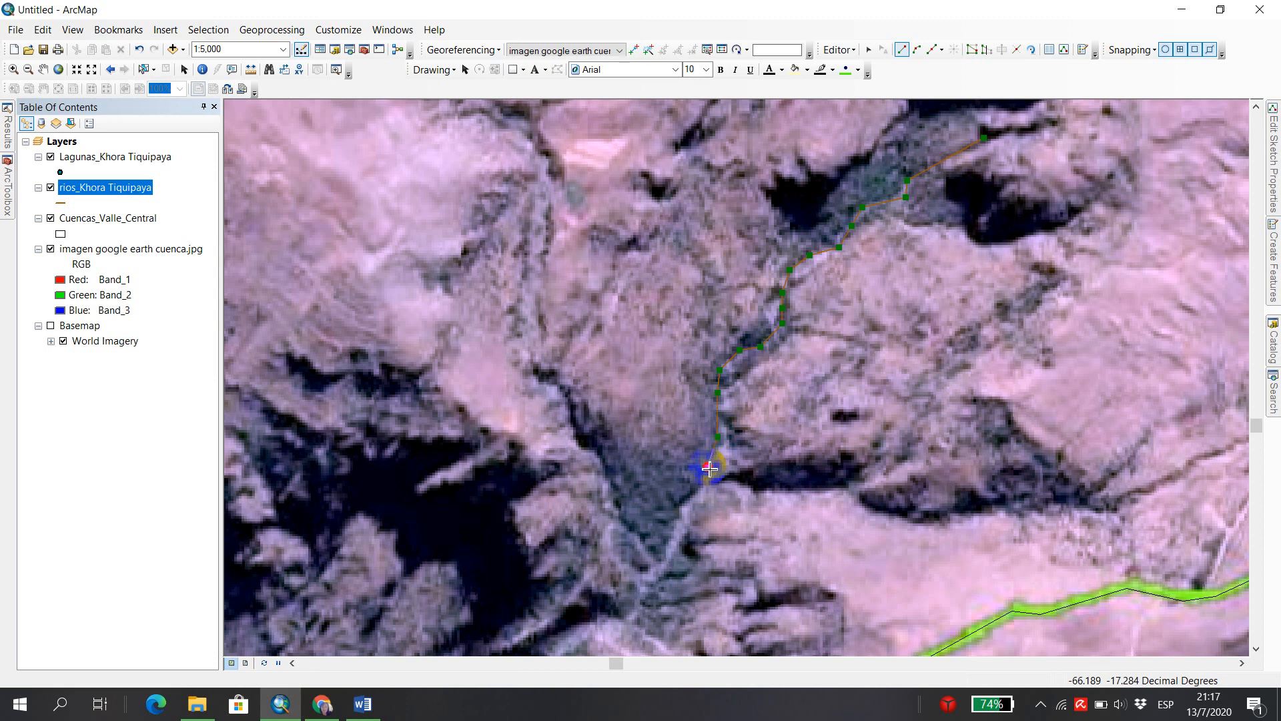
pyautogui.click(685, 505)
pyautogui.click(680, 539)
pyautogui.click(646, 574)
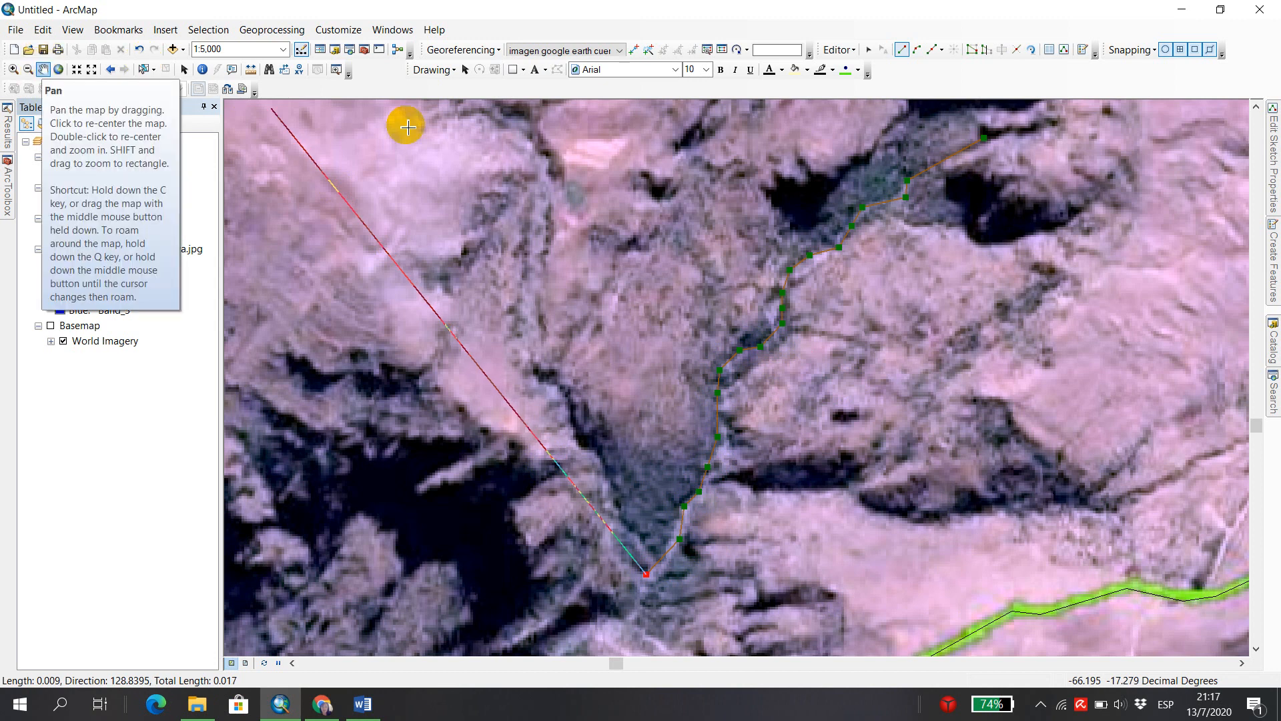
# Extend the river sketch around the bend below the V-shaped valley and southwestward along the foot of the dark slope.
pyautogui.click(1256, 648)
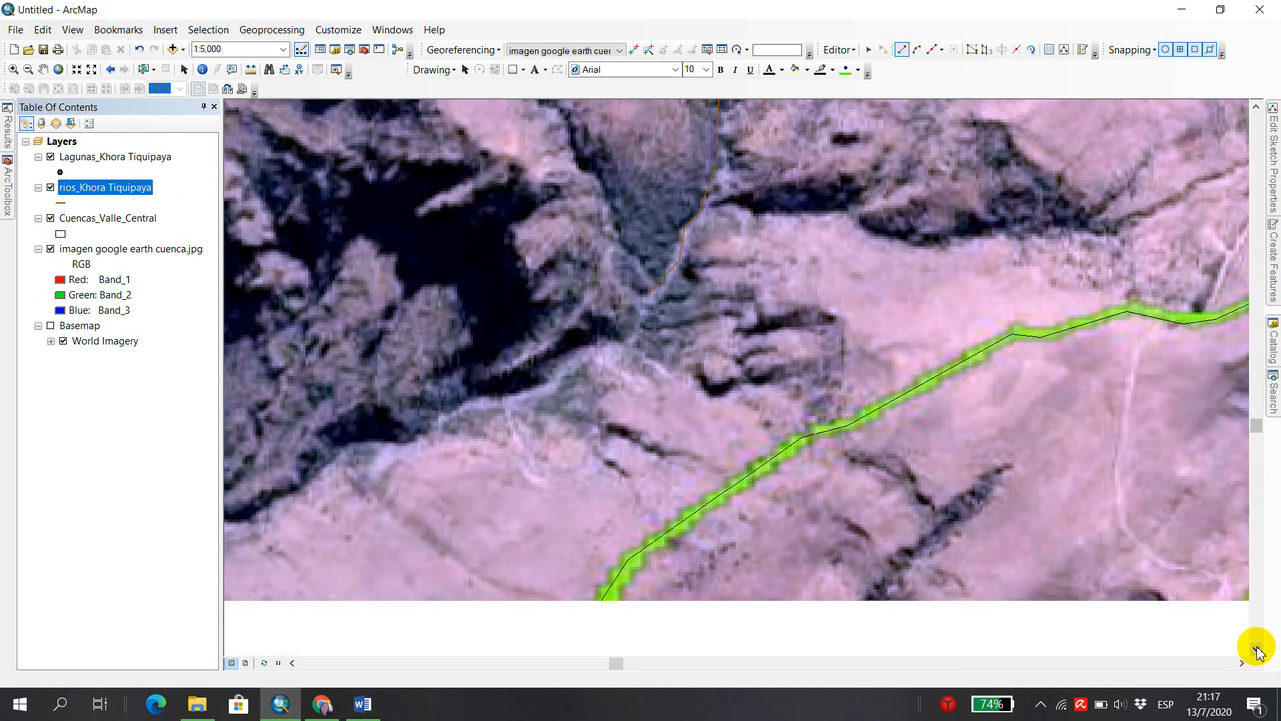
pyautogui.click(1256, 648)
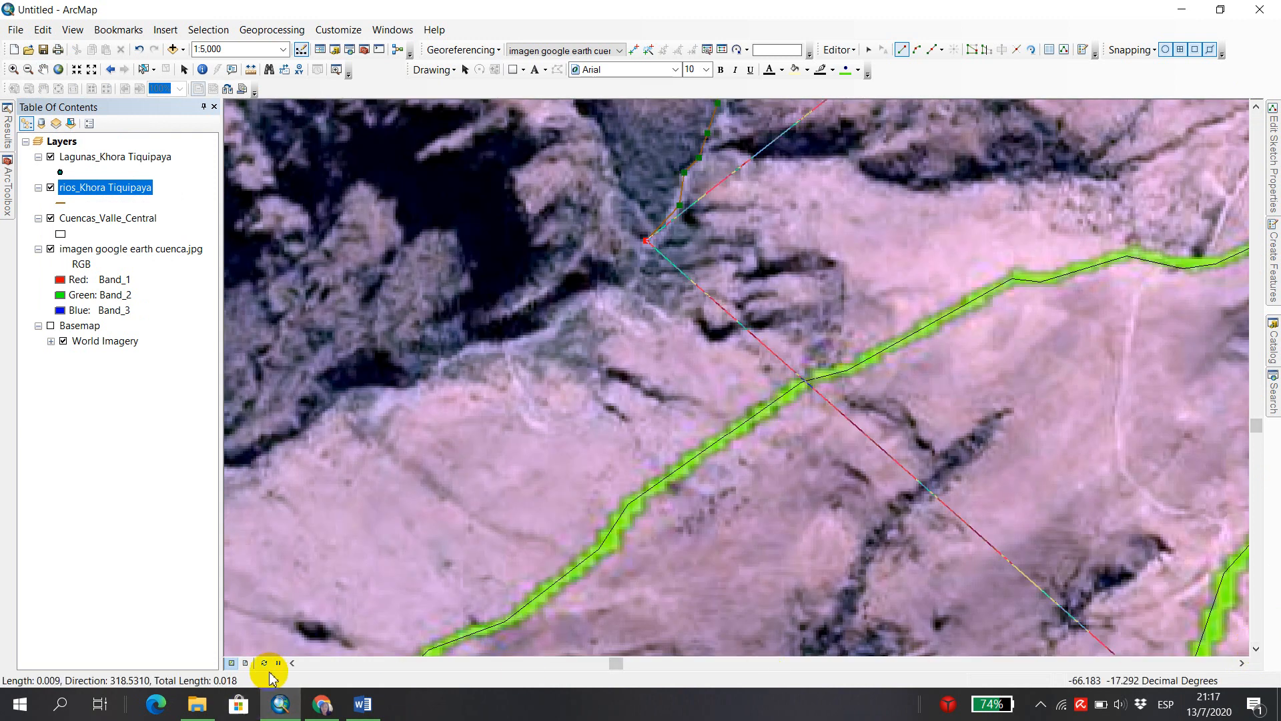
pyautogui.click(292, 662)
pyautogui.click(292, 662)
pyautogui.click(292, 663)
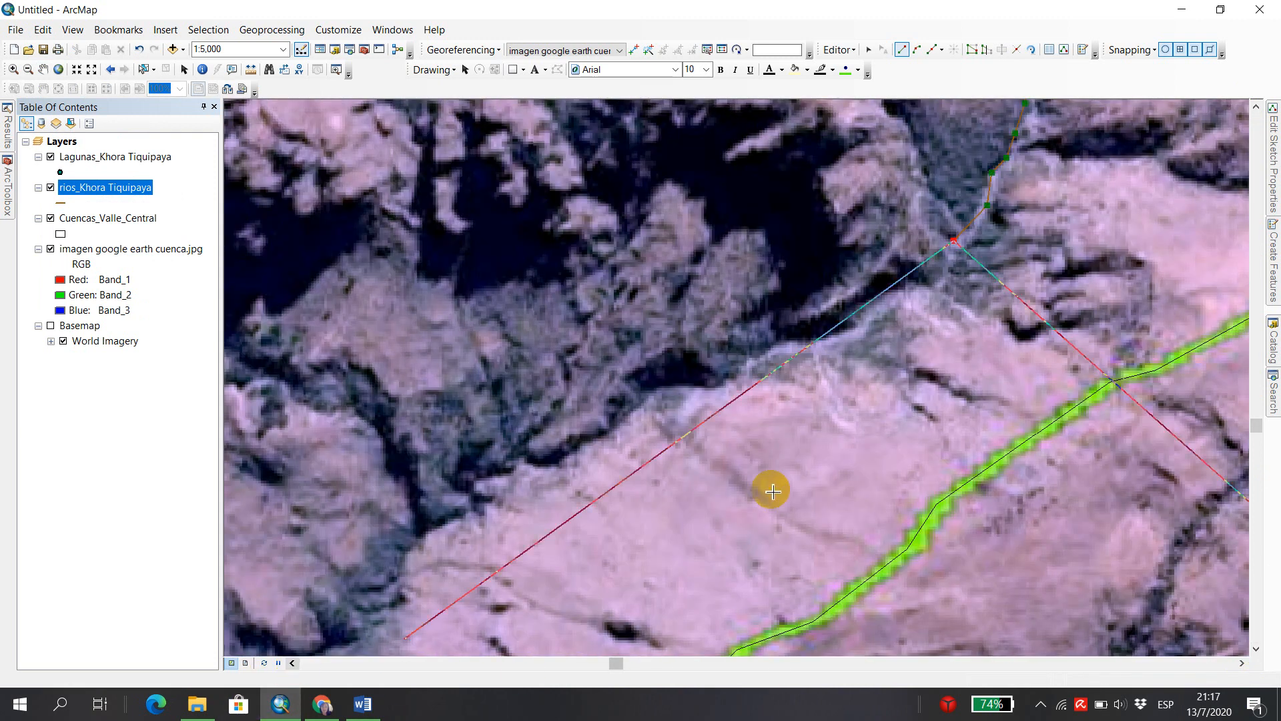
pyautogui.click(944, 276)
pyautogui.click(933, 292)
pyautogui.click(913, 289)
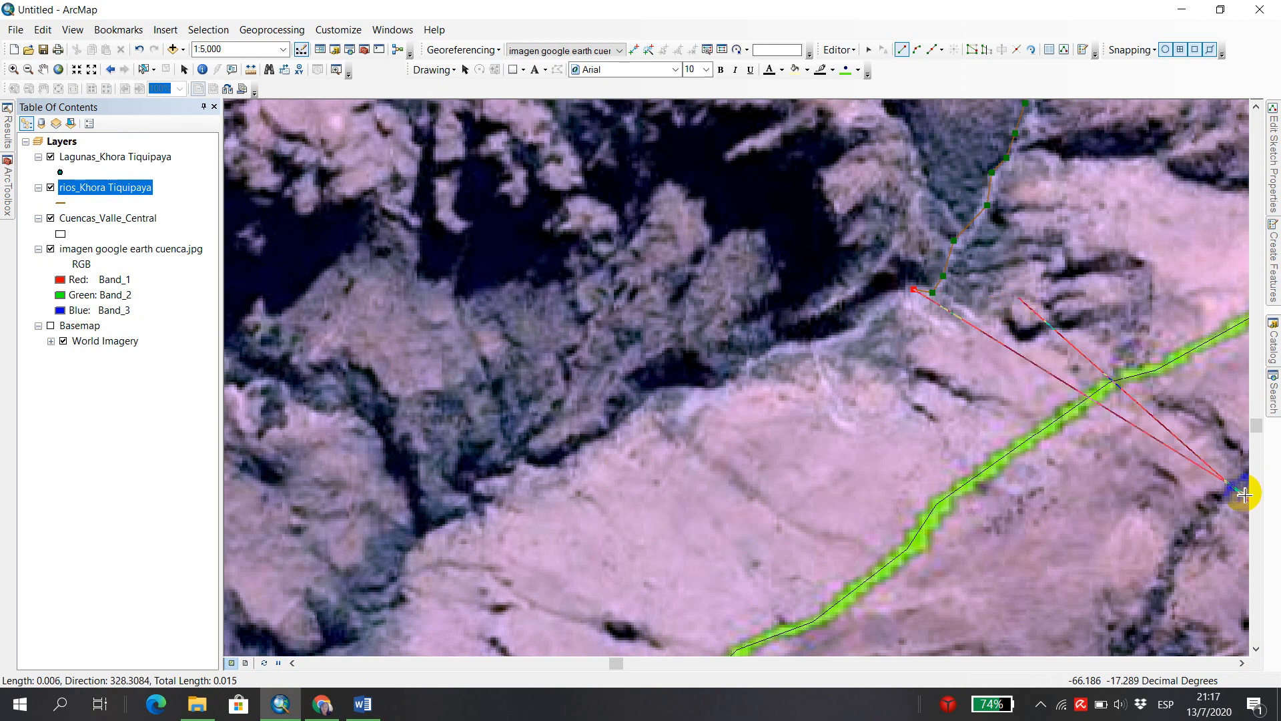
pyautogui.click(900, 295)
pyautogui.click(882, 302)
pyautogui.click(866, 315)
pyautogui.click(855, 328)
pyautogui.click(835, 338)
# Digitize the remaining lower reach southwestward along the edge of the dark slopes and finish the river line.
pyautogui.click(793, 345)
pyautogui.click(740, 371)
pyautogui.click(723, 383)
pyautogui.click(706, 388)
pyautogui.click(684, 381)
pyautogui.click(655, 388)
pyautogui.click(647, 396)
pyautogui.click(617, 425)
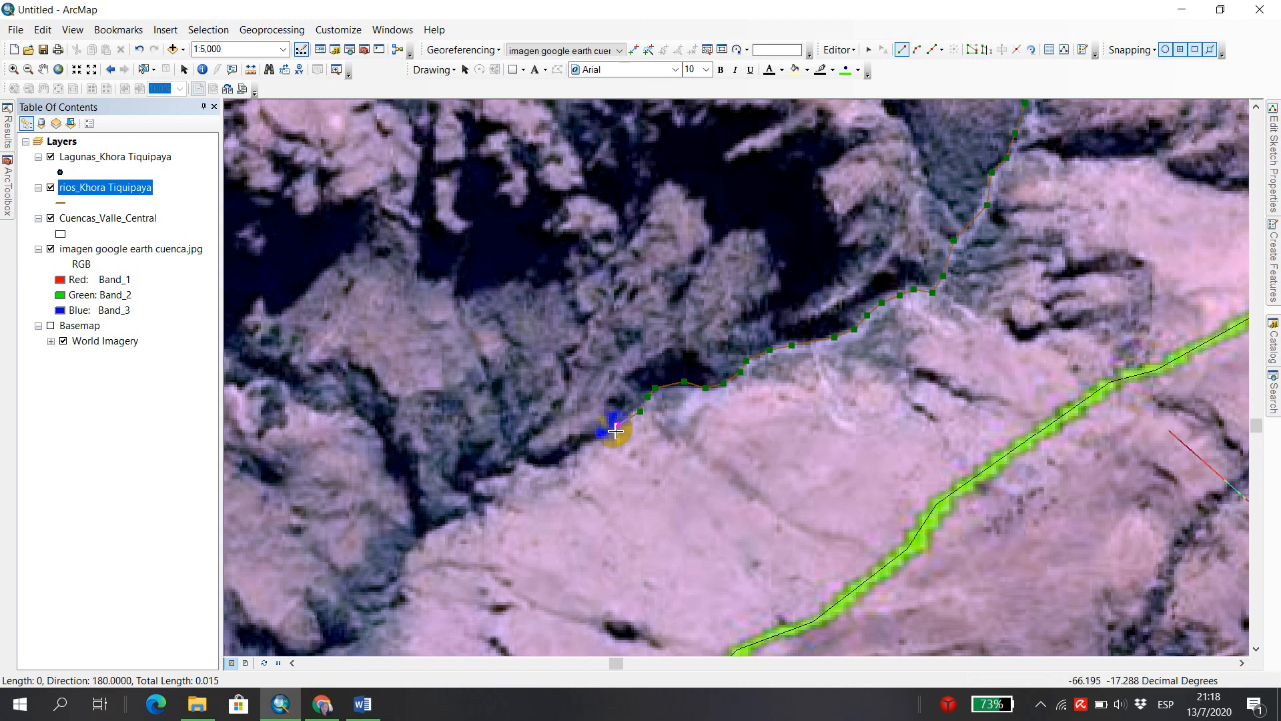
pyautogui.click(596, 438)
pyautogui.click(560, 443)
pyautogui.click(539, 465)
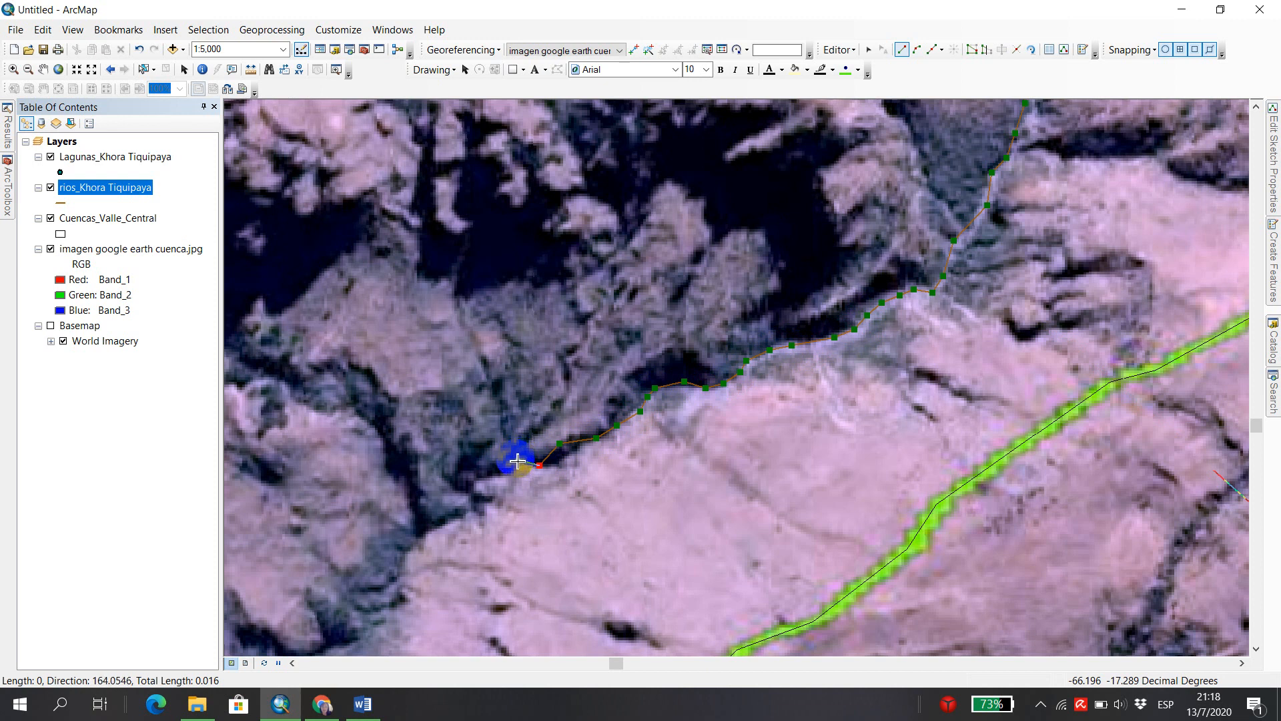
pyautogui.doubleClick(517, 461)
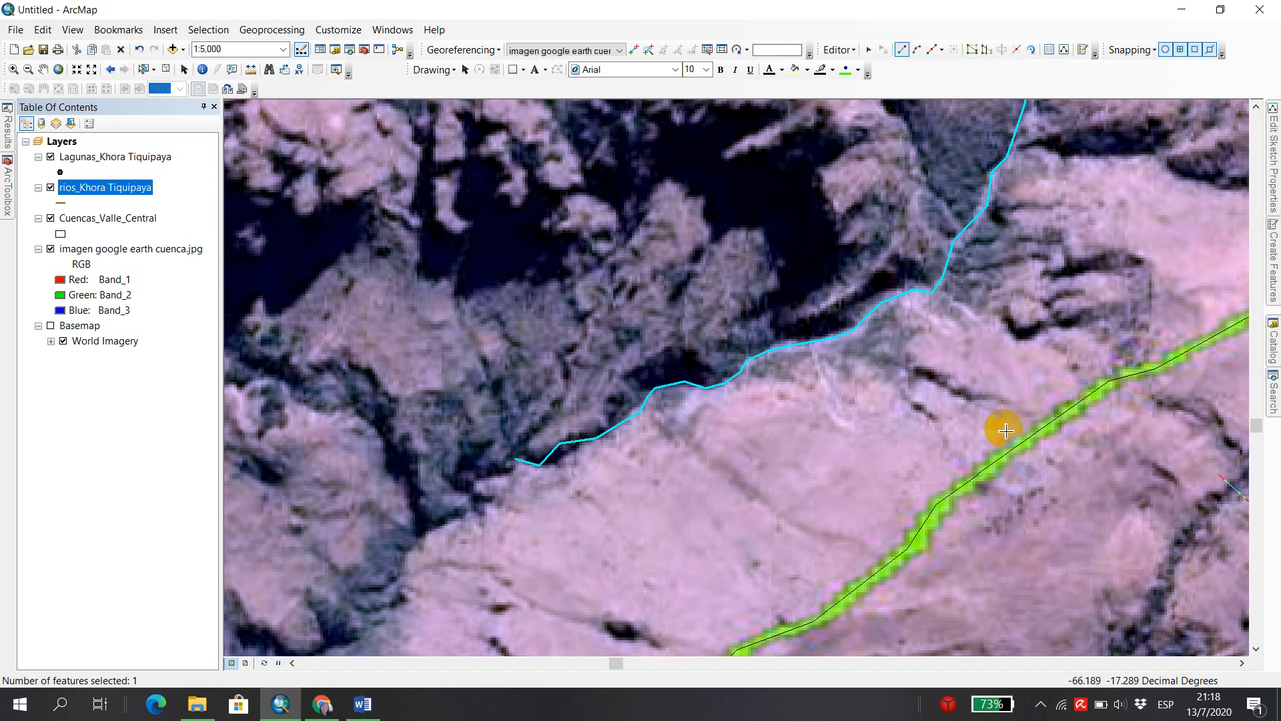
# Start a second river with the Line tool and digitize it down the northern gully, snapping to the first river's lower endpoint.
pyautogui.scroll(-3, 1092, 238)
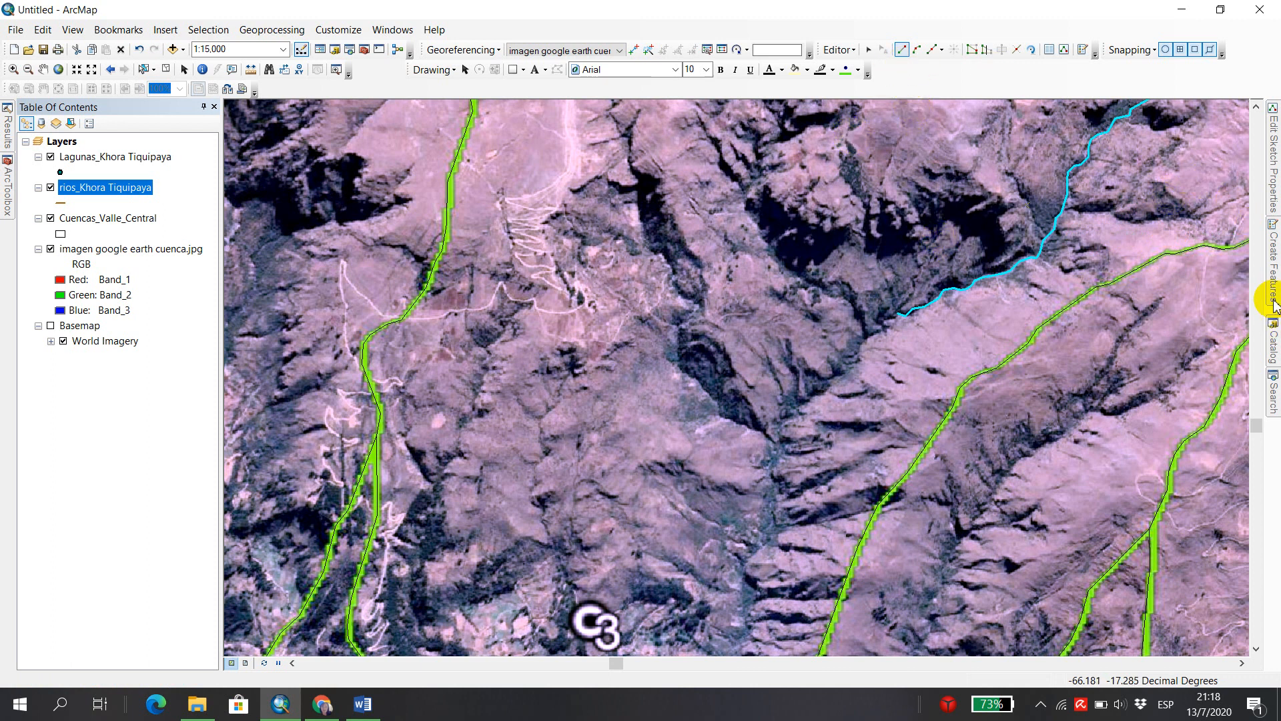
pyautogui.click(986, 264)
pyautogui.scroll(4, 944, 220)
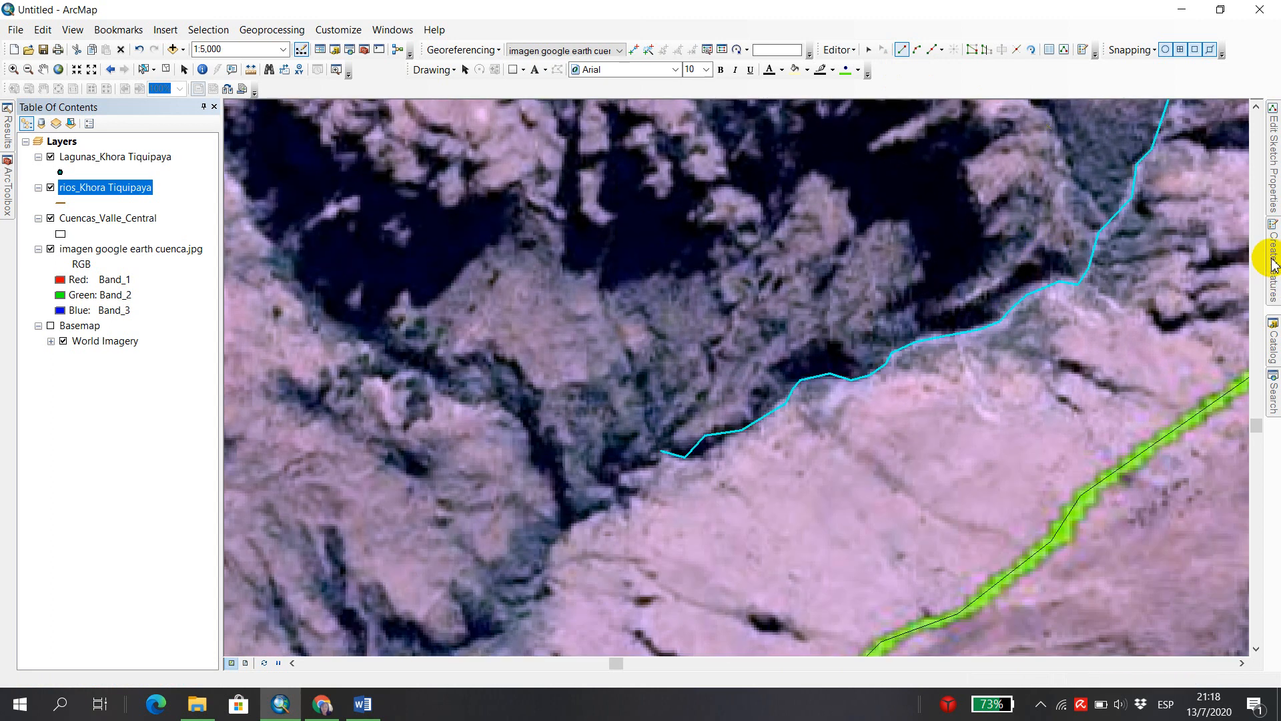
pyautogui.moveTo(1271, 258)
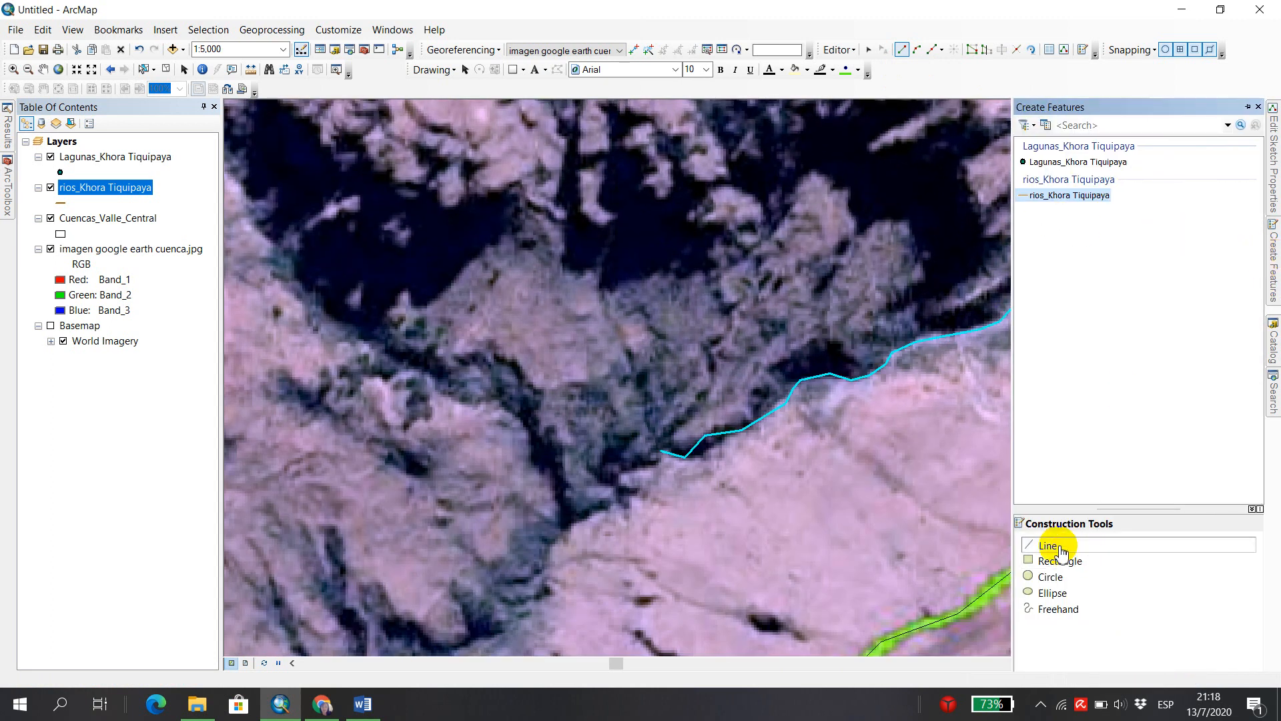
pyautogui.click(1057, 546)
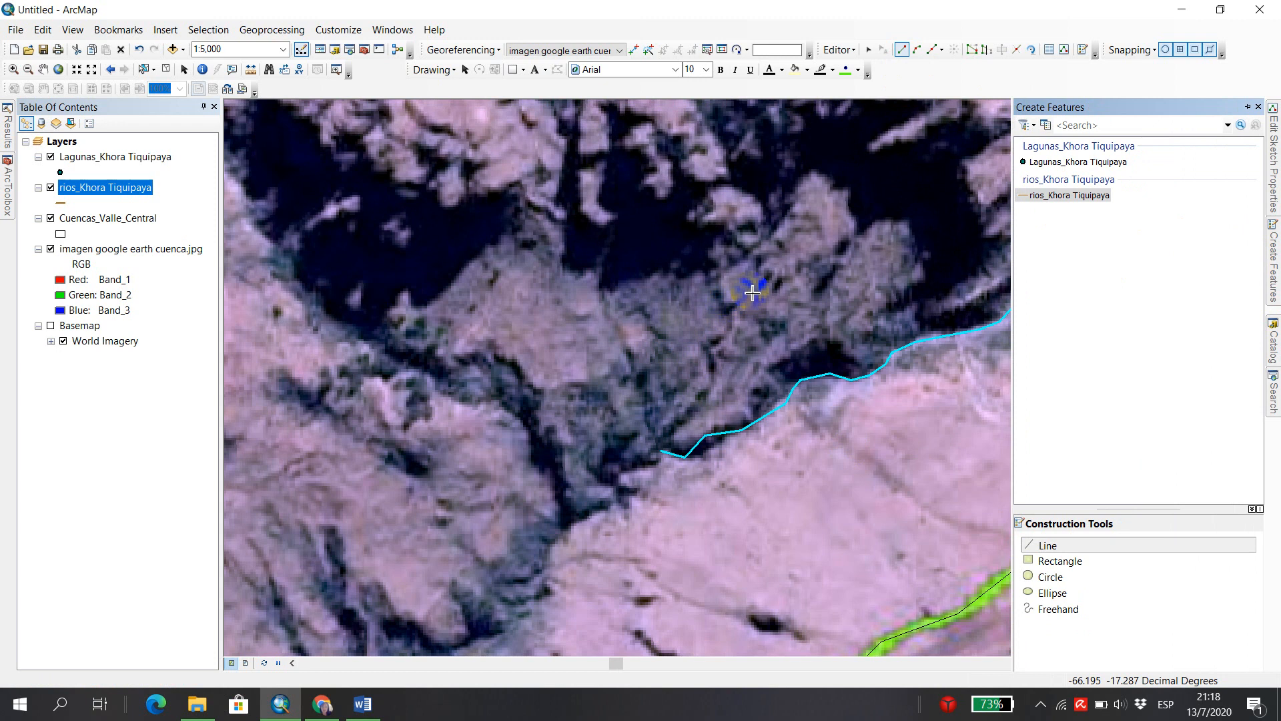
pyautogui.click(752, 289)
pyautogui.click(736, 308)
pyautogui.click(736, 326)
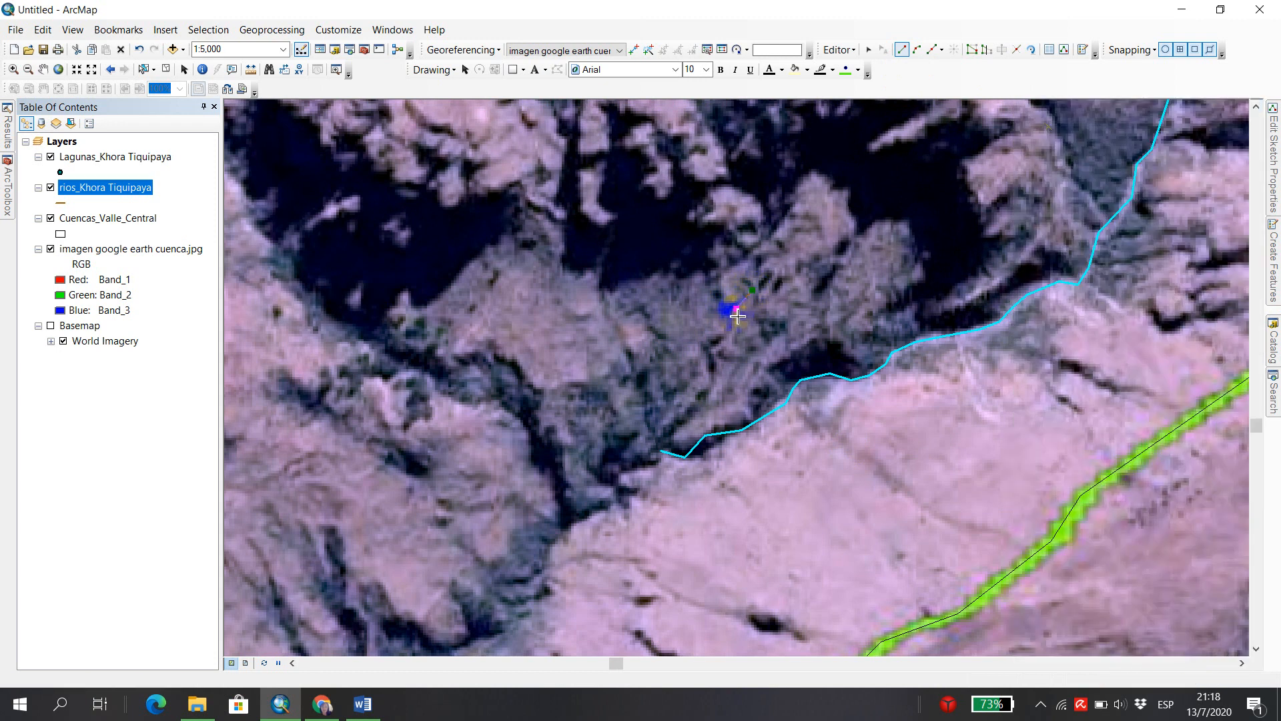
pyautogui.click(711, 347)
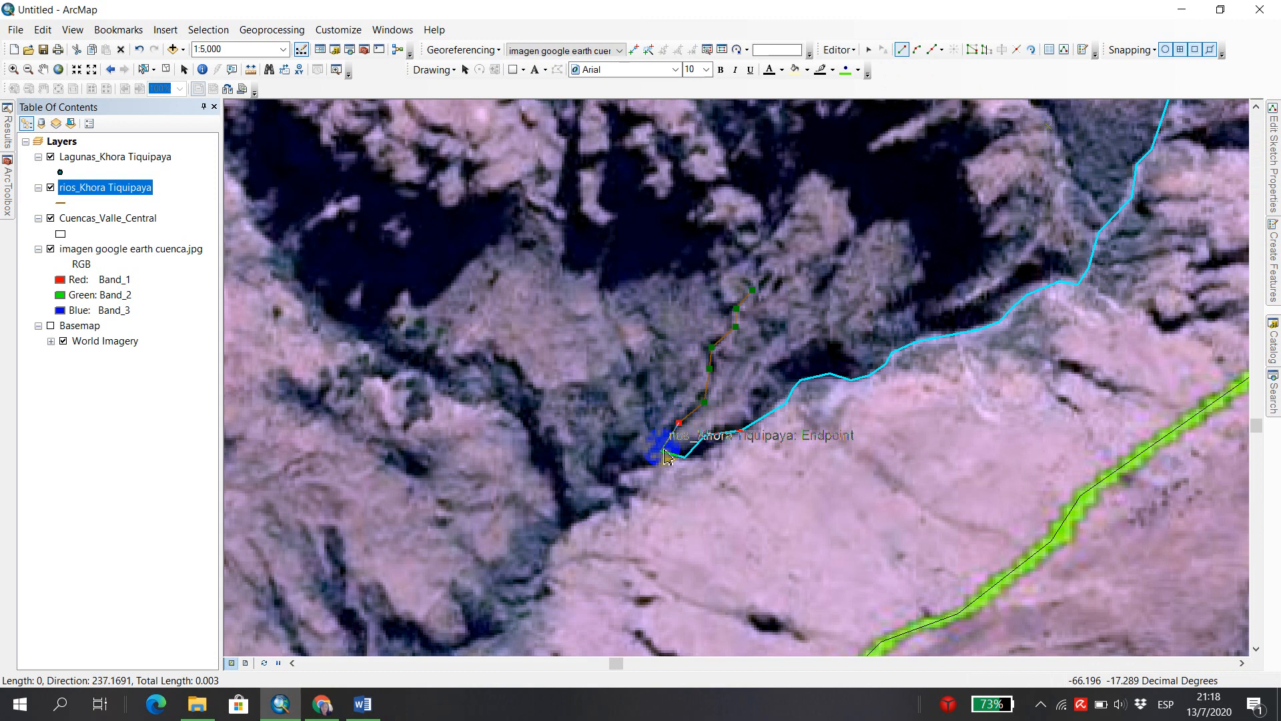
pyautogui.click(660, 454)
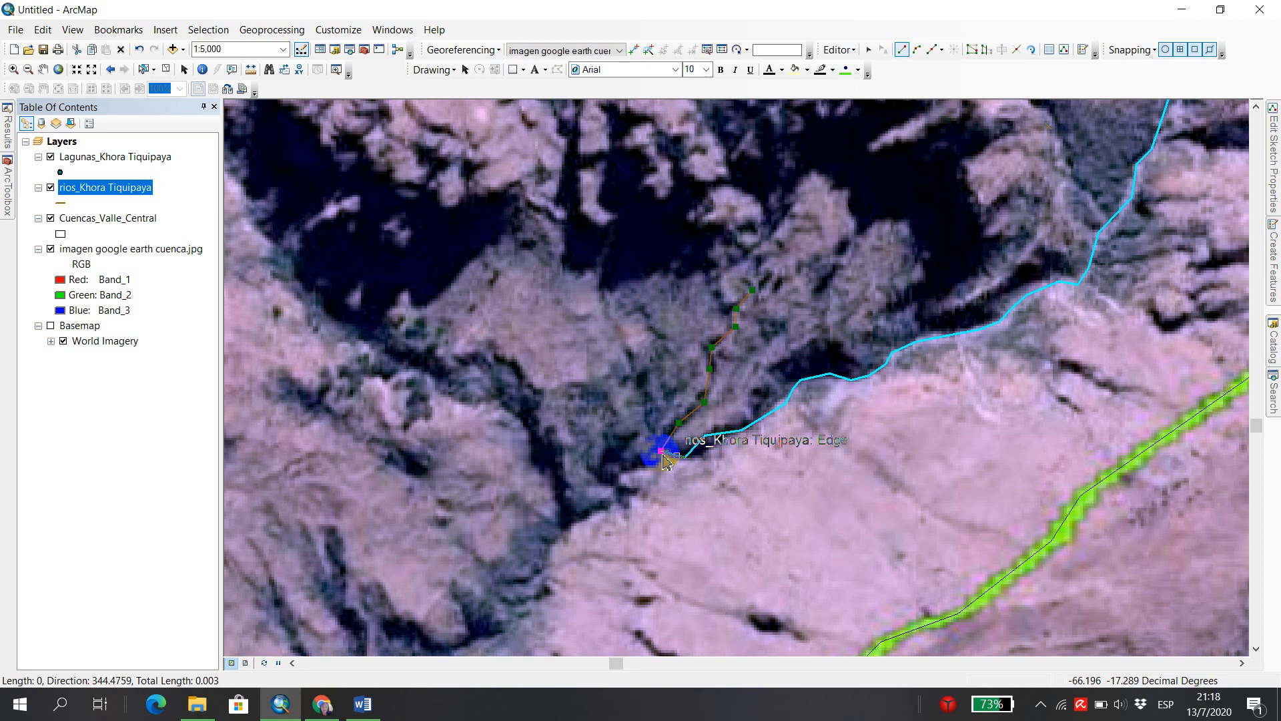
# Continue the second river southwestward past the first river's endpoint along the valley floor and finish the line.
pyautogui.click(653, 462)
pyautogui.click(615, 482)
pyautogui.click(618, 501)
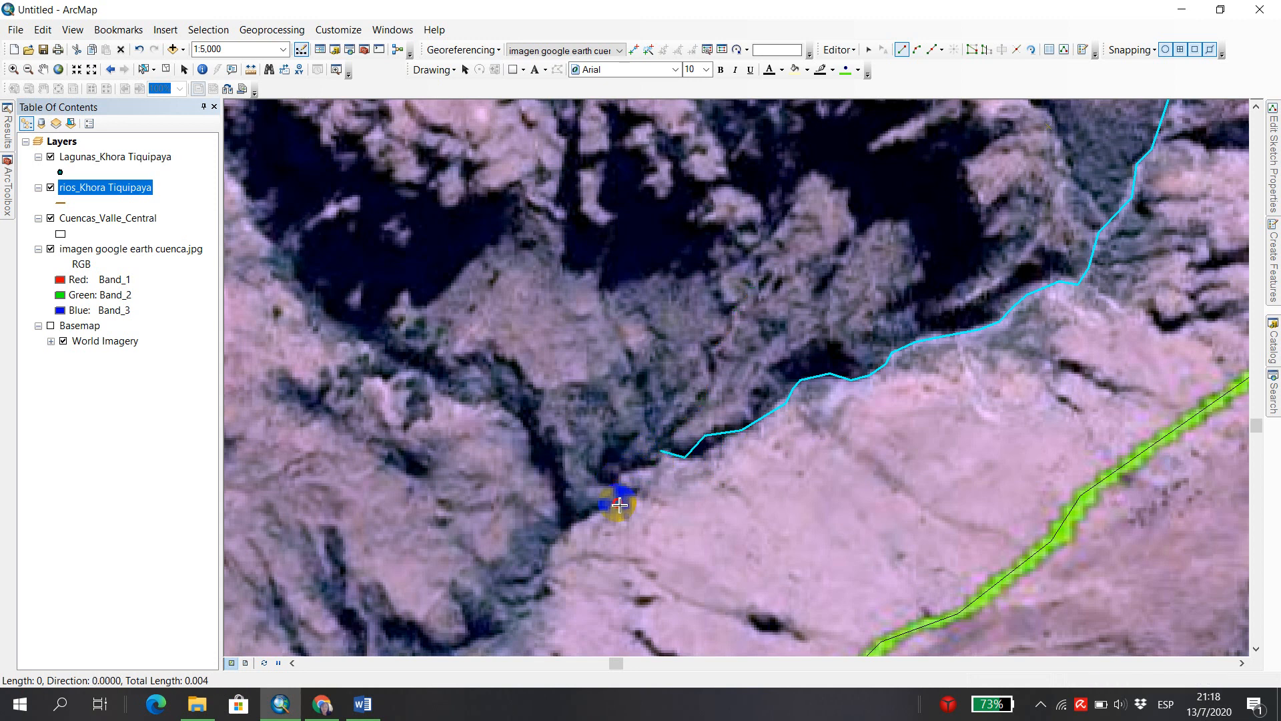
pyautogui.click(588, 517)
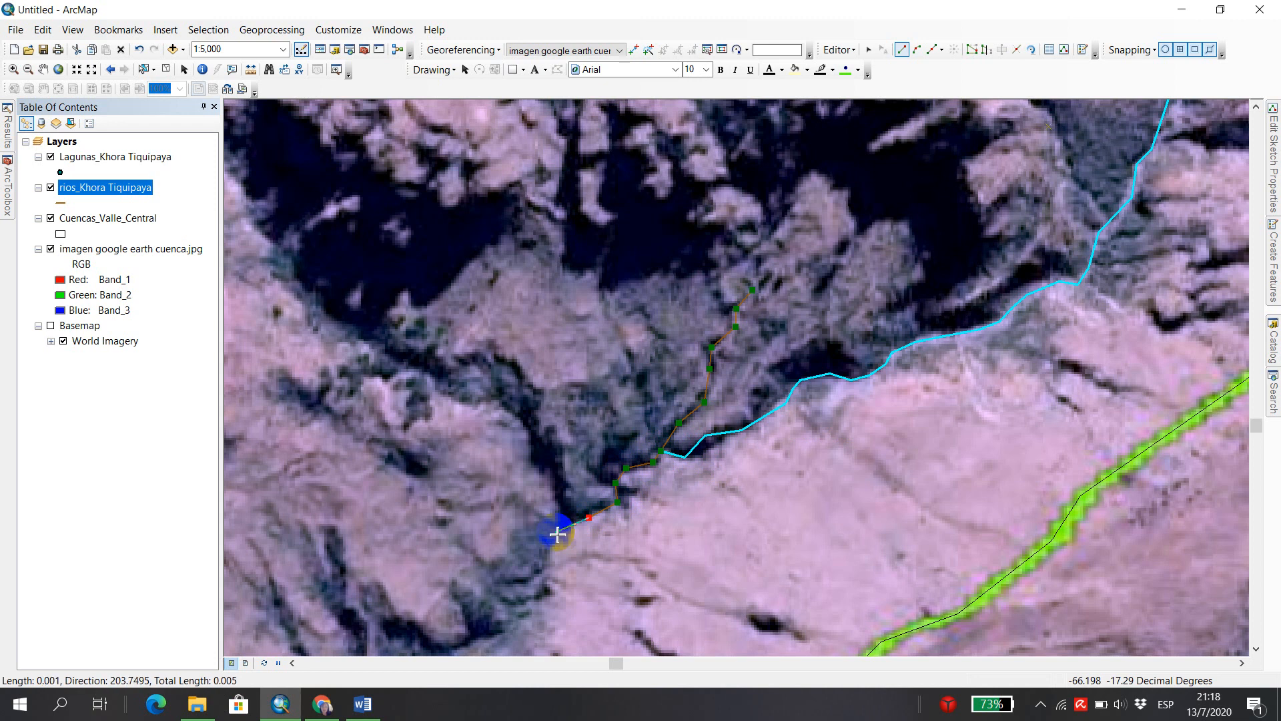
pyautogui.doubleClick(560, 534)
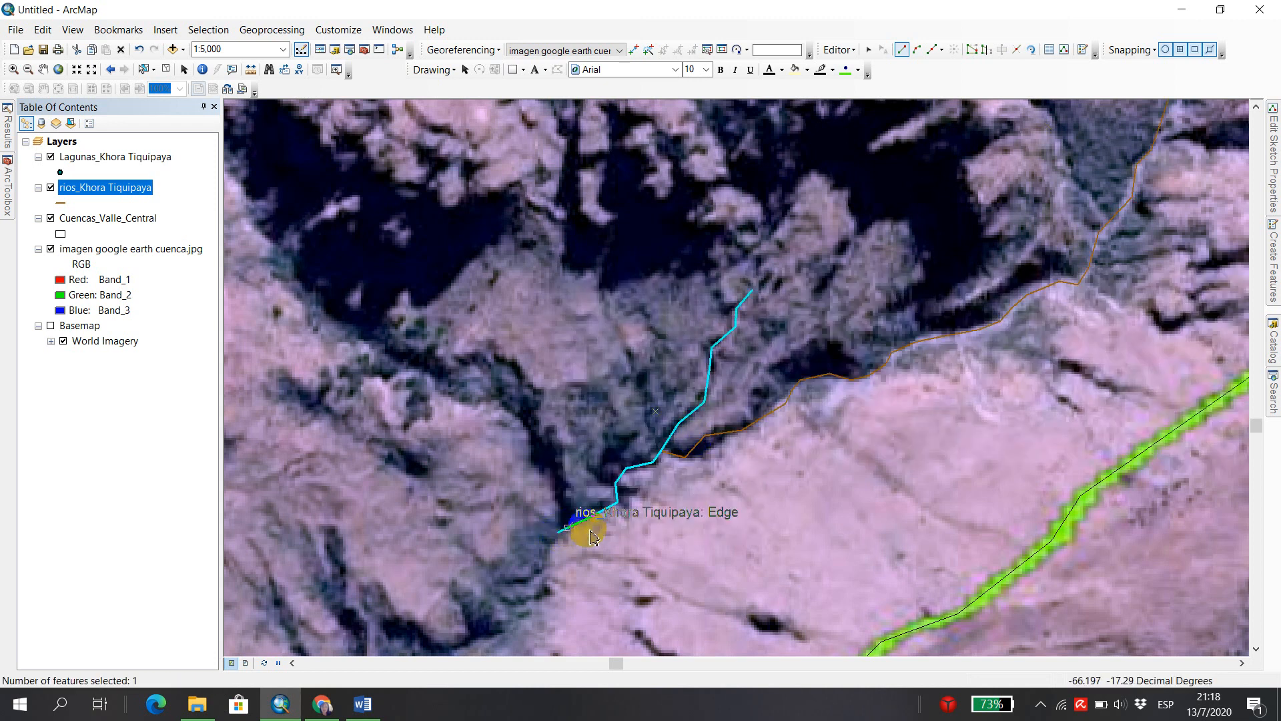
# Open the attribute table of the rios_Khora Tiquipaya layer beside the digitized rivers.
pyautogui.scroll(-3, 718, 411)
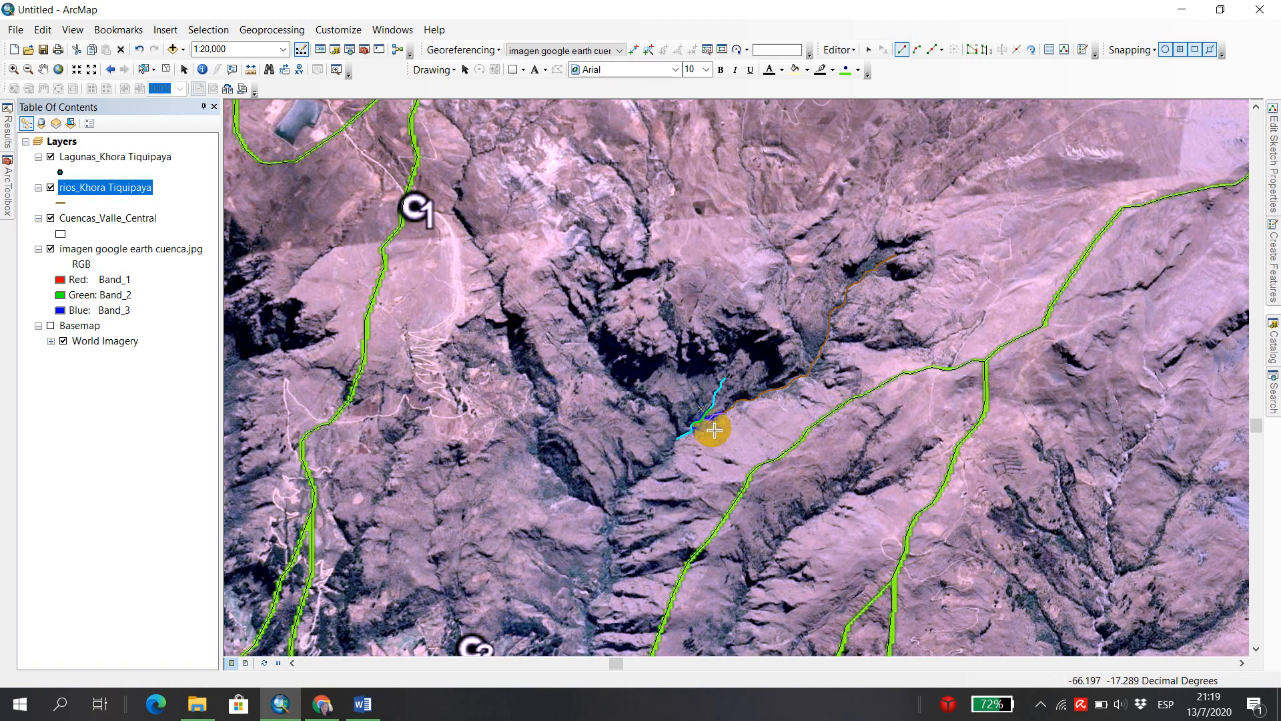
pyautogui.rightClick(87, 189)
pyautogui.click(188, 231)
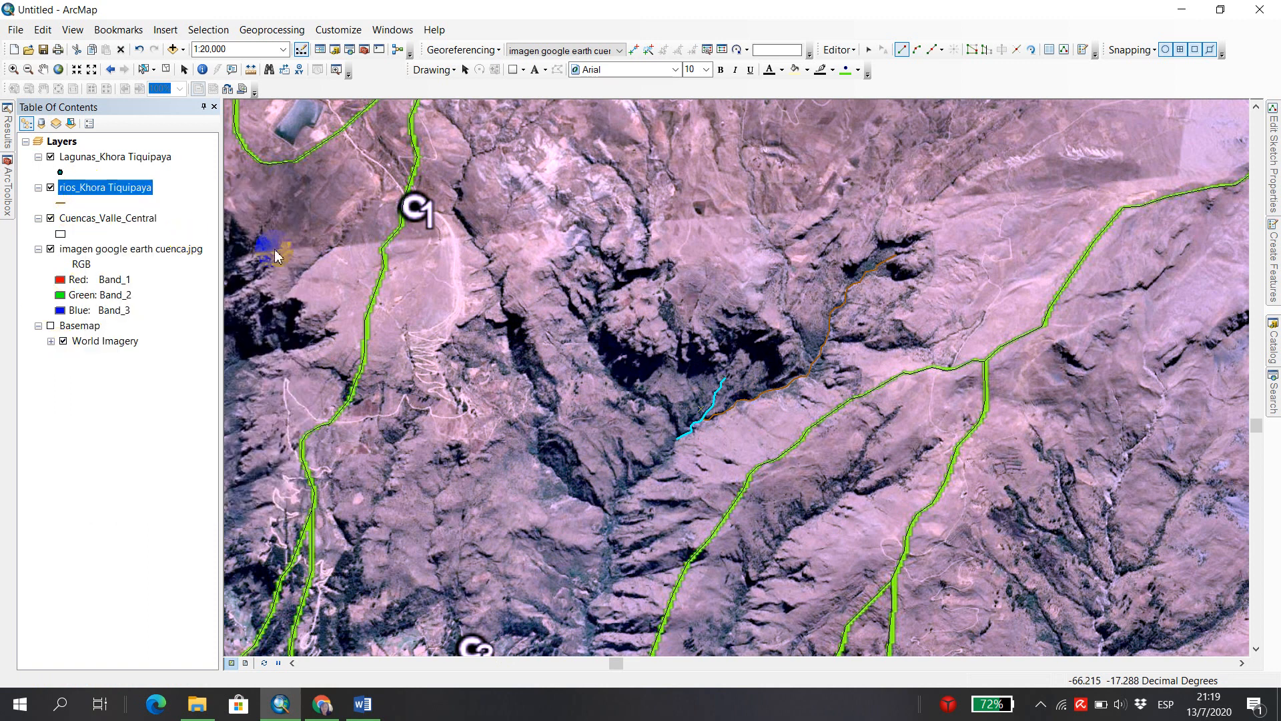
pyautogui.moveTo(391, 92); pyautogui.dragTo(347, 218)
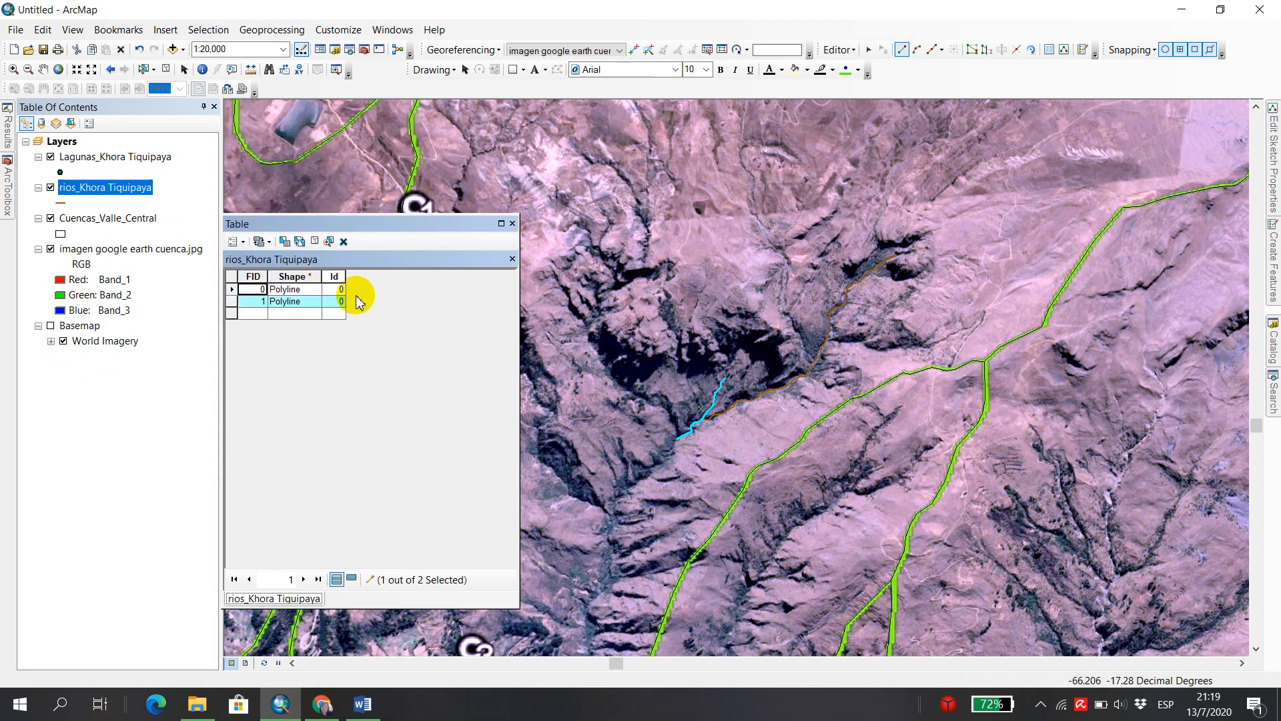
pyautogui.click(512, 224)
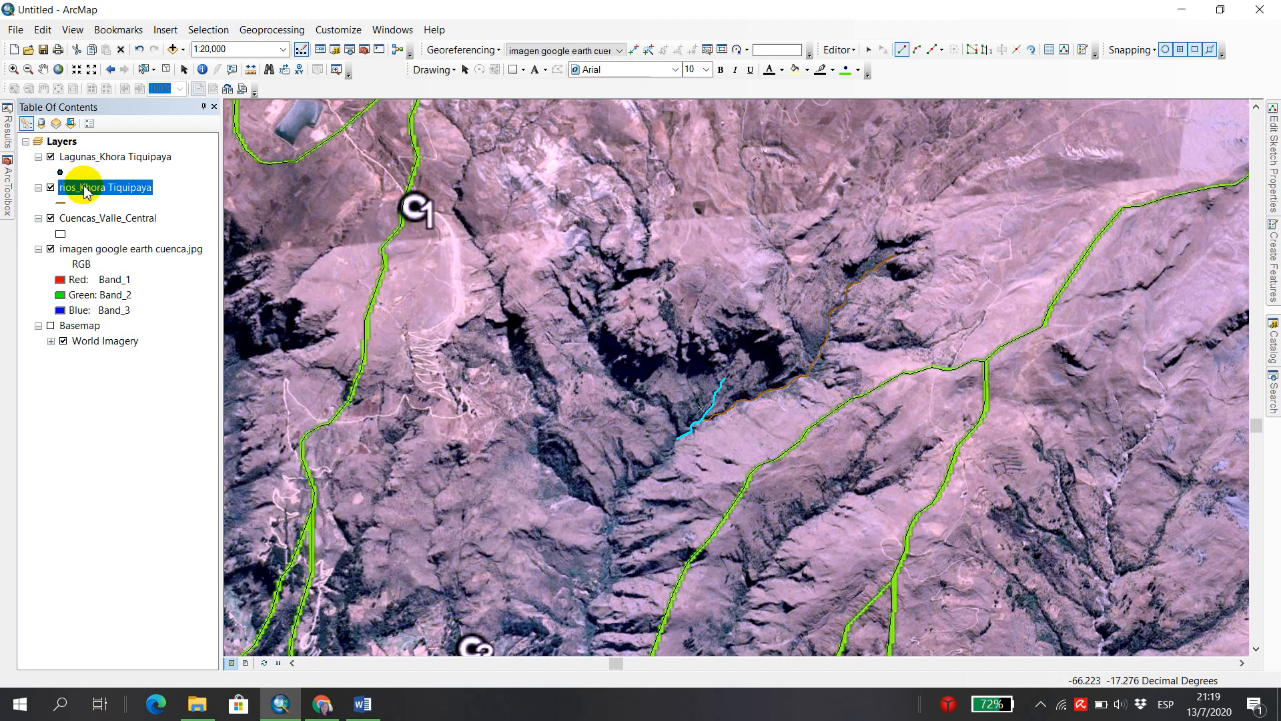
pyautogui.rightClick(86, 191)
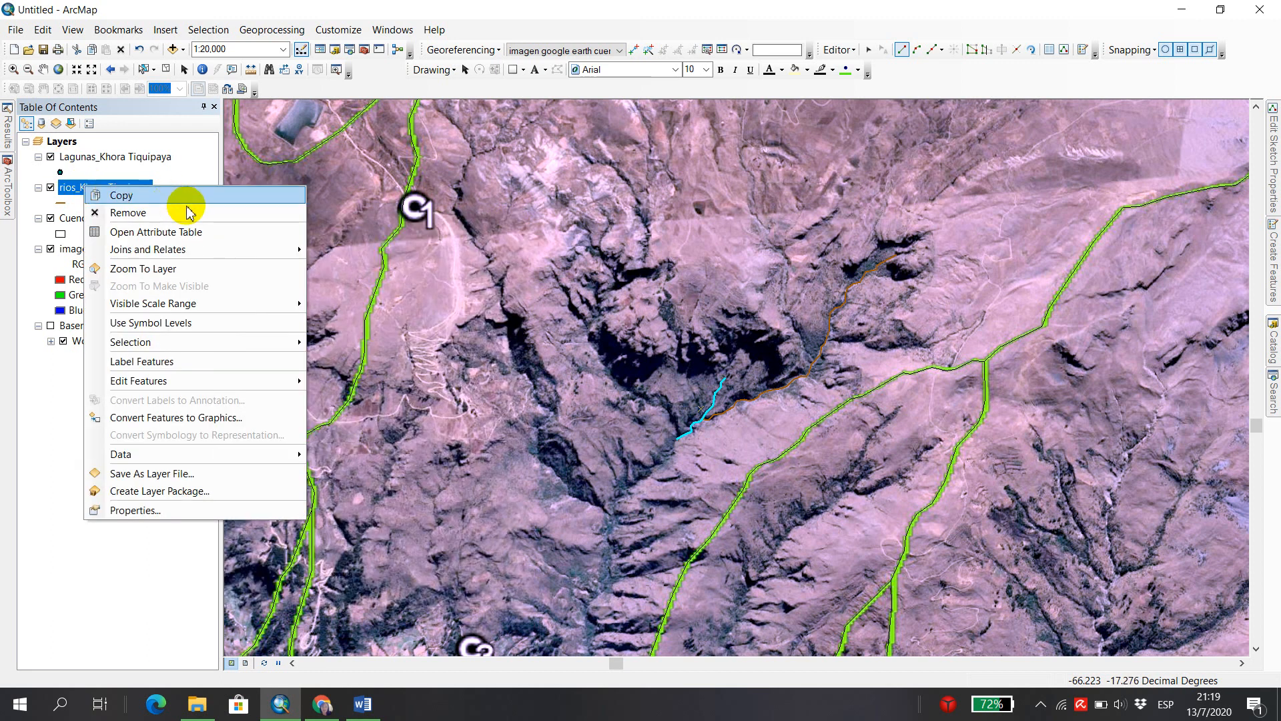
pyautogui.click(191, 235)
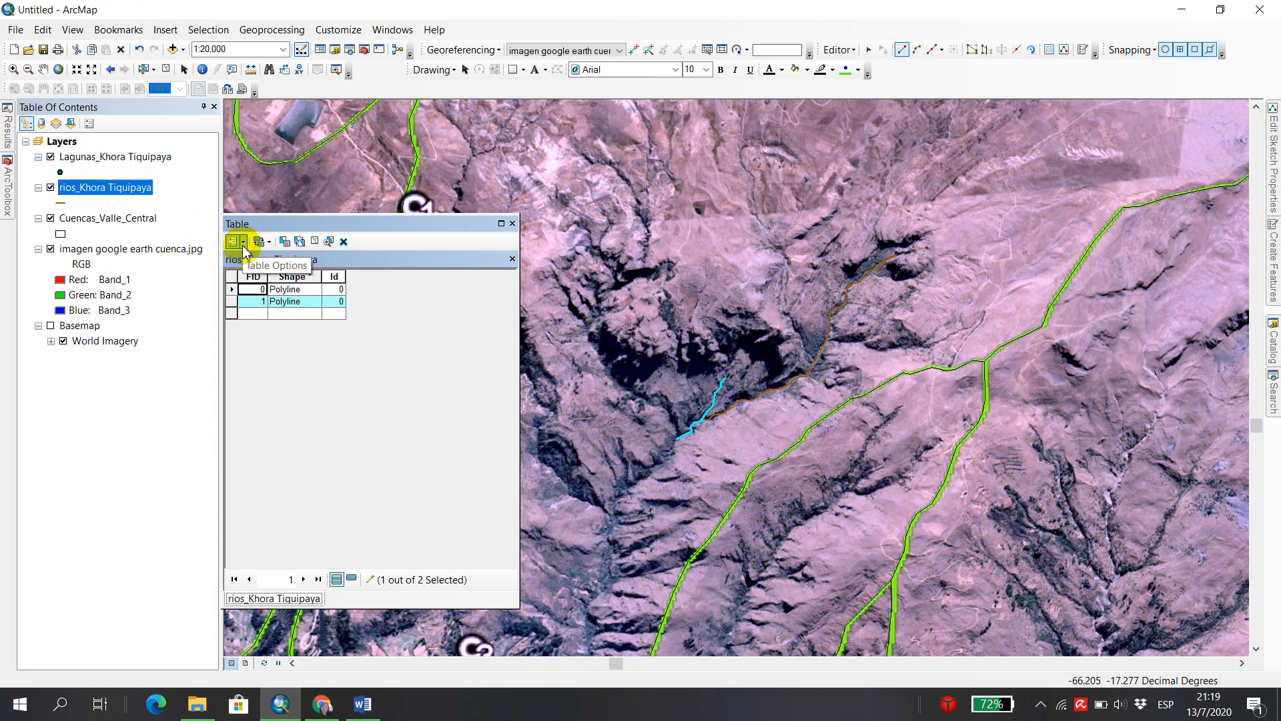
# Save the edits to the digitized rivers and stop the edit session.
pyautogui.click(840, 50)
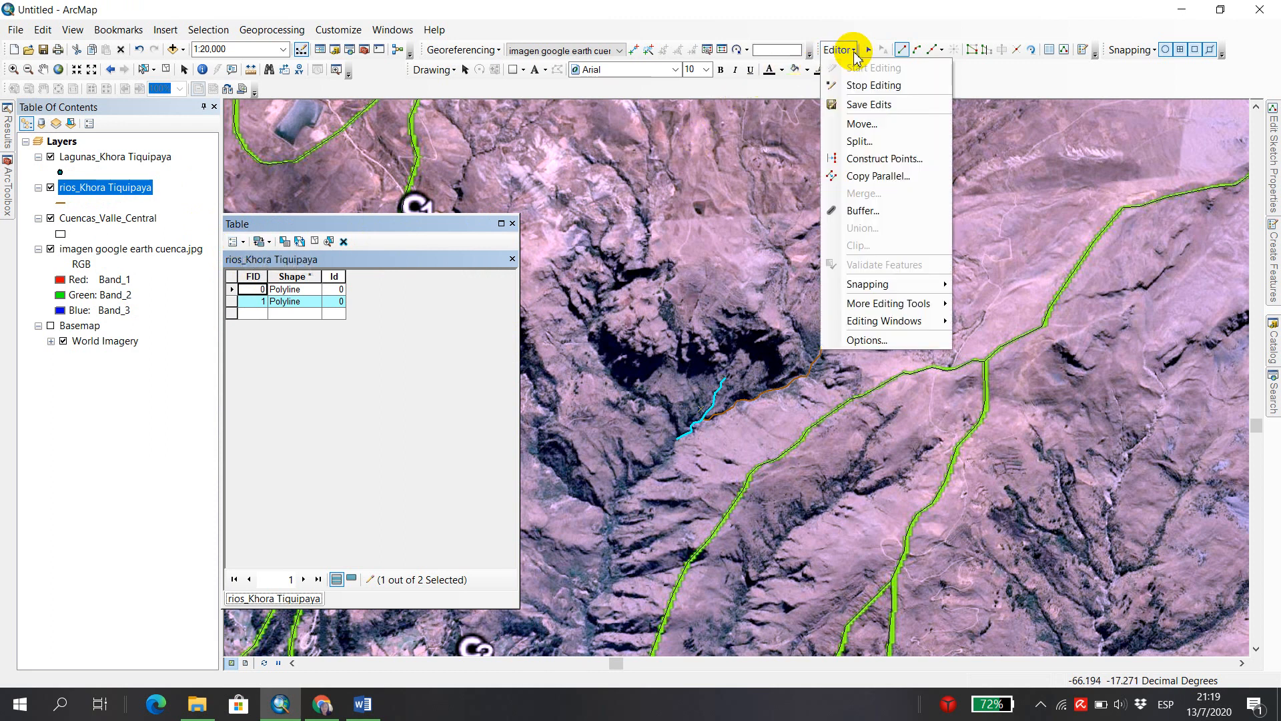
pyautogui.click(881, 107)
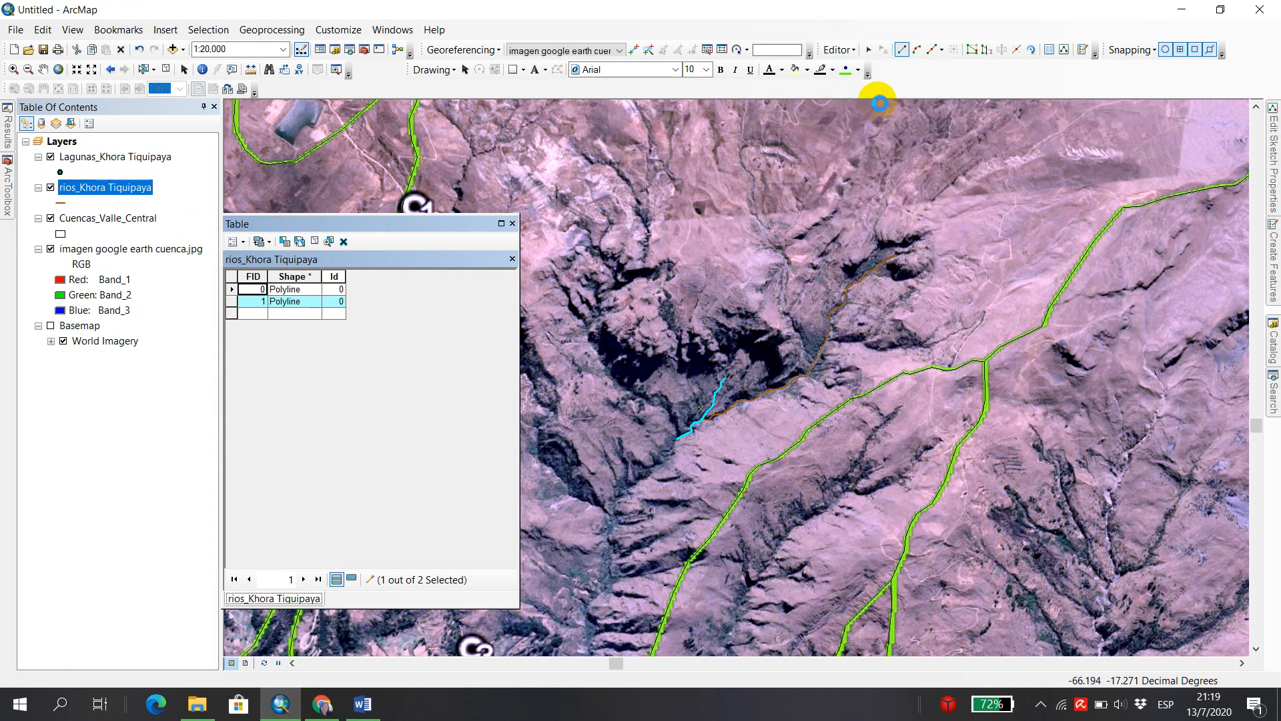
pyautogui.click(853, 50)
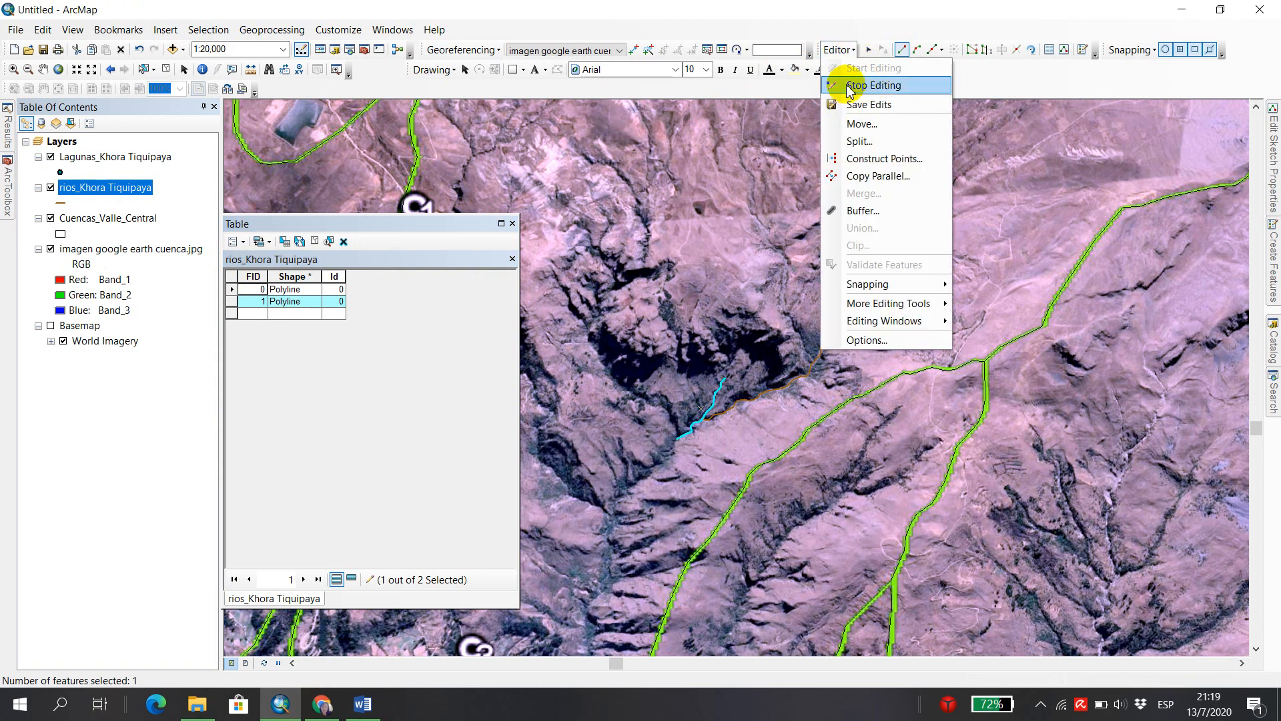
pyautogui.click(891, 86)
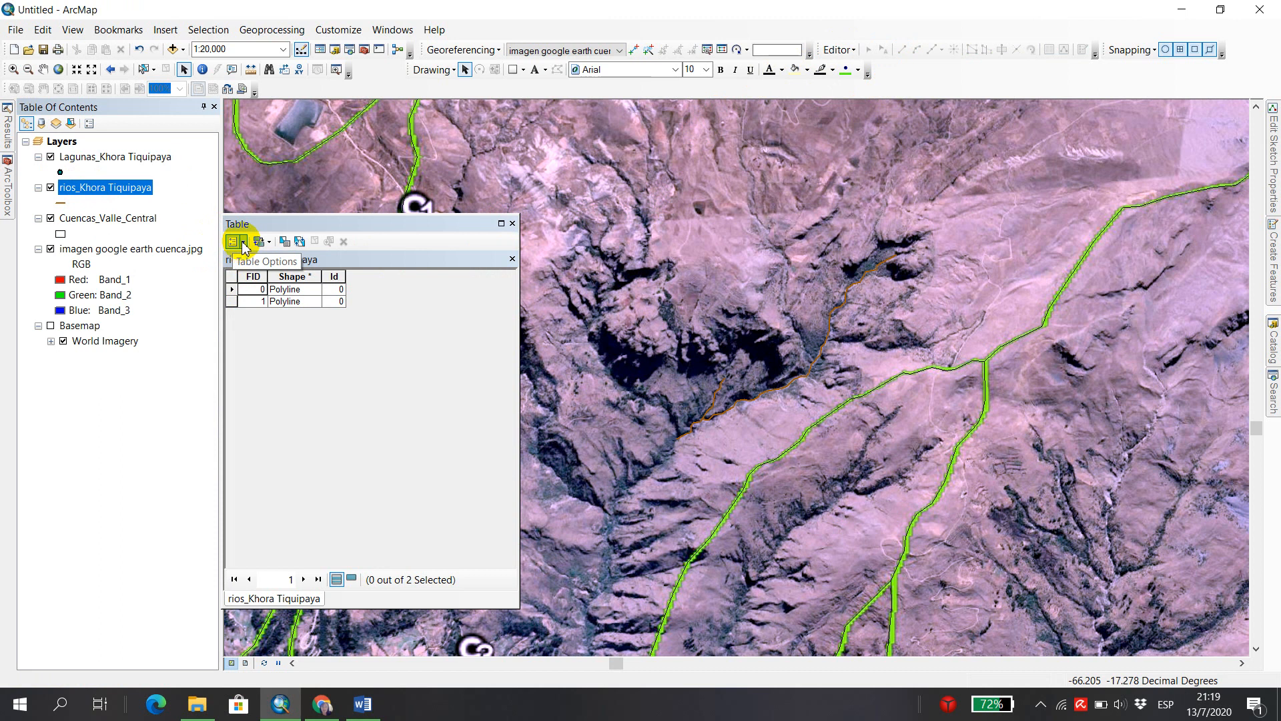
# Add a text field called Name with a length of 30 to the rios_Khora Tiquipaya attribute table.
pyautogui.click(244, 242)
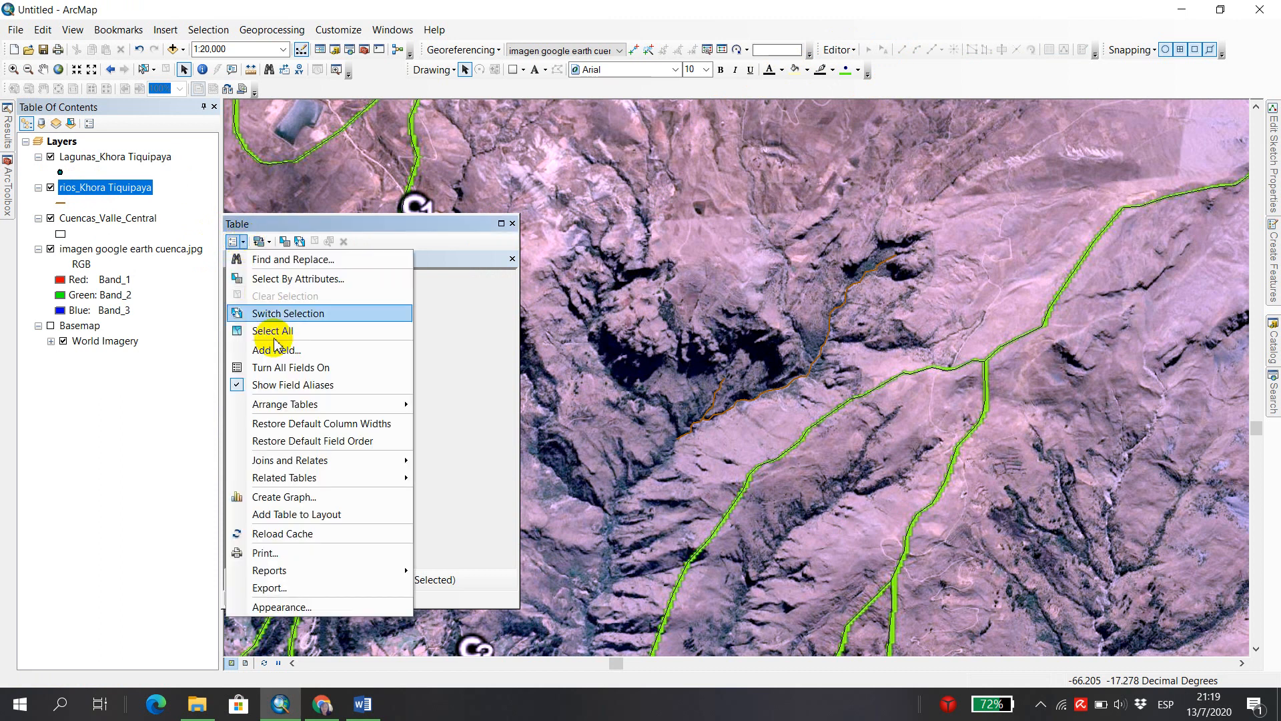
pyautogui.click(307, 350)
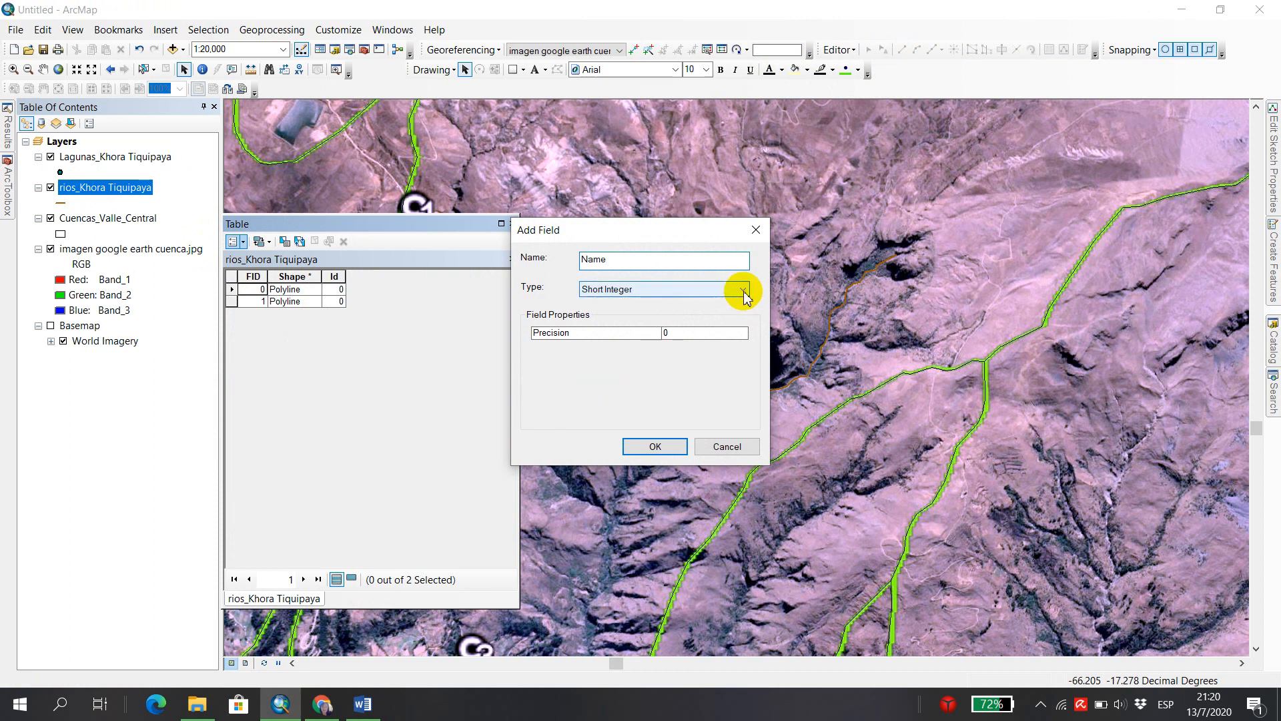
pyautogui.click(744, 293)
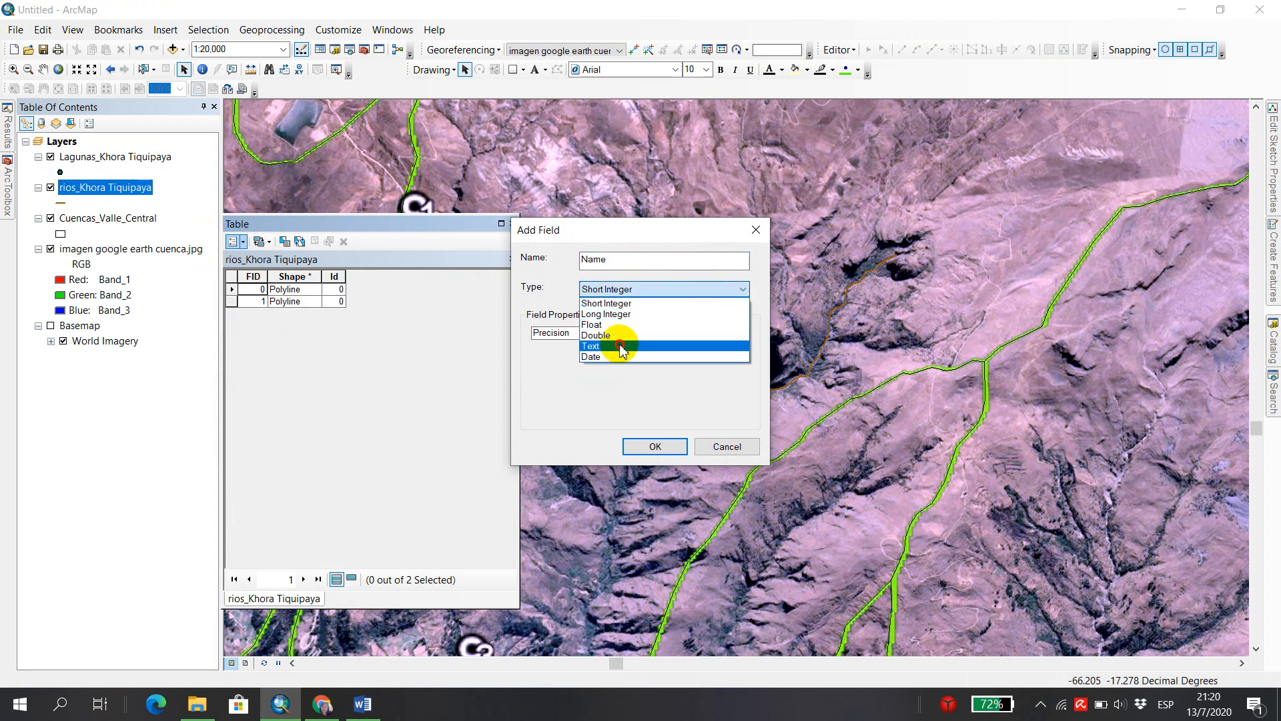
pyautogui.click(620, 348)
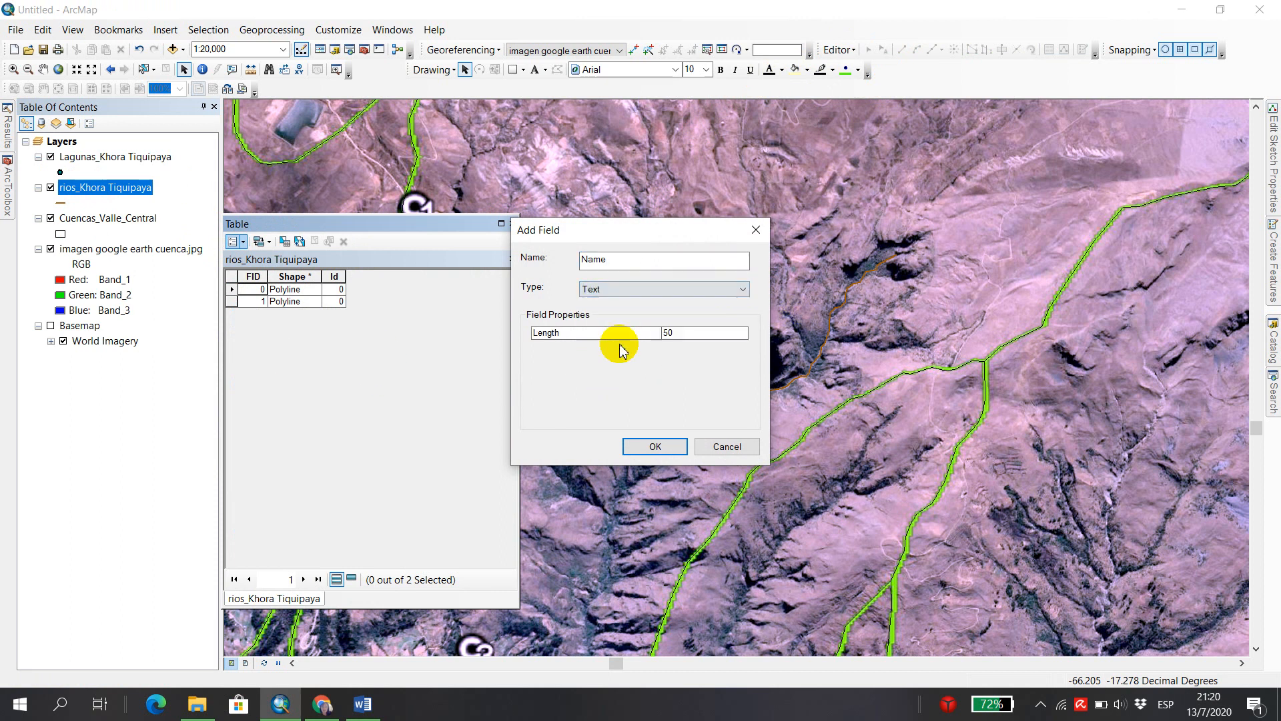
pyautogui.click(684, 335)
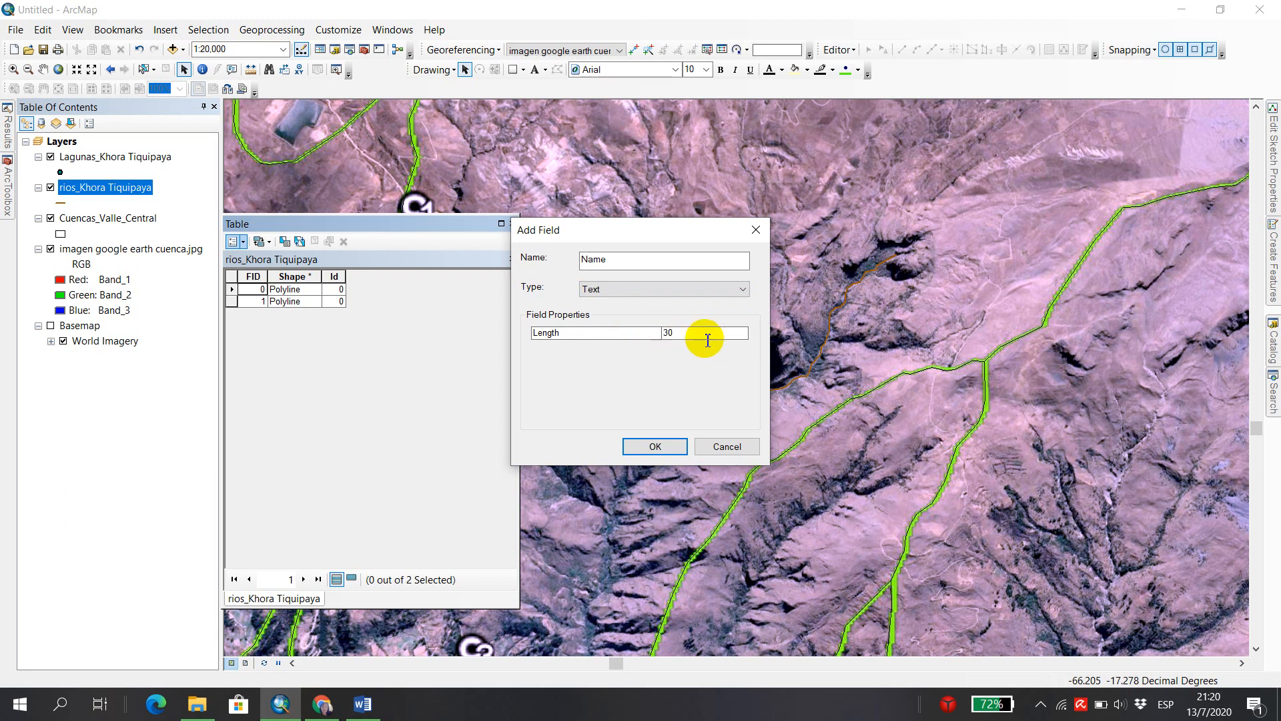
pyautogui.click(661, 446)
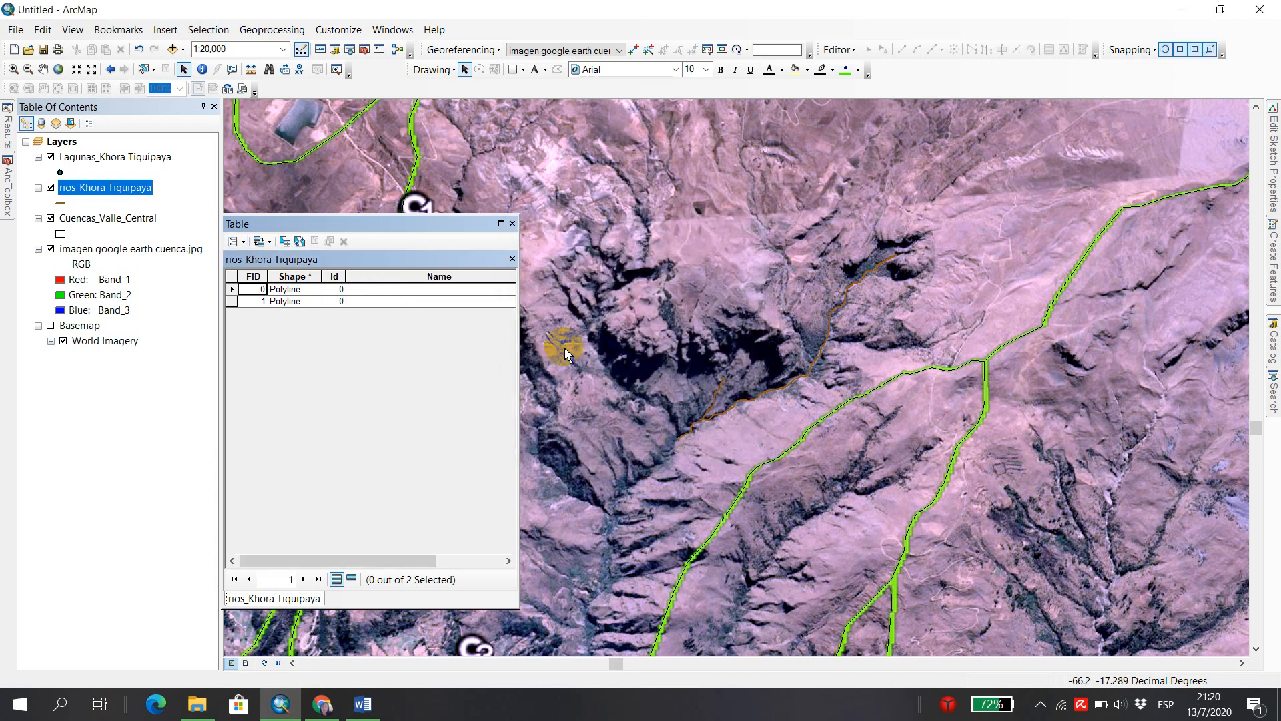
# Widen the river attribute table to show the whole Name column and start editing the rios_Khora Tiquipaya layer.
pyautogui.moveTo(519, 311); pyautogui.dragTo(636, 317)
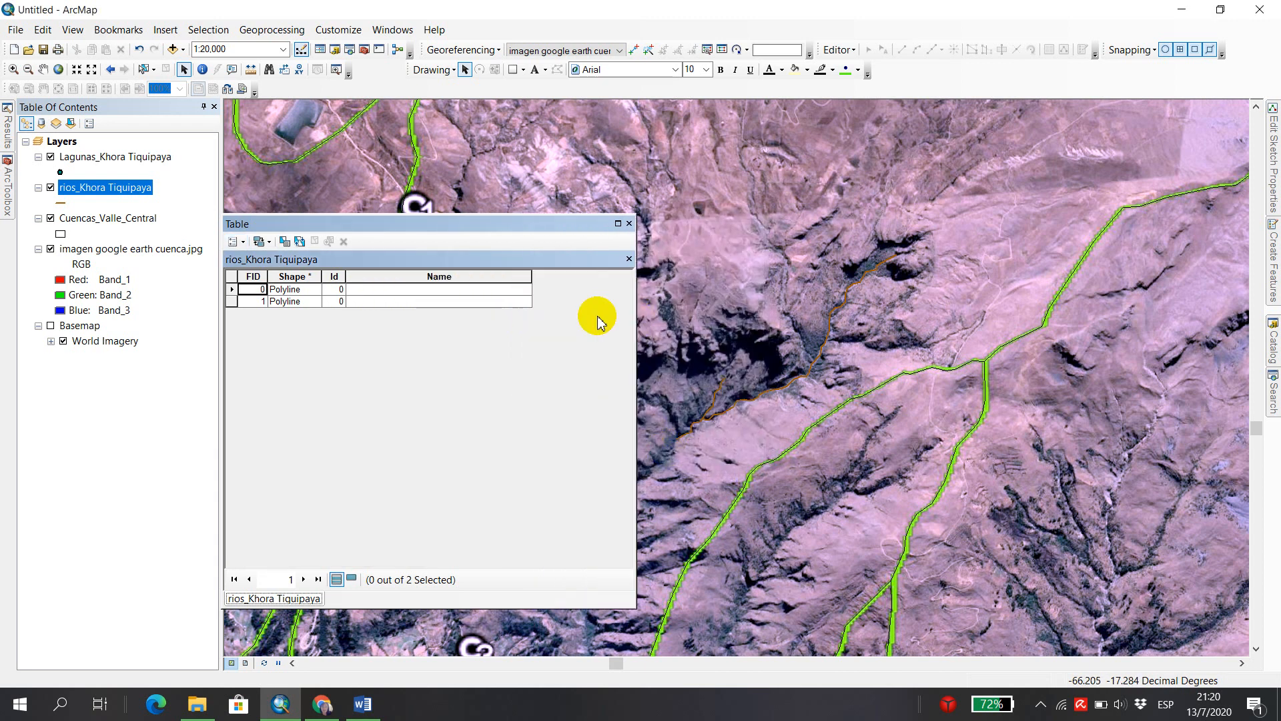
pyautogui.click(395, 292)
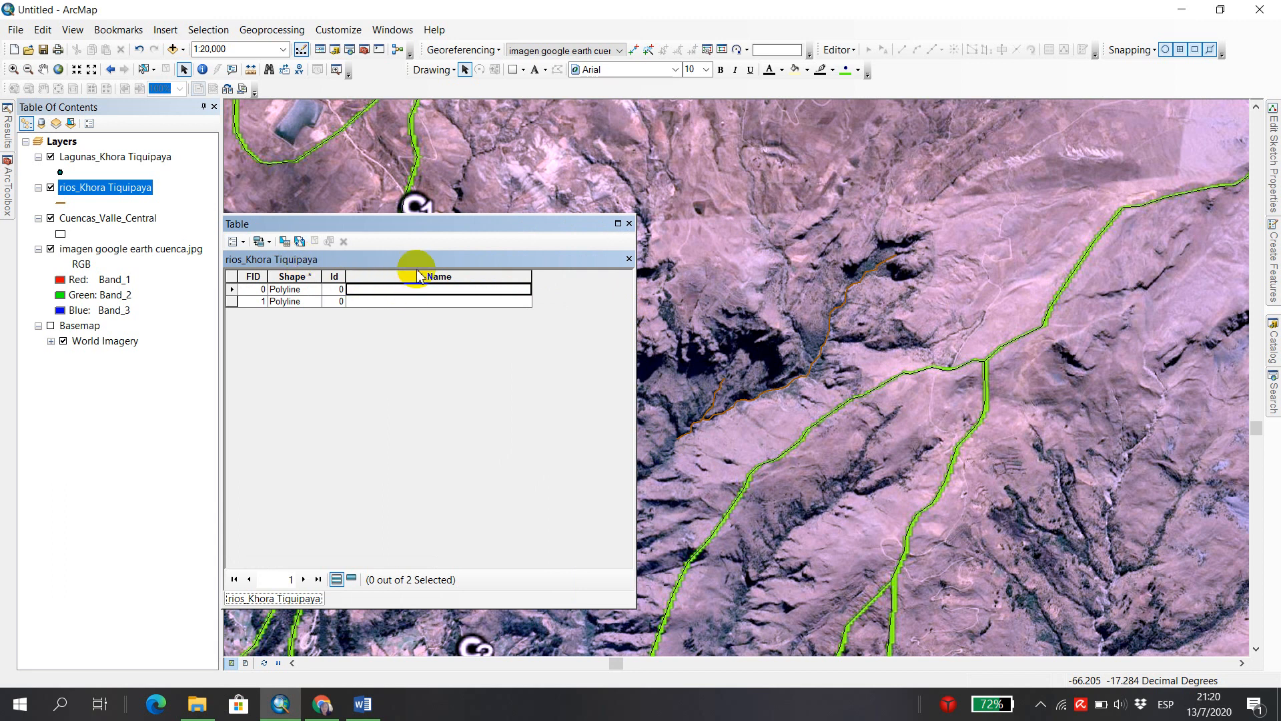
pyautogui.rightClick(105, 188)
pyautogui.moveTo(209, 386)
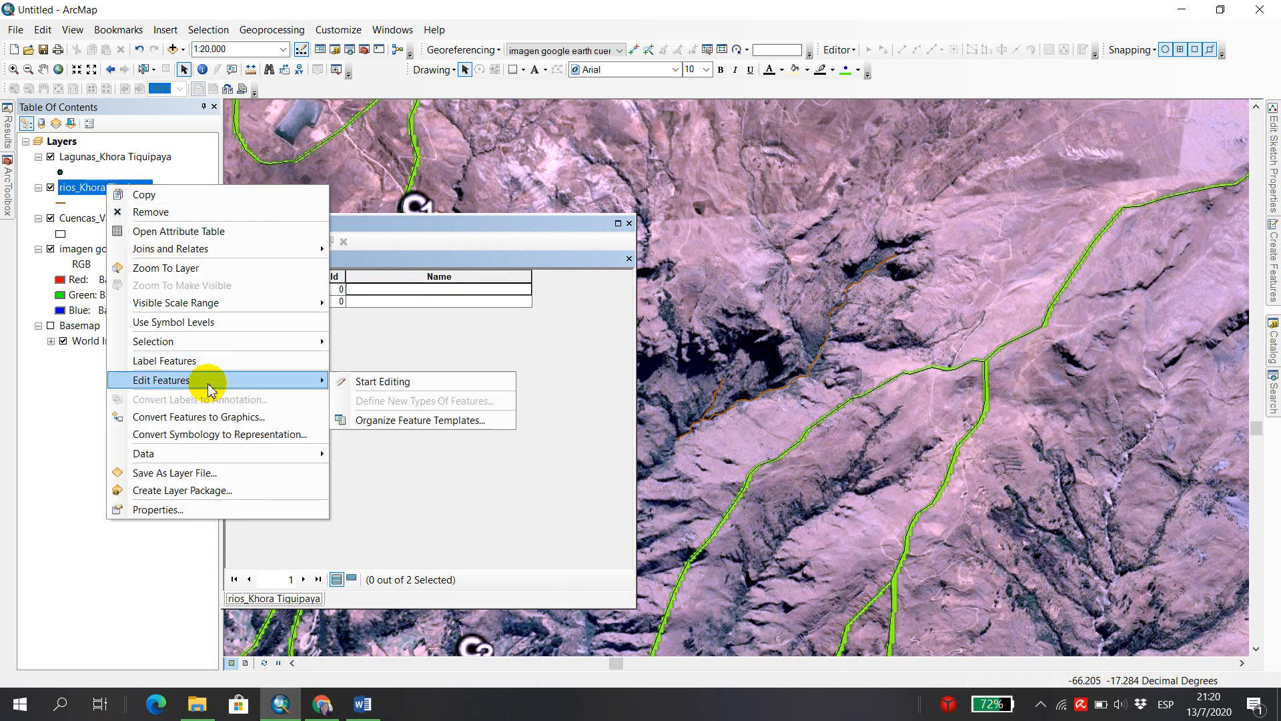
pyautogui.click(430, 381)
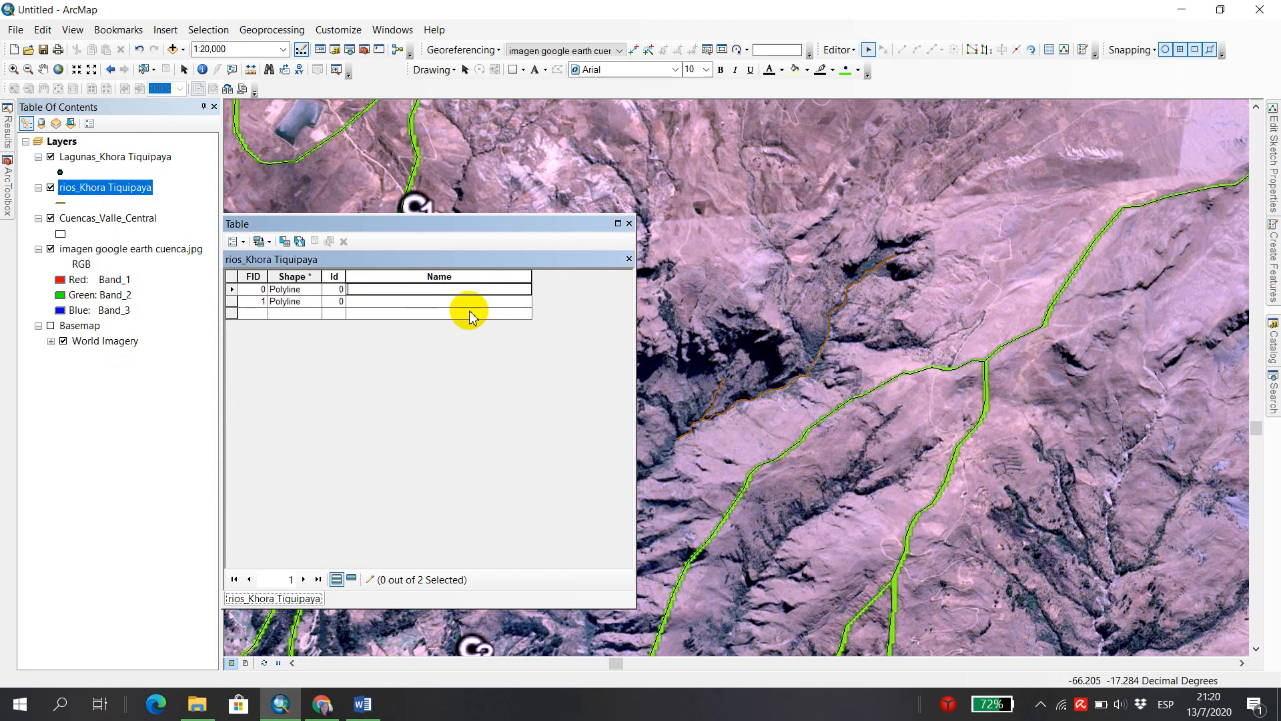
# Fill in the Name field of the two river records with Rio 1 and Rio 2.
pyautogui.write('Rio 1')
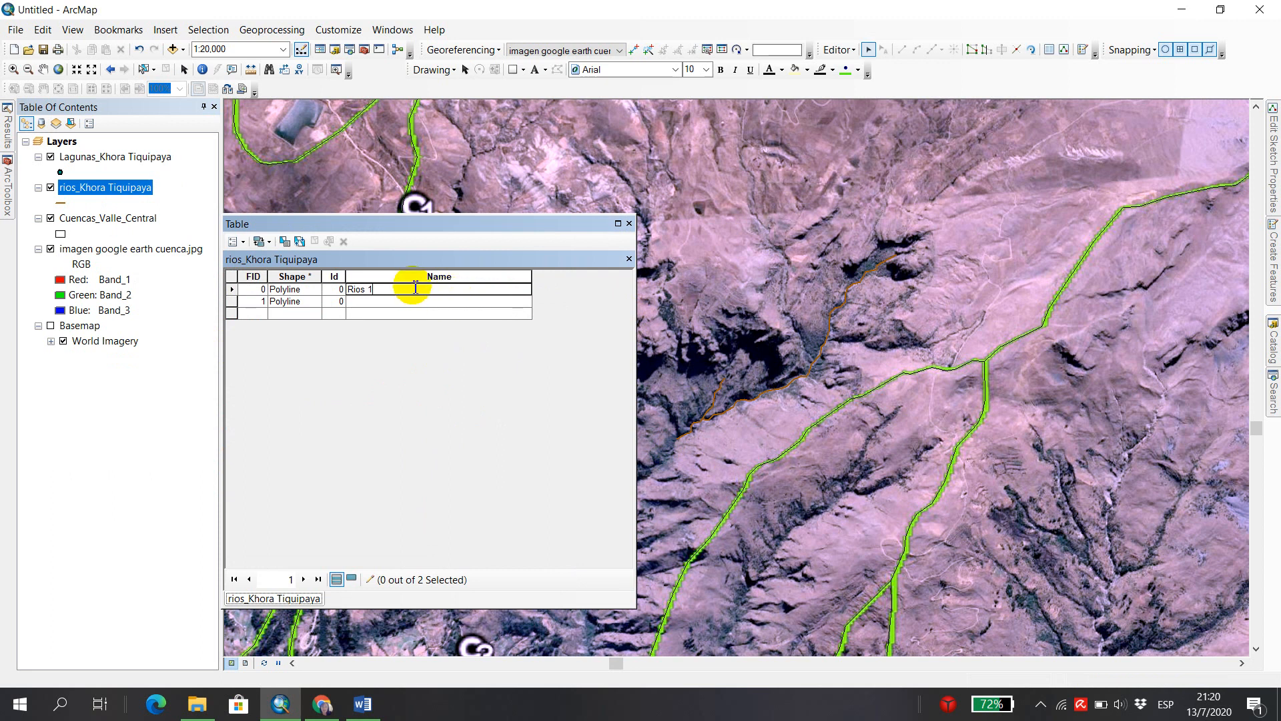
pyautogui.click(369, 307)
pyautogui.write('Rio 2')
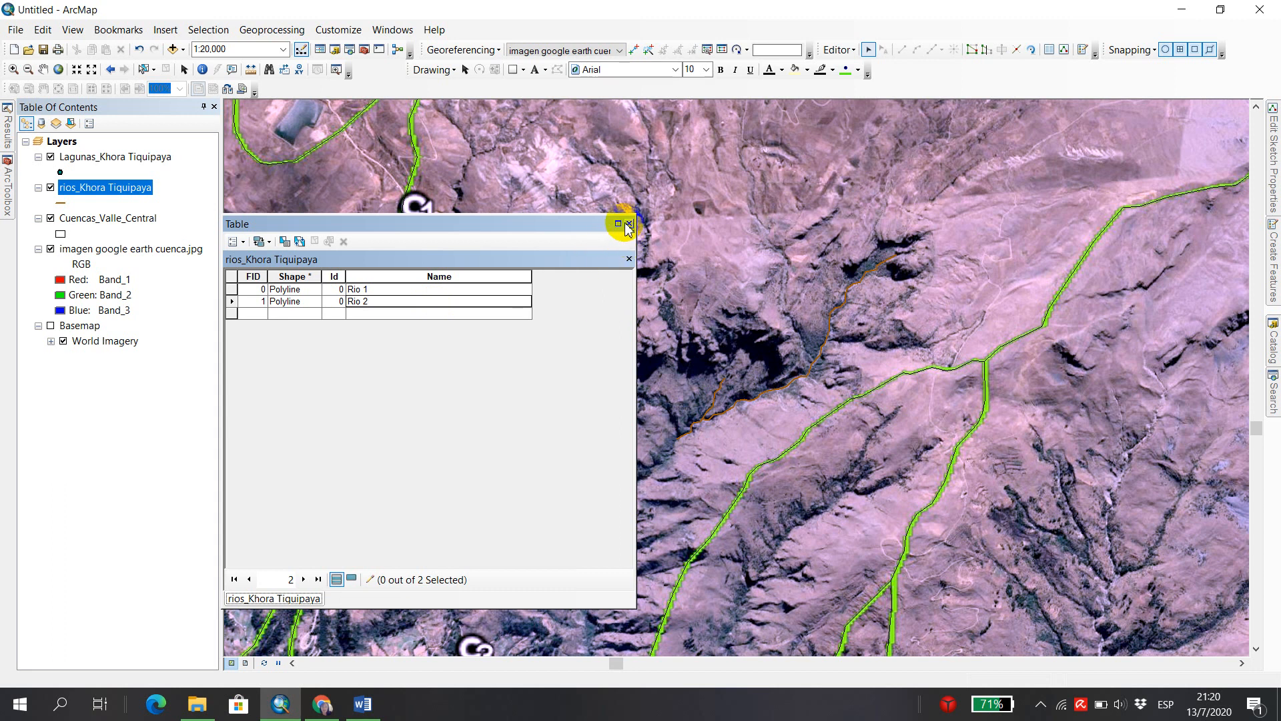
# Review the river names in the attribute table and highlight the Rio Tiquipaya record on the map, clearing the selection when done.
pyautogui.moveTo(576, 228); pyautogui.dragTo(422, 303)
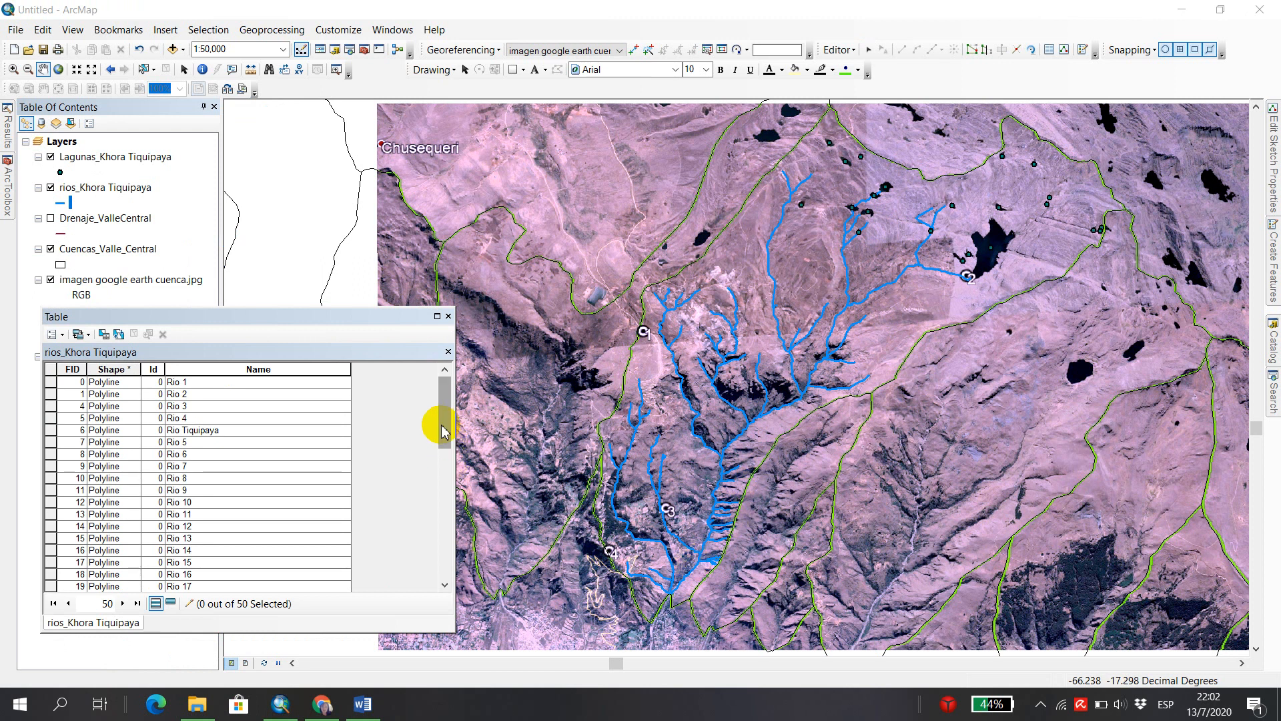
pyautogui.moveTo(443, 429); pyautogui.dragTo(460, 400)
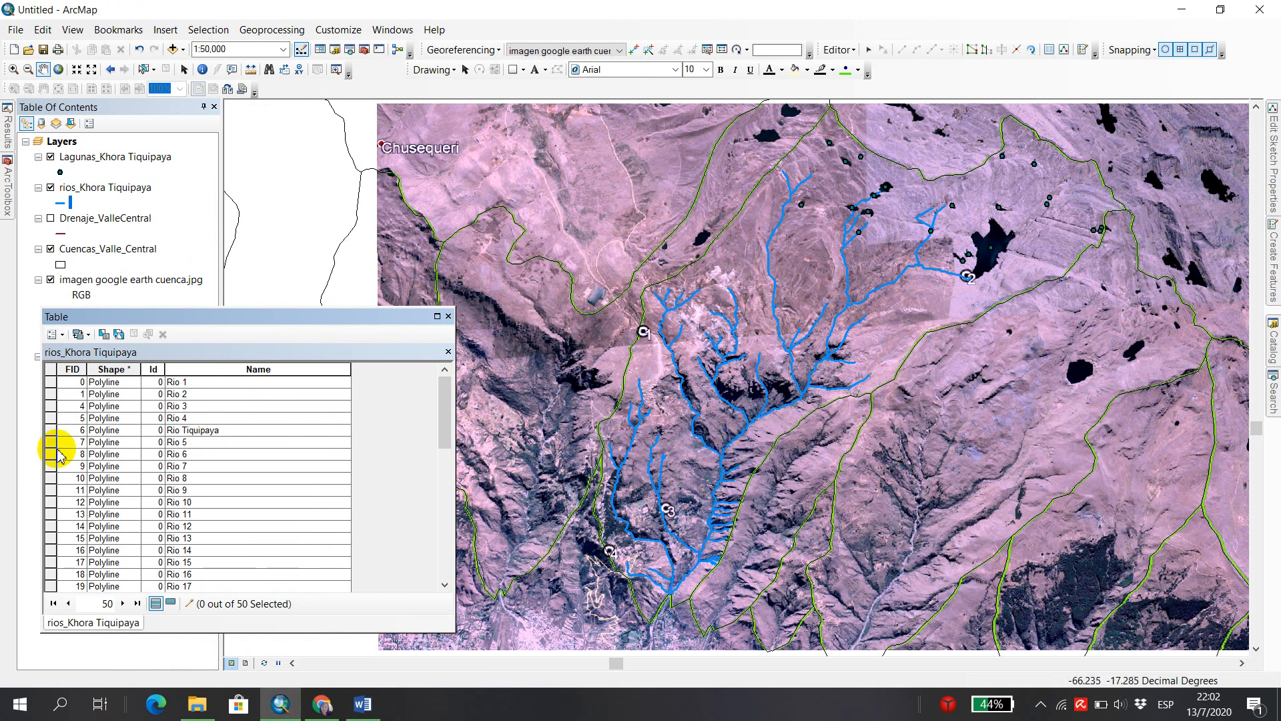
pyautogui.click(51, 431)
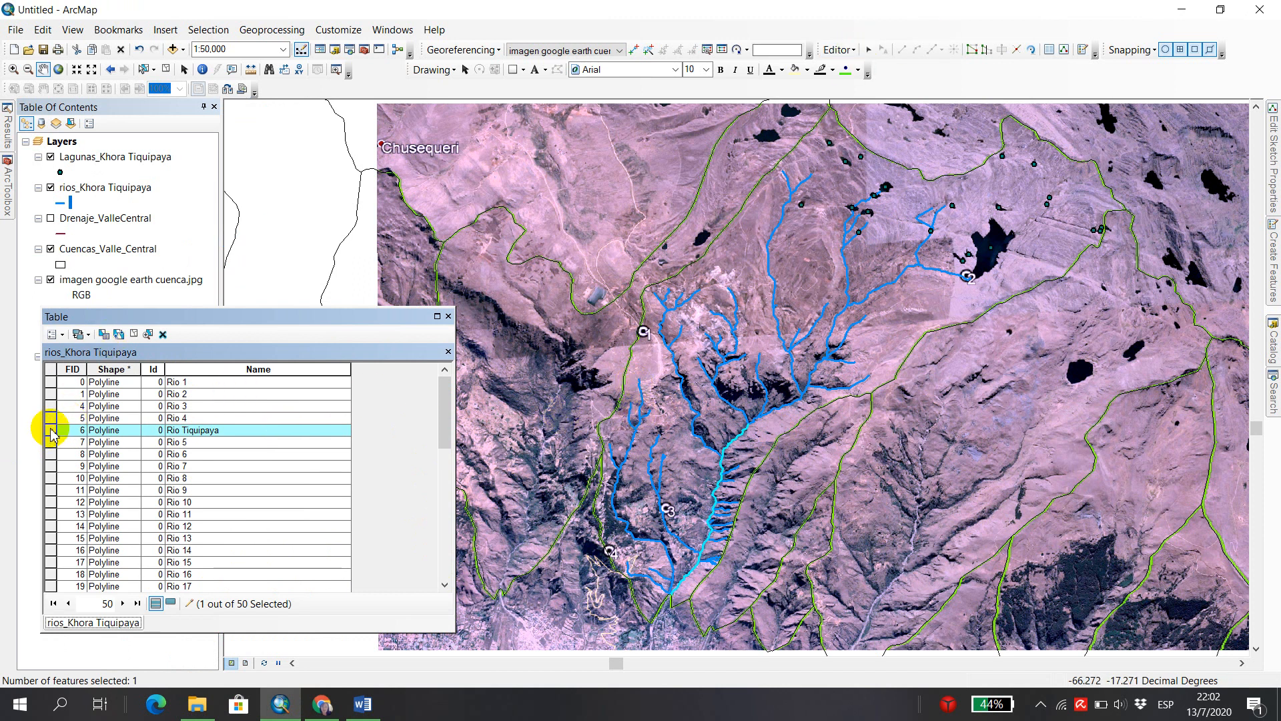
pyautogui.click(166, 68)
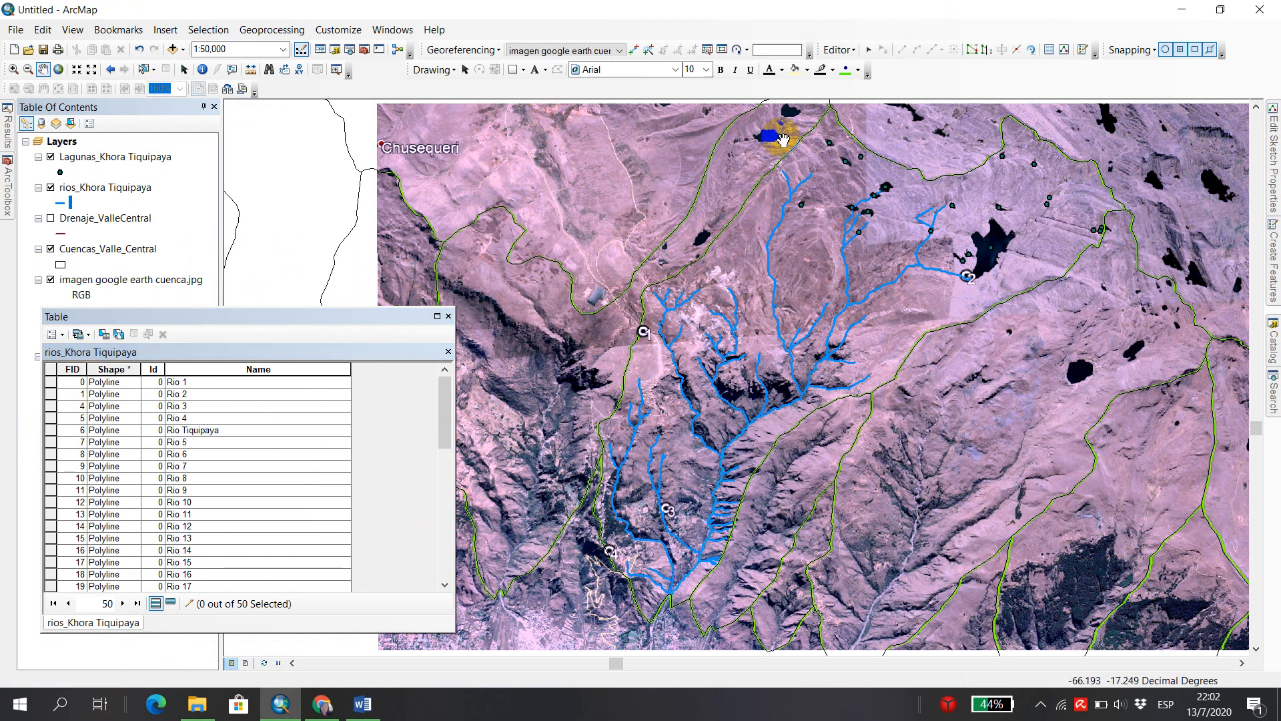
# Save the river edits, stop the edit session and close the attribute table.
pyautogui.click(848, 51)
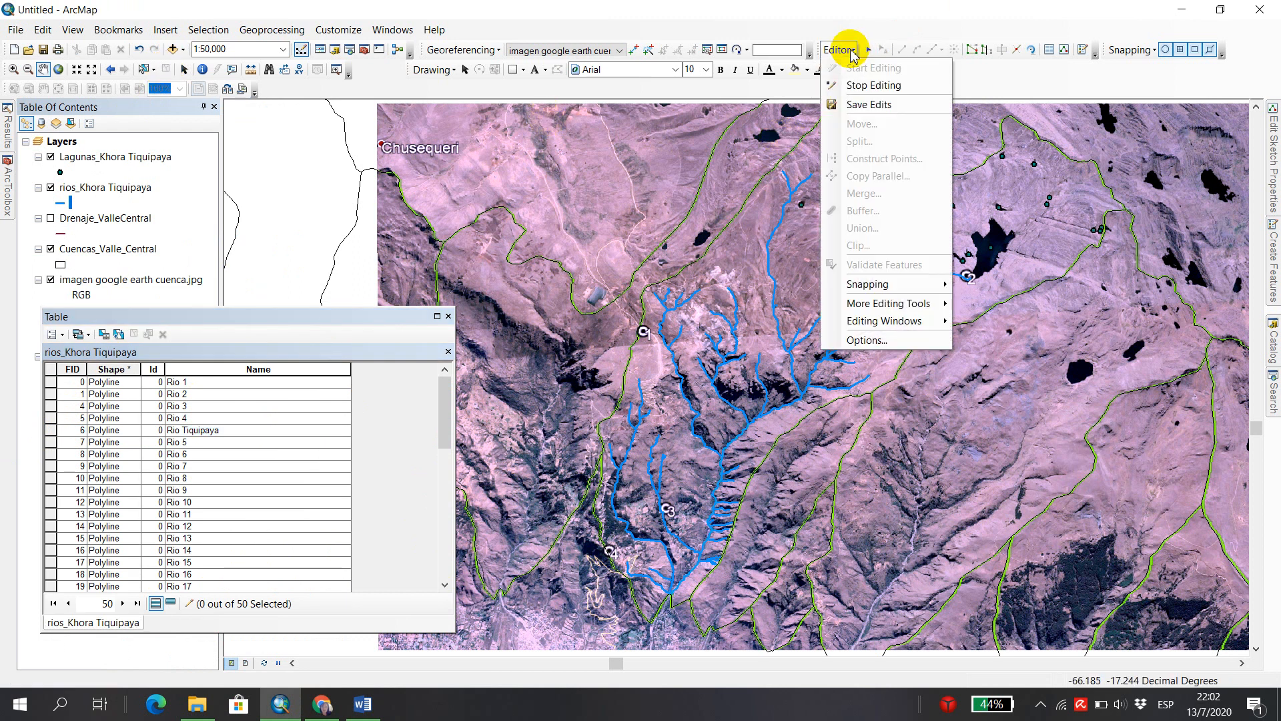
pyautogui.click(880, 105)
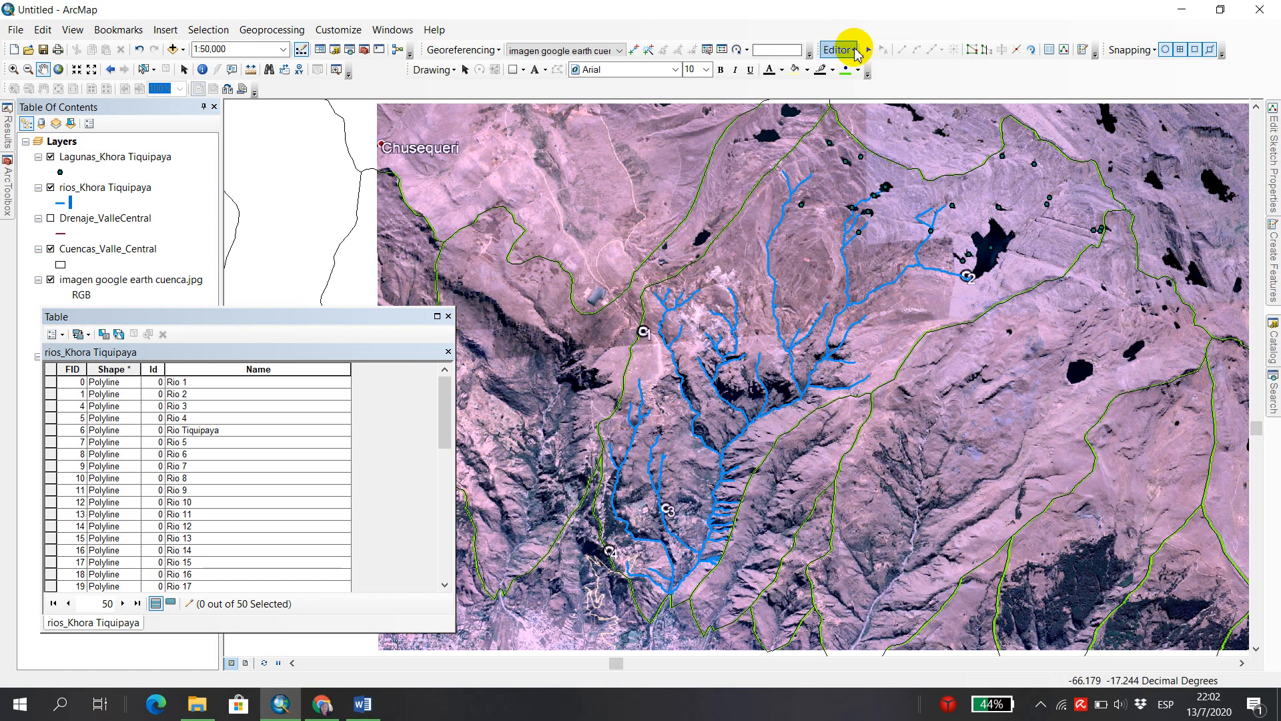
pyautogui.click(852, 53)
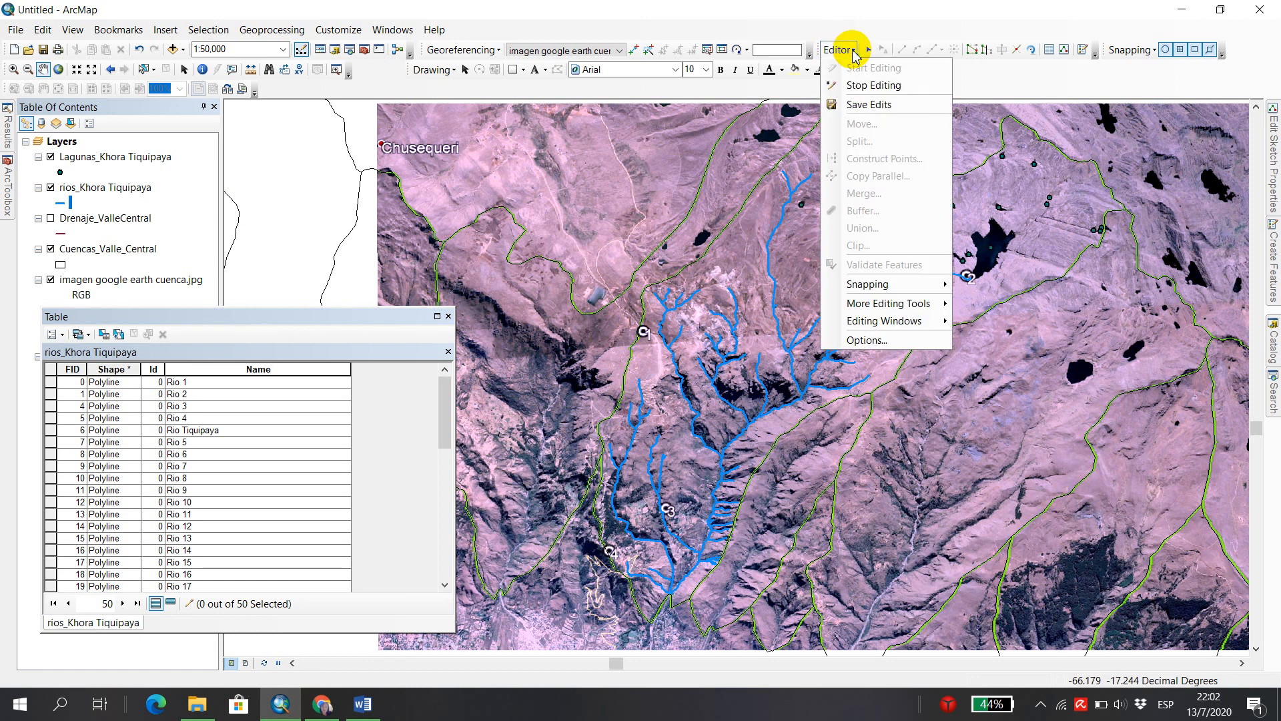
pyautogui.click(870, 86)
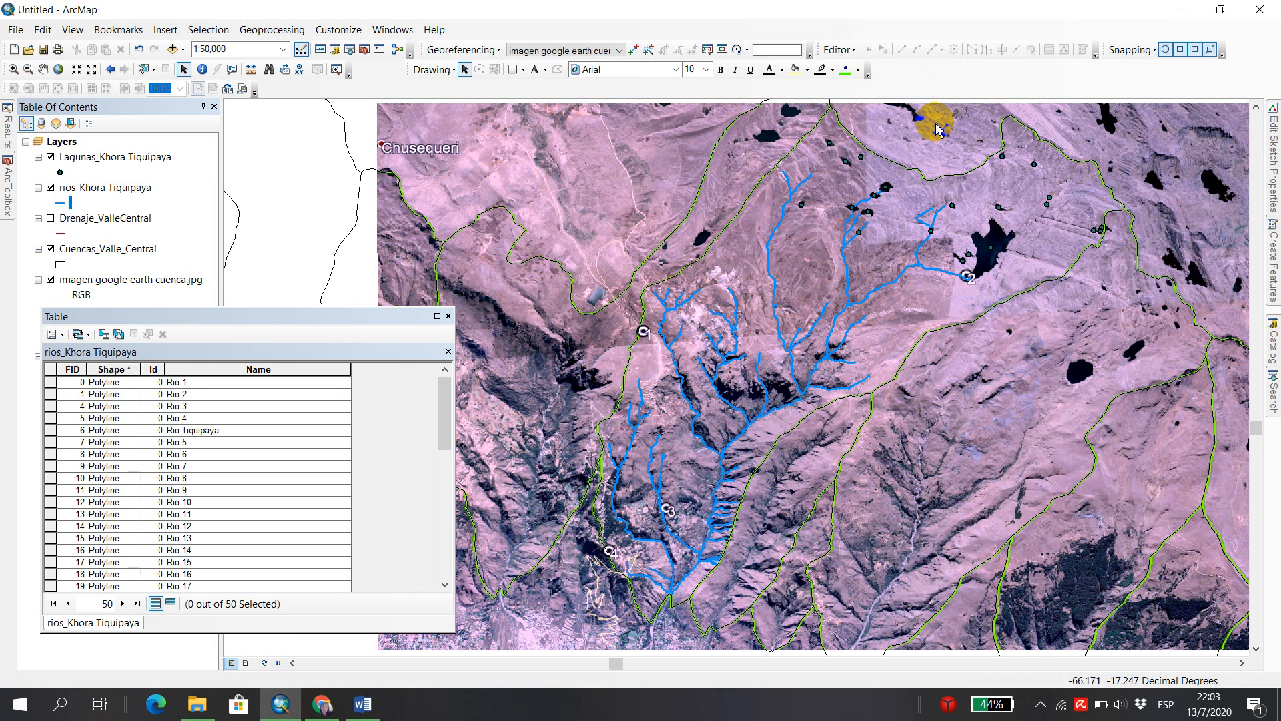
pyautogui.click(450, 317)
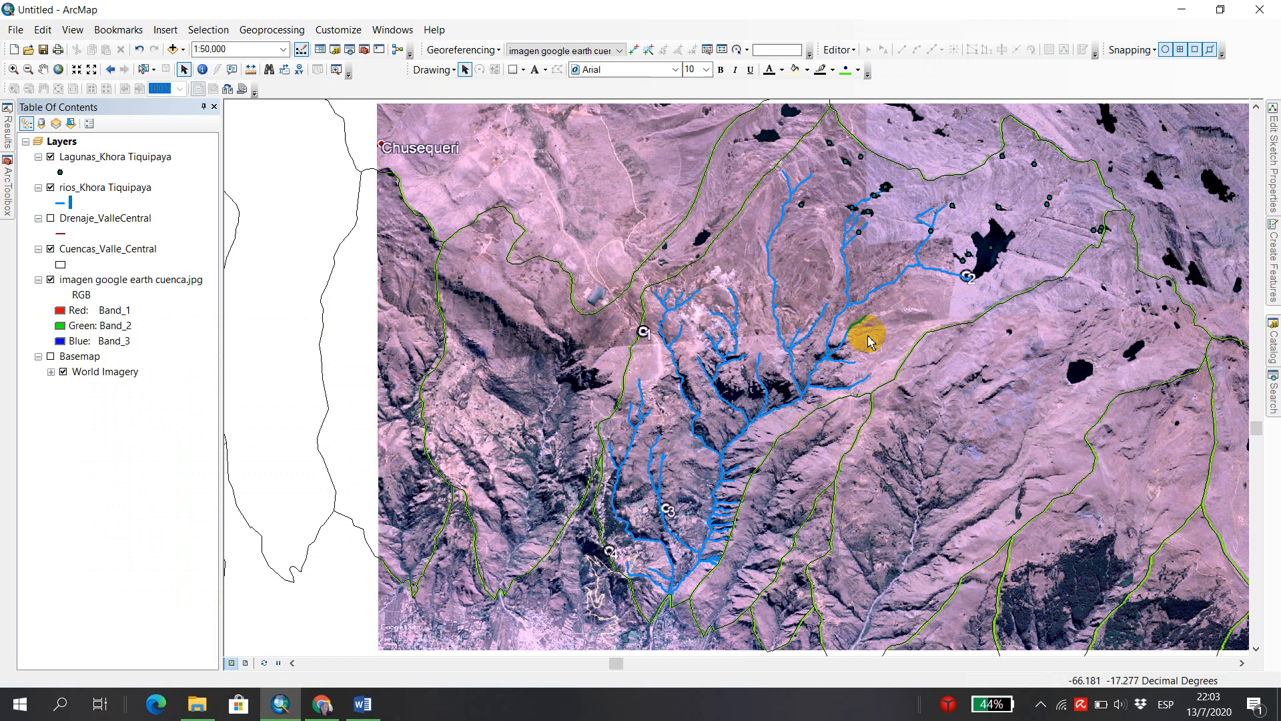
# Set up a new shapefile named AreasCultivo_Khora Tiquipaya in the Shapefiles folder with the Polygon feature type.
pyautogui.click(1274, 344)
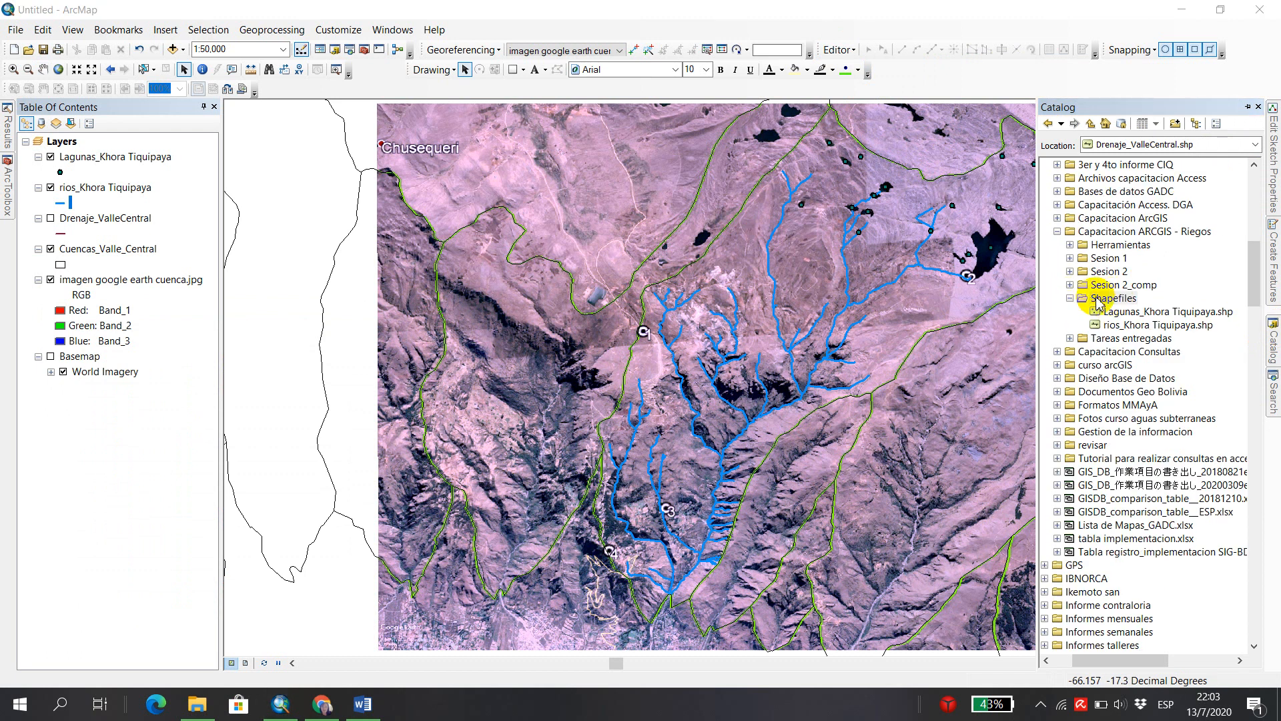
pyautogui.rightClick(1113, 302)
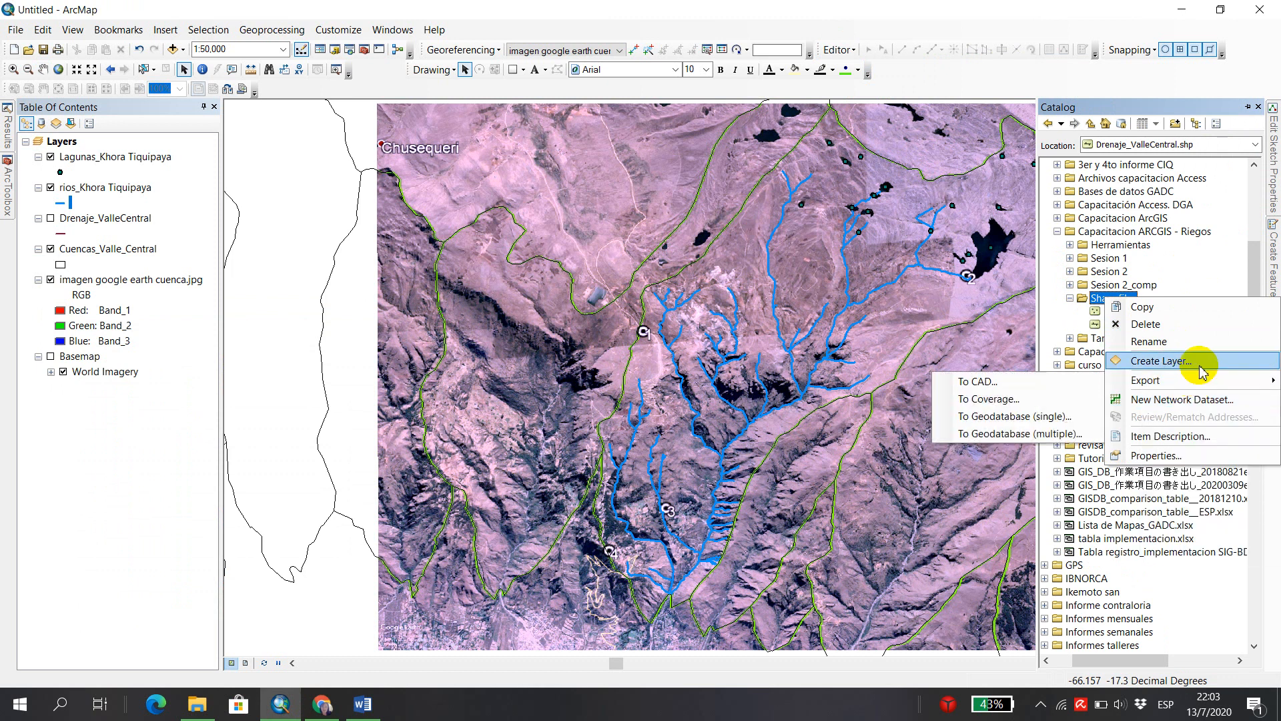
pyautogui.click(1099, 305)
pyautogui.rightClick(1100, 300)
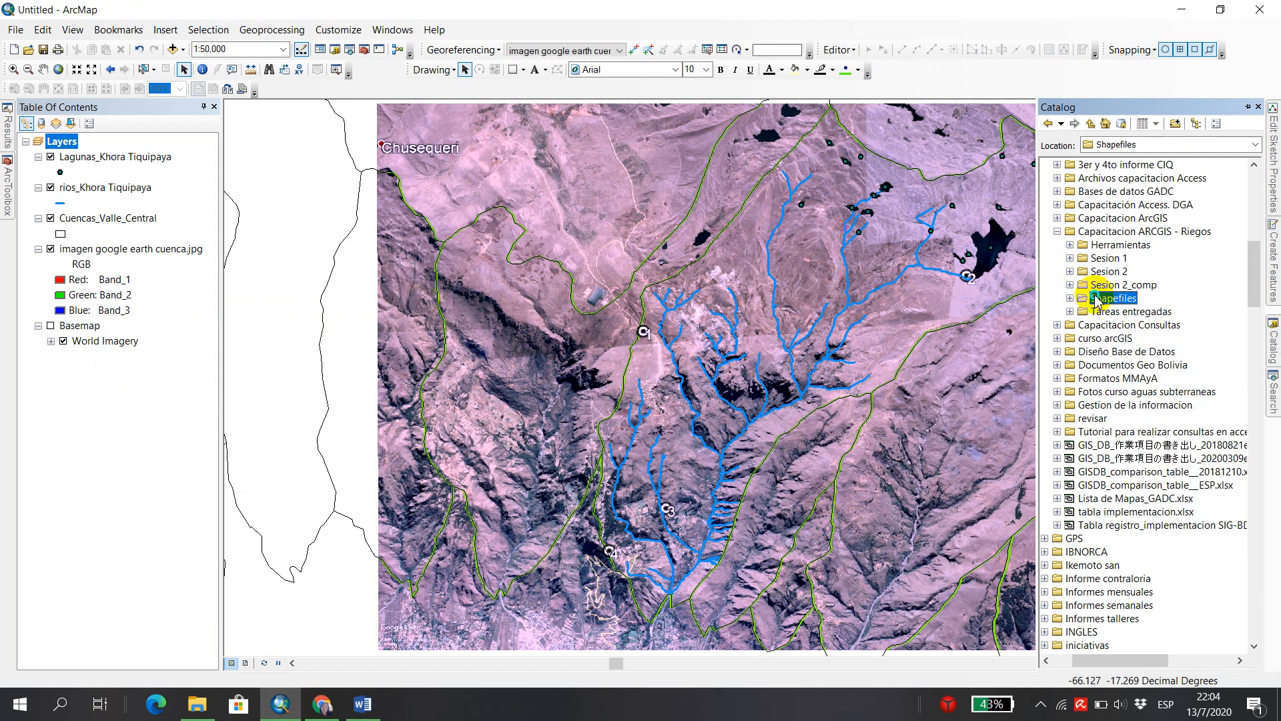
pyautogui.rightClick(1099, 298)
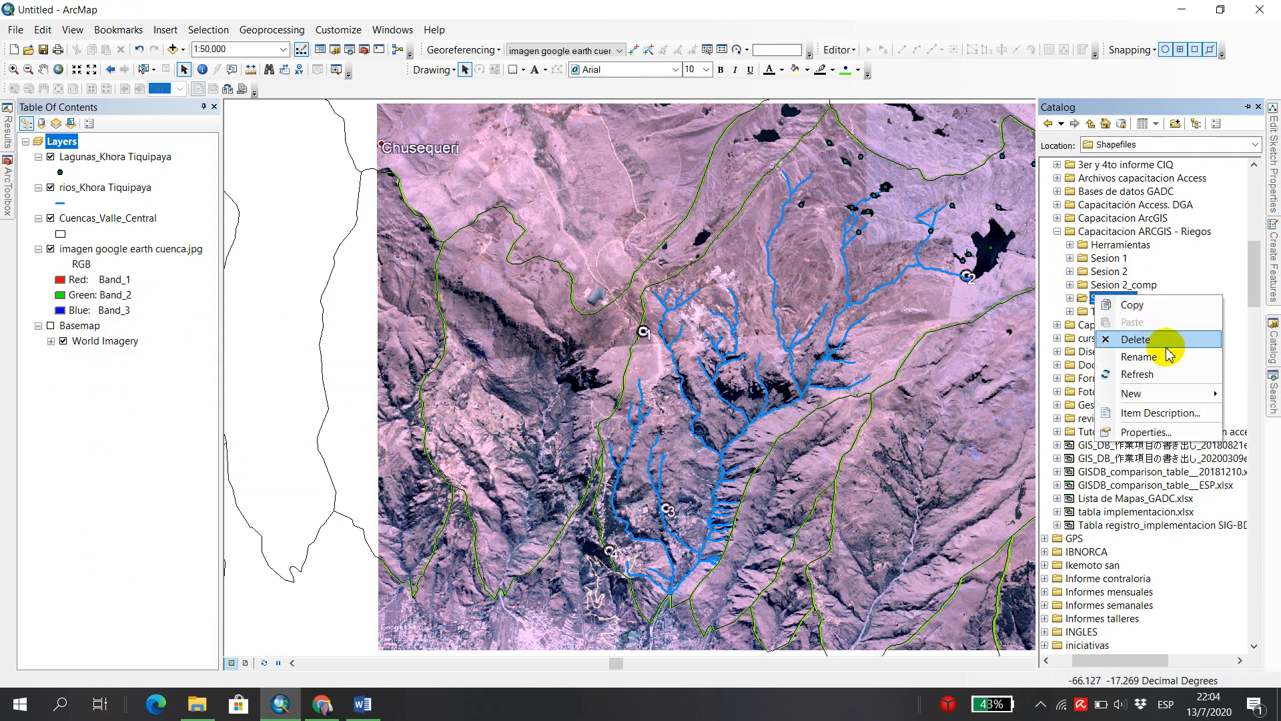
pyautogui.moveTo(1165, 393)
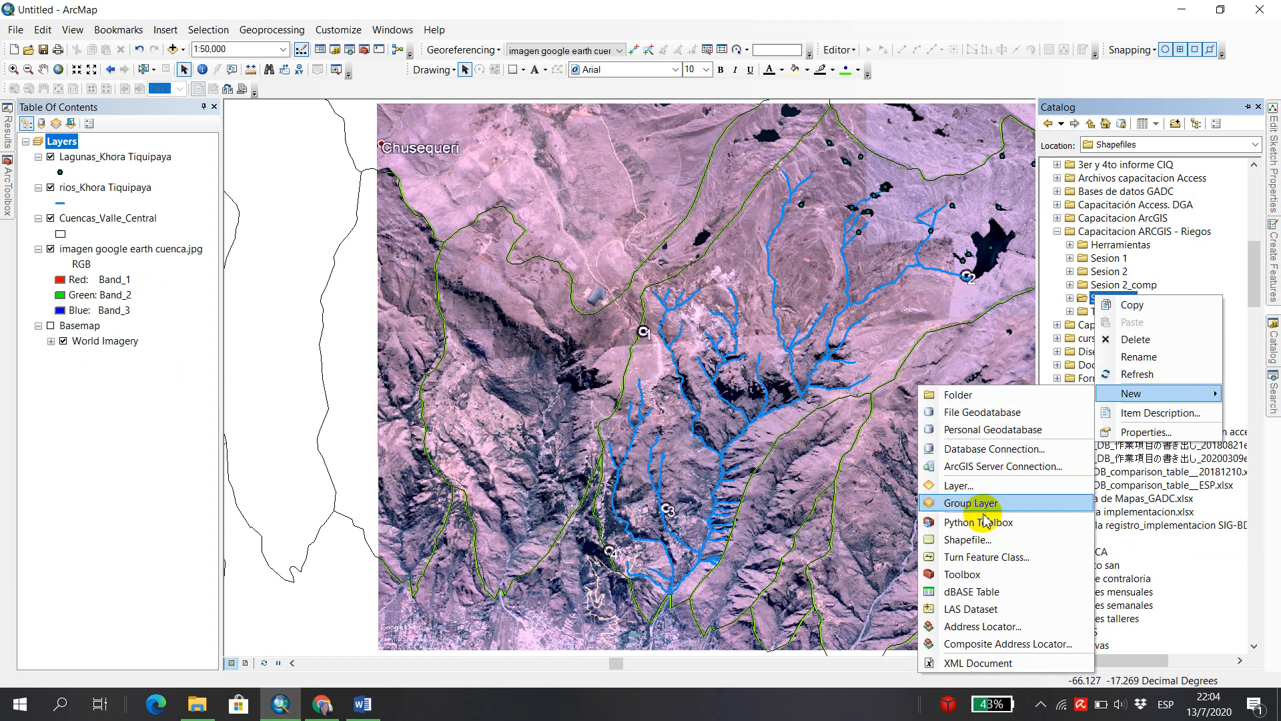
pyautogui.click(967, 540)
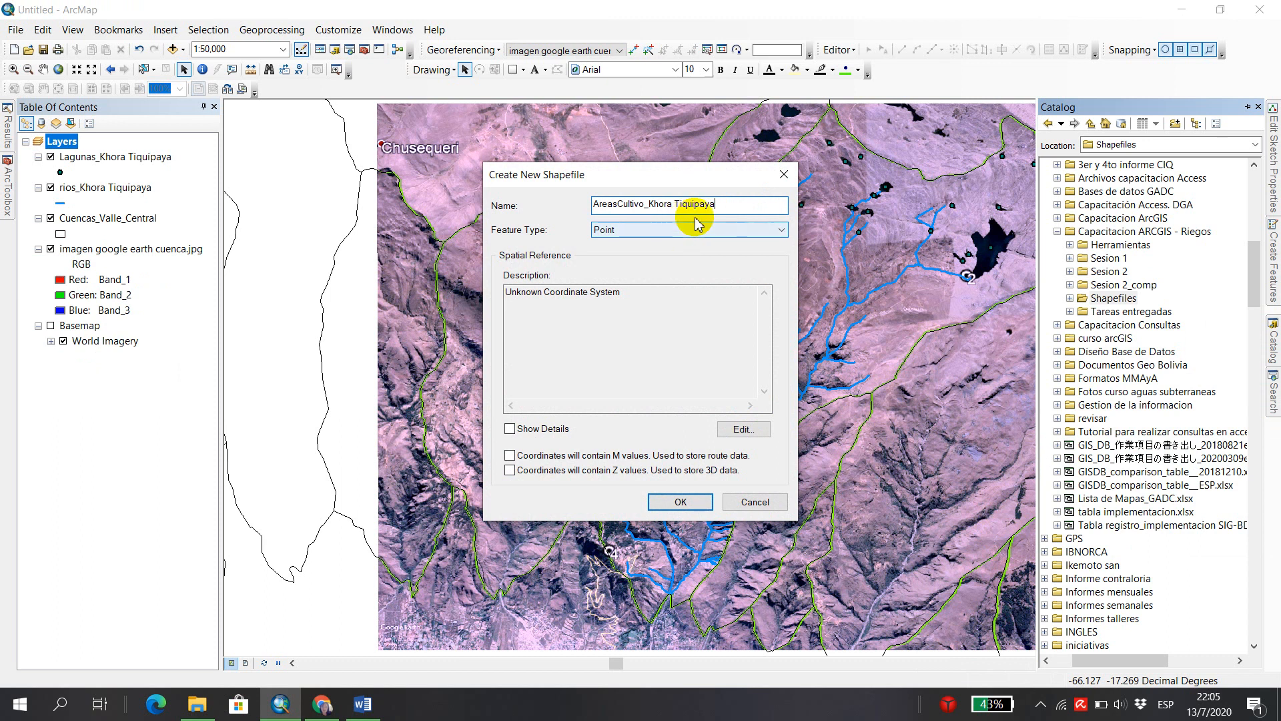
pyautogui.click(780, 232)
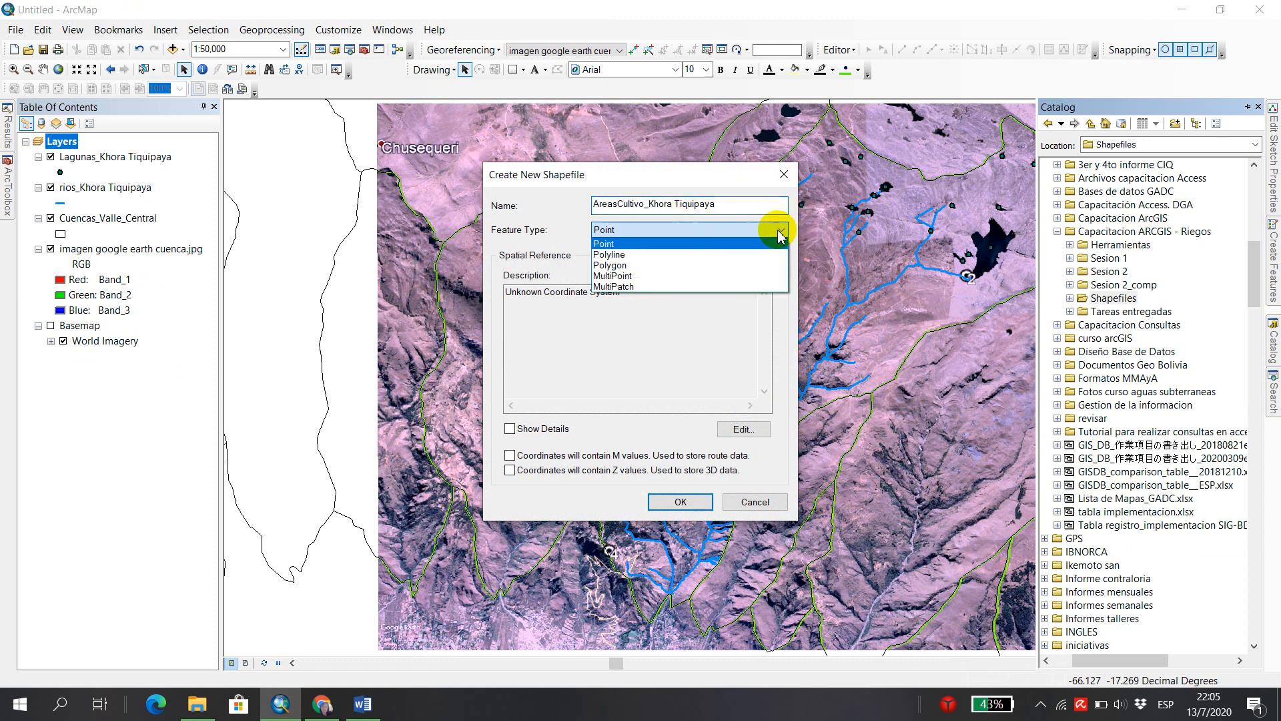
pyautogui.click(633, 266)
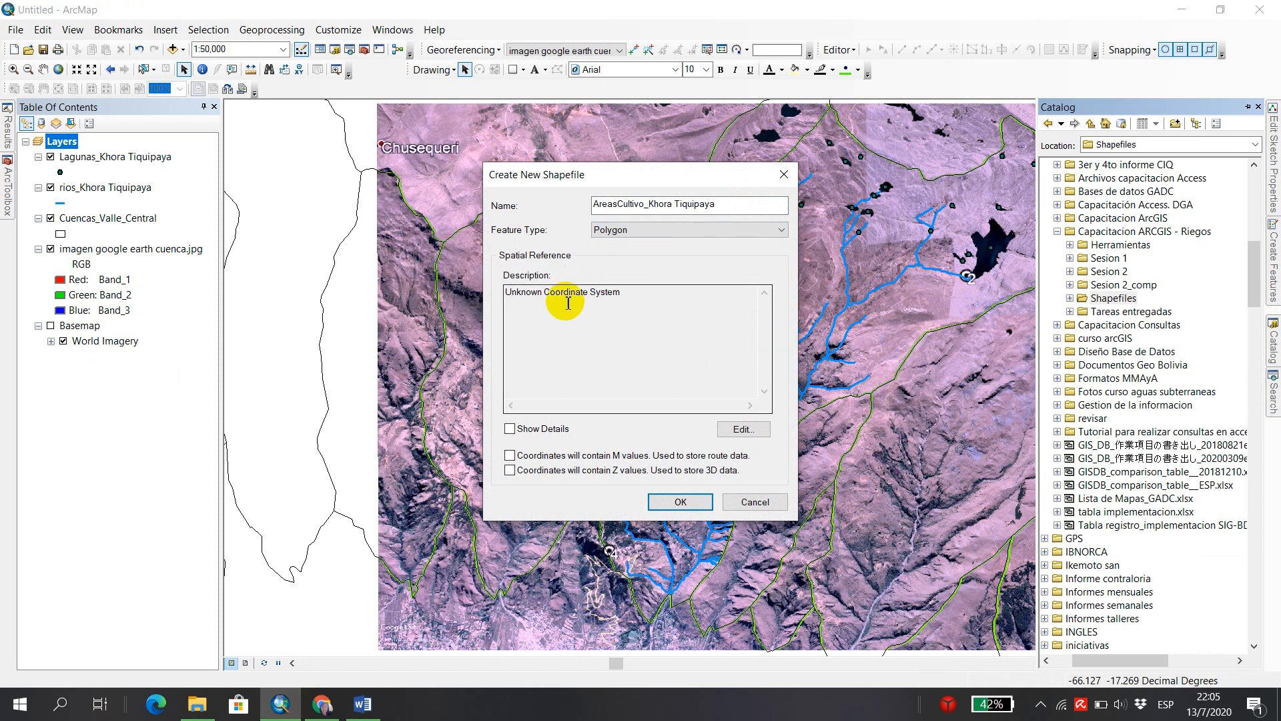
# Import the coordinate system from Cuencas_Valle_Central.shp and create the crop areas shapefile.
pyautogui.click(743, 429)
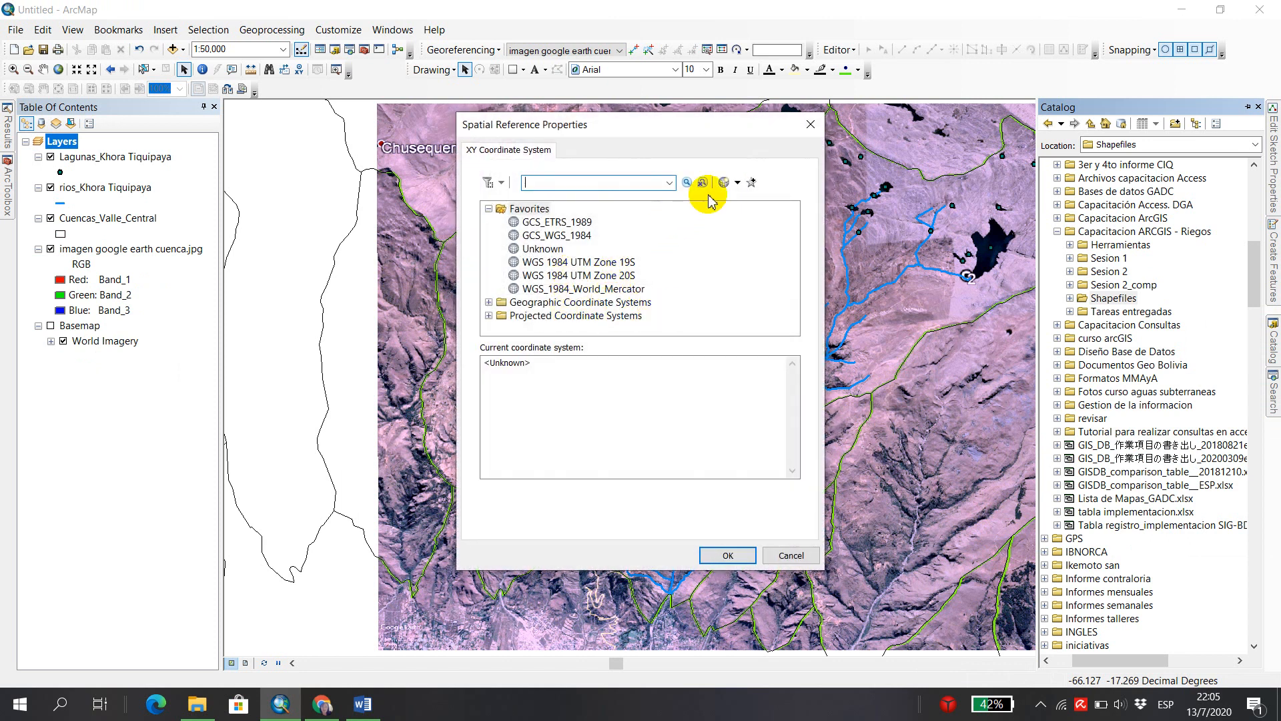
pyautogui.click(736, 182)
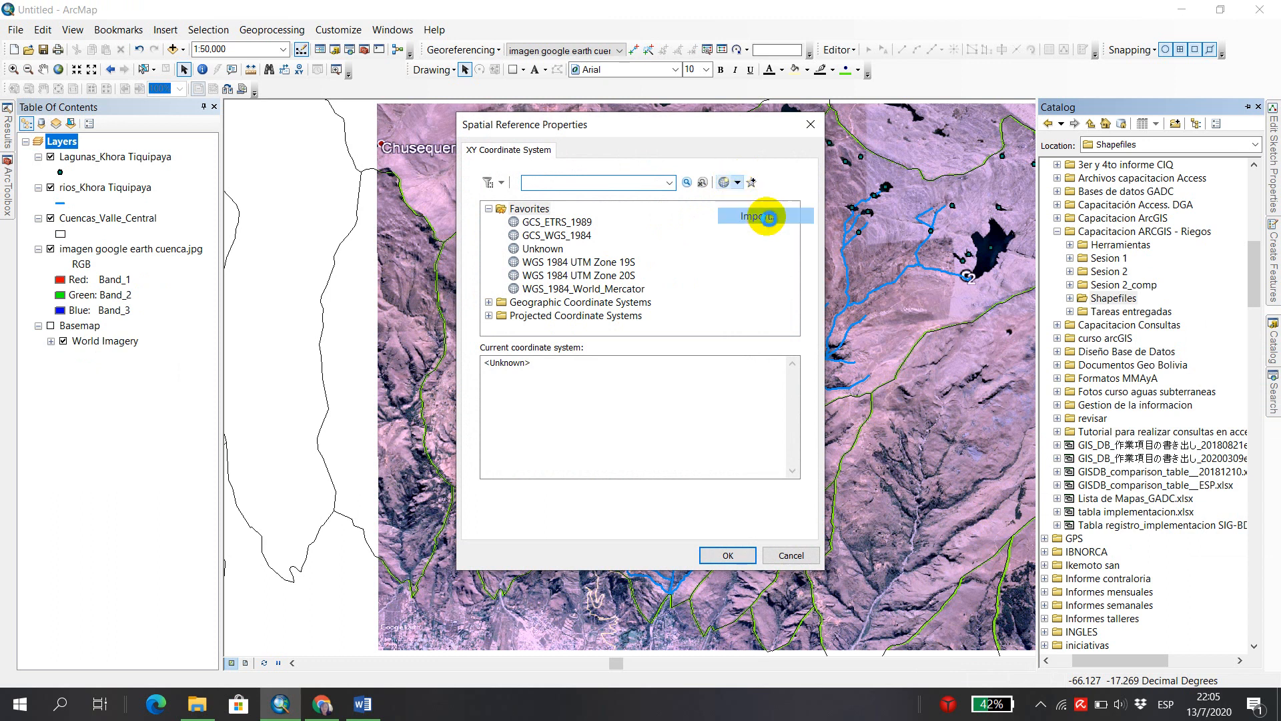
pyautogui.click(769, 217)
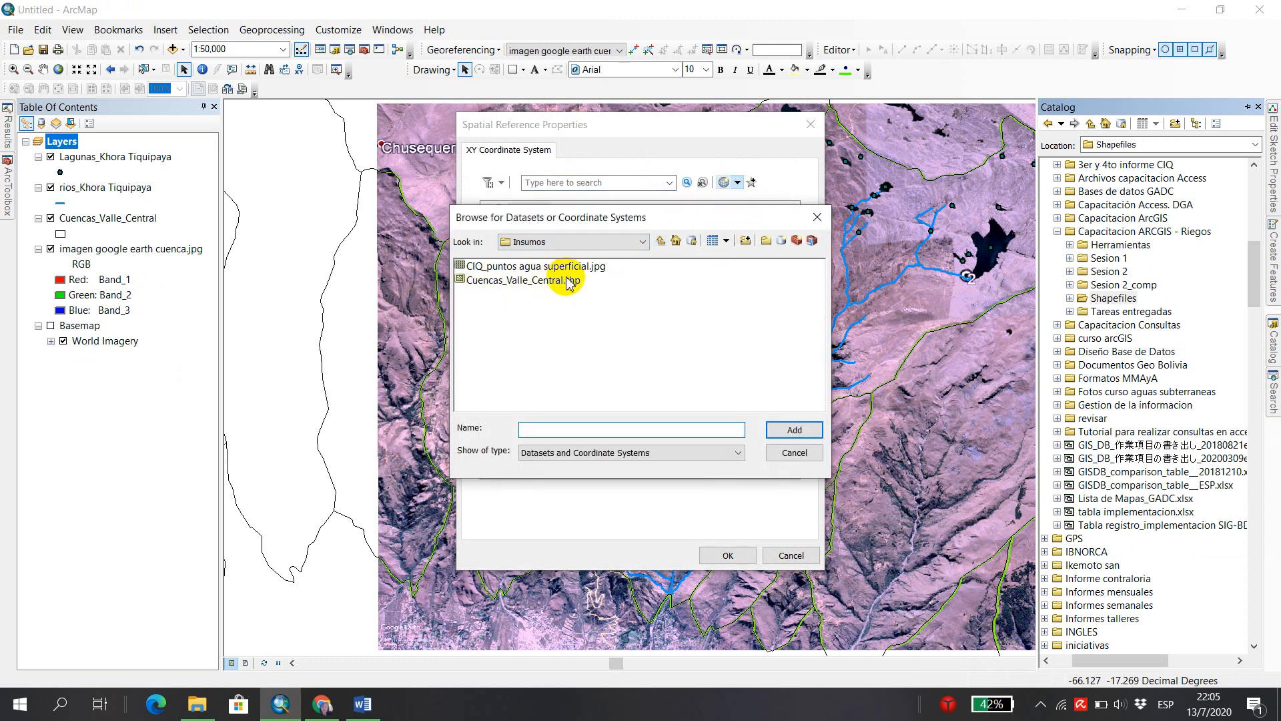
pyautogui.click(544, 280)
pyautogui.click(793, 429)
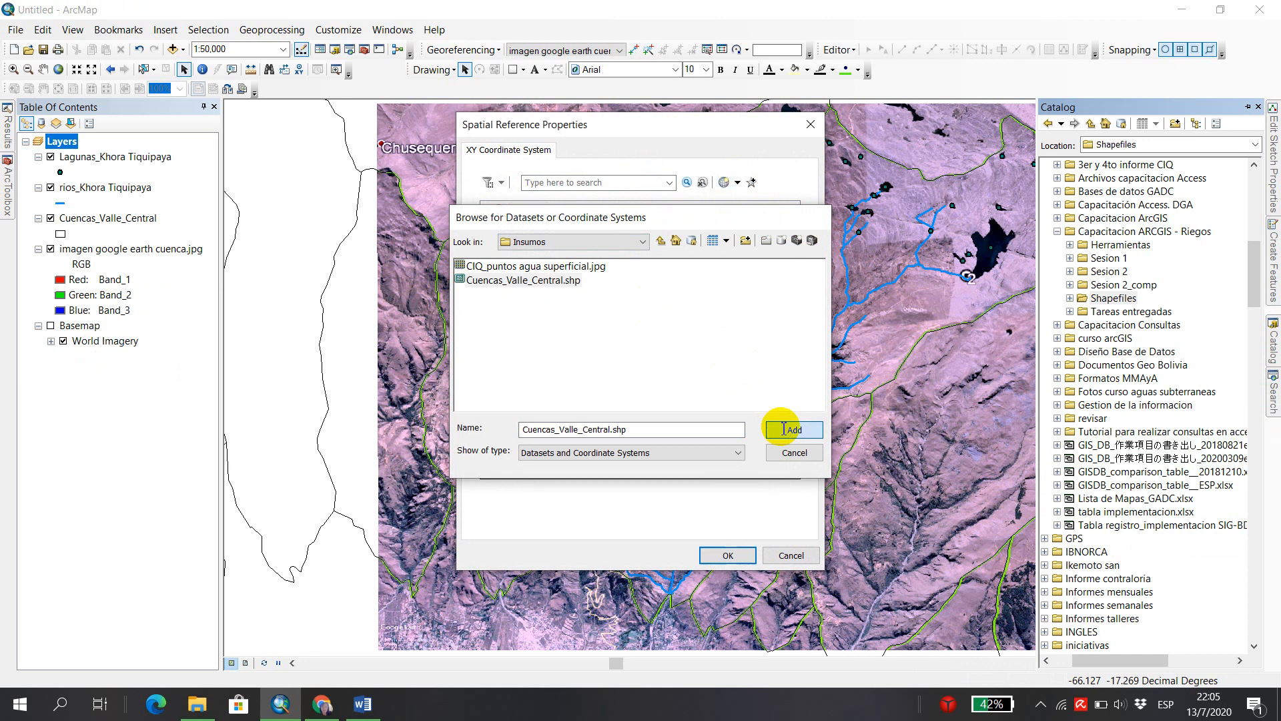
pyautogui.click(714, 560)
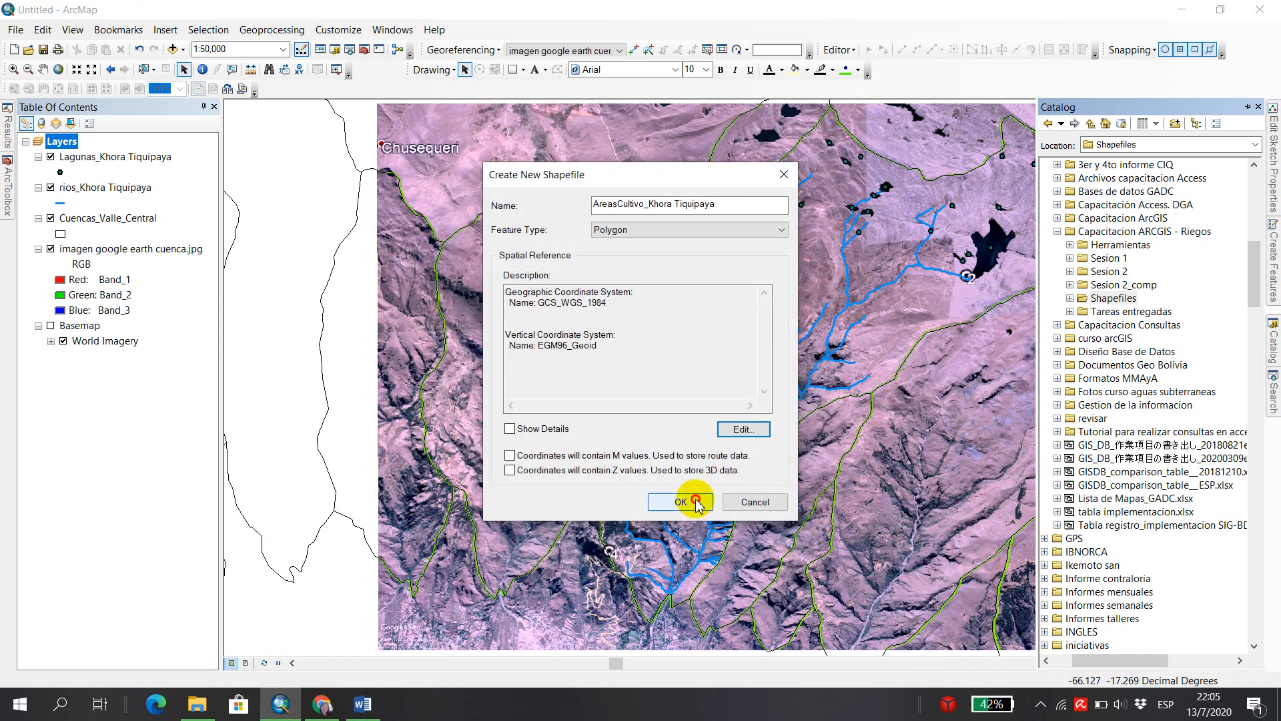
pyautogui.click(698, 505)
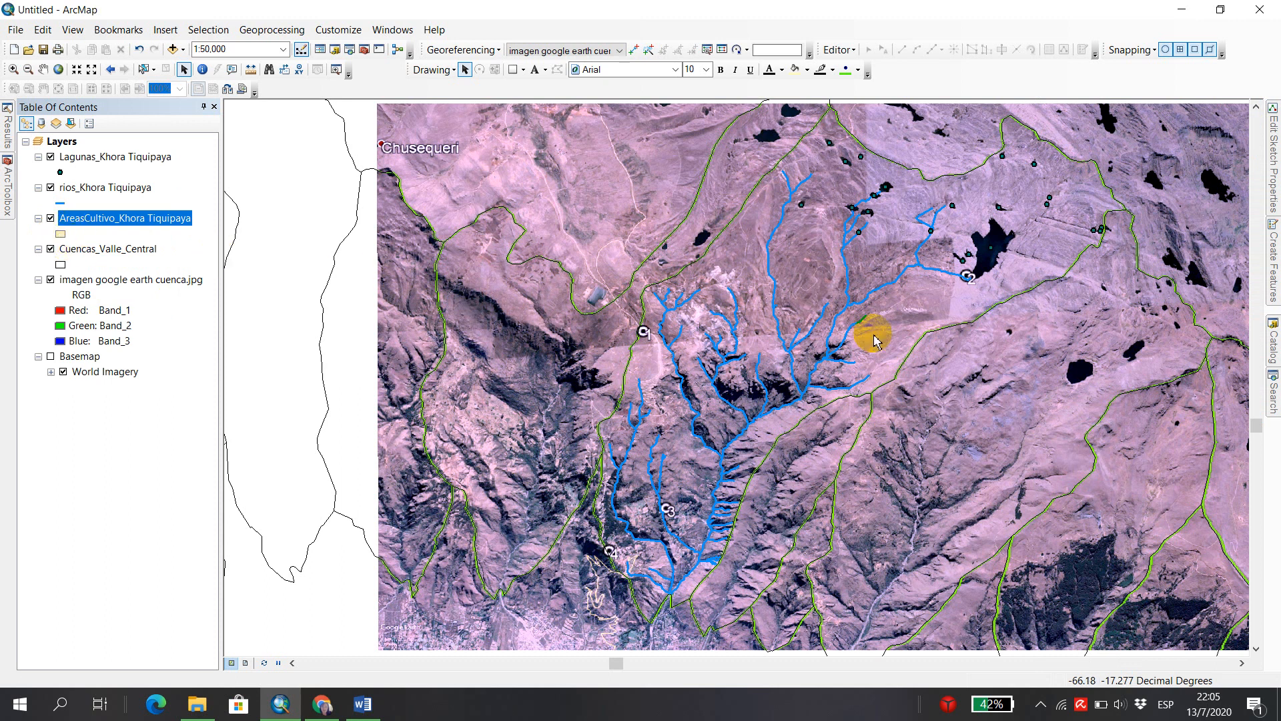
# Hide the rivers layer and the Google Earth image, and turn on the Basemap to view the lower valley in World Imagery.
pyautogui.click(51, 189)
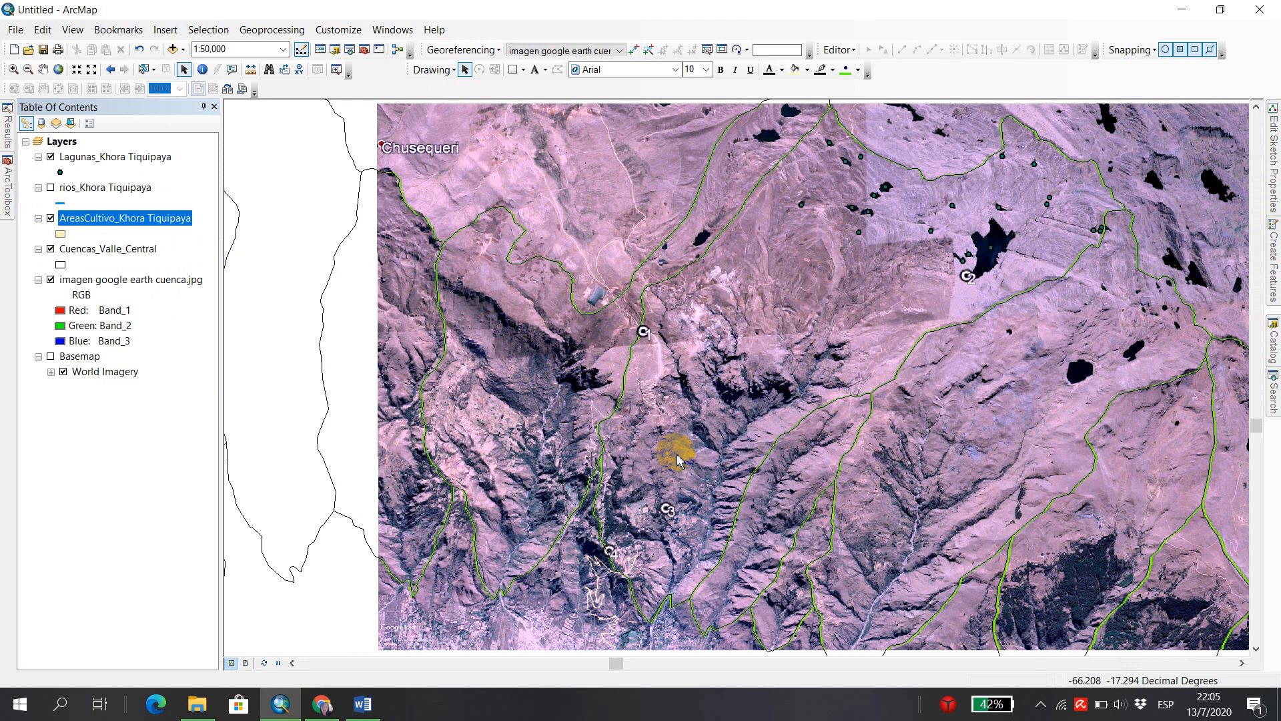
pyautogui.scroll(-4, 677, 459)
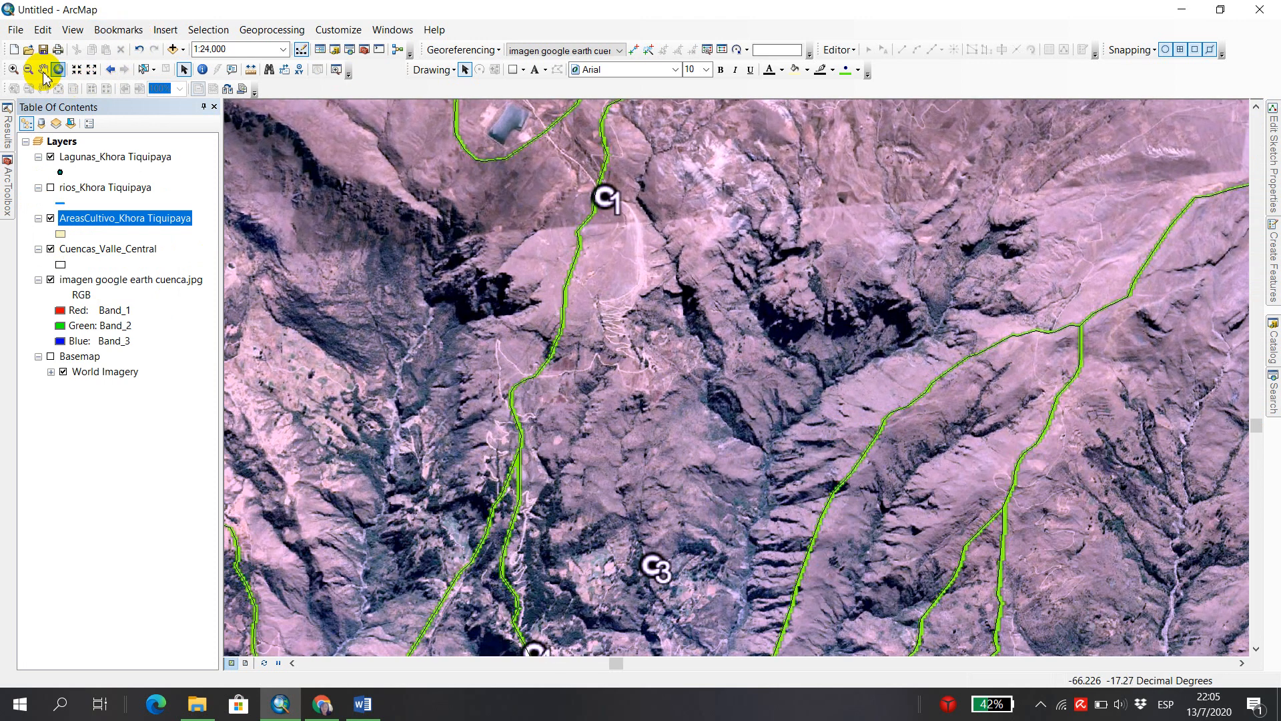
pyautogui.click(44, 72)
pyautogui.moveTo(838, 545); pyautogui.dragTo(804, 367)
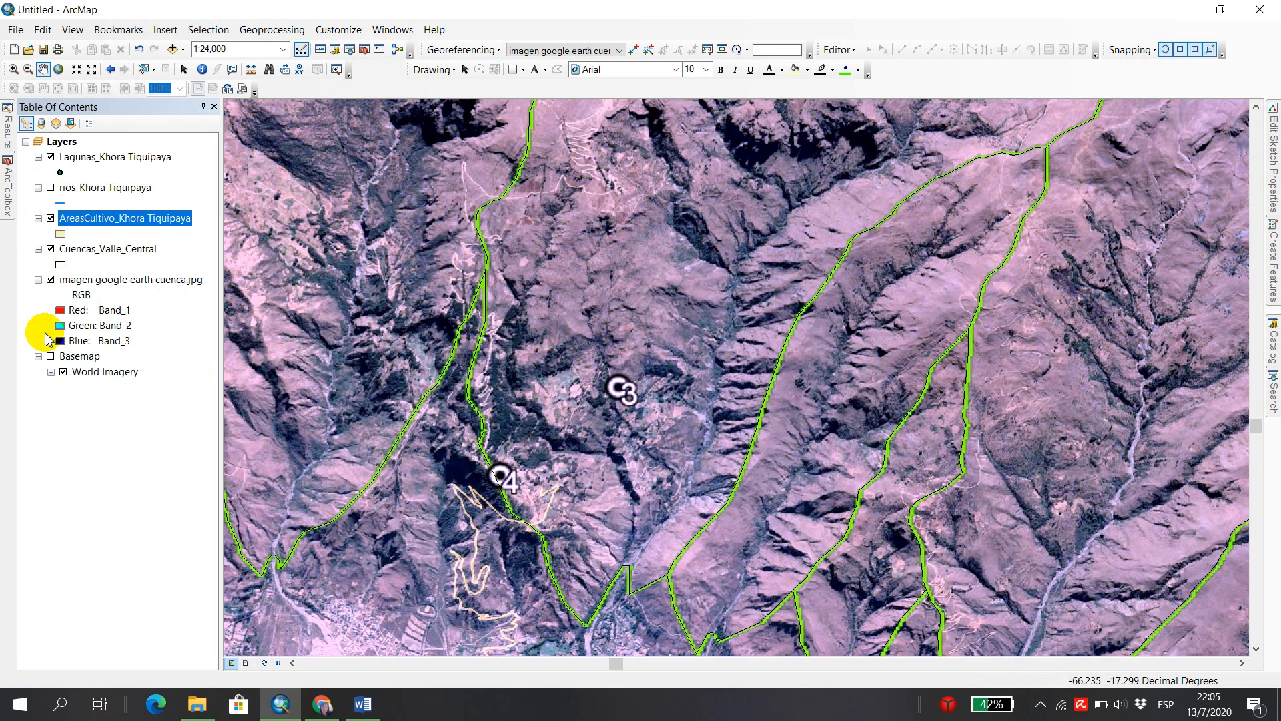
pyautogui.click(51, 356)
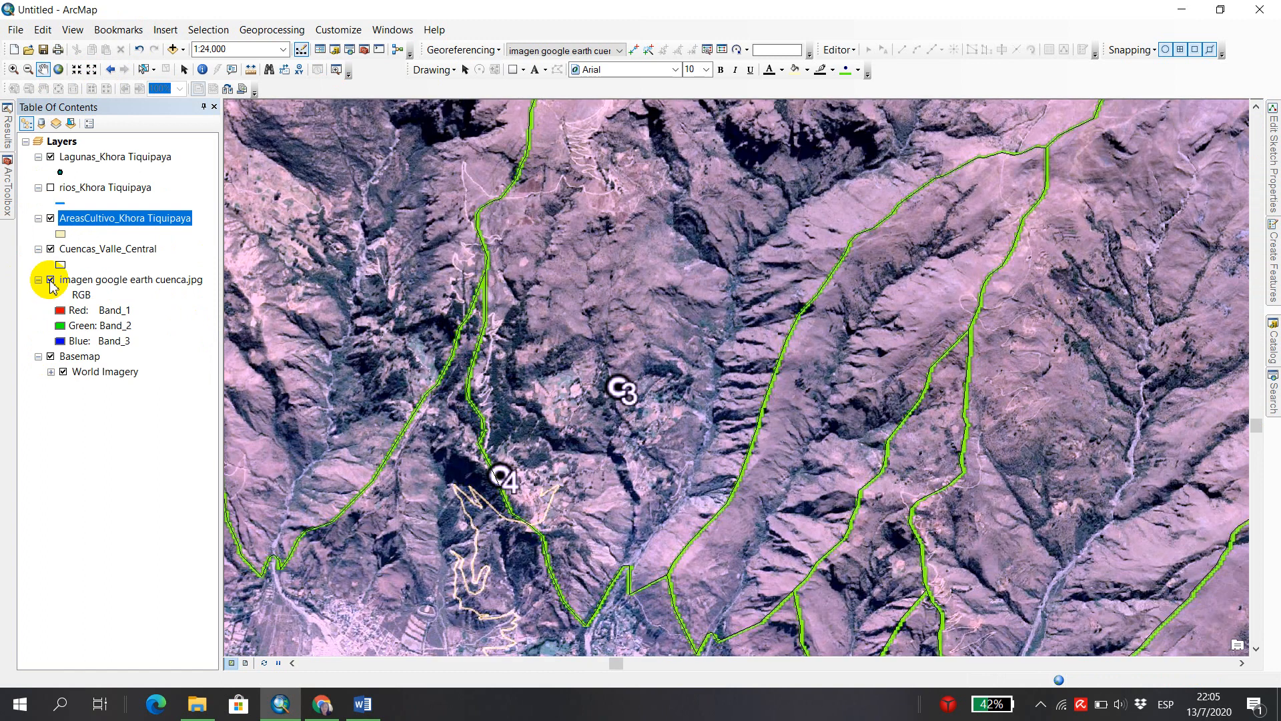
pyautogui.click(51, 279)
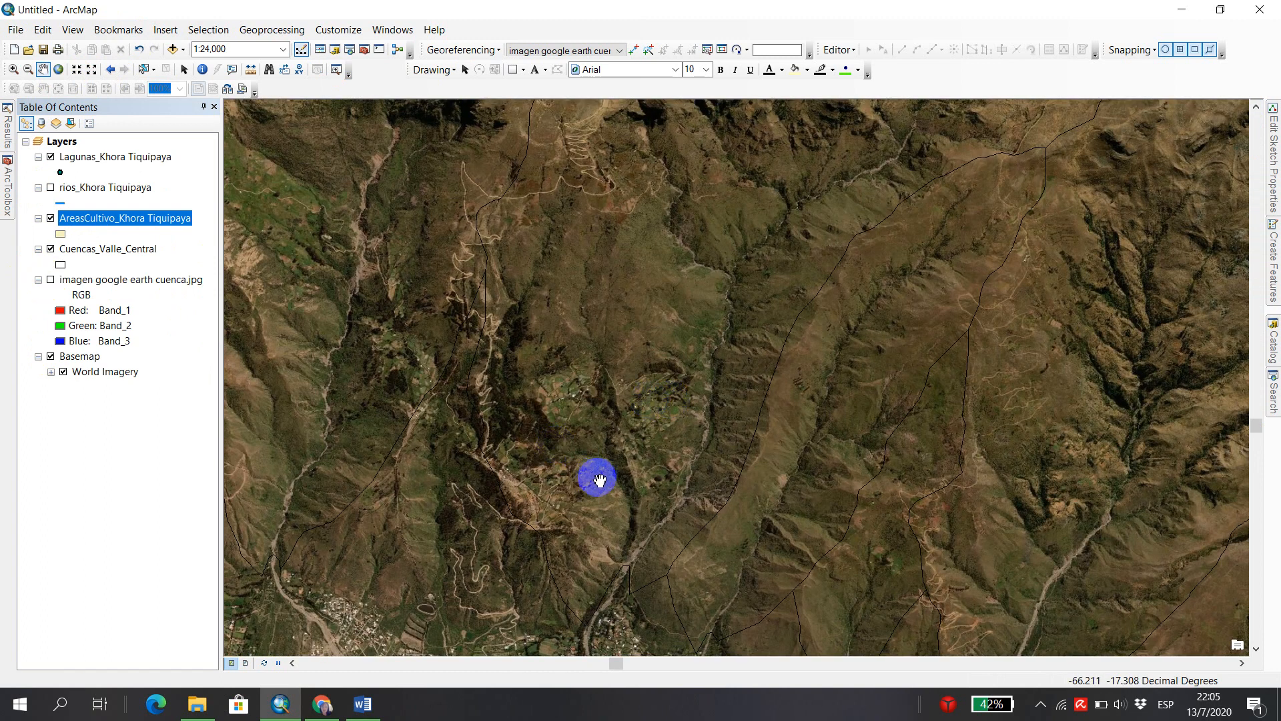
pyautogui.moveTo(595, 478); pyautogui.dragTo(792, 391)
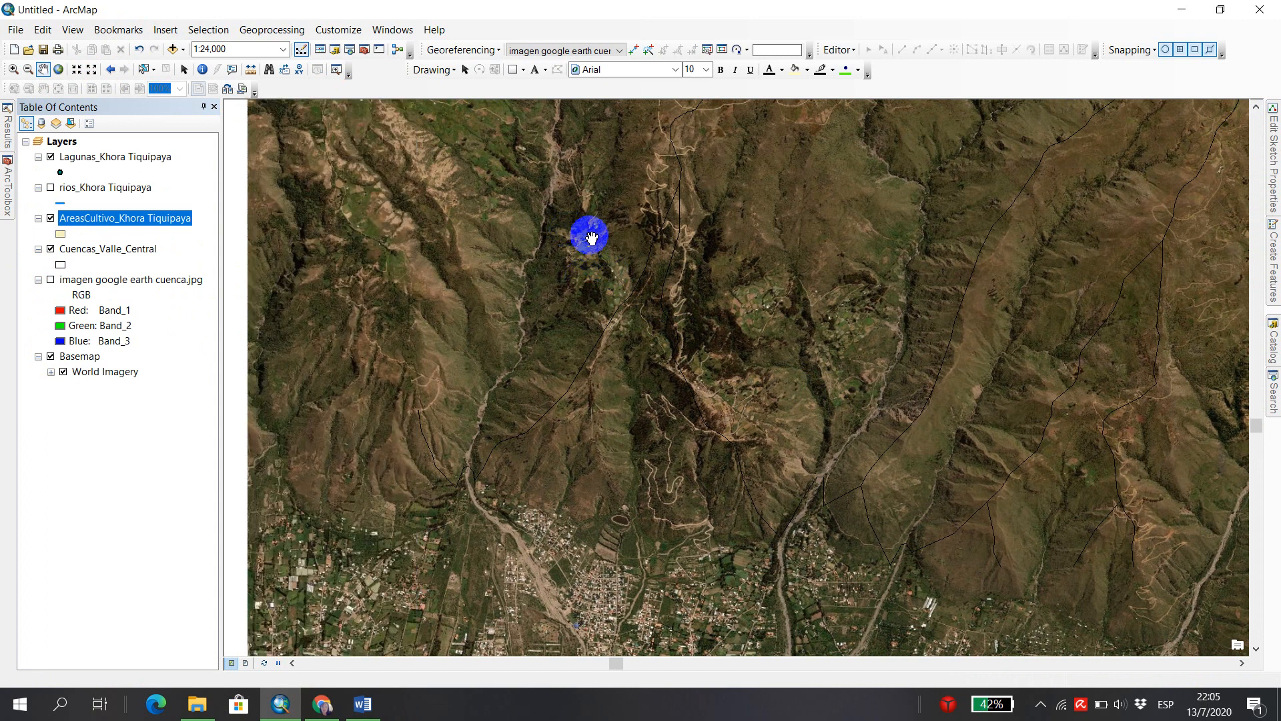
# Start an edit session on the AreasCultivo_Khora Tiquipaya layer and activate its feature template with the Polygon construction tool.
pyautogui.scroll(-4, 575, 273)
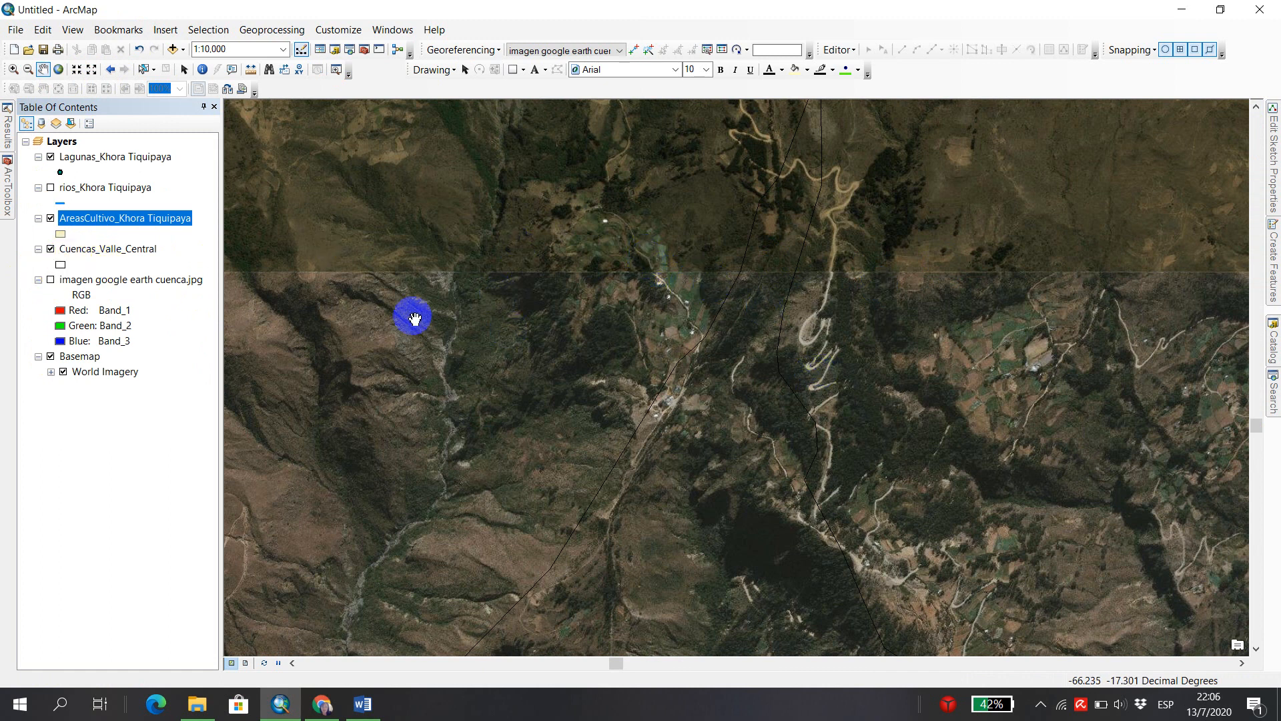
pyautogui.moveTo(852, 366); pyautogui.dragTo(630, 350)
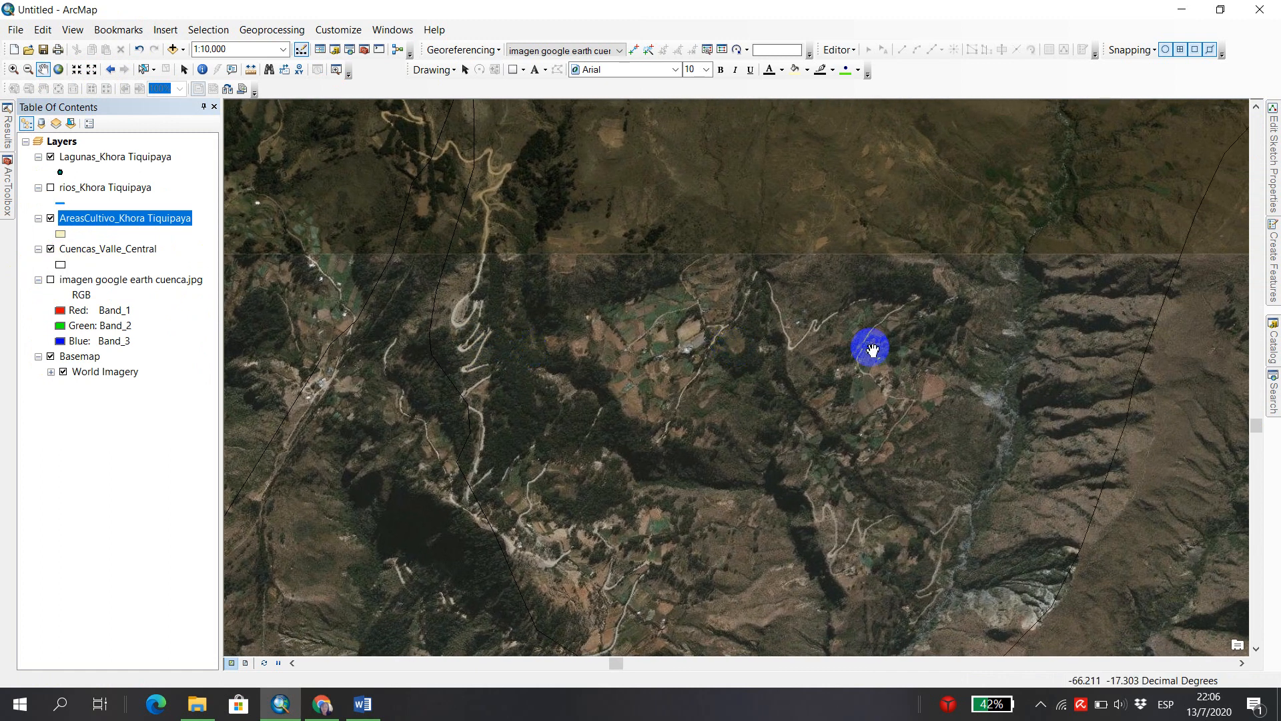
pyautogui.click(1274, 347)
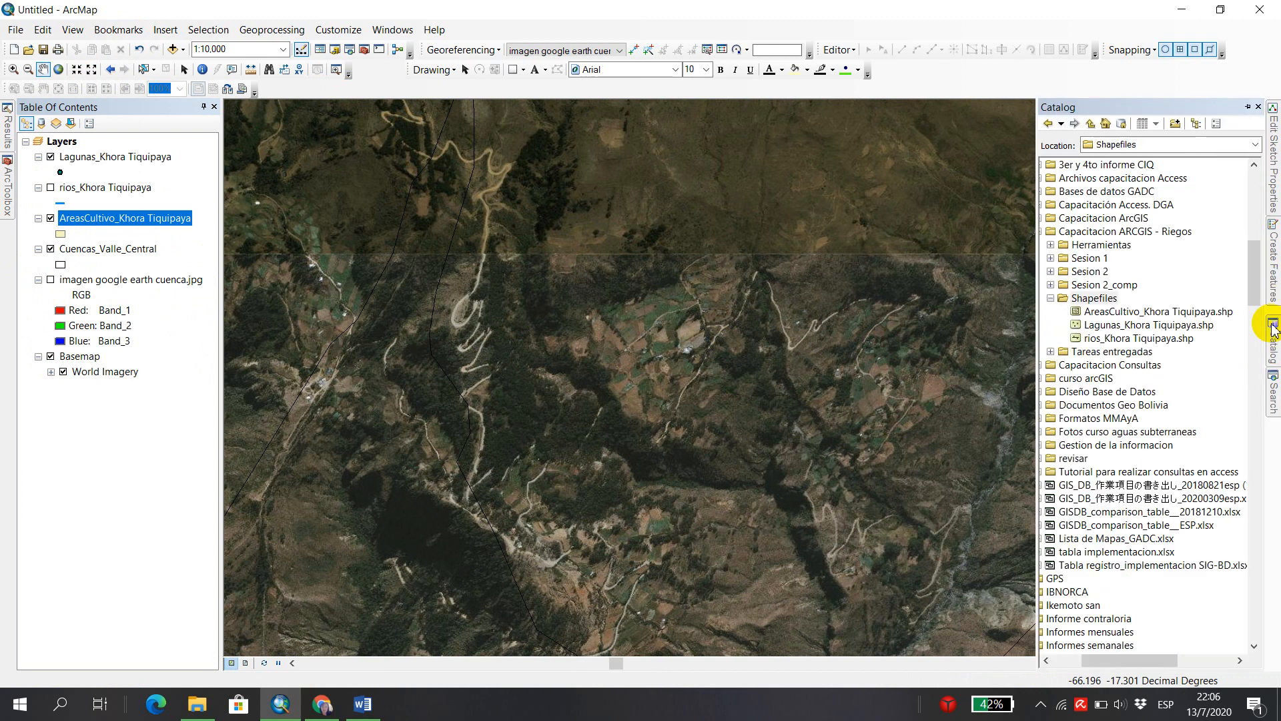
pyautogui.rightClick(101, 220)
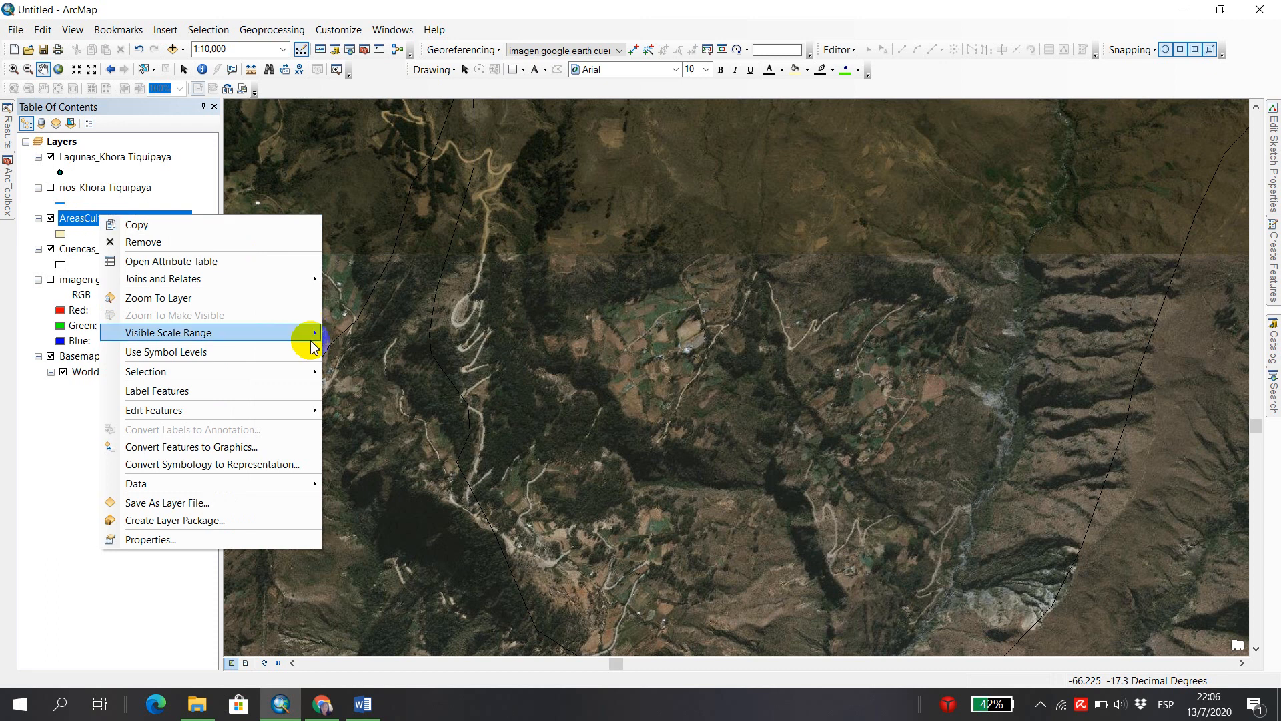
pyautogui.moveTo(294, 411)
pyautogui.click(423, 410)
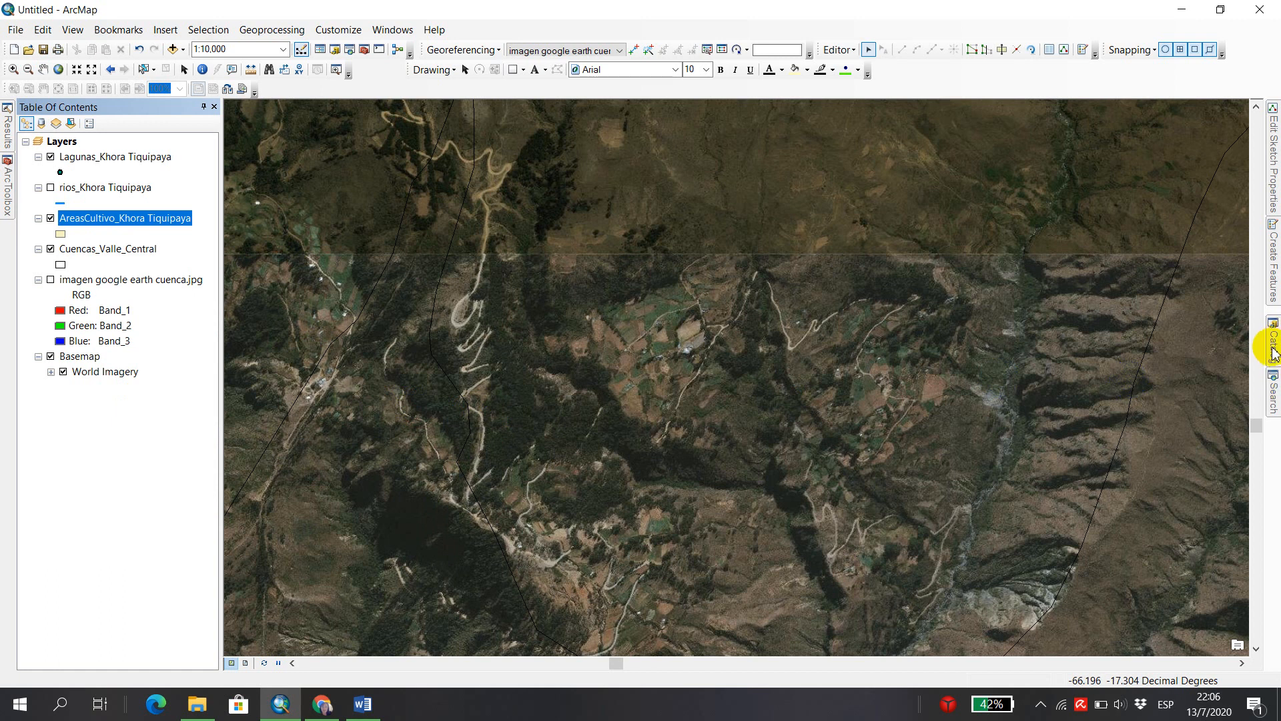
pyautogui.click(1275, 265)
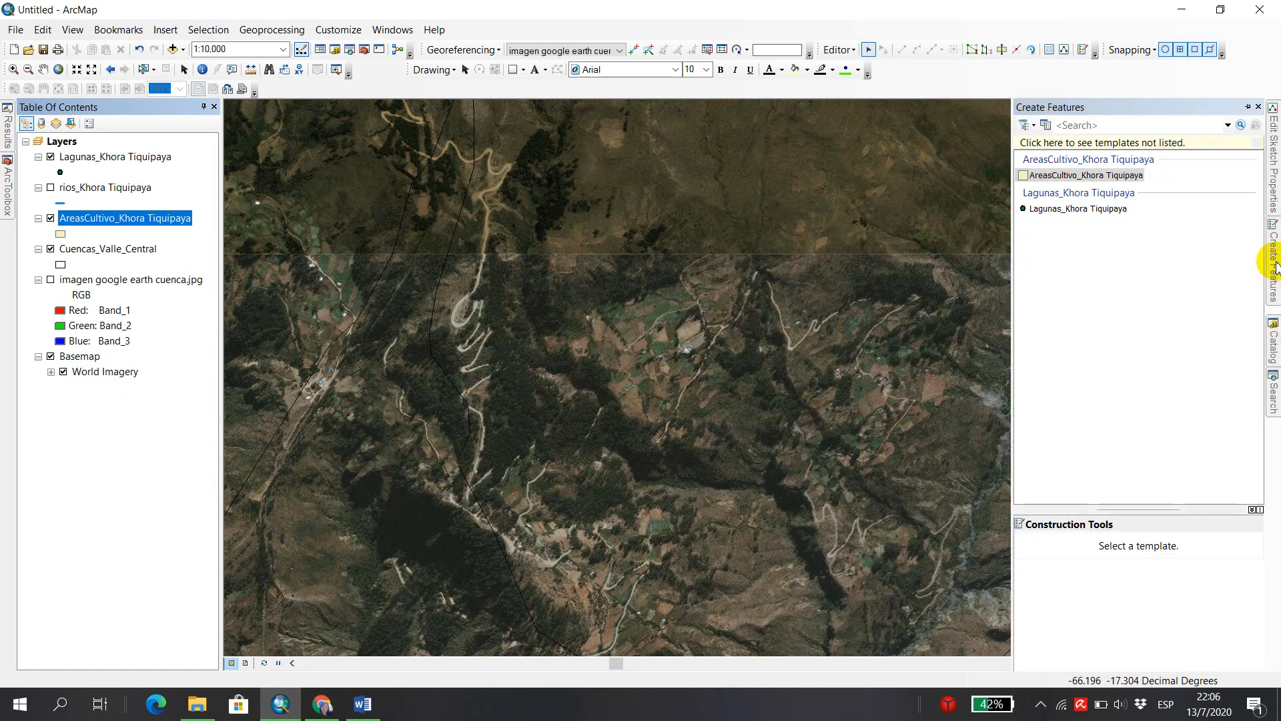
pyautogui.click(1068, 179)
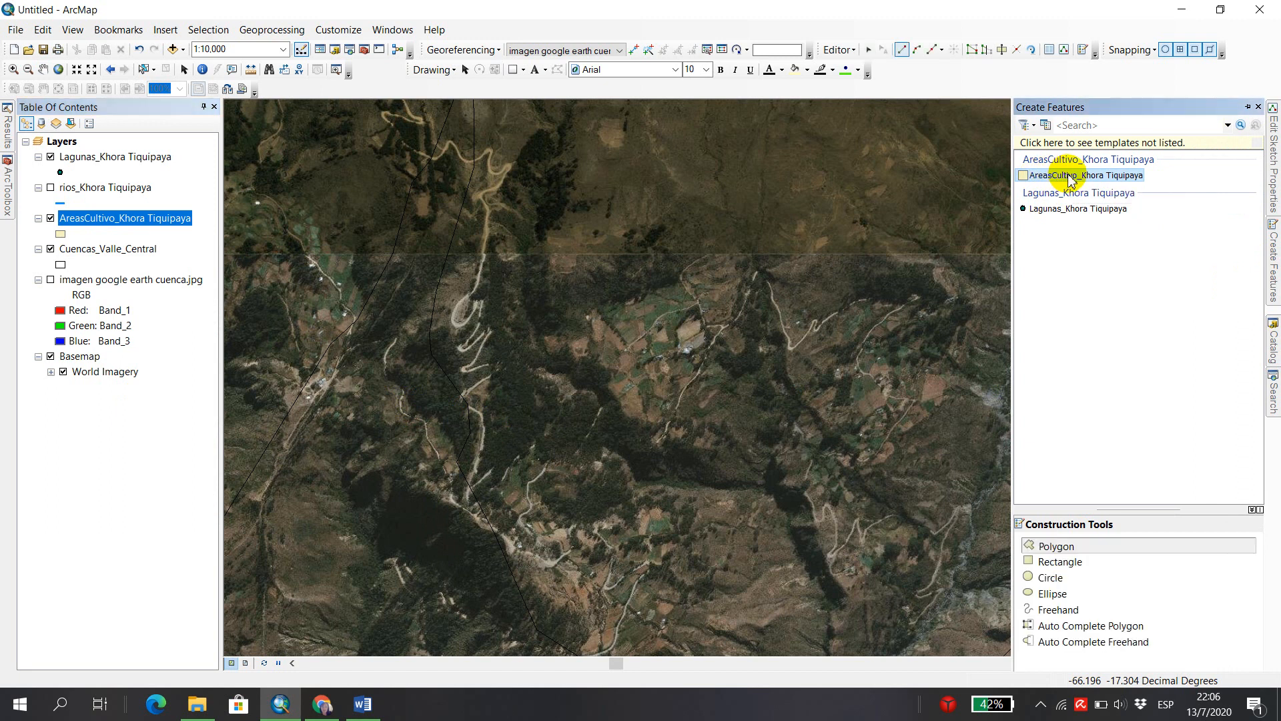
pyautogui.click(1043, 547)
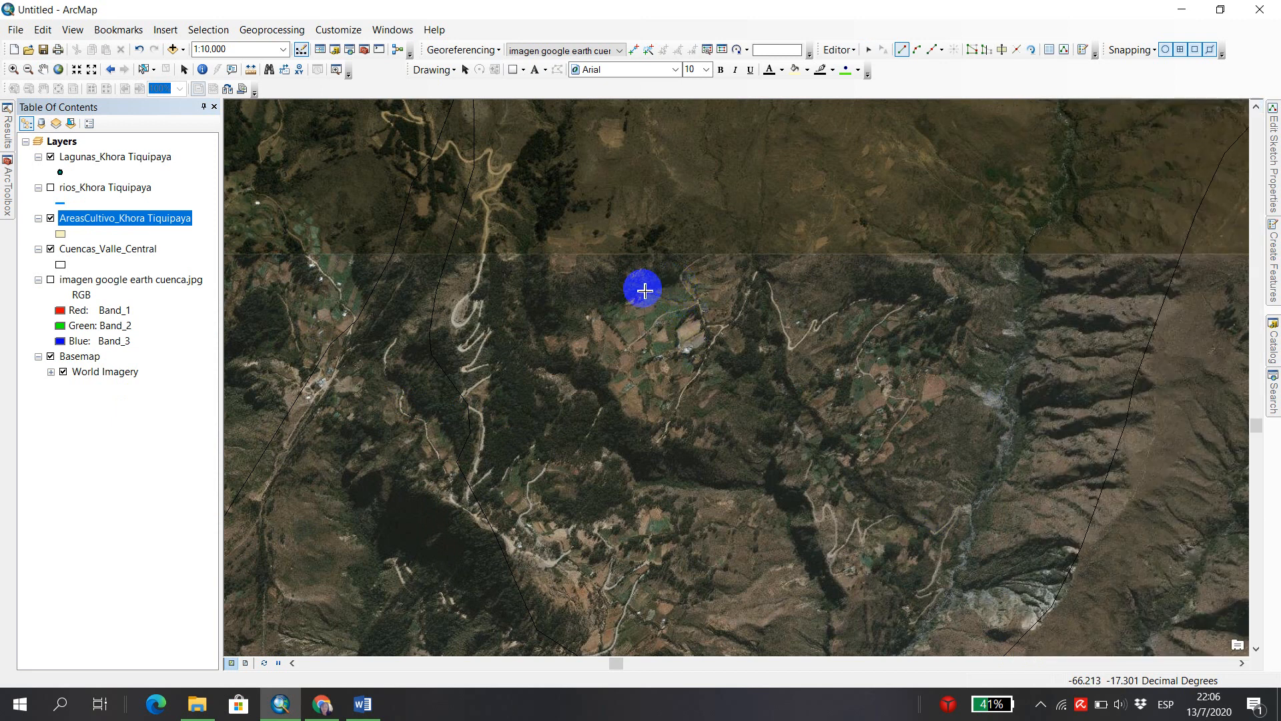
# Trace the northern and western boundary of the cultivated fields west of the winding road at 1:5,000, including the small western lobe.
pyautogui.scroll(3, 673, 285)
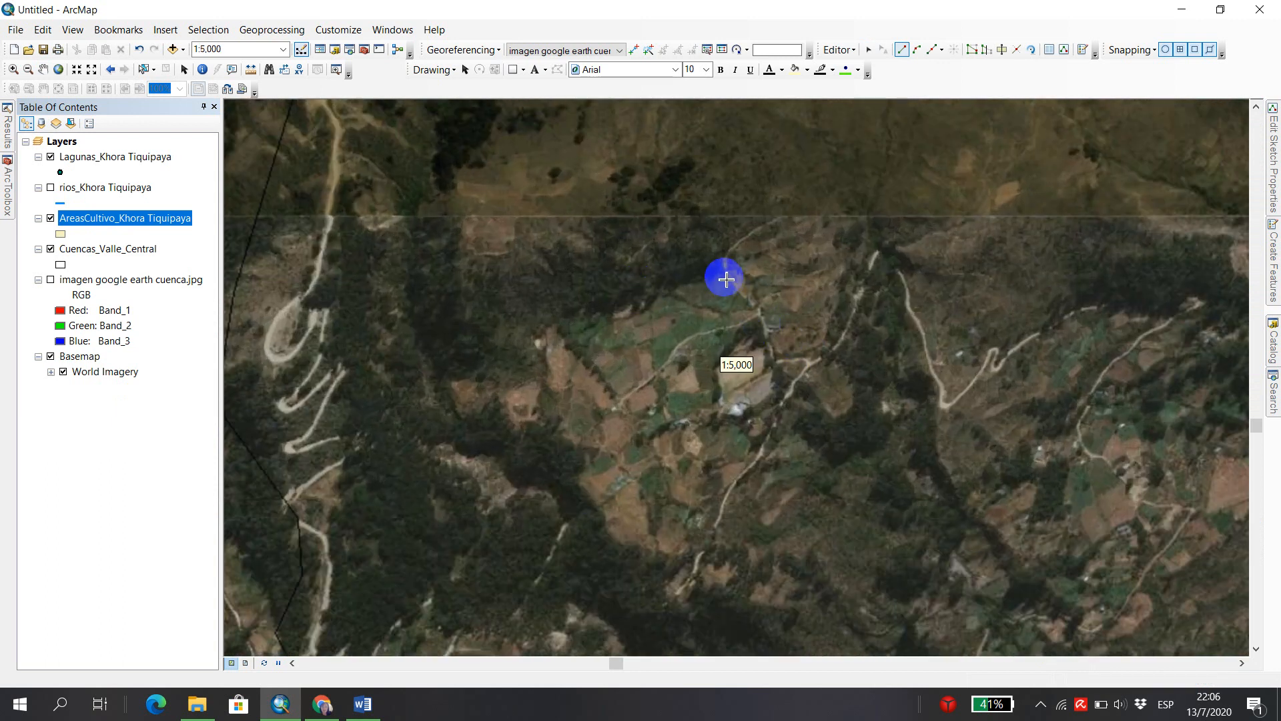
pyautogui.click(722, 278)
pyautogui.click(688, 285)
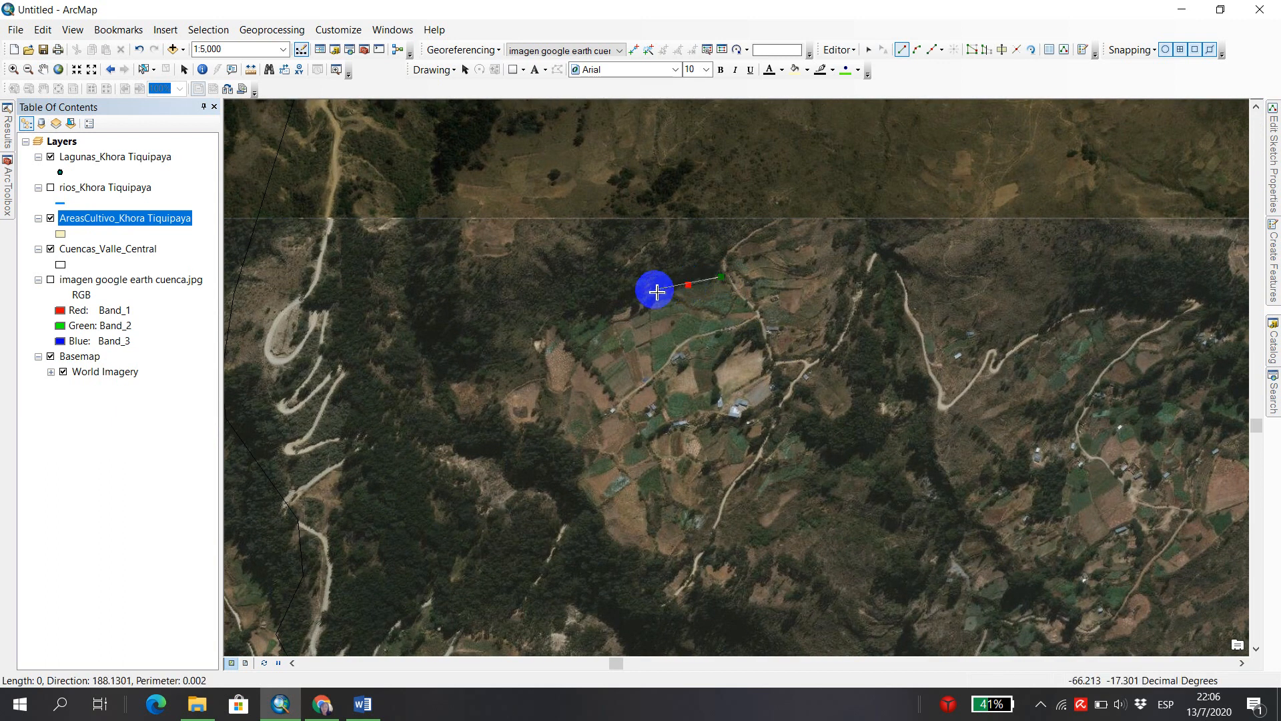
pyautogui.click(605, 313)
pyautogui.click(586, 316)
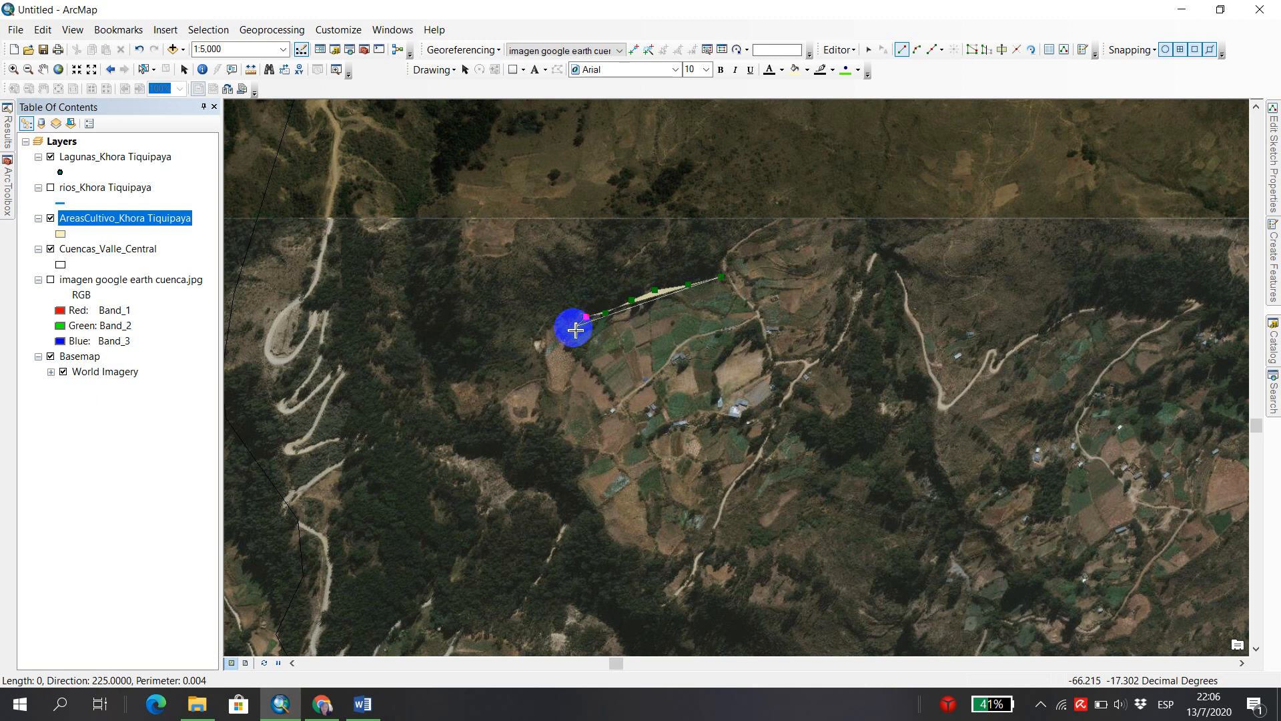
pyautogui.click(545, 341)
pyautogui.click(547, 356)
pyautogui.click(552, 378)
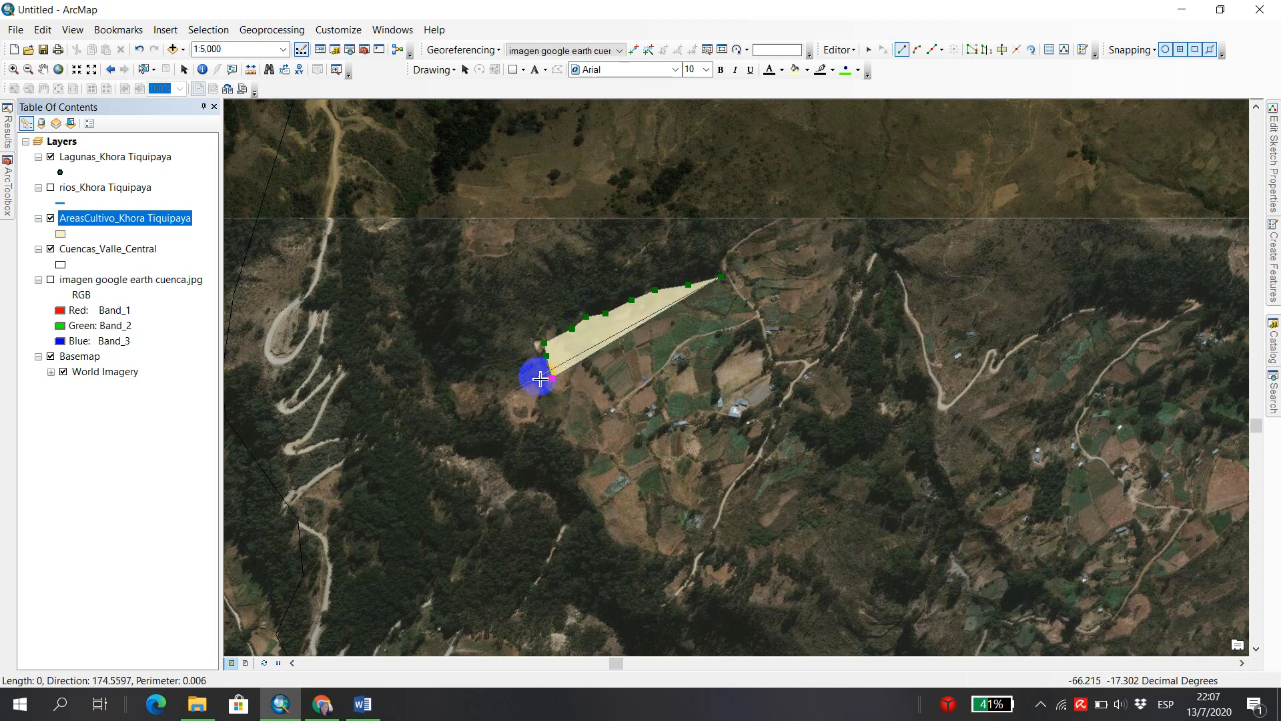
pyautogui.click(528, 378)
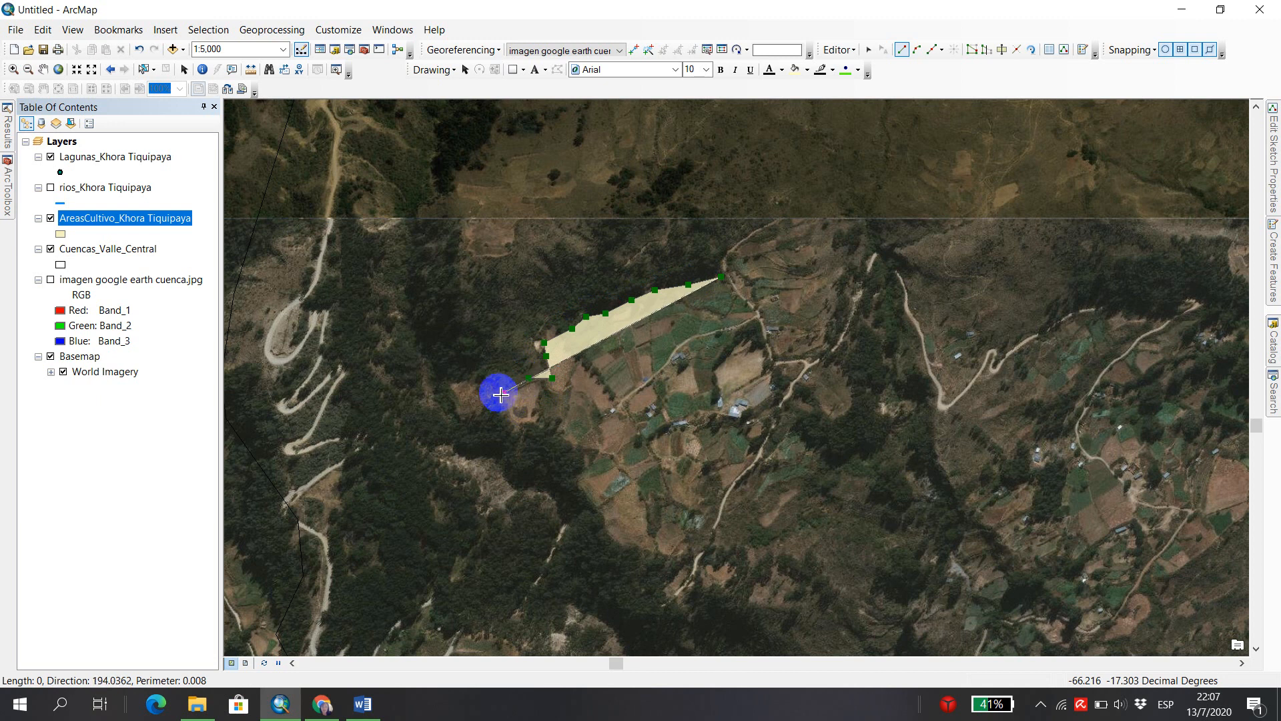
pyautogui.click(485, 383)
pyautogui.click(464, 385)
pyautogui.click(451, 389)
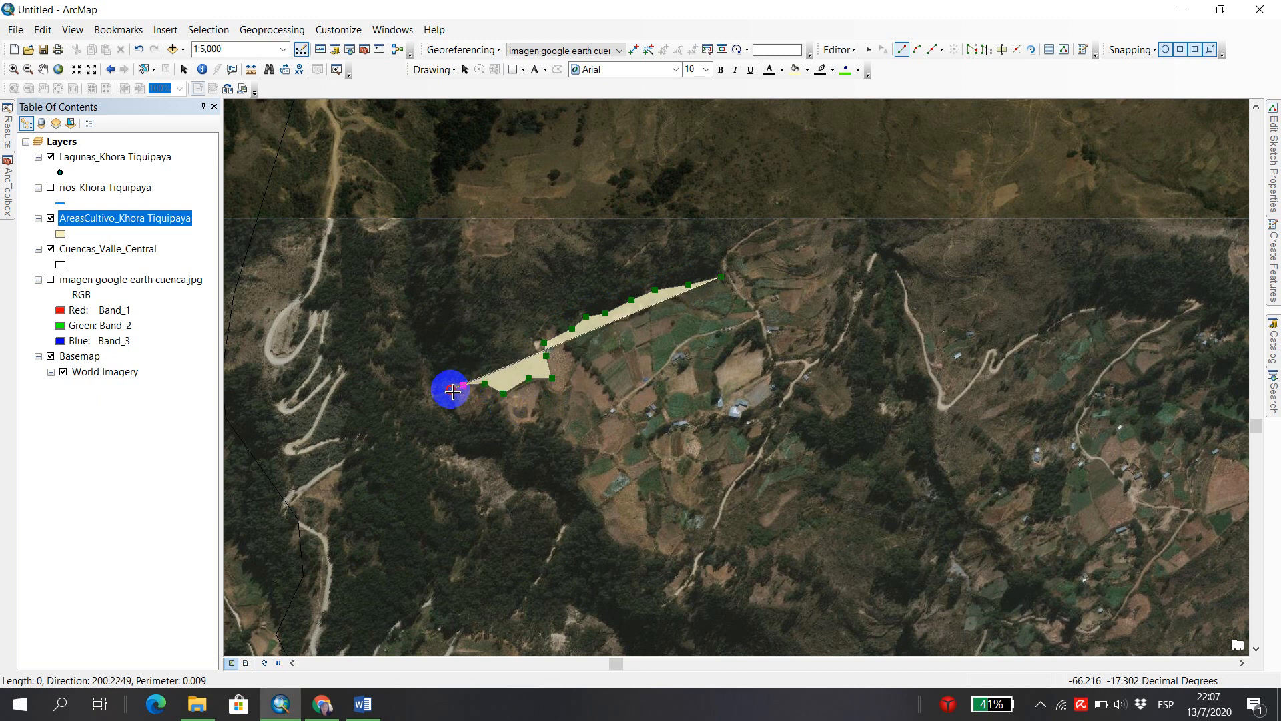
pyautogui.click(455, 404)
pyautogui.click(465, 417)
pyautogui.click(481, 409)
pyautogui.click(503, 405)
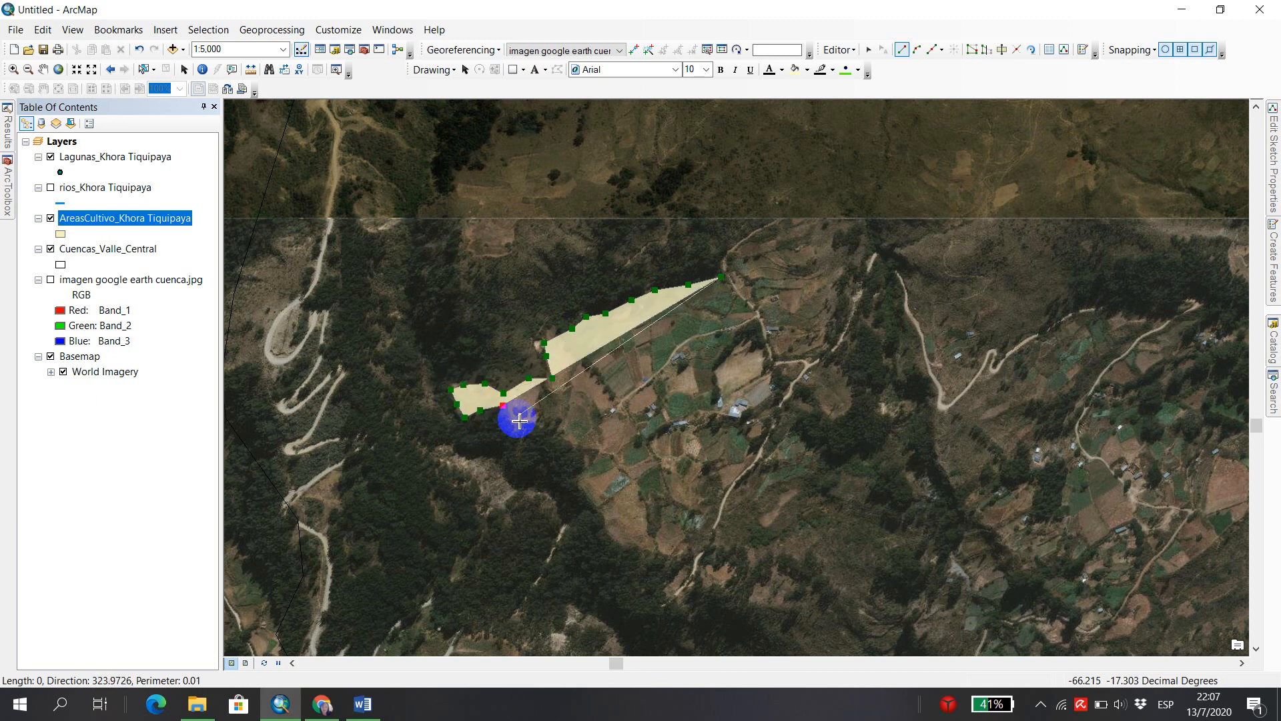
pyautogui.click(511, 421)
pyautogui.click(522, 426)
pyautogui.click(535, 422)
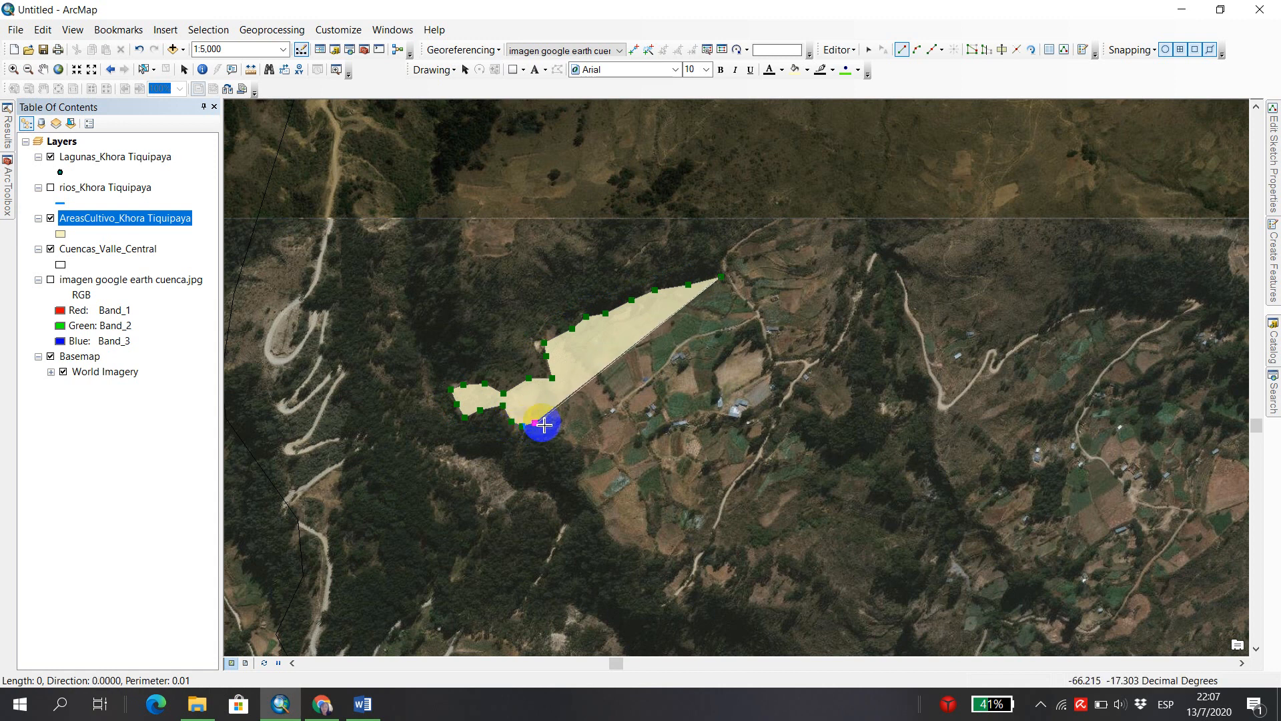
pyautogui.click(556, 423)
pyautogui.click(560, 432)
pyautogui.click(576, 443)
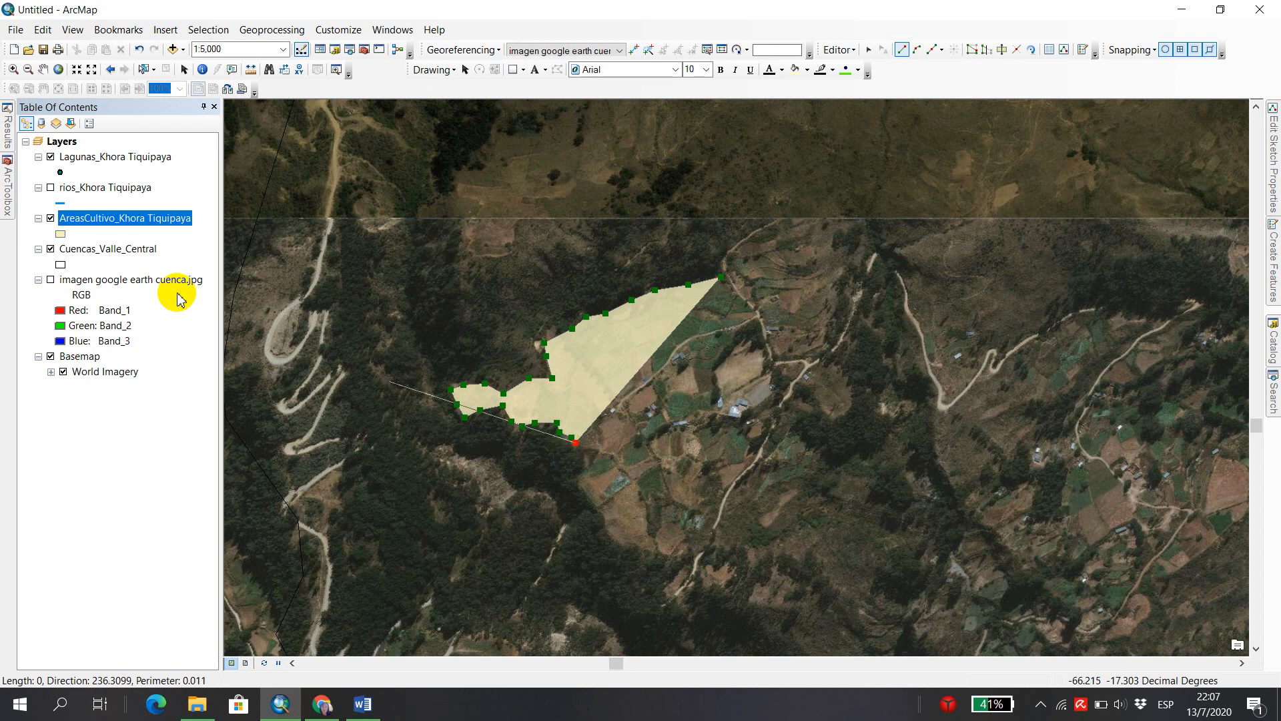
# Set the AreasCultivo_Khora Tiquipaya layer symbol to Hollow with a red outline.
pyautogui.click(61, 235)
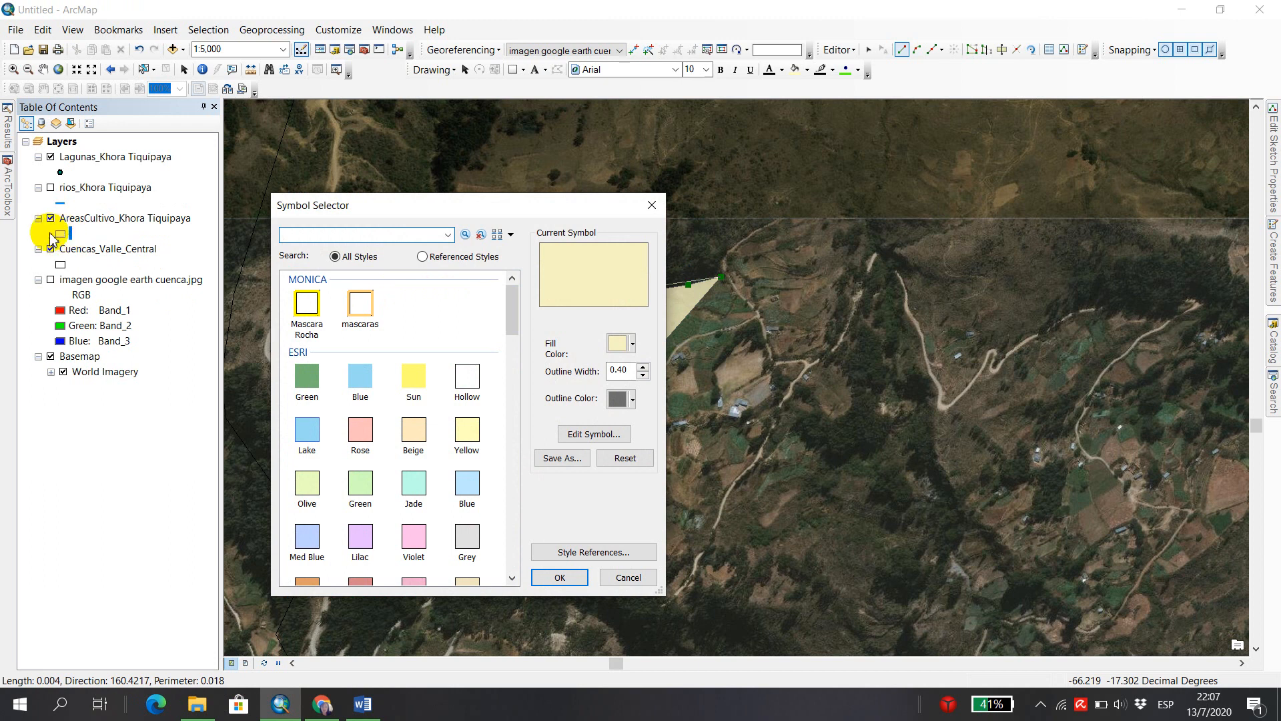
pyautogui.click(467, 377)
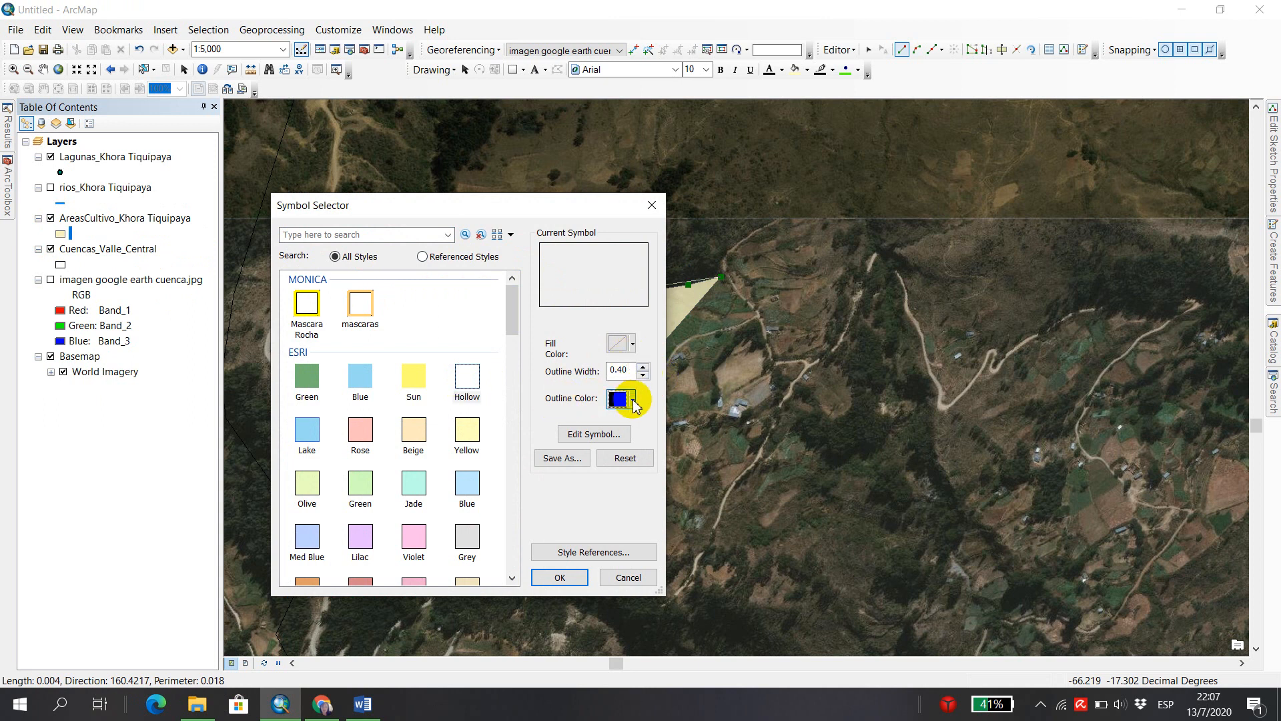
pyautogui.click(632, 399)
pyautogui.click(634, 147)
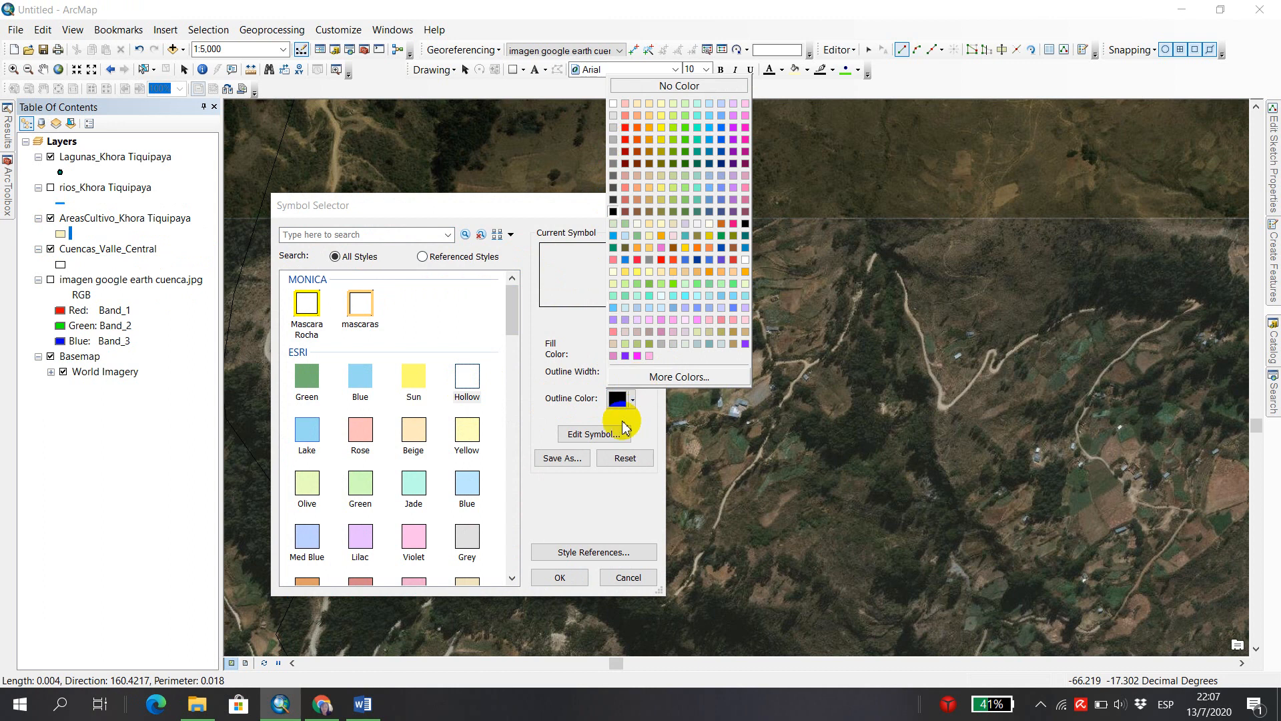
pyautogui.click(633, 401)
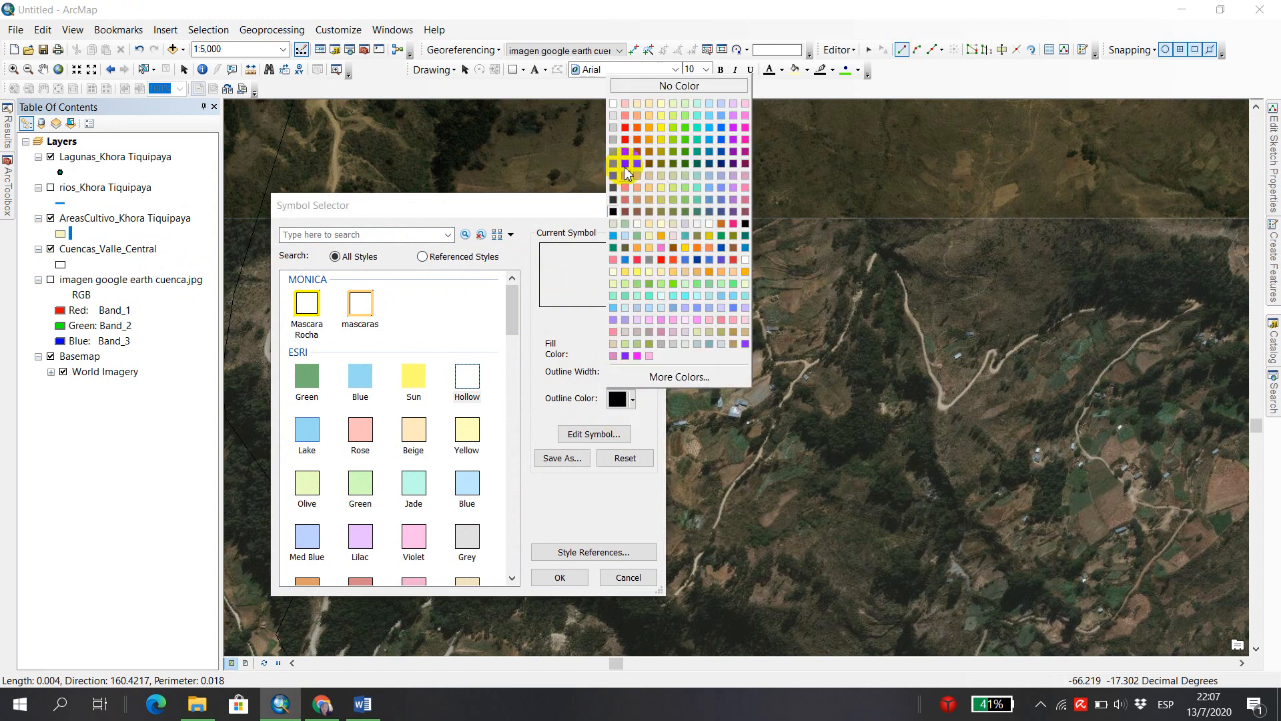
pyautogui.click(626, 138)
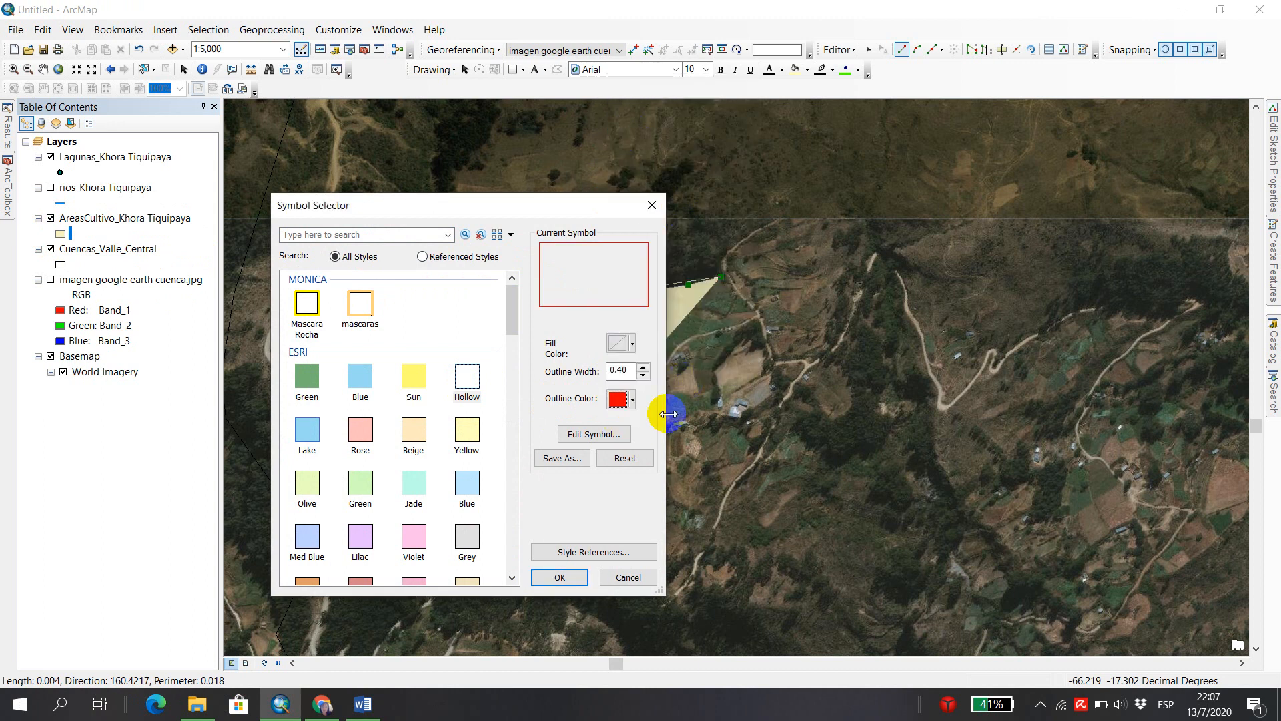
pyautogui.click(559, 578)
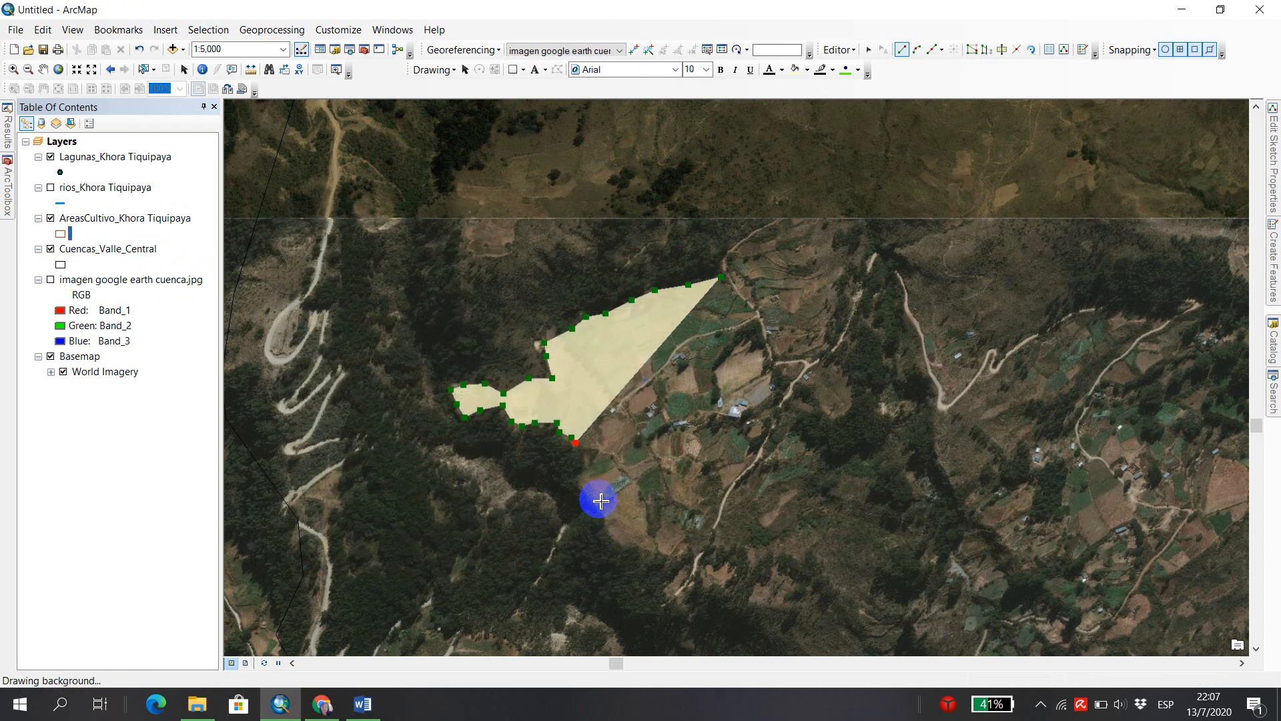
# Trace the remaining southwestern, southern and eastern boundary of the fields along the road, finish the crop polygon and clear the selection.
pyautogui.click(587, 459)
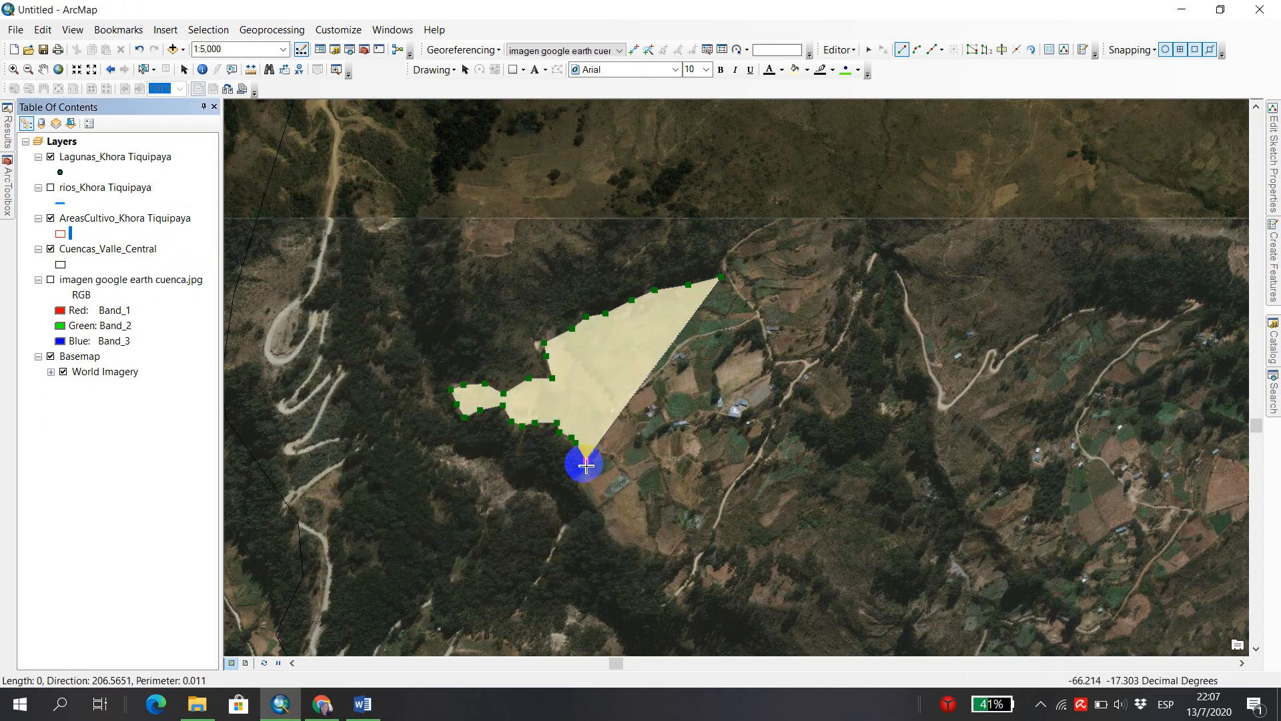
pyautogui.click(573, 484)
pyautogui.click(577, 495)
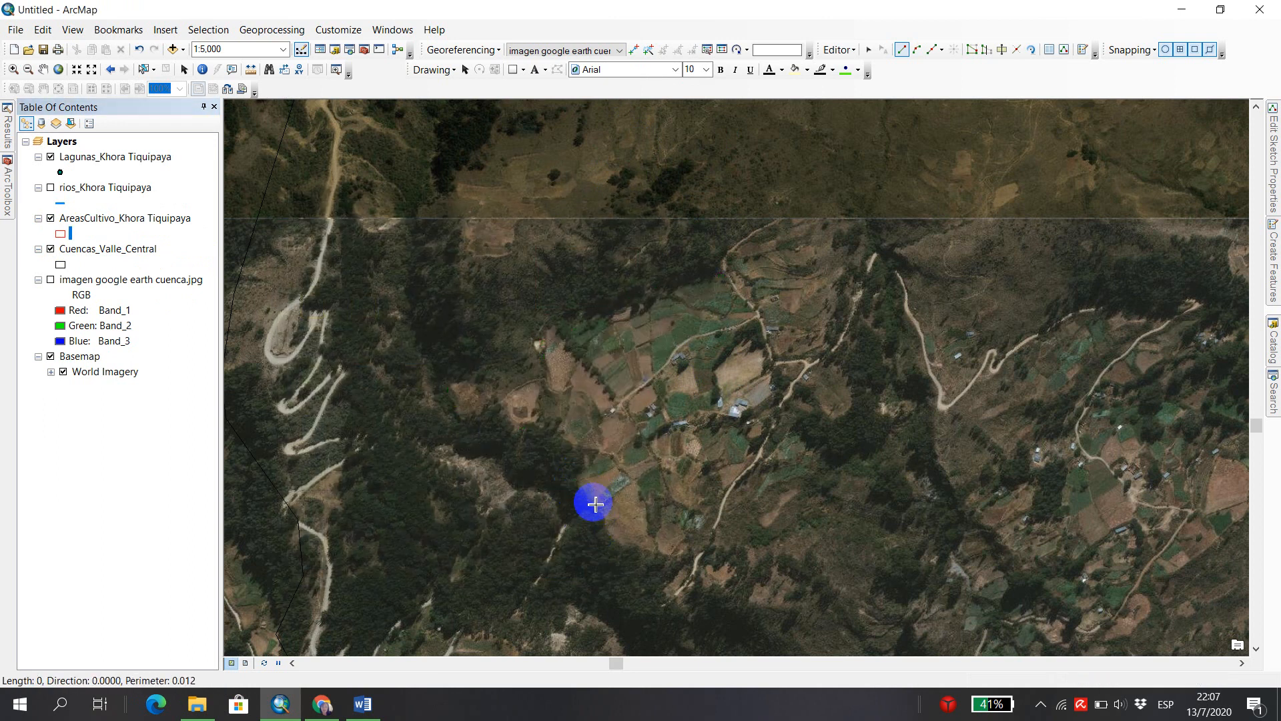
pyautogui.click(593, 501)
pyautogui.click(604, 515)
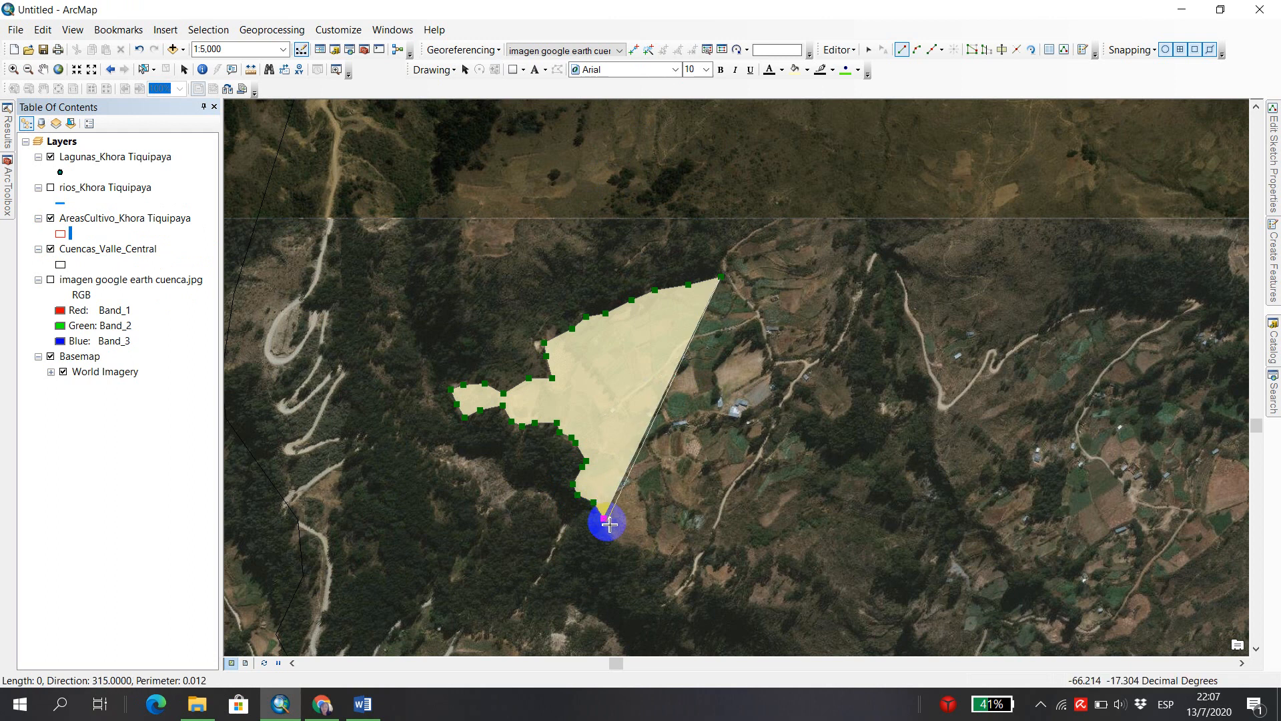
pyautogui.click(839, 50)
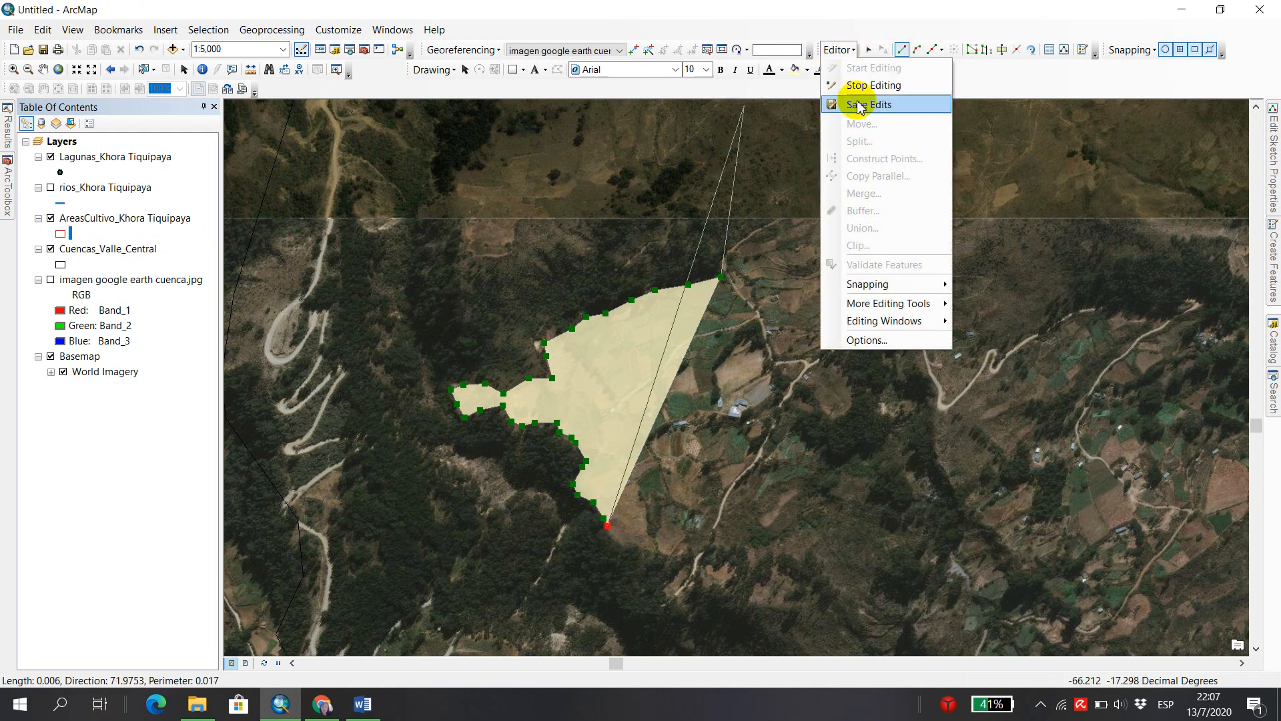
pyautogui.click(624, 545)
pyautogui.click(642, 550)
pyautogui.click(671, 558)
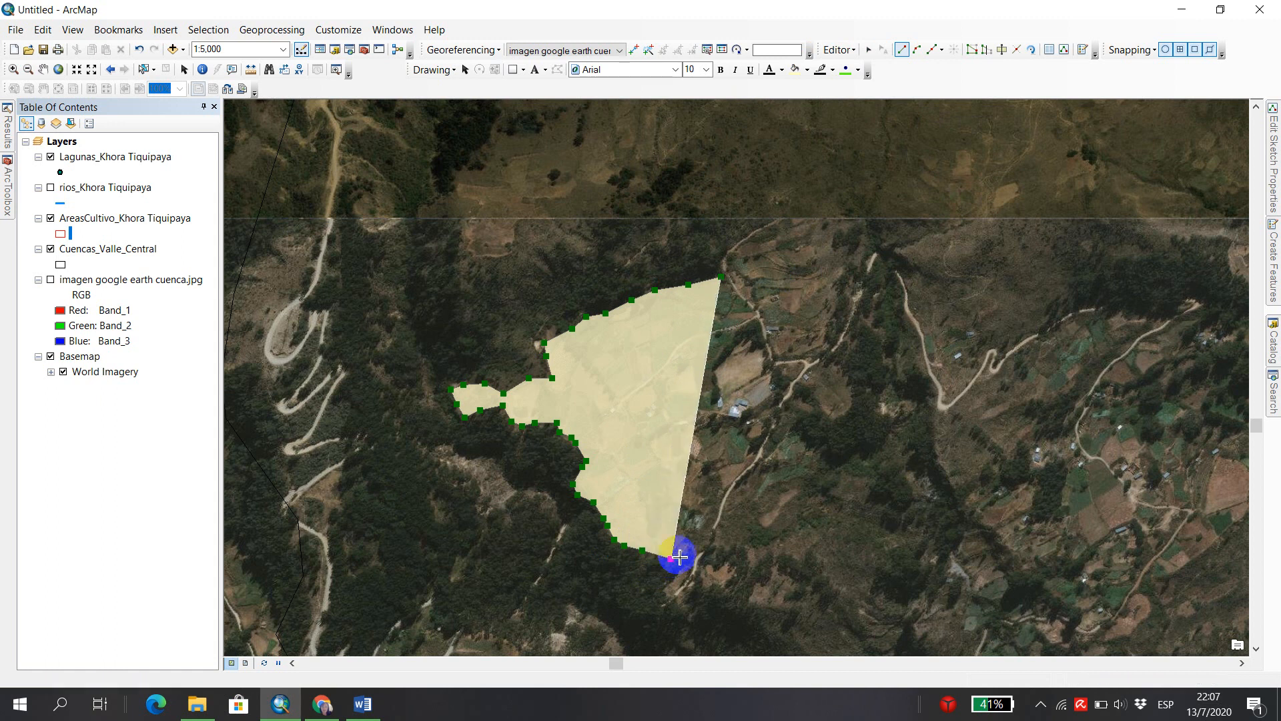
pyautogui.click(695, 540)
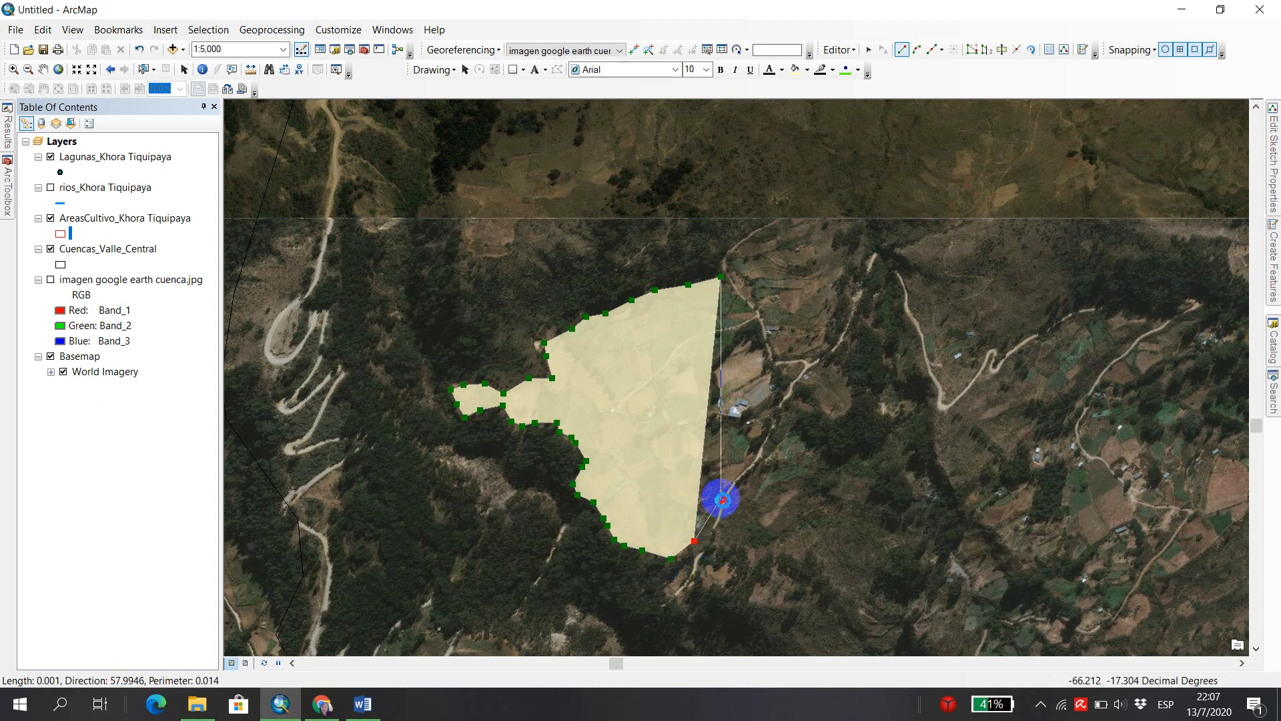
pyautogui.click(721, 498)
pyautogui.click(742, 464)
pyautogui.click(759, 445)
pyautogui.click(772, 413)
pyautogui.click(781, 392)
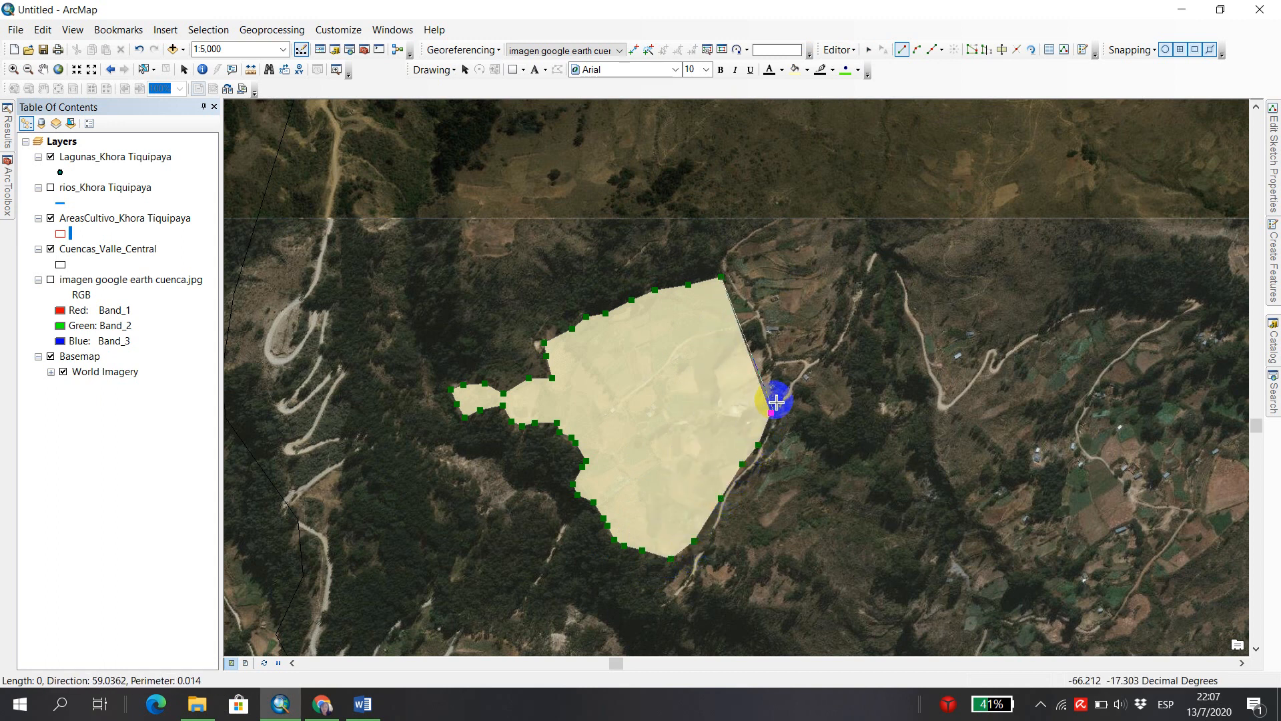
pyautogui.click(800, 367)
pyautogui.click(764, 353)
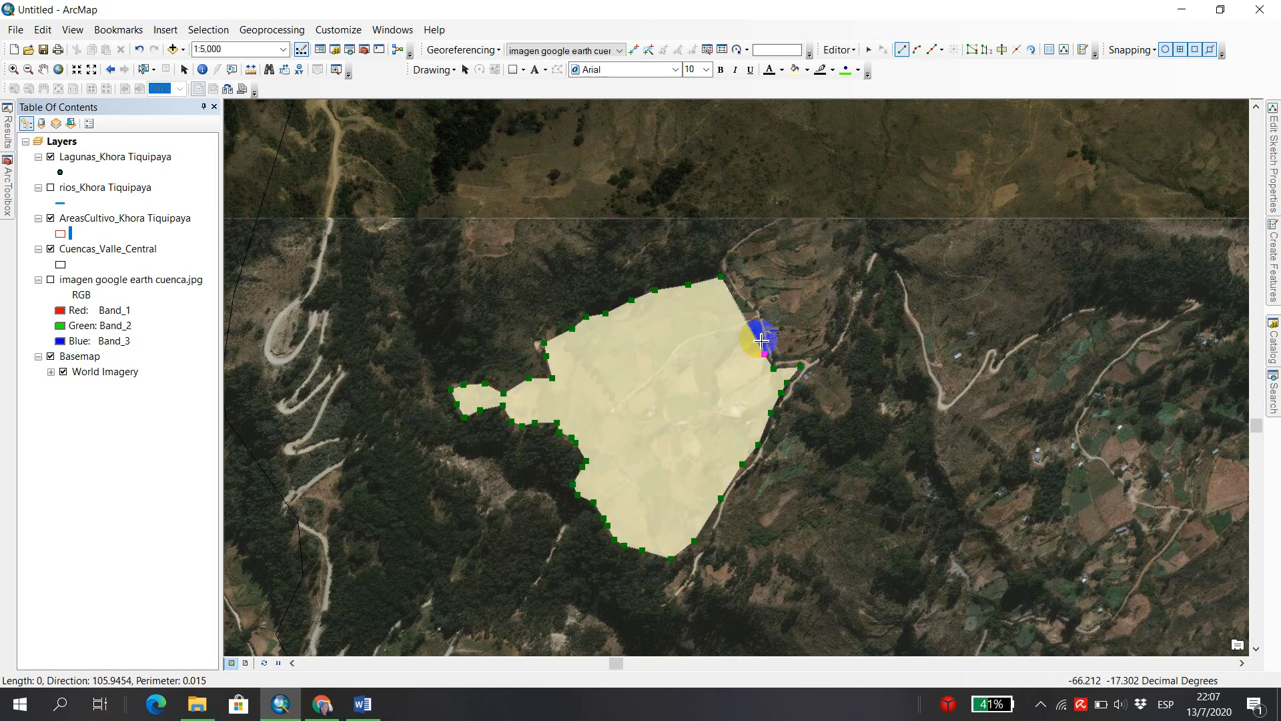
pyautogui.click(757, 328)
pyautogui.click(752, 314)
pyautogui.doubleClick(739, 303)
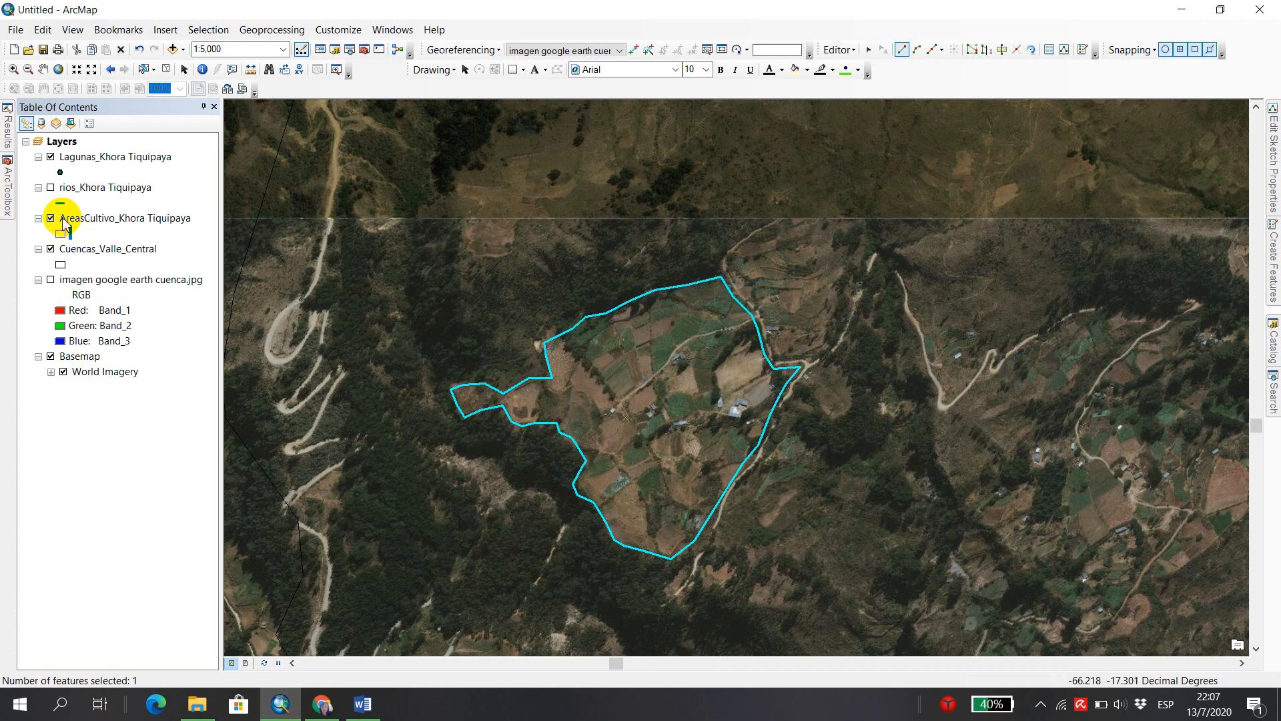
pyautogui.click(167, 72)
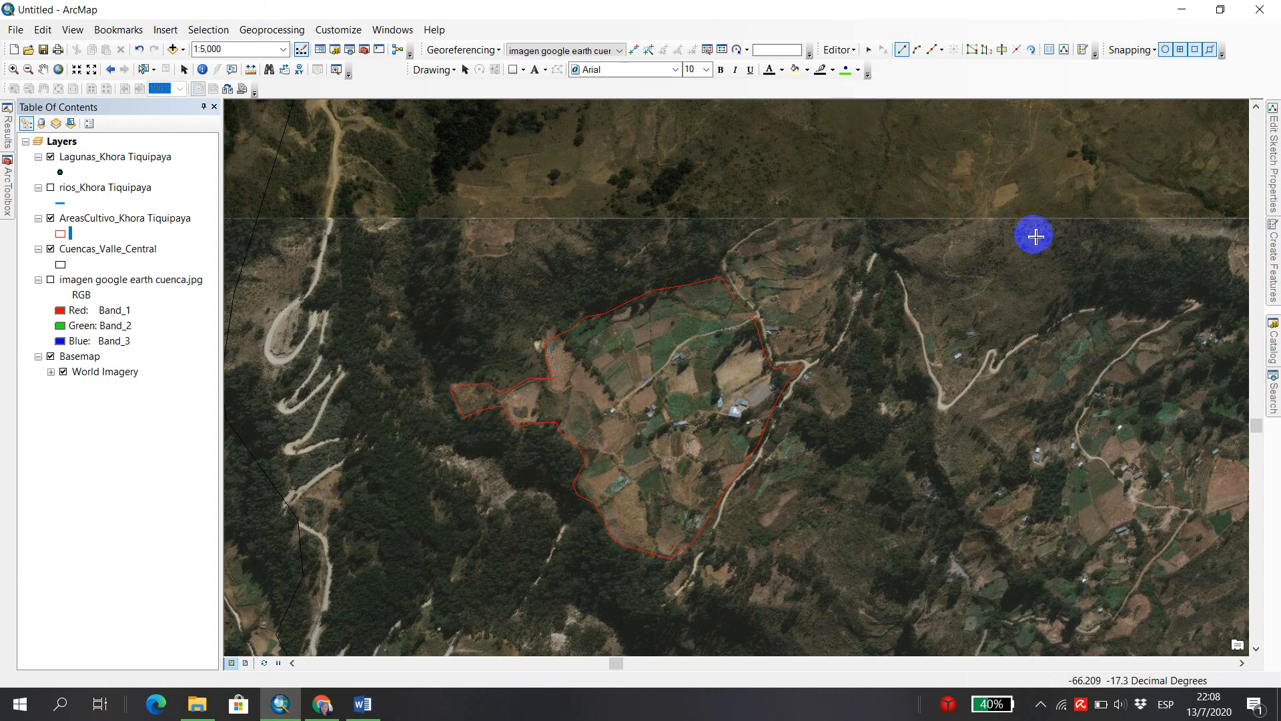
# Begin a second AreasCultivo_Khora Tiquipaya polygon northeast of the existing one, tracing its western edge along the road down to the road junction.
pyautogui.click(1272, 244)
pyautogui.click(1039, 176)
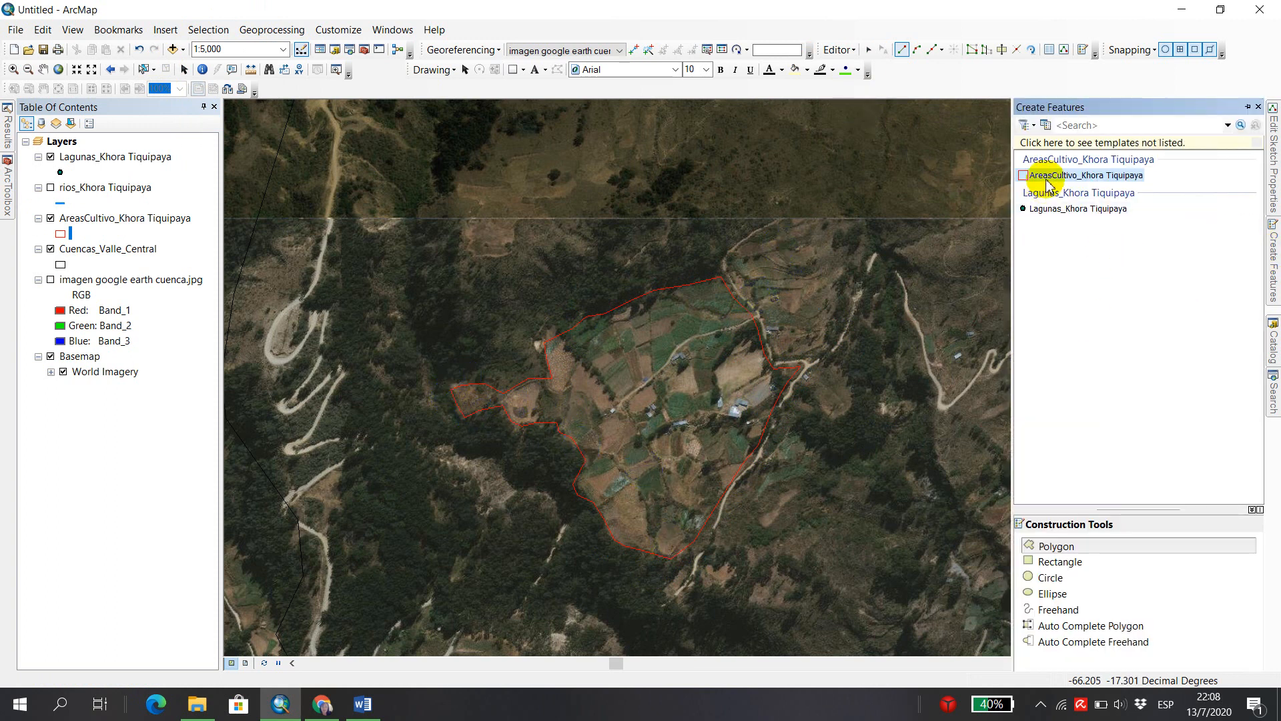
pyautogui.click(1041, 543)
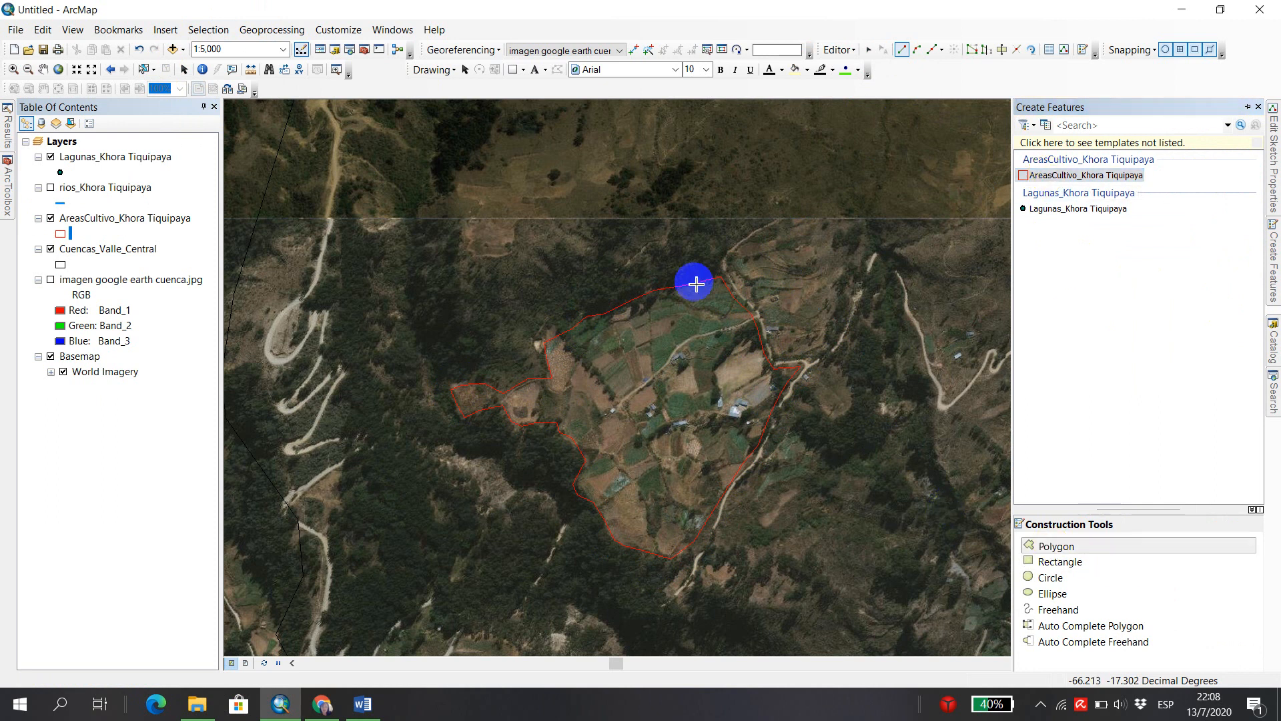
pyautogui.click(739, 277)
pyautogui.click(757, 304)
pyautogui.click(768, 325)
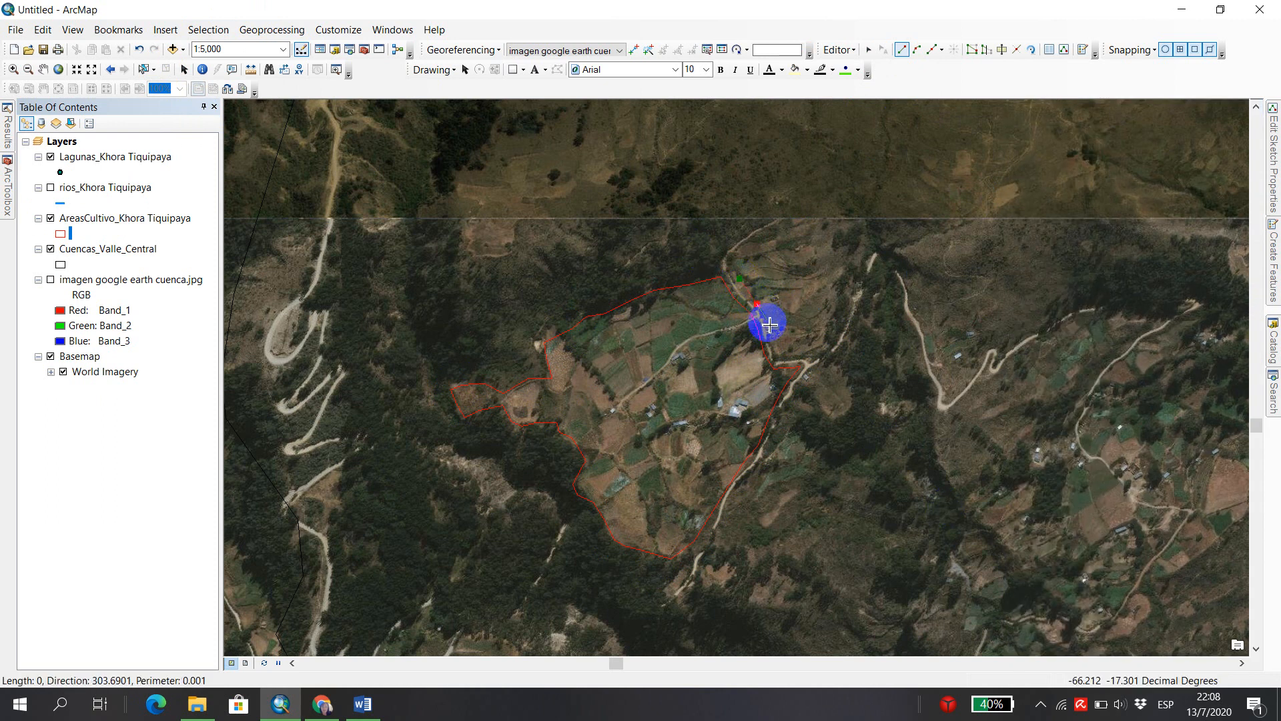
pyautogui.click(775, 348)
pyautogui.click(777, 356)
pyautogui.click(801, 355)
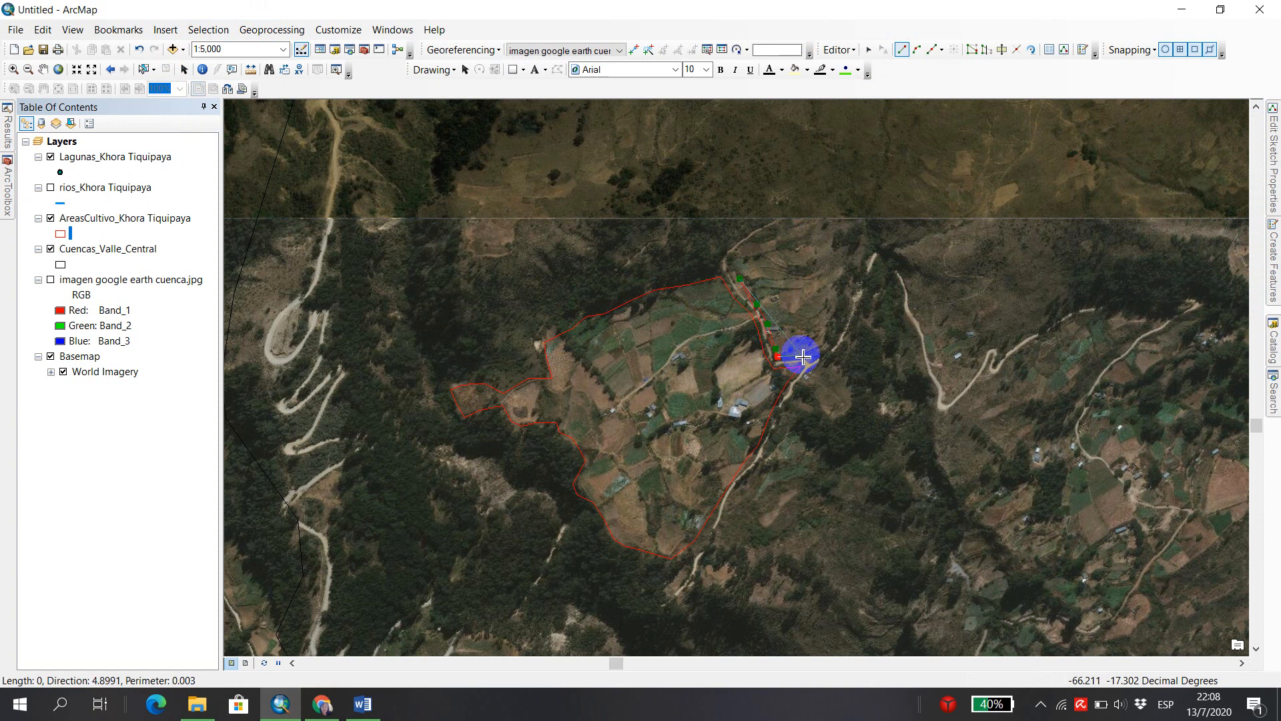
# Trace the eastern boundary of the second crop polygon northward beside the road, including the small notch at its northeast corner.
pyautogui.click(822, 348)
pyautogui.click(829, 321)
pyautogui.click(837, 307)
pyautogui.click(840, 283)
pyautogui.click(845, 270)
pyautogui.click(851, 251)
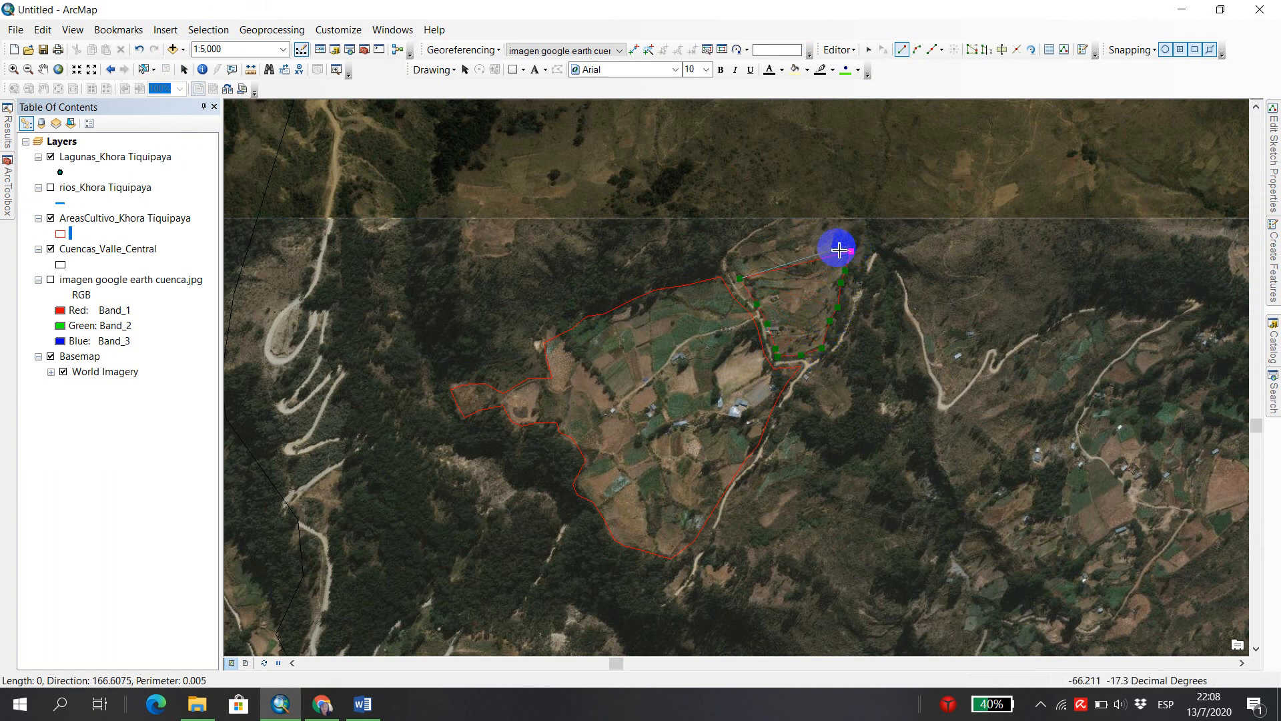
pyautogui.click(837, 247)
pyautogui.click(850, 225)
pyautogui.click(847, 215)
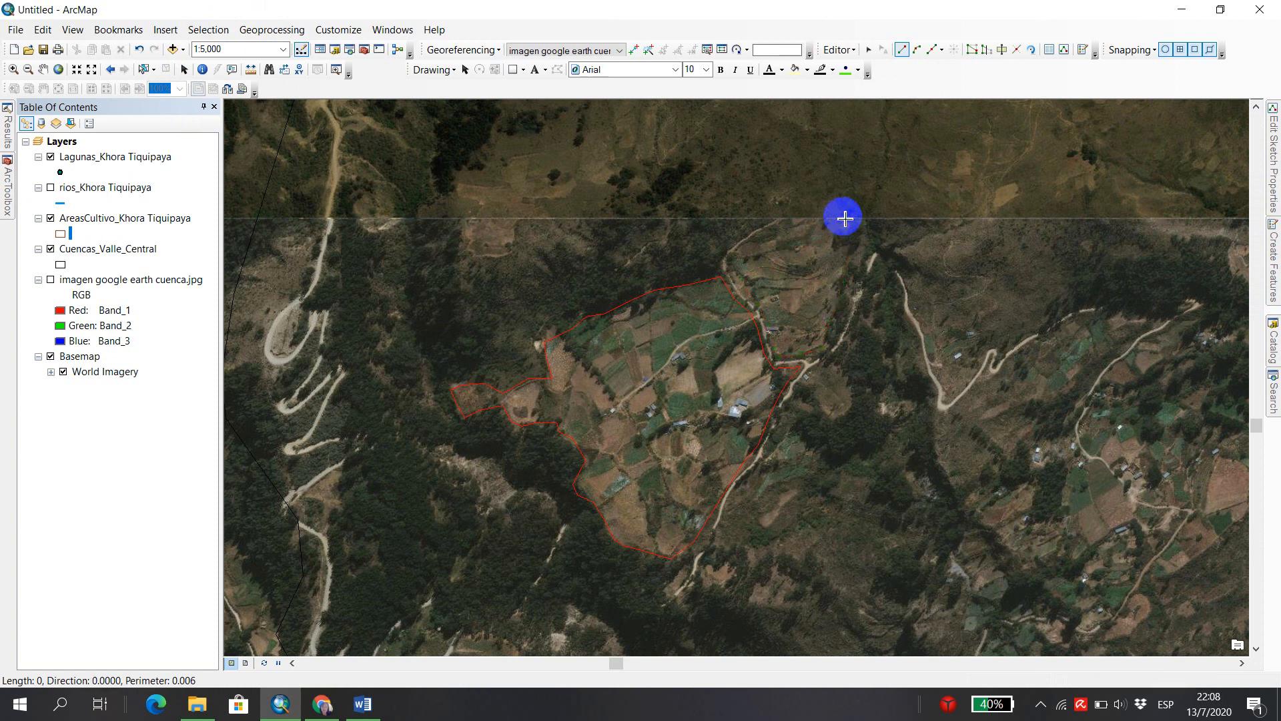
# Trace the northern boundary of the second crop area westward along the curved road and finish the polygon.
pyautogui.click(822, 218)
pyautogui.click(807, 222)
pyautogui.click(795, 223)
pyautogui.click(776, 233)
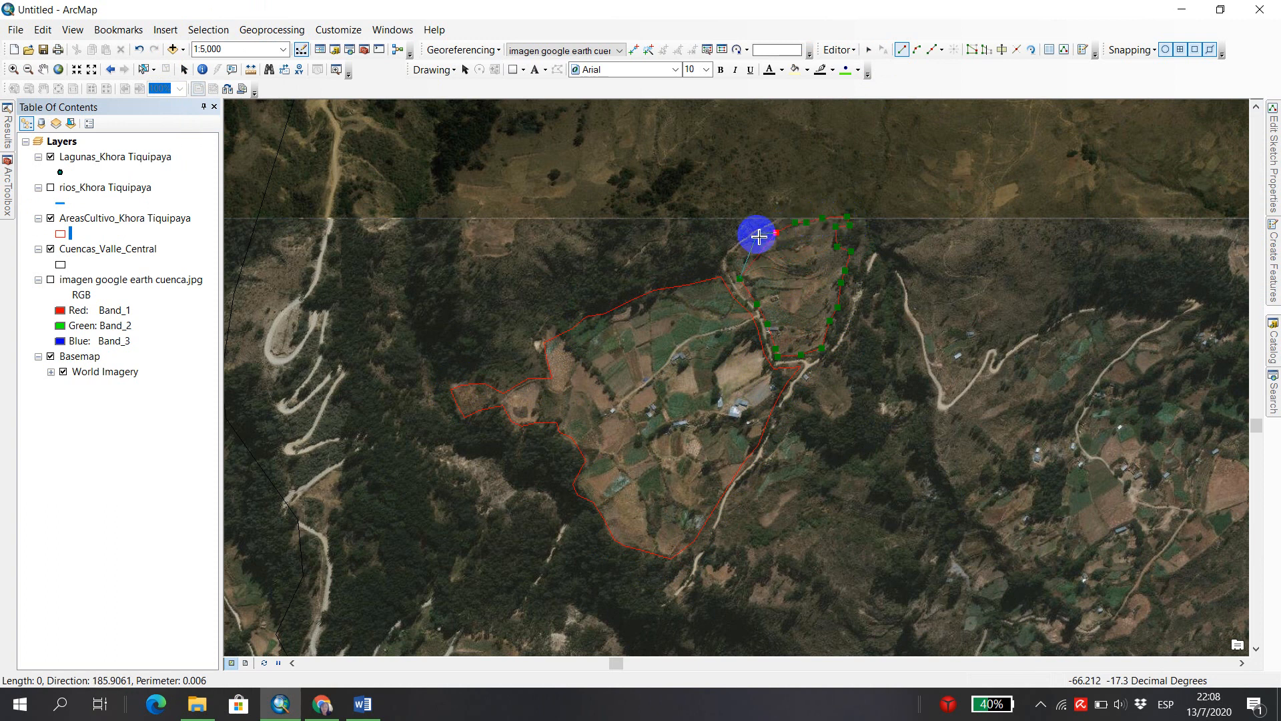
pyautogui.click(754, 237)
pyautogui.click(733, 252)
pyautogui.doubleClick(733, 269)
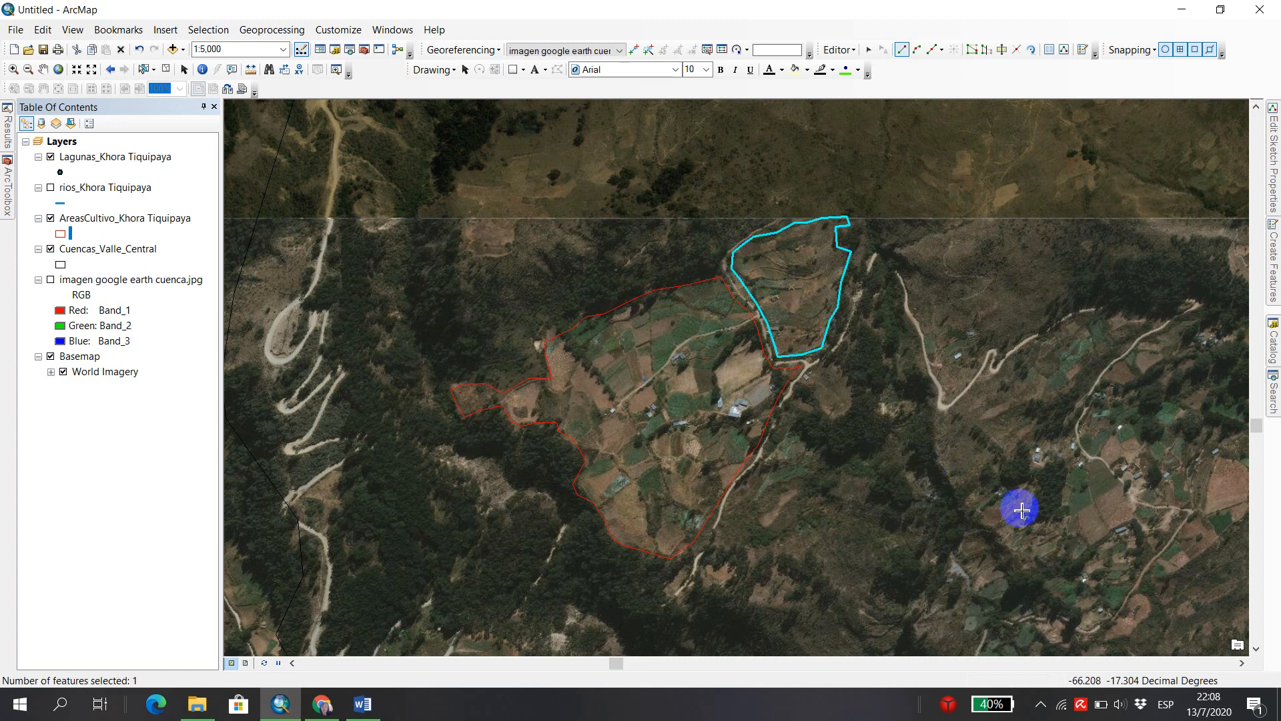
# Begin a third AreasCultivo_Khora Tiquipaya polygon on the fields farther east, tracing its northwestern edge southwest along the winding road.
pyautogui.click(45, 68)
pyautogui.moveTo(592, 343); pyautogui.dragTo(379, 301)
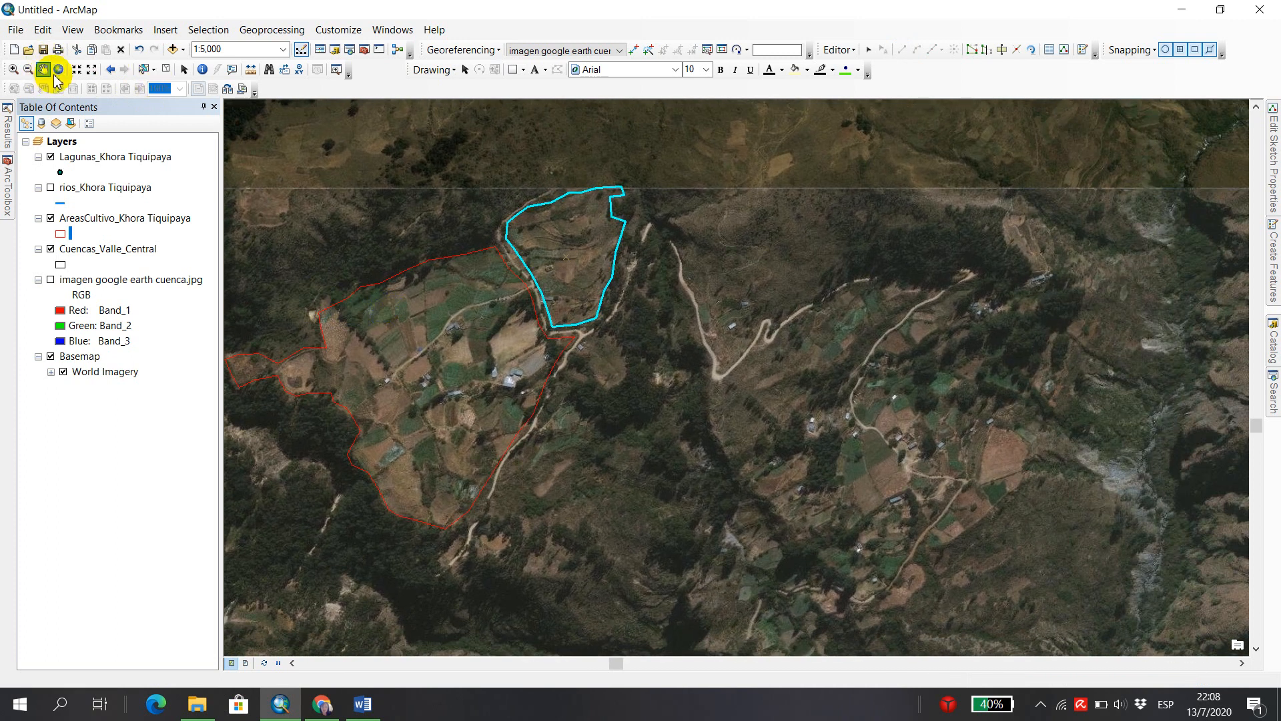
pyautogui.moveTo(904, 354); pyautogui.dragTo(738, 298)
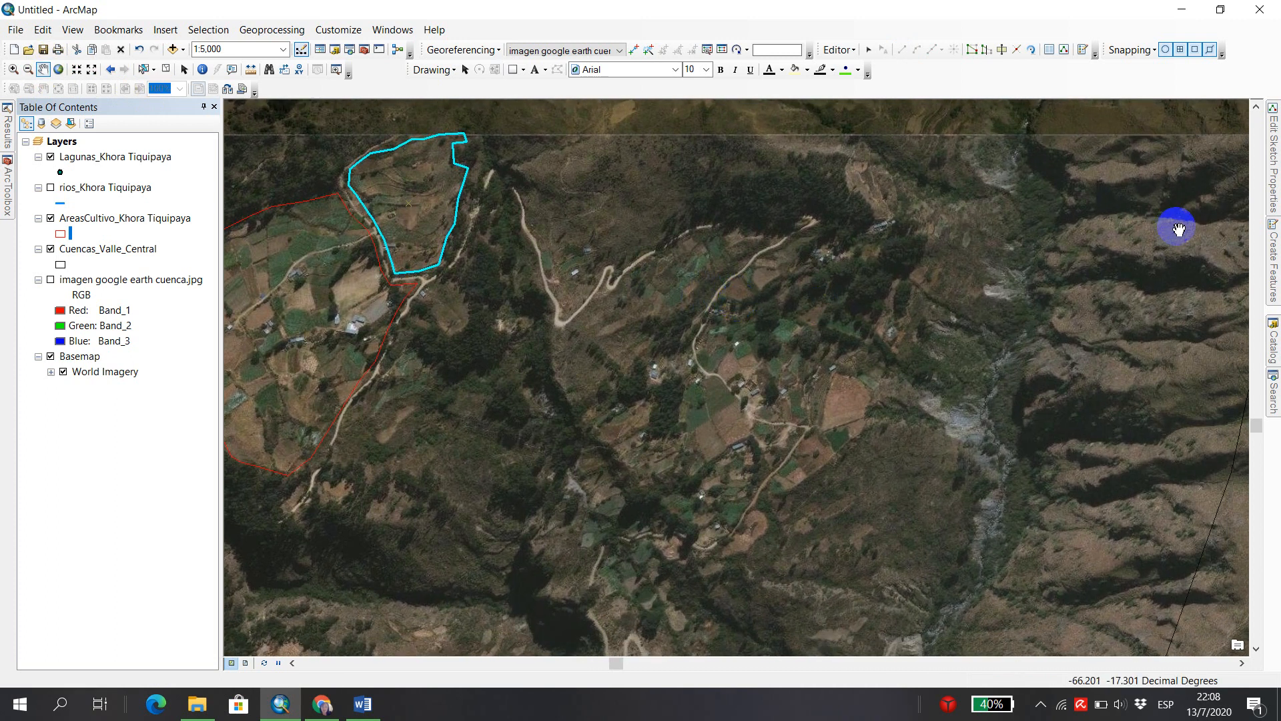
pyautogui.moveTo(1272, 304)
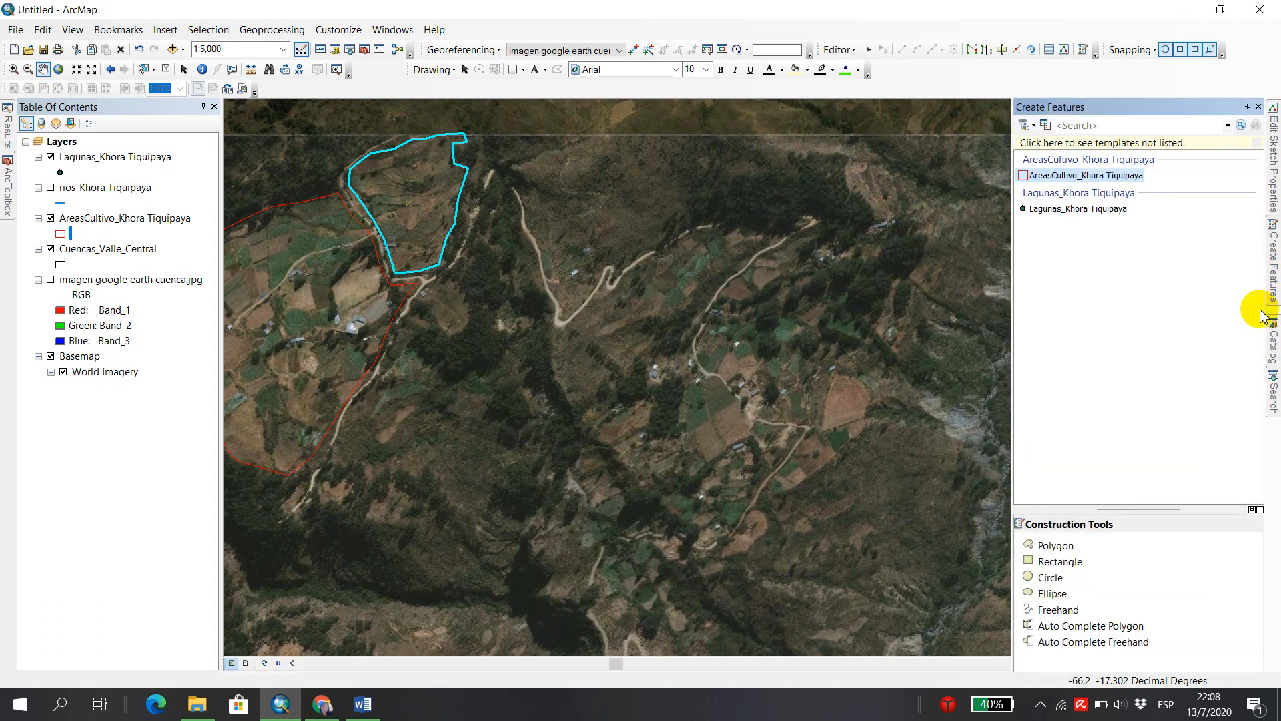
pyautogui.click(1056, 546)
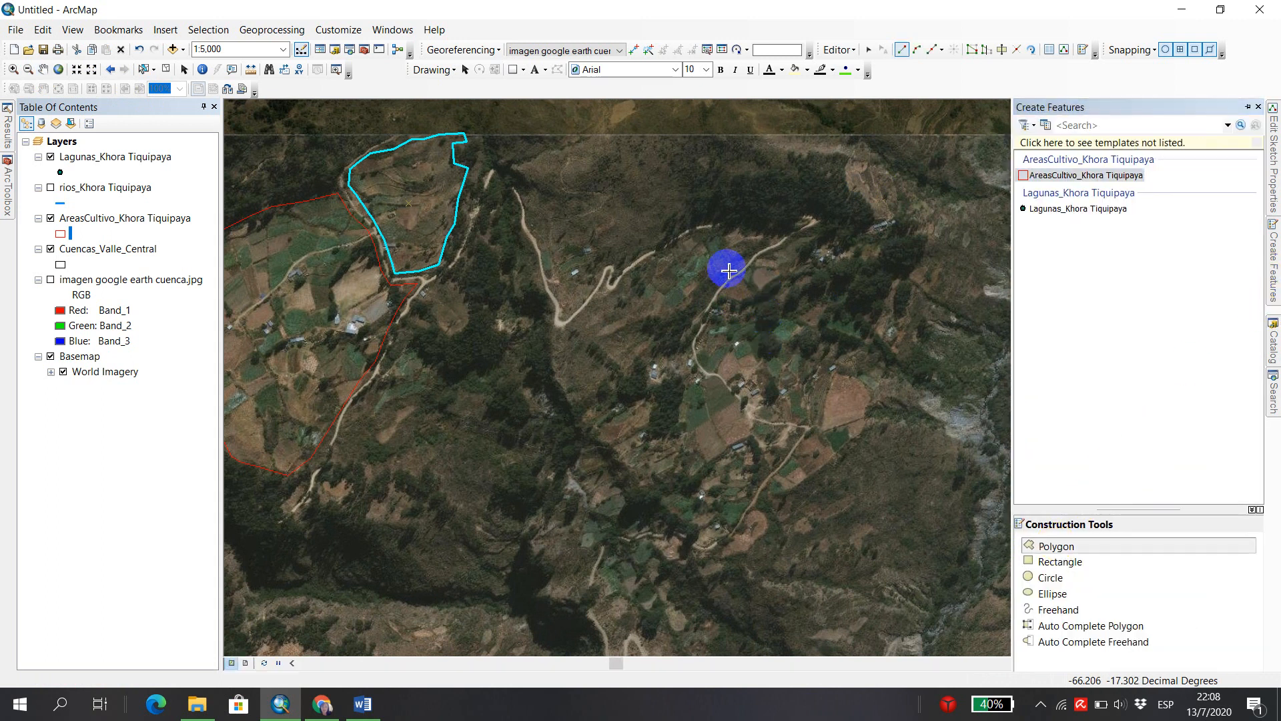
pyautogui.click(678, 240)
pyautogui.click(629, 275)
pyautogui.click(603, 301)
pyautogui.click(582, 314)
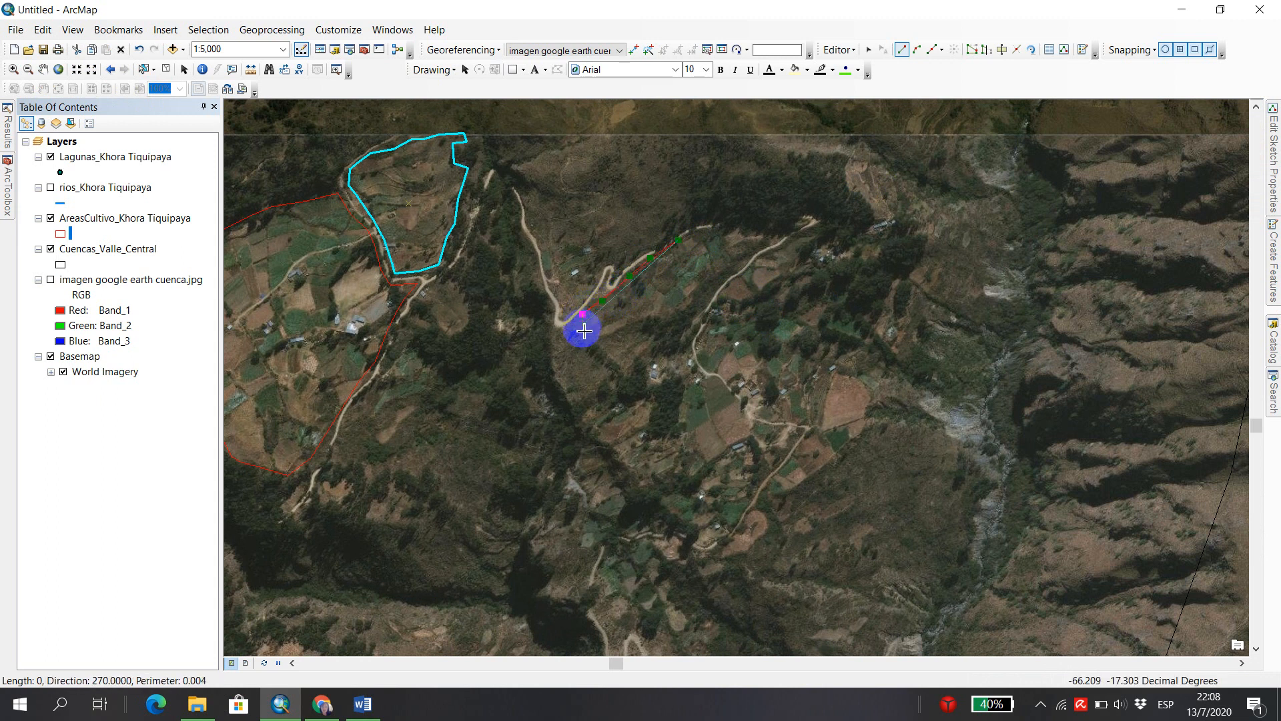
# Trace the third crop polygon's western edge, its southern tip and the lower southeastern edge up to the notch.
pyautogui.click(581, 329)
pyautogui.click(565, 361)
pyautogui.click(567, 392)
pyautogui.click(584, 403)
pyautogui.click(607, 387)
pyautogui.click(622, 366)
pyautogui.click(635, 360)
pyautogui.click(658, 338)
# Trace the notch, upper southeastern edge and northern end of the third crop area, and finish the polygon at its starting point.
pyautogui.click(638, 329)
pyautogui.click(649, 312)
pyautogui.click(672, 317)
pyautogui.click(694, 300)
pyautogui.click(695, 290)
pyautogui.click(723, 267)
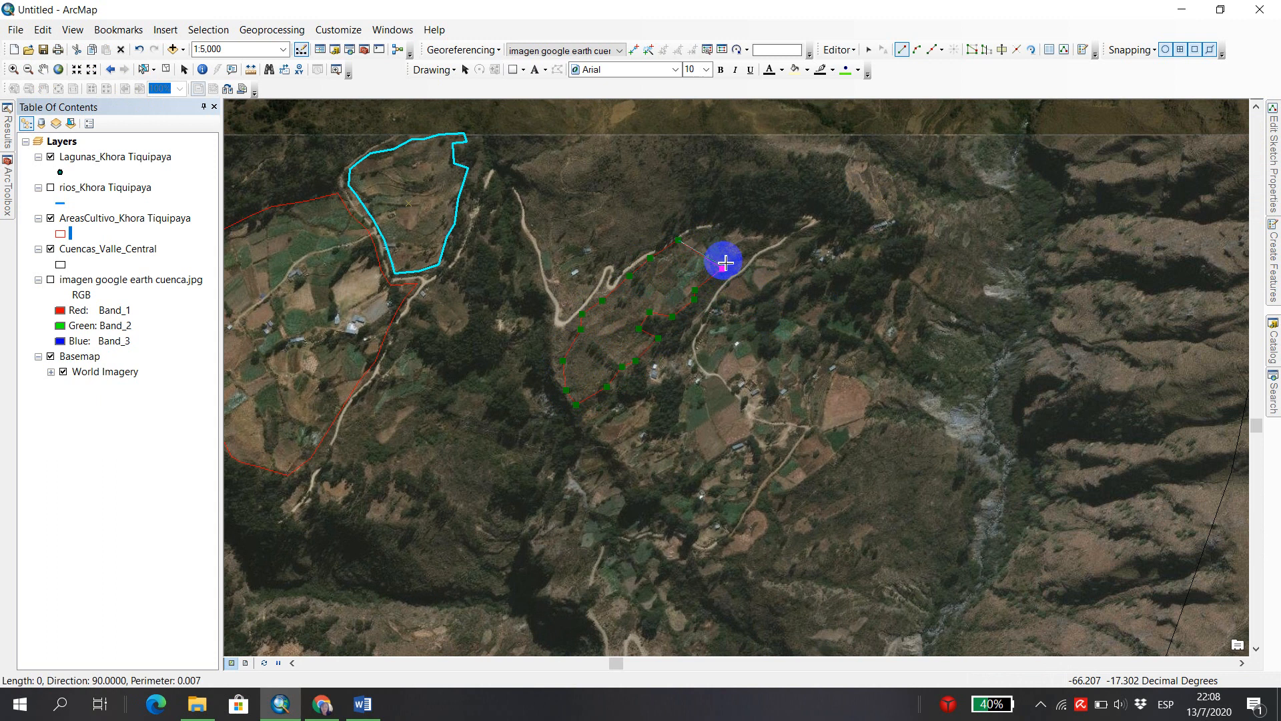
pyautogui.click(743, 233)
pyautogui.click(721, 228)
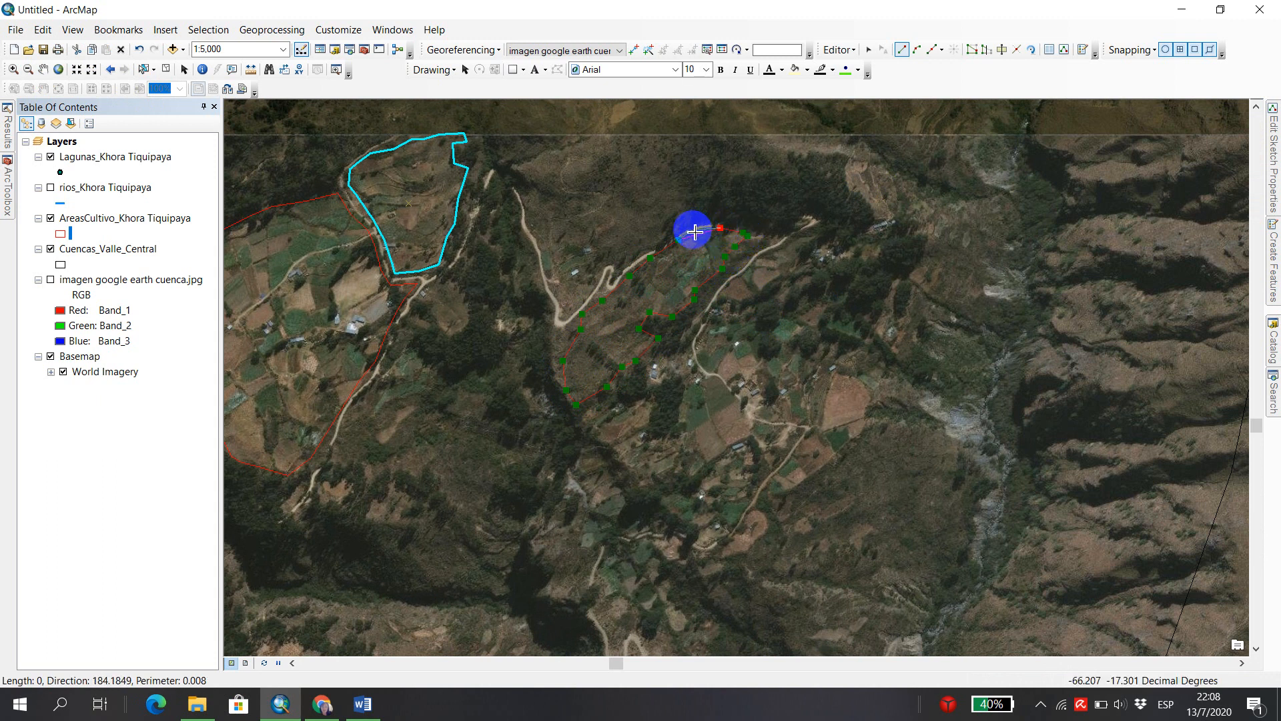
pyautogui.click(697, 228)
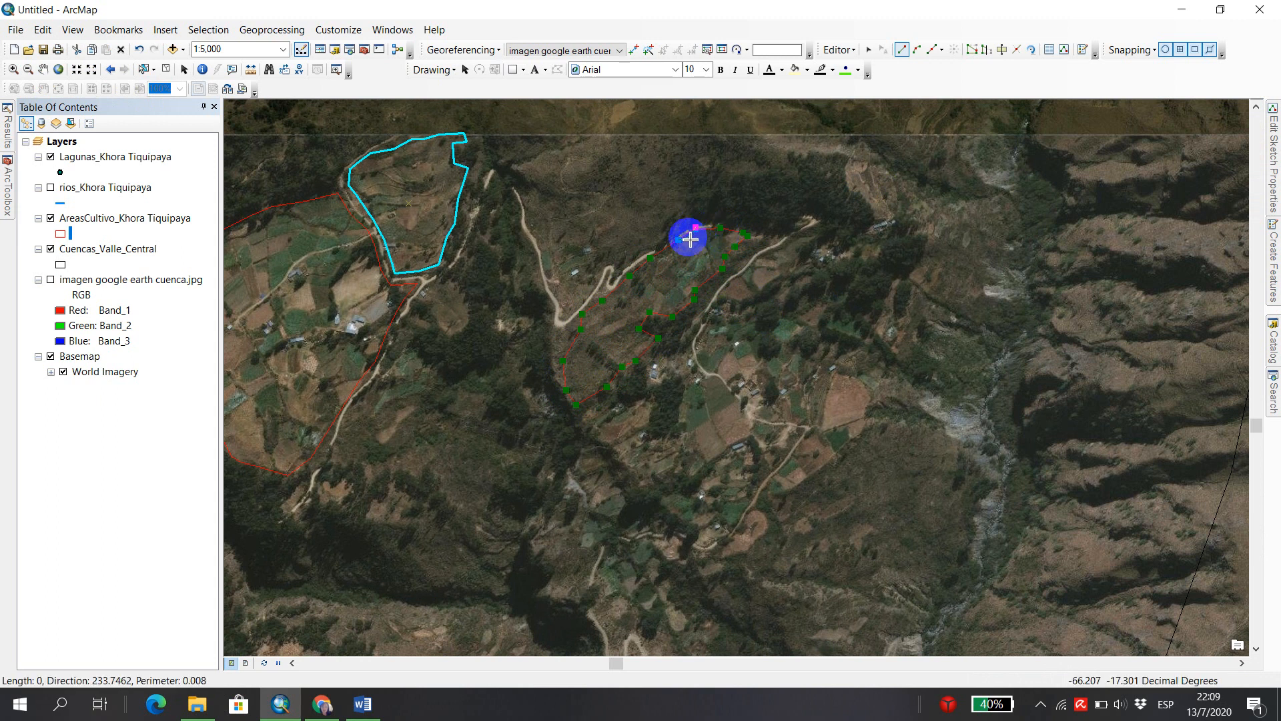
pyautogui.doubleClick(687, 236)
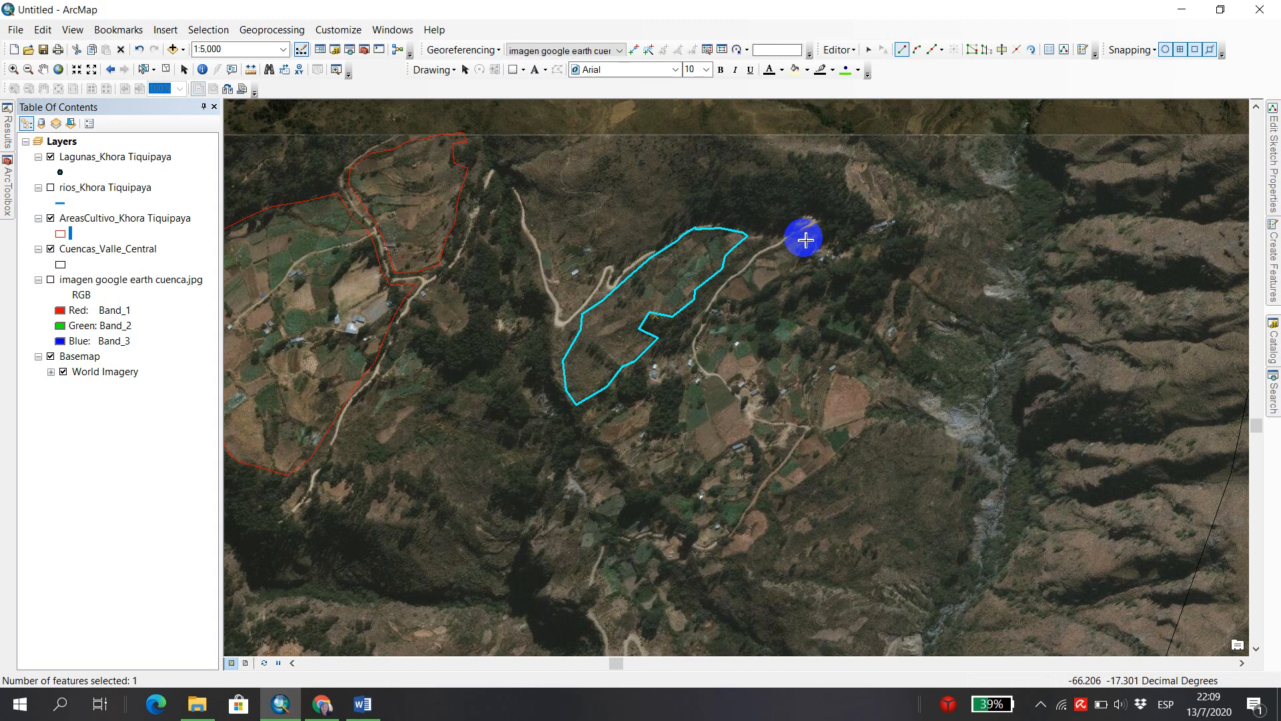
# Zoom out to 1:12,500 around the third crop polygon to look over the surrounding fields.
pyautogui.scroll(1, 557, 294)
pyautogui.scroll(-2, 585, 295)
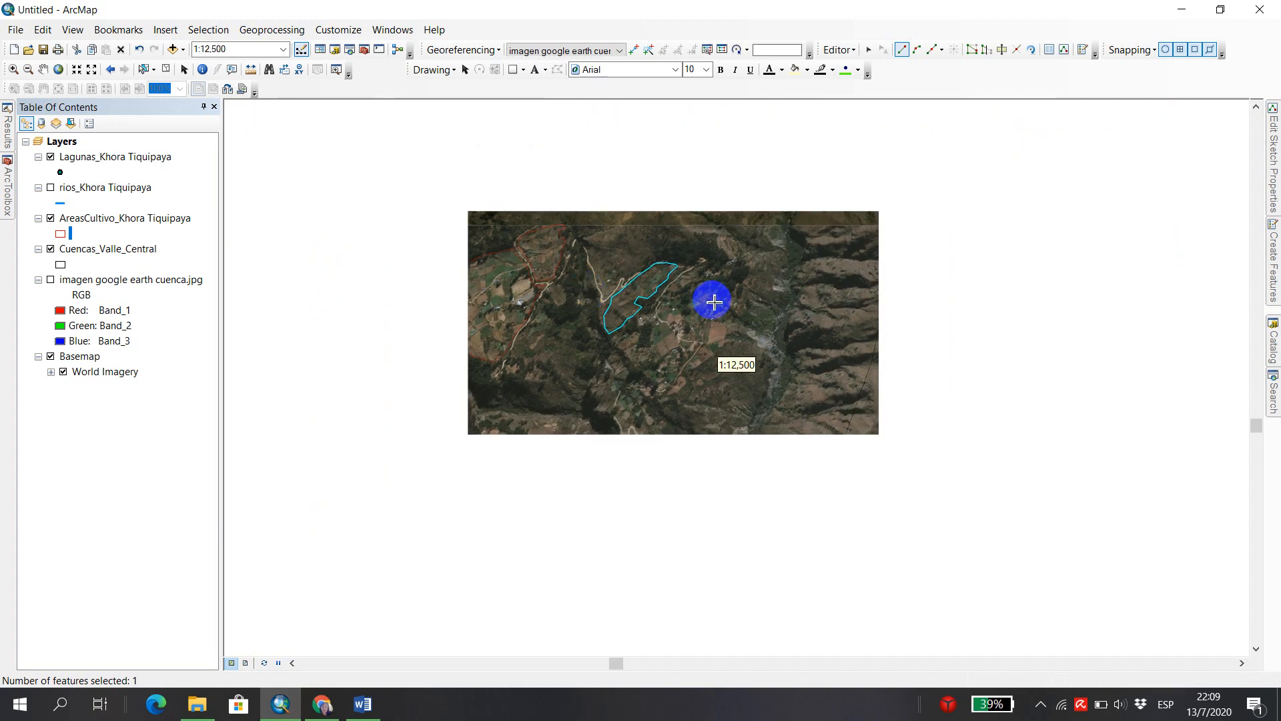
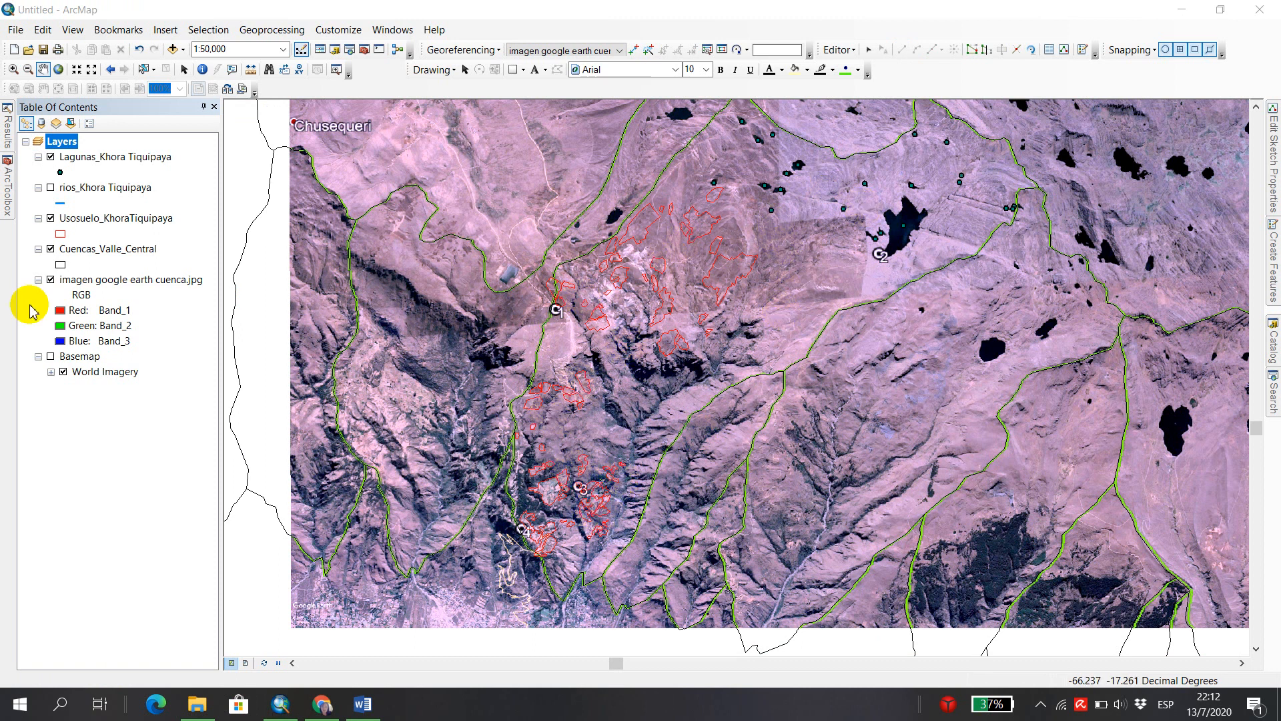
# Look through the attribute table of the Usosuelo_KhoraTiquipaya layer and close it.
pyautogui.rightClick(100, 219)
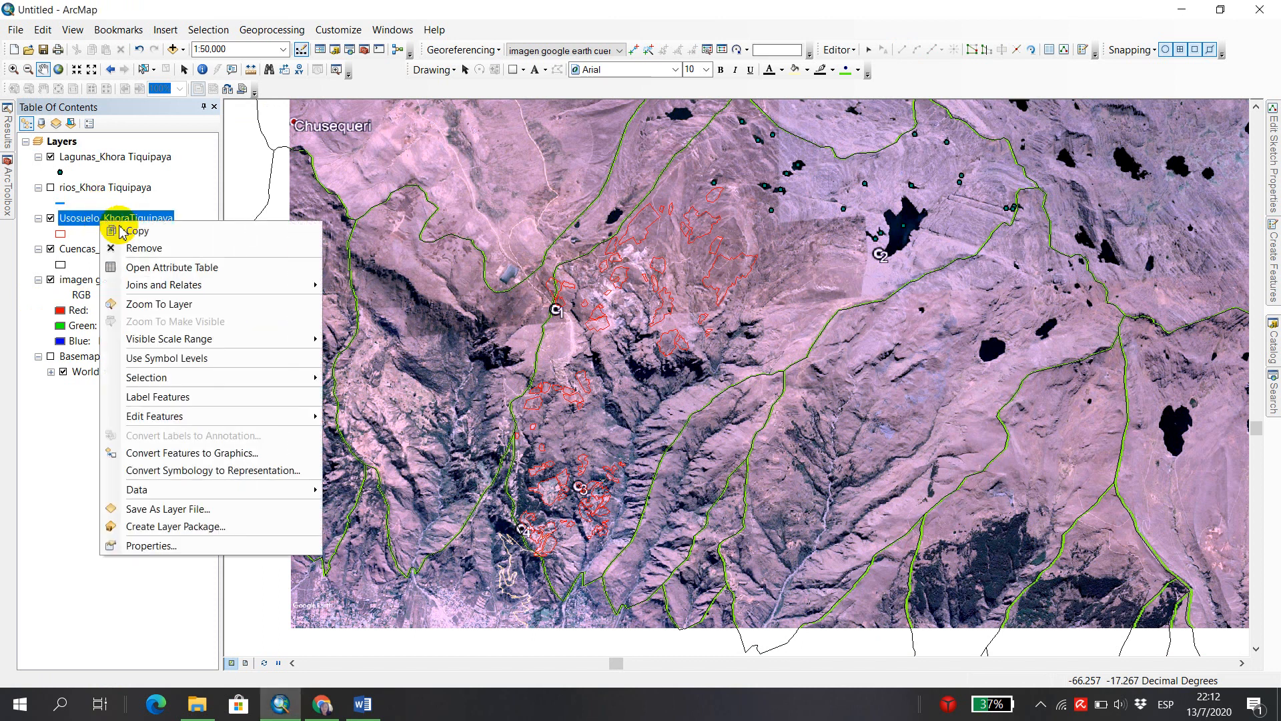
pyautogui.click(258, 288)
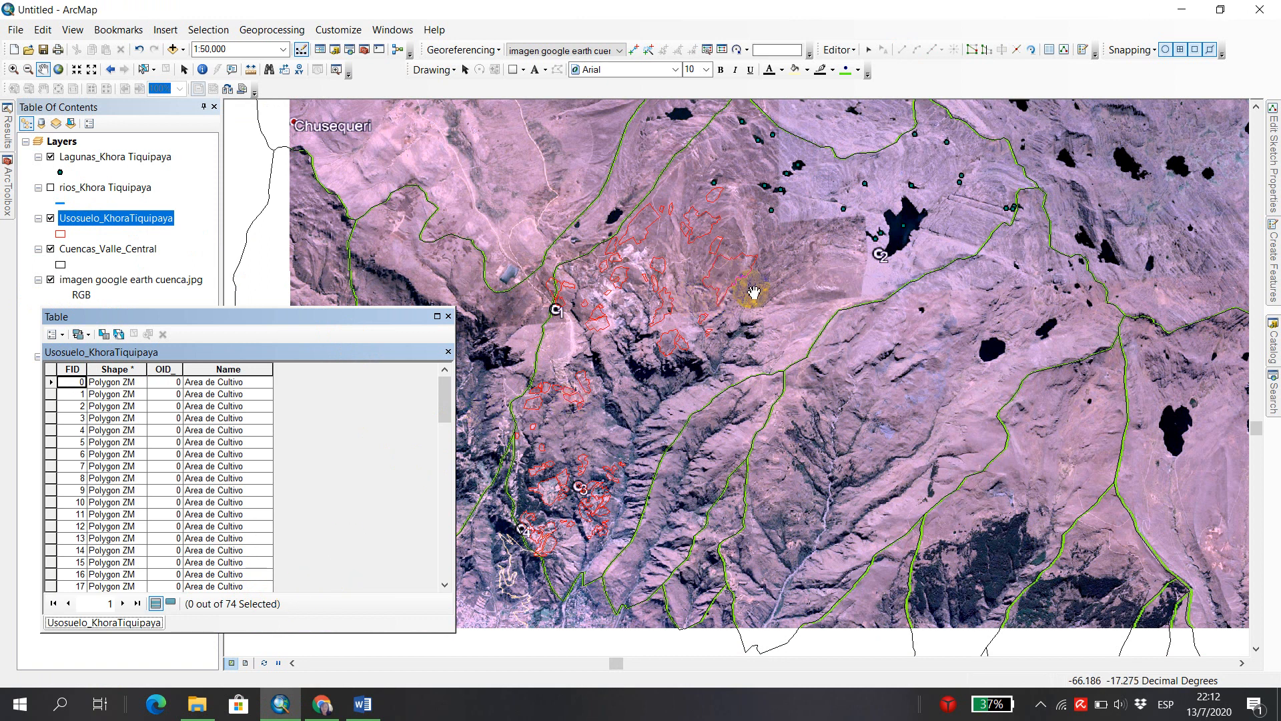
pyautogui.click(449, 317)
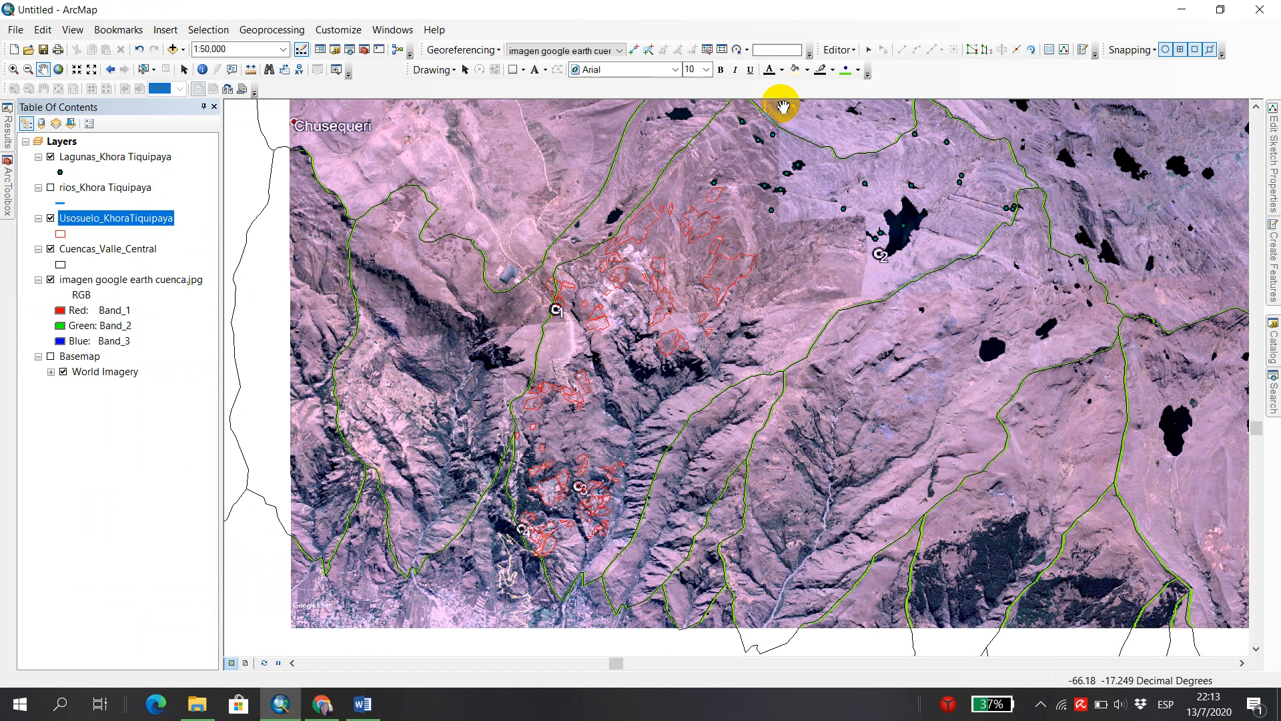
# Save the edits made so far and end the edit session.
pyautogui.click(854, 50)
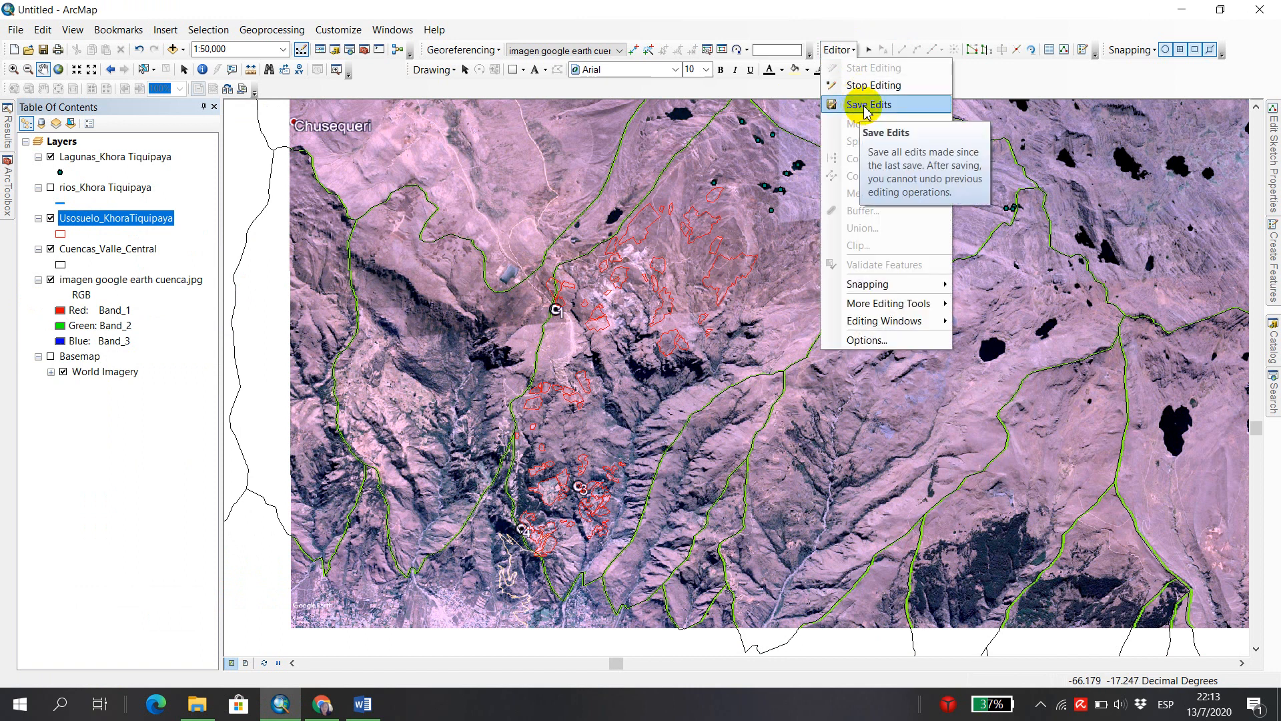
pyautogui.click(859, 104)
pyautogui.click(842, 50)
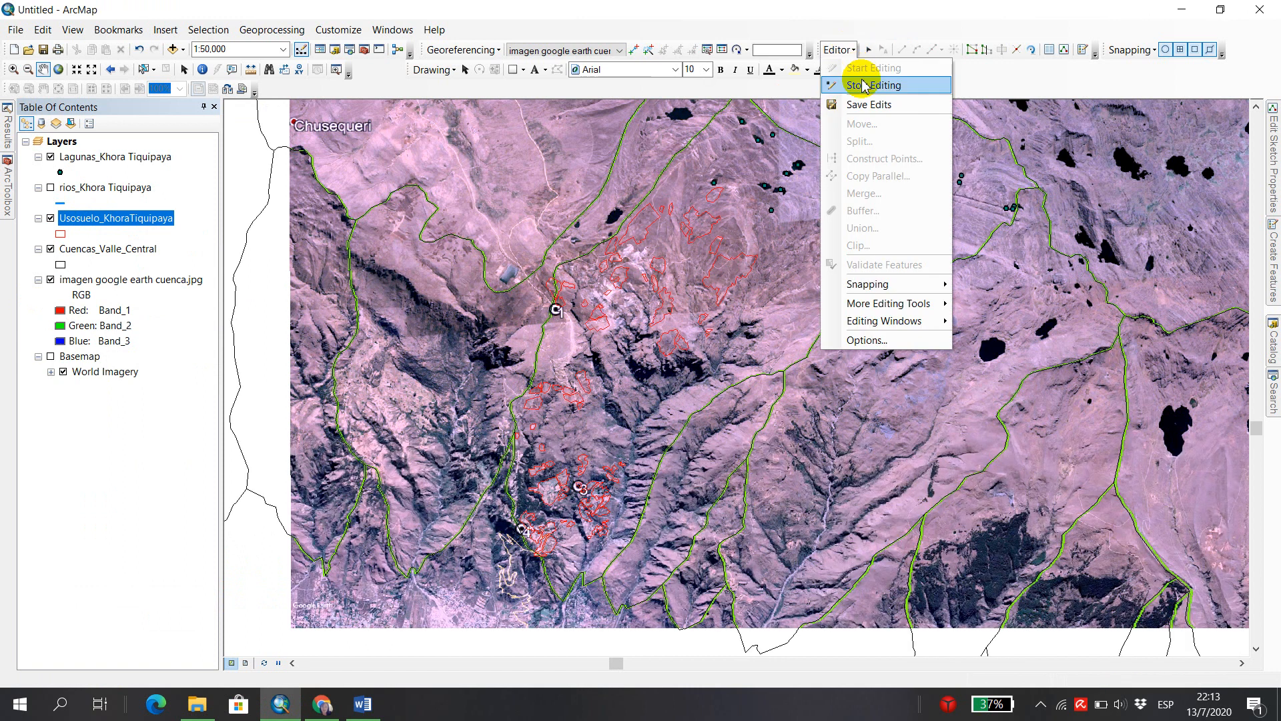
pyautogui.click(861, 85)
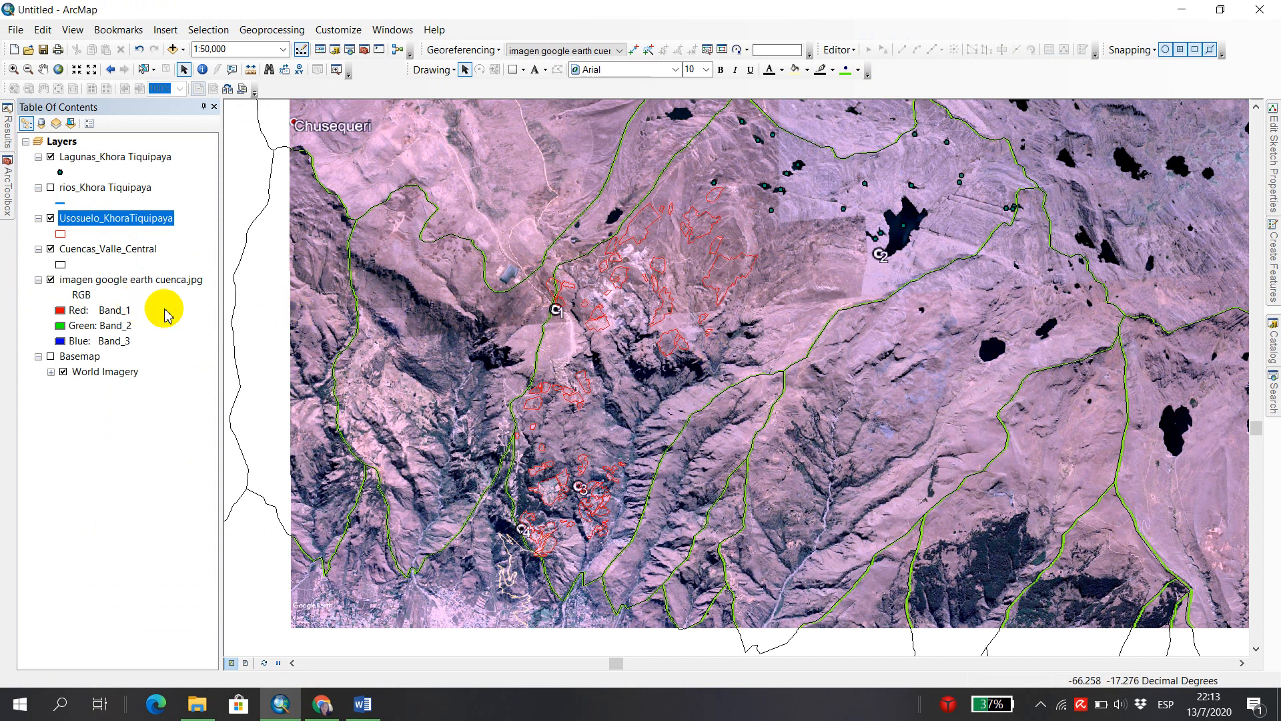
# Open the attribute table of Lagunas_Khora Tiquipaya, move it over the map and widen its window.
pyautogui.rightClick(120, 162)
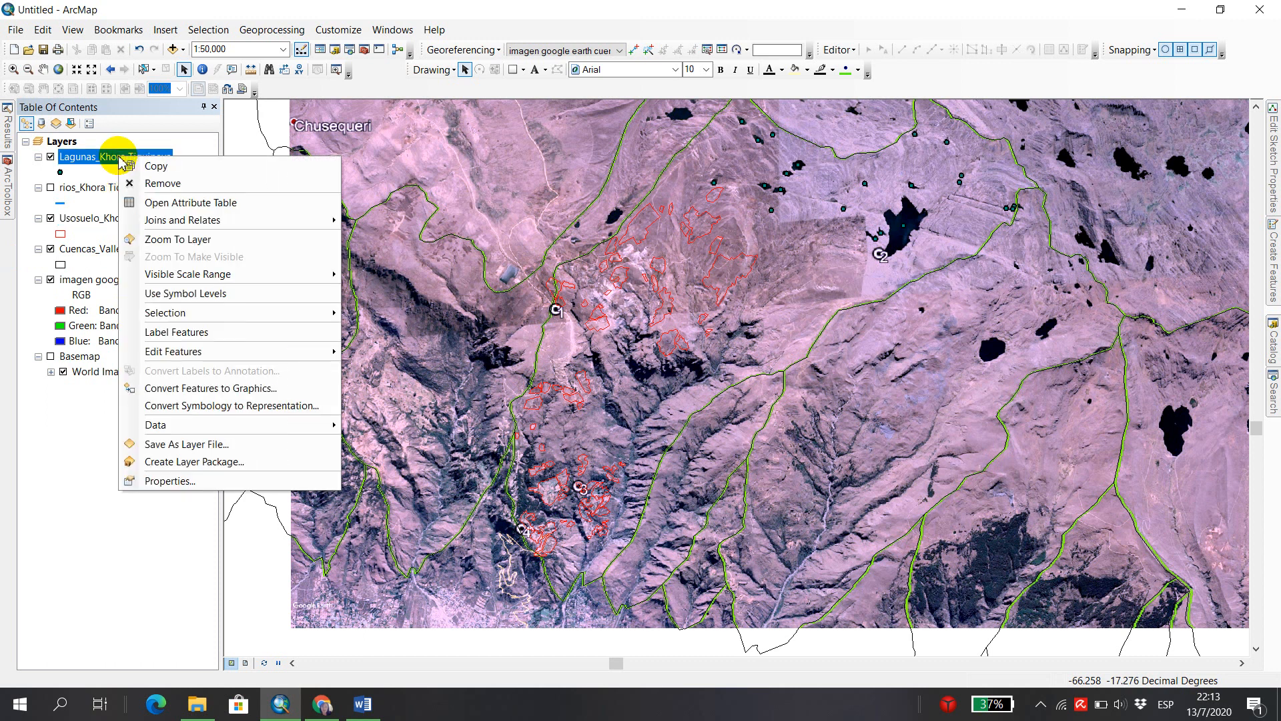
pyautogui.click(219, 204)
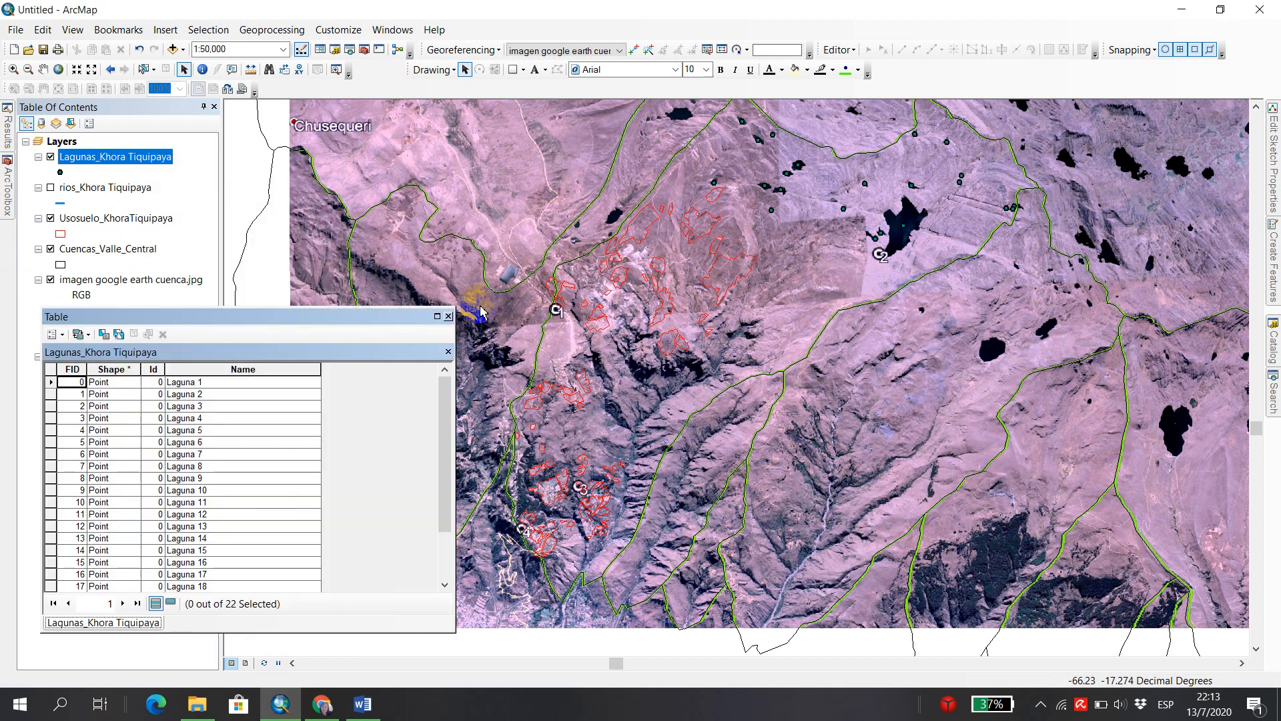
pyautogui.moveTo(341, 315); pyautogui.dragTo(680, 235)
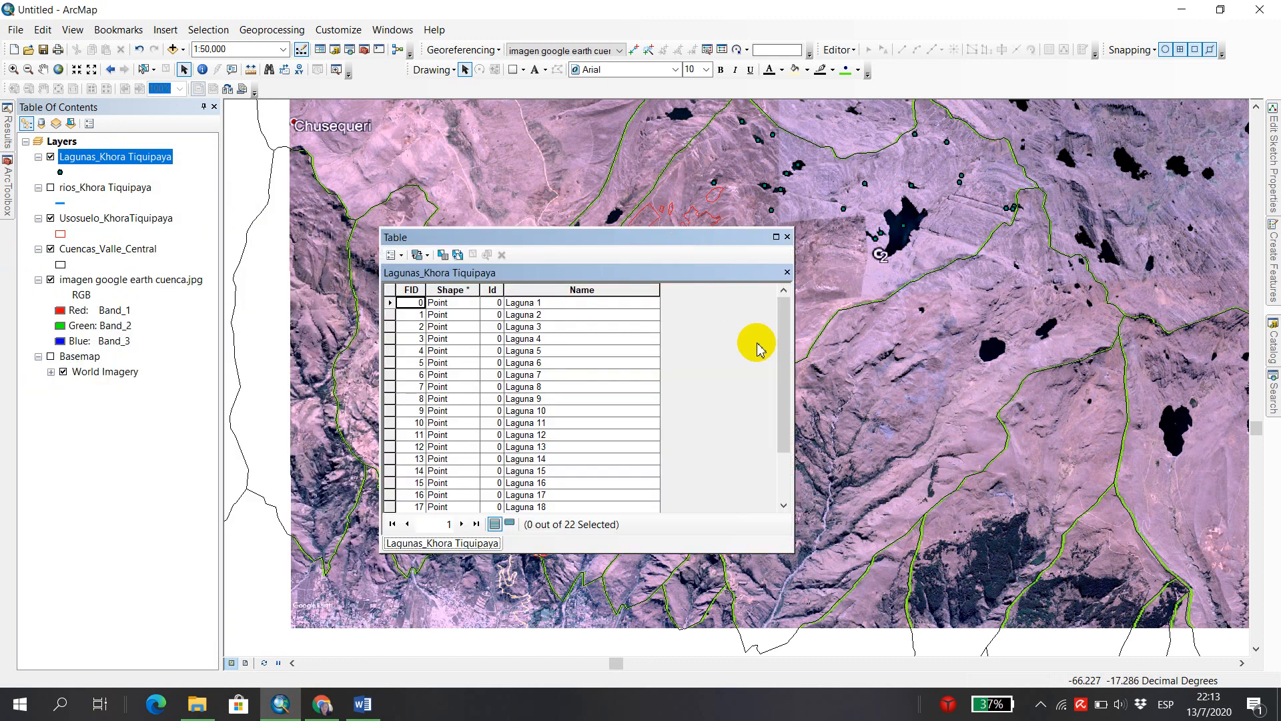
pyautogui.moveTo(796, 336); pyautogui.dragTo(1097, 337)
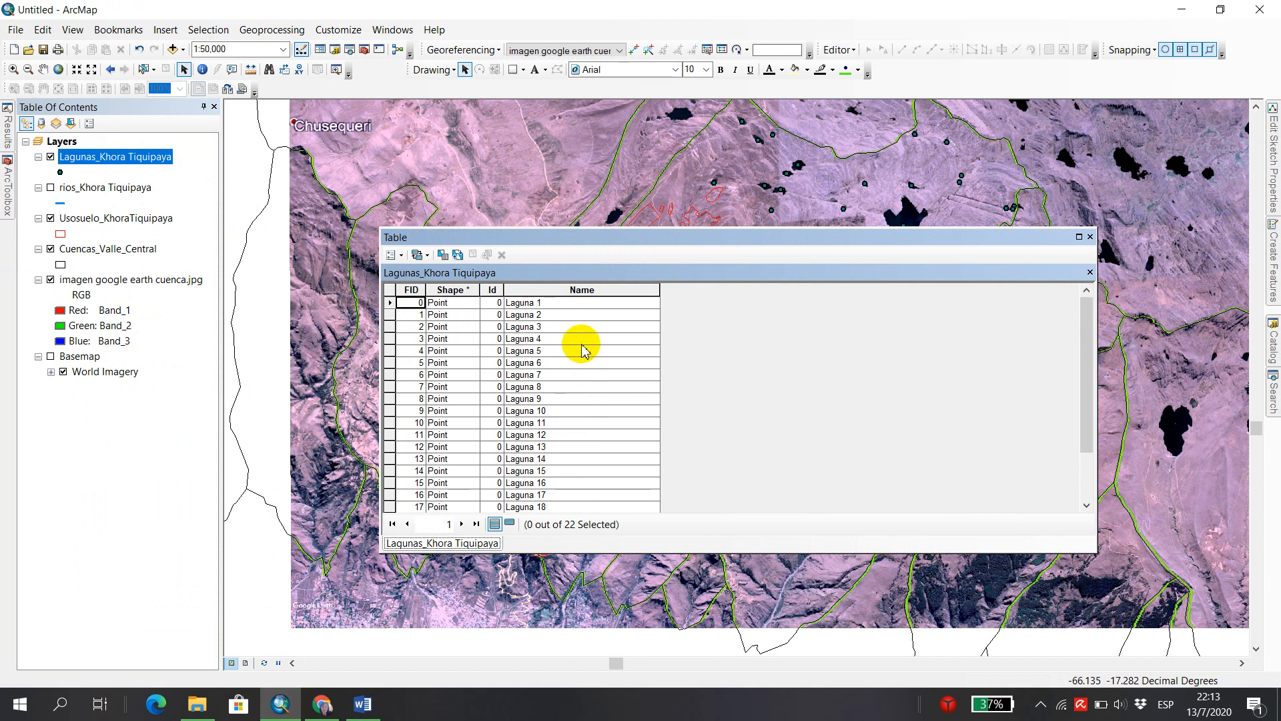
# Add a field named X of type Double to the Lagunas_Khora Tiquipaya attribute table.
pyautogui.click(402, 256)
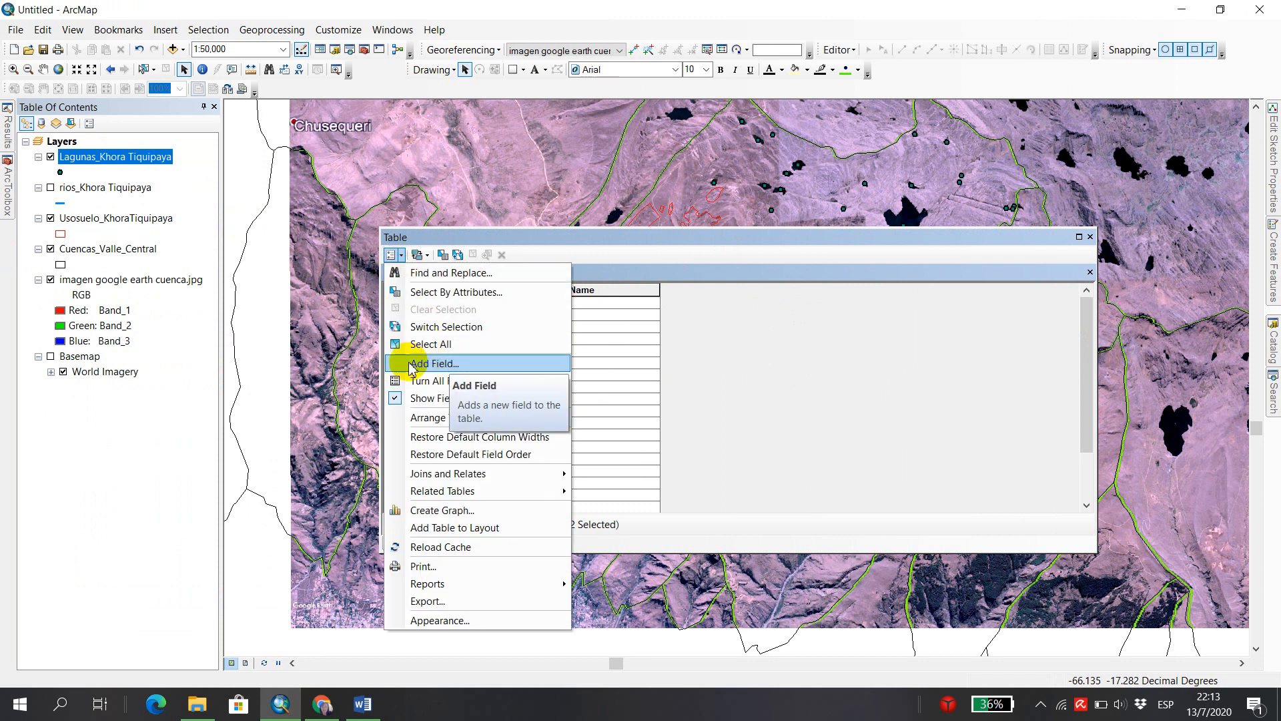
pyautogui.click(470, 364)
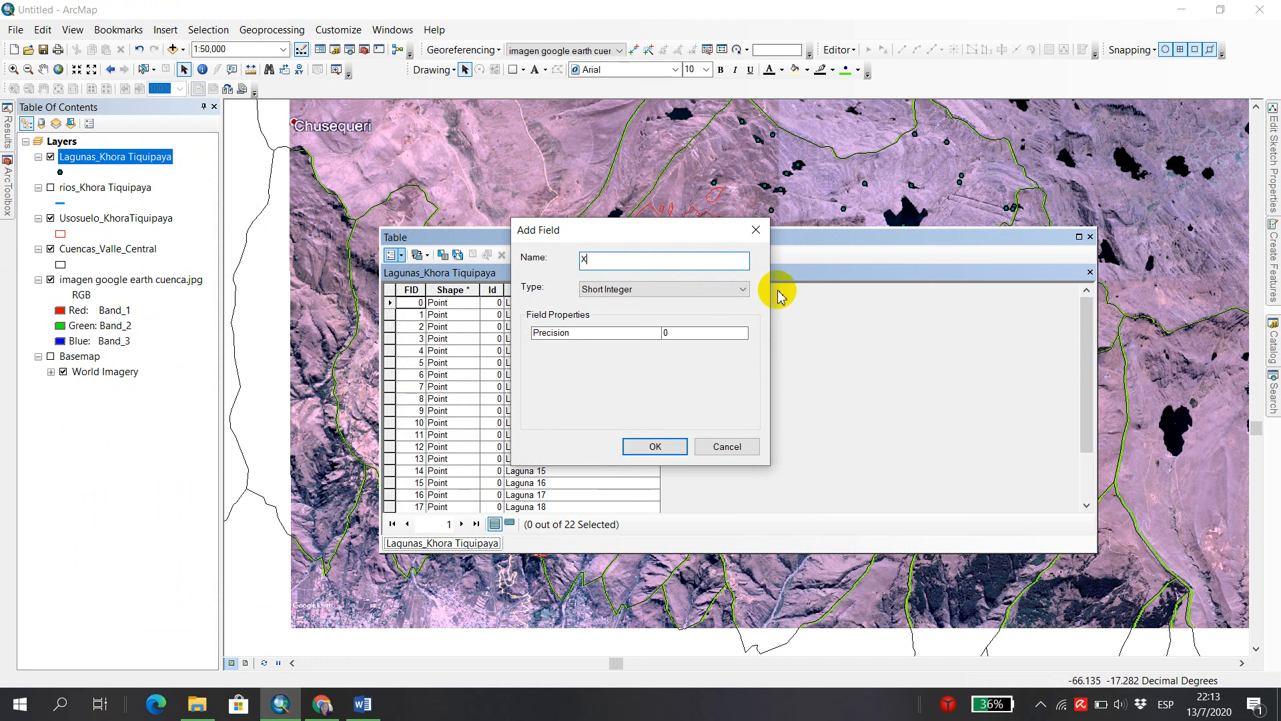
pyautogui.click(744, 291)
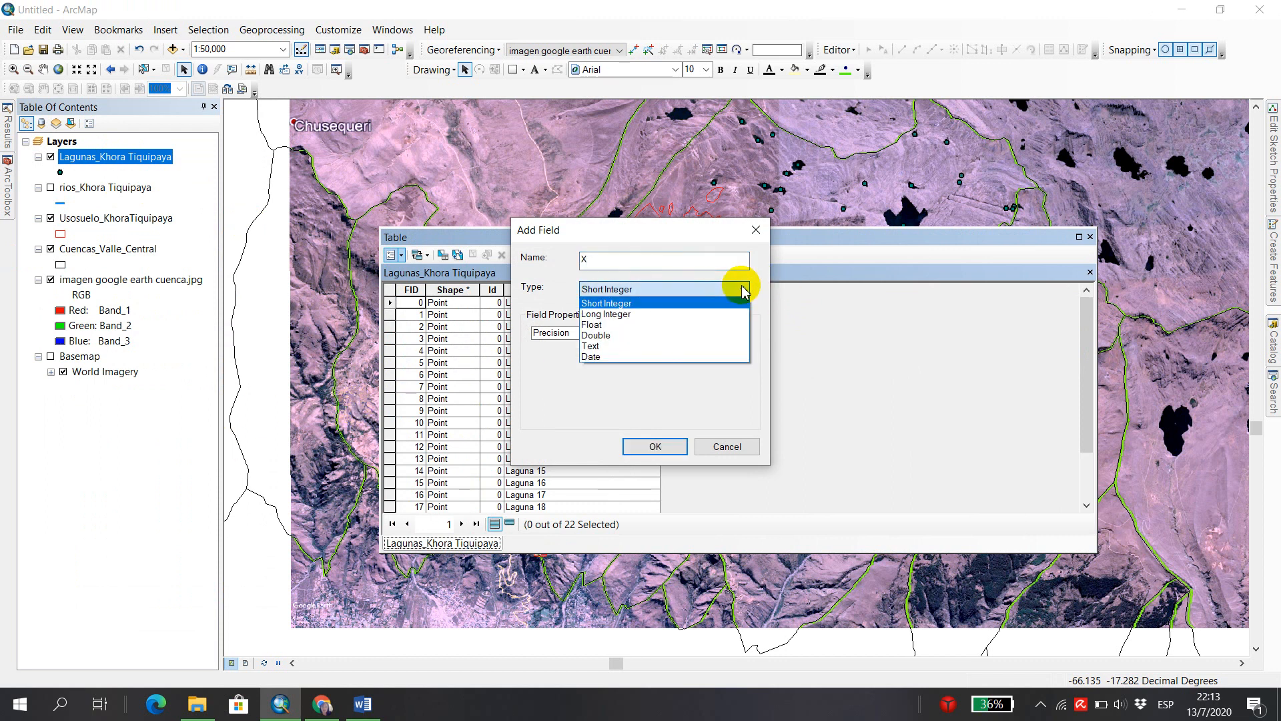
pyautogui.click(629, 342)
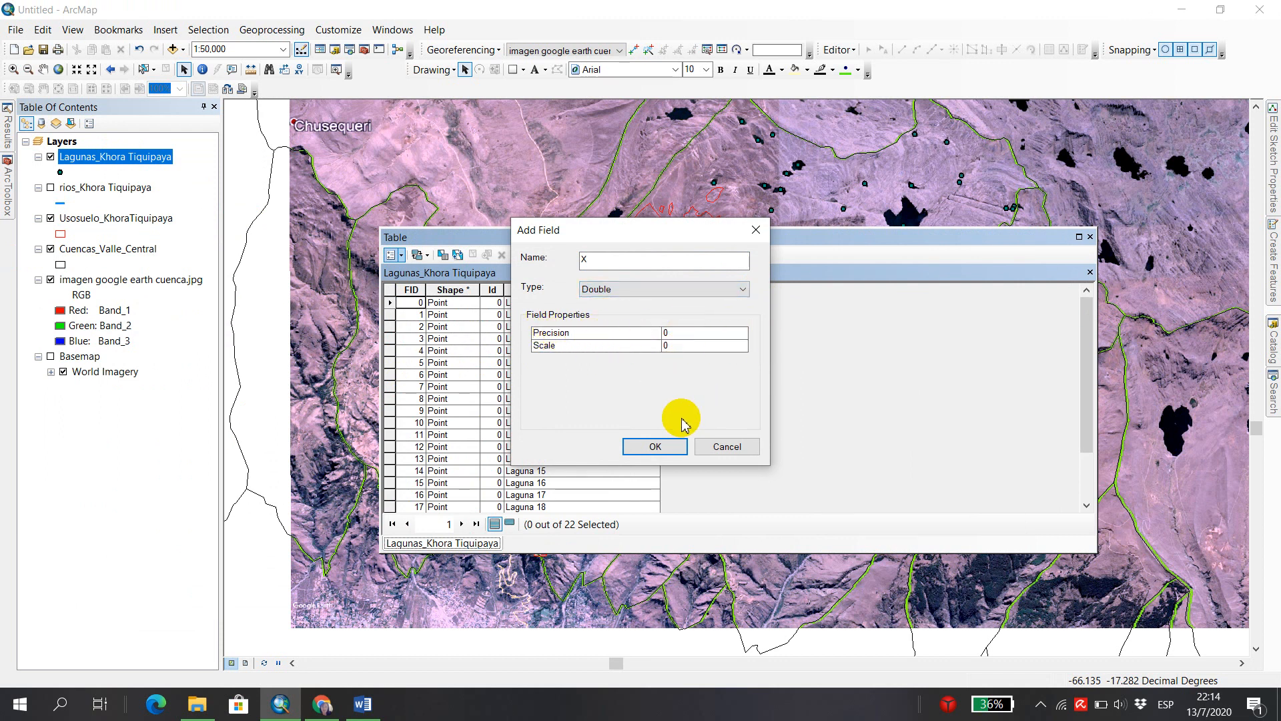
pyautogui.click(671, 454)
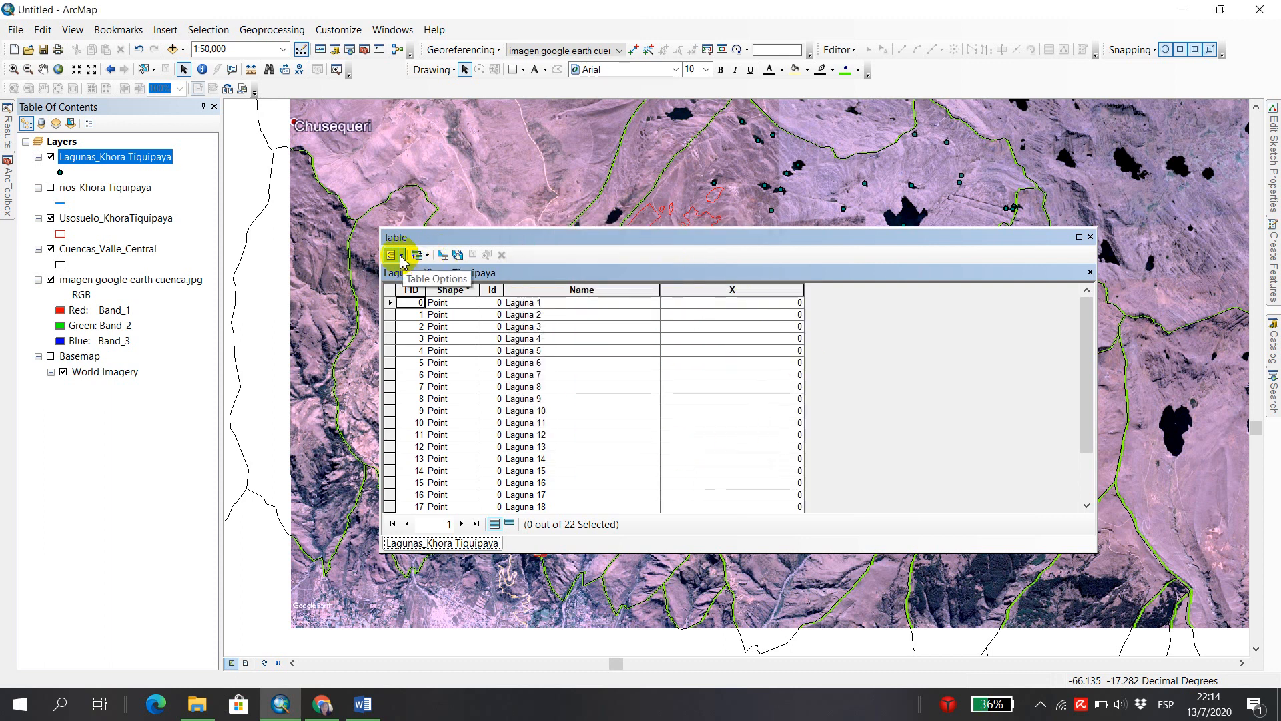
# Add a field named Y of type Double to the Lagunas_Khora Tiquipaya attribute table.
pyautogui.click(401, 256)
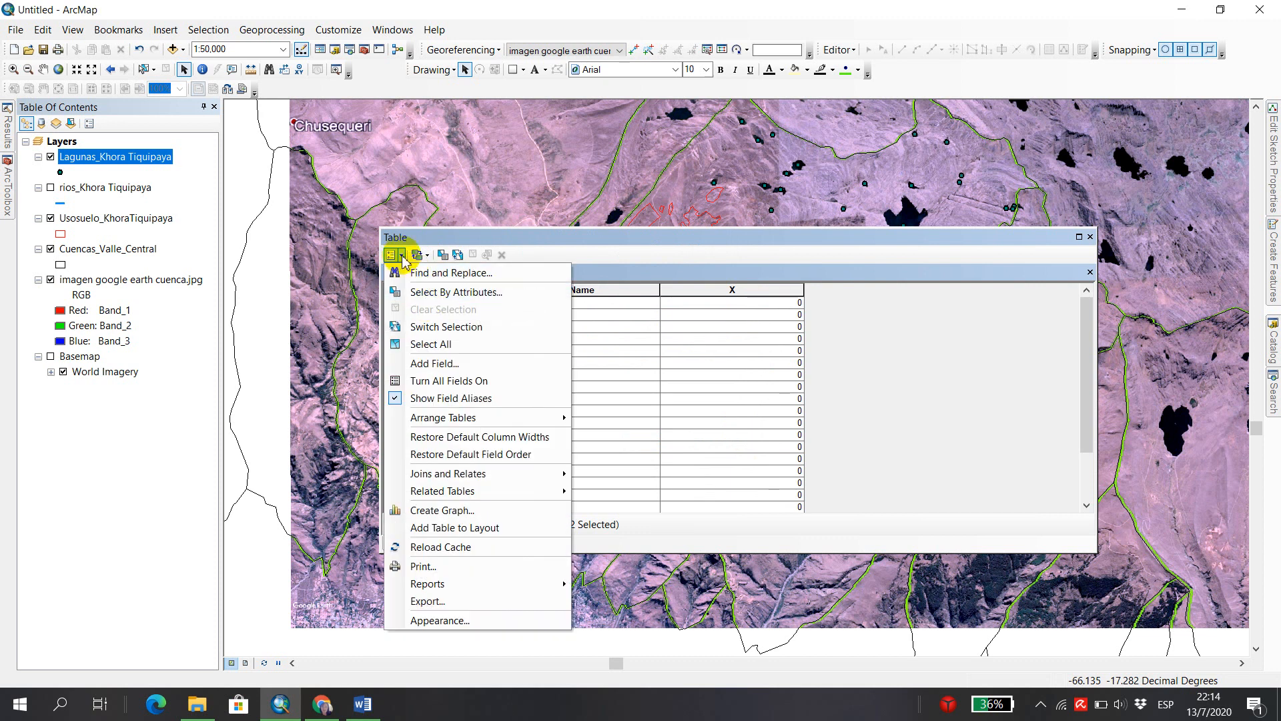
pyautogui.click(475, 367)
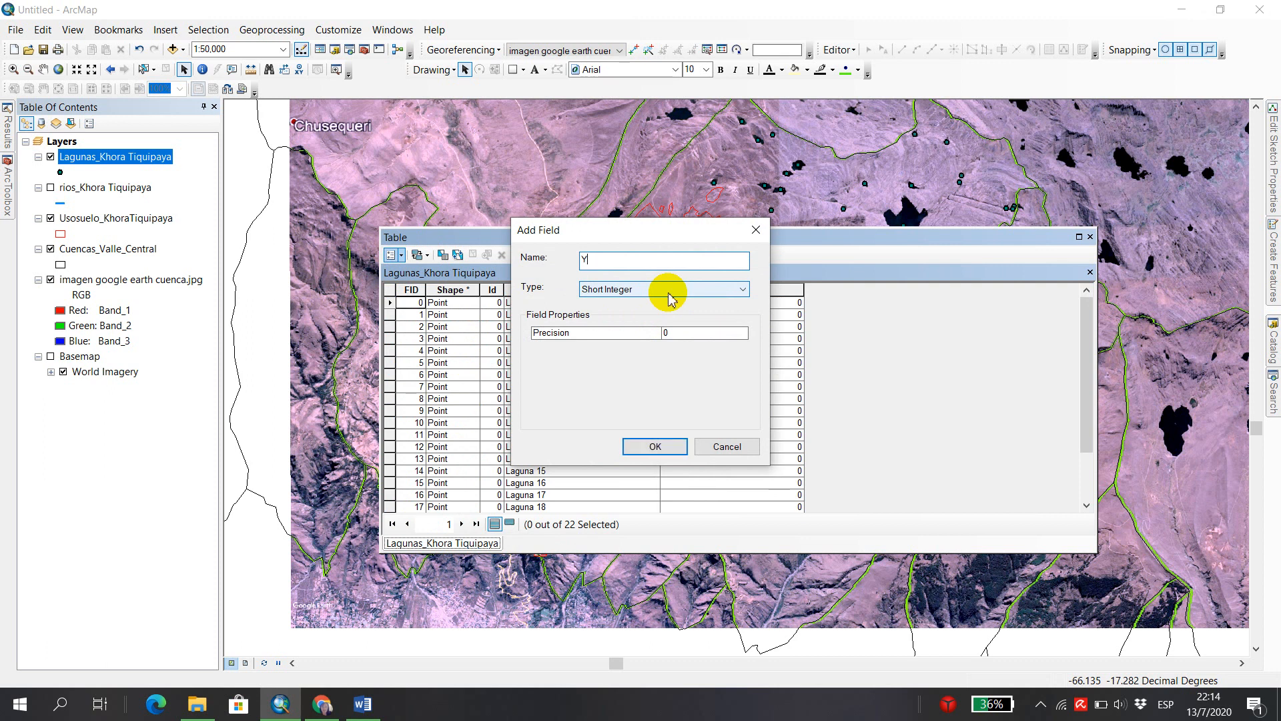
pyautogui.click(739, 289)
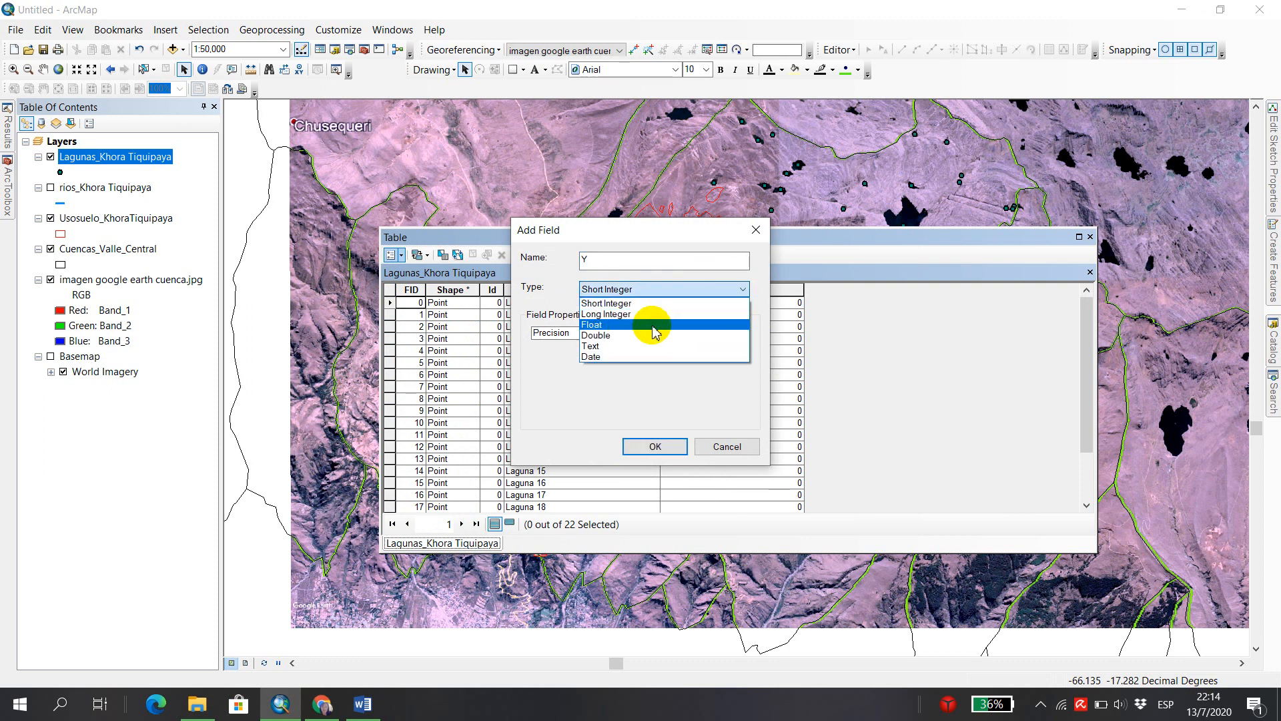
pyautogui.click(637, 335)
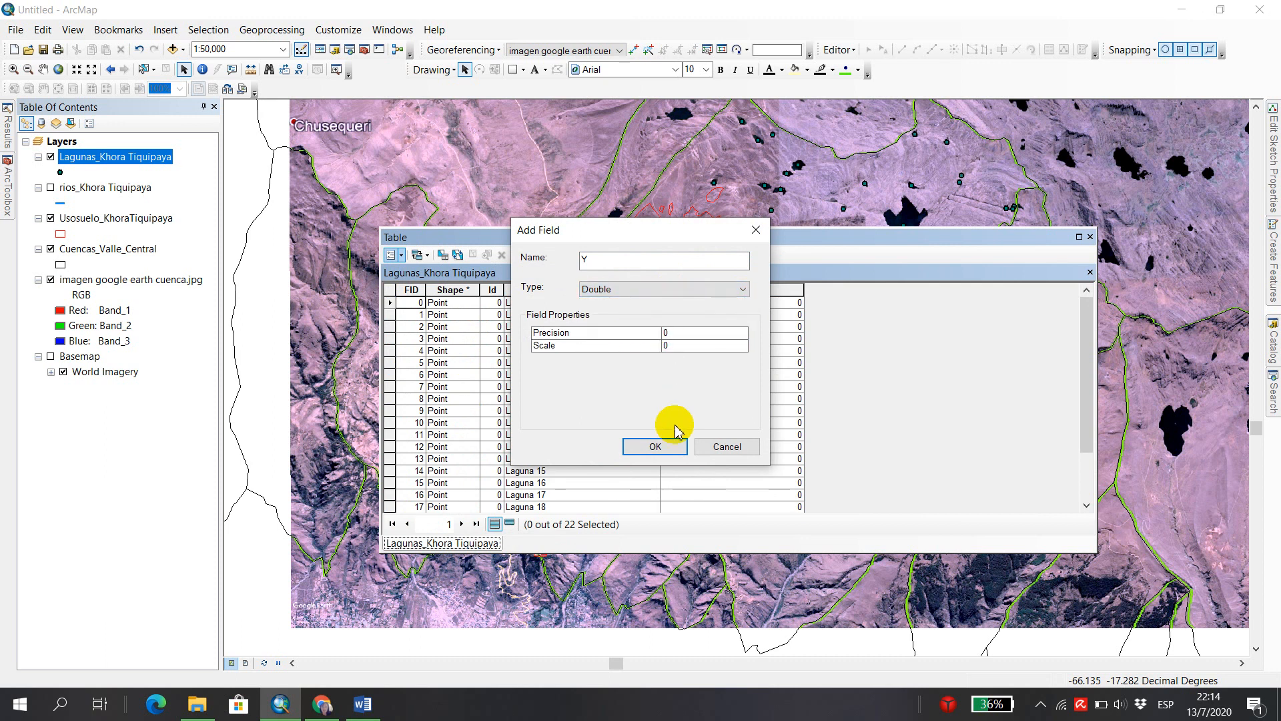
pyautogui.click(667, 449)
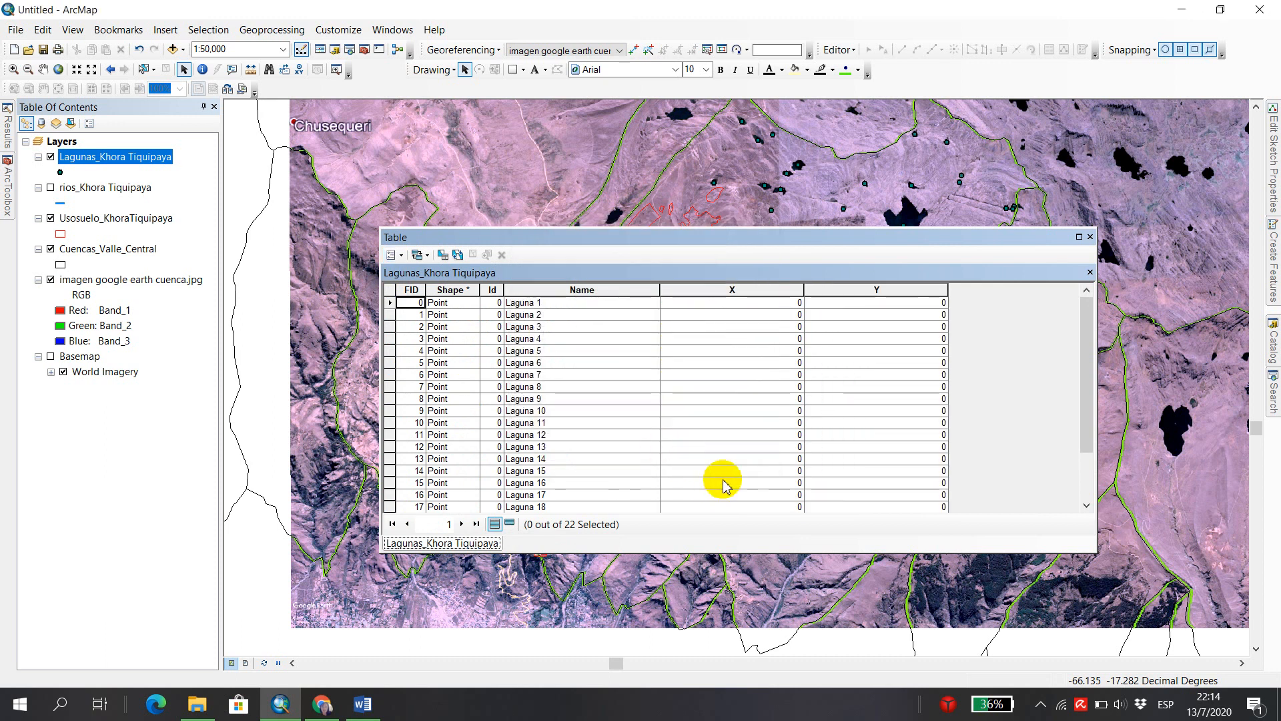
pyautogui.scroll(-2, 873, 403)
pyautogui.scroll(2, 887, 417)
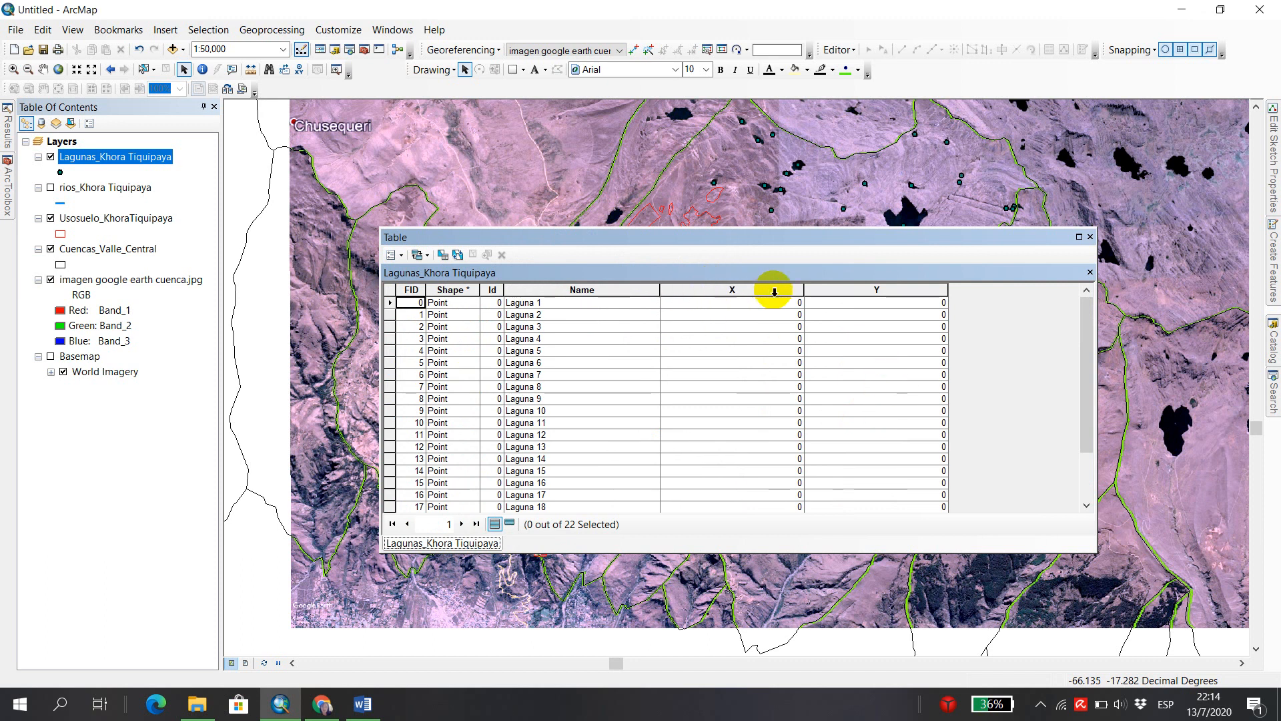
# Calculate the X field's geometry as X Coordinate of Point in Decimal Degrees, using the data source's WGS 1984 coordinate system outside an edit session.
pyautogui.rightClick(722, 291)
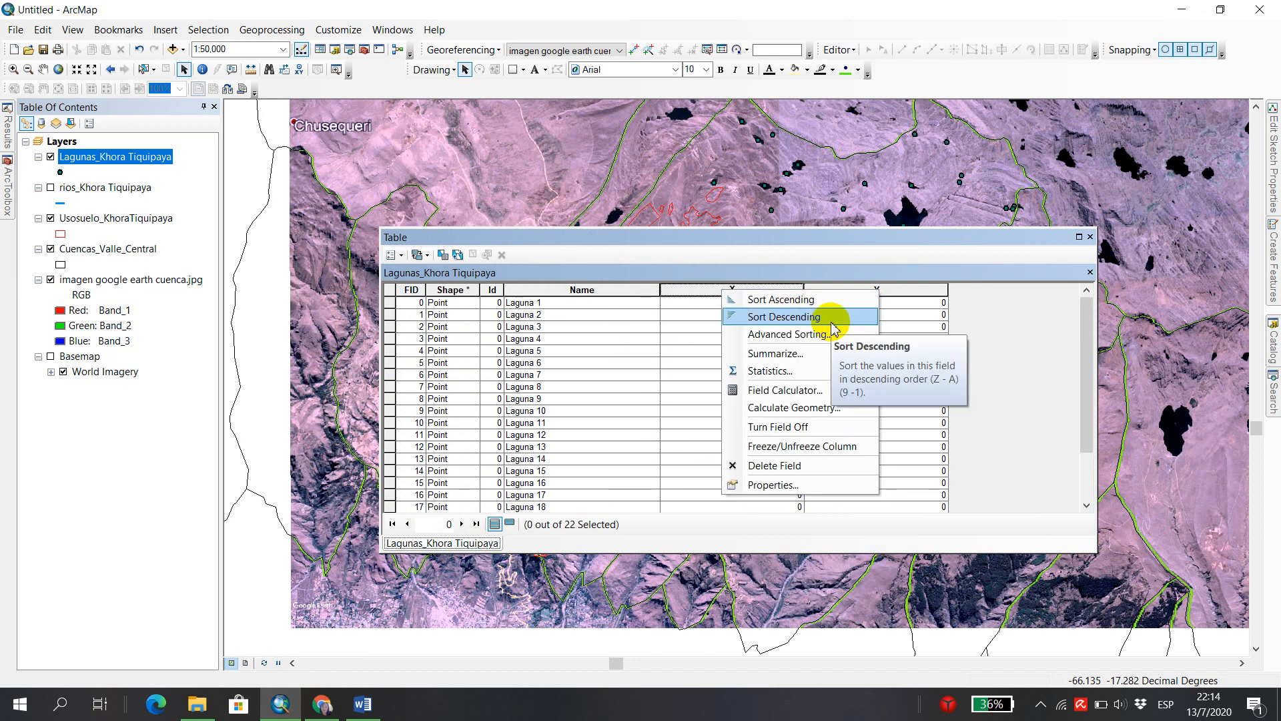
pyautogui.click(828, 410)
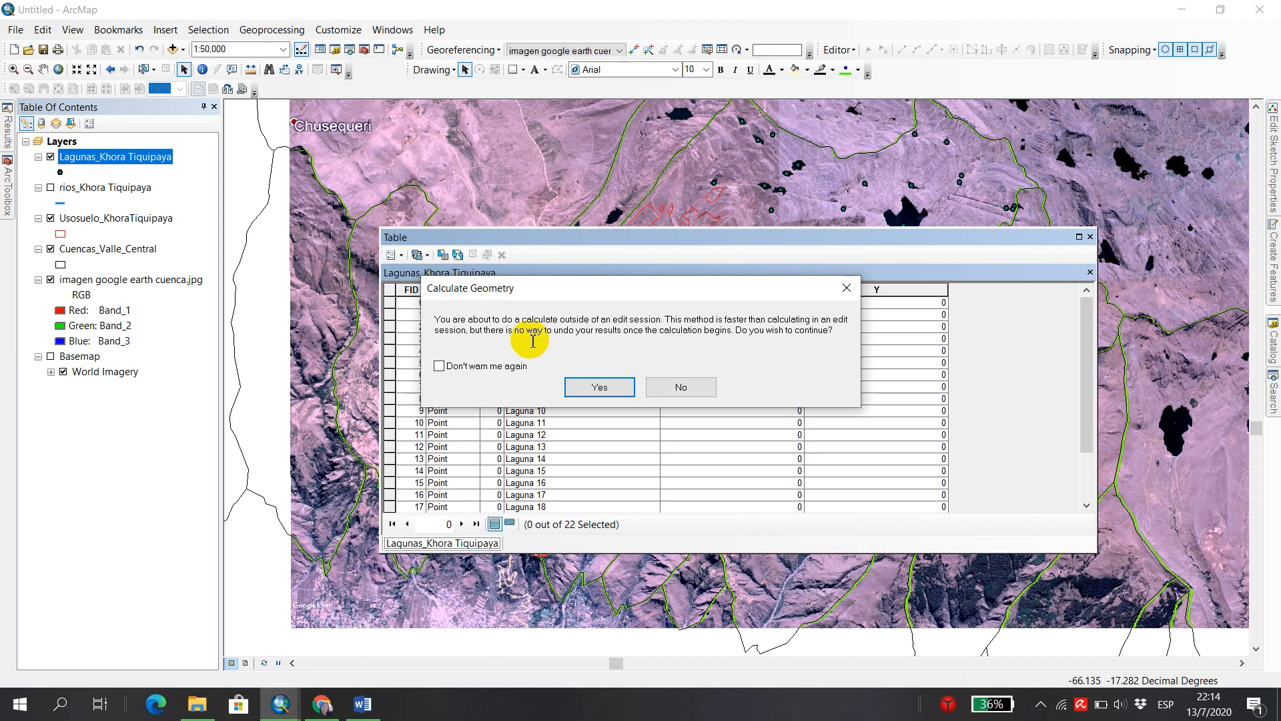
pyautogui.click(599, 387)
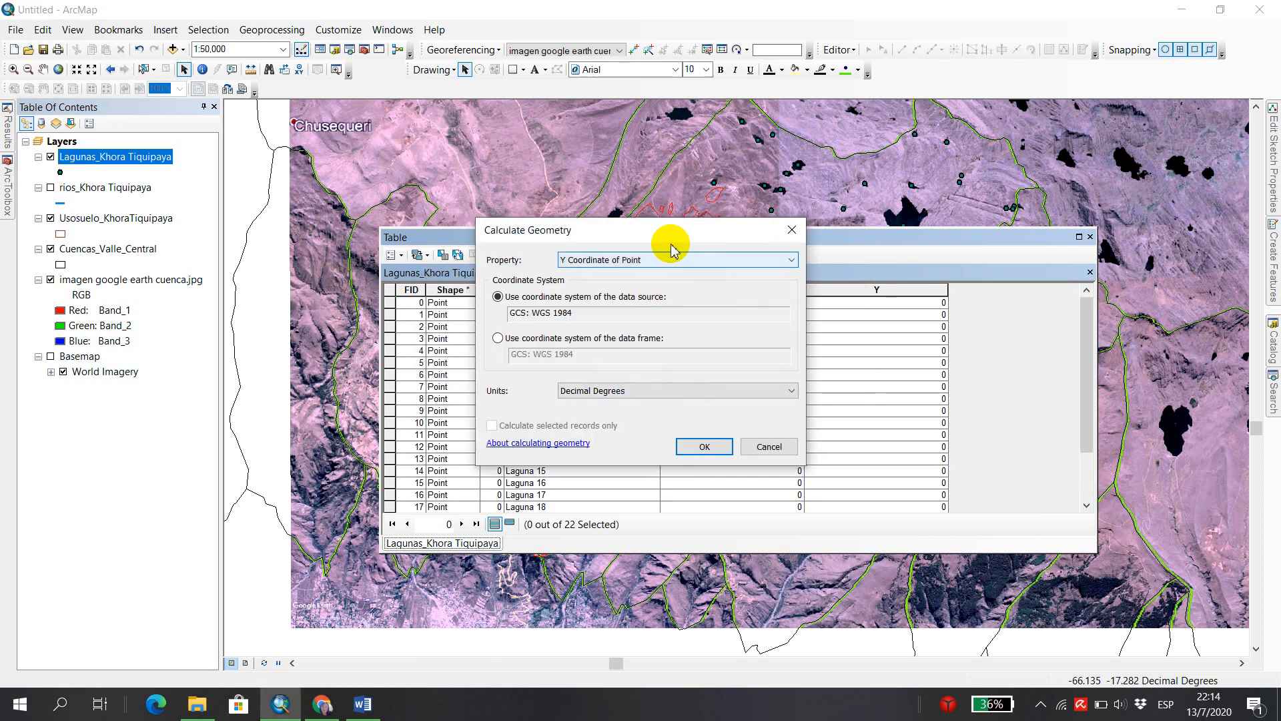
pyautogui.moveTo(643, 234); pyautogui.dragTo(664, 197)
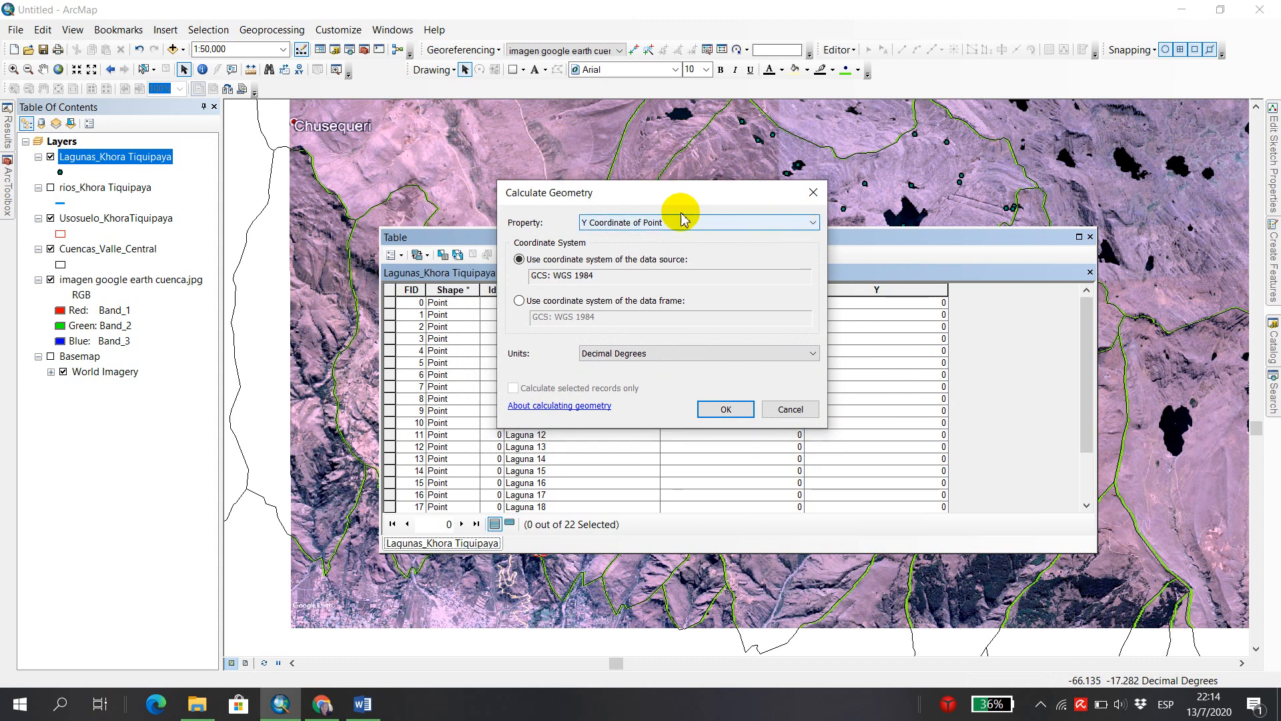
pyautogui.click(814, 223)
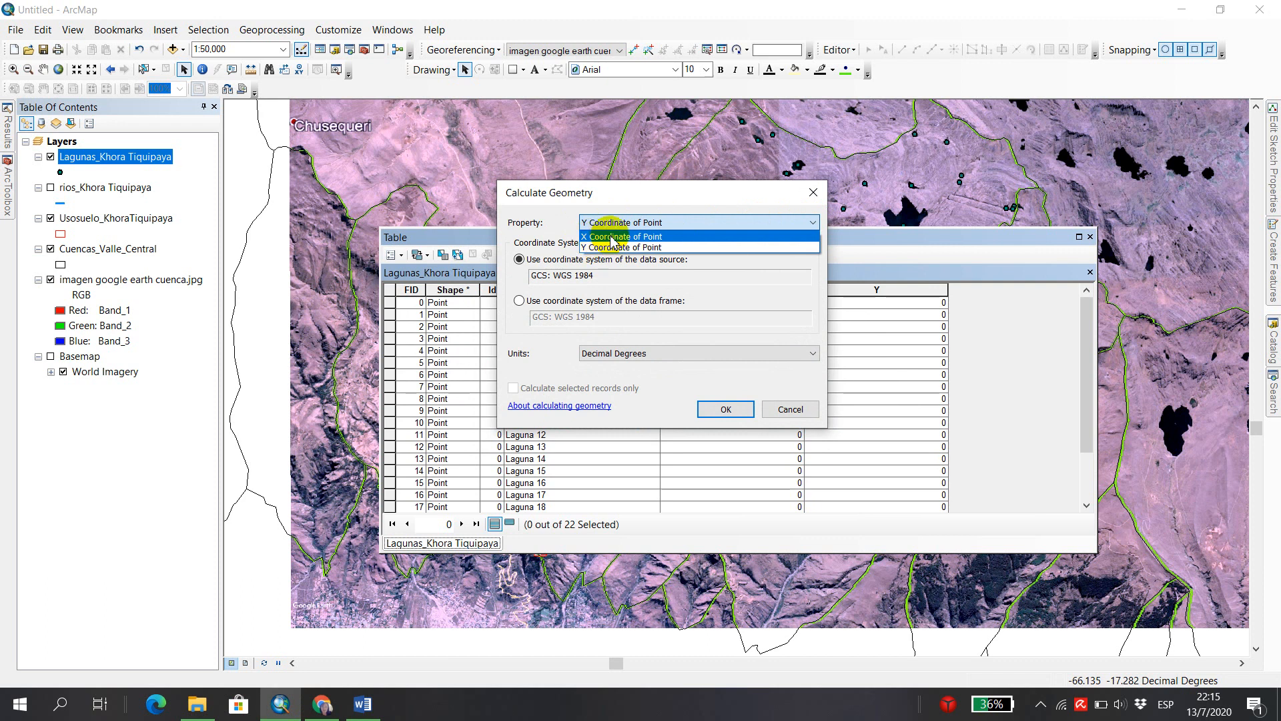
pyautogui.click(748, 237)
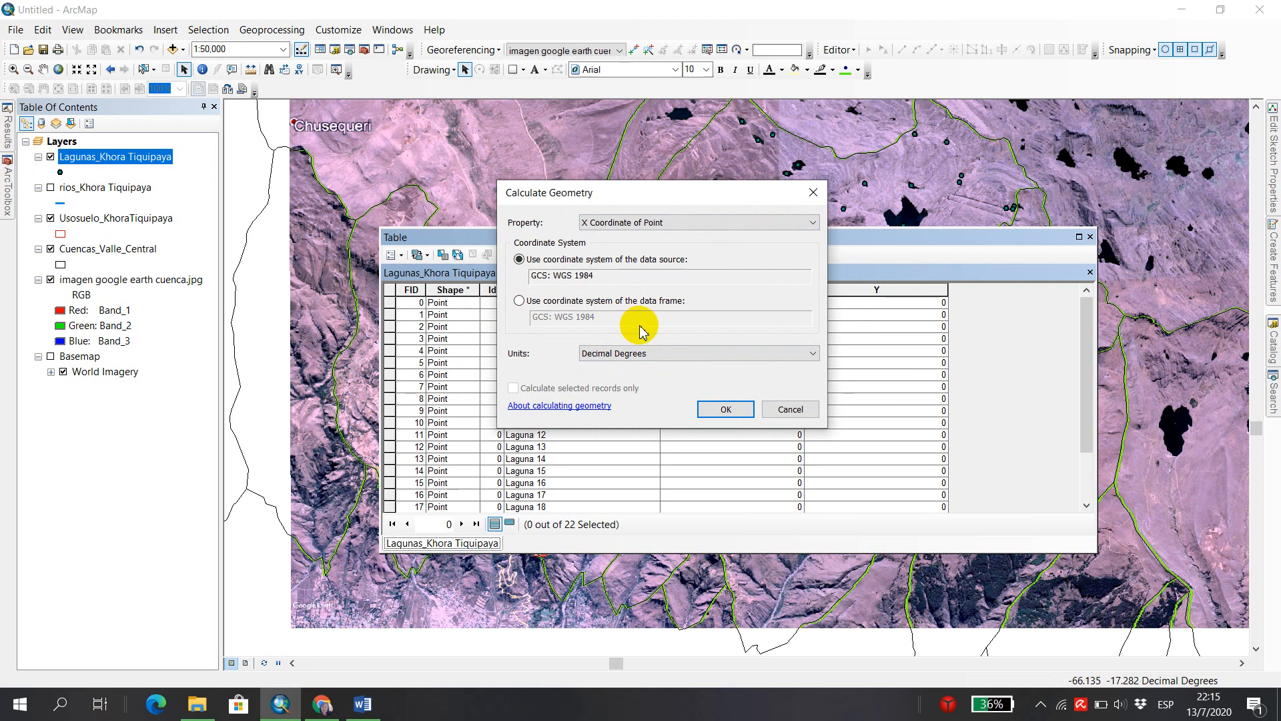
pyautogui.click(814, 354)
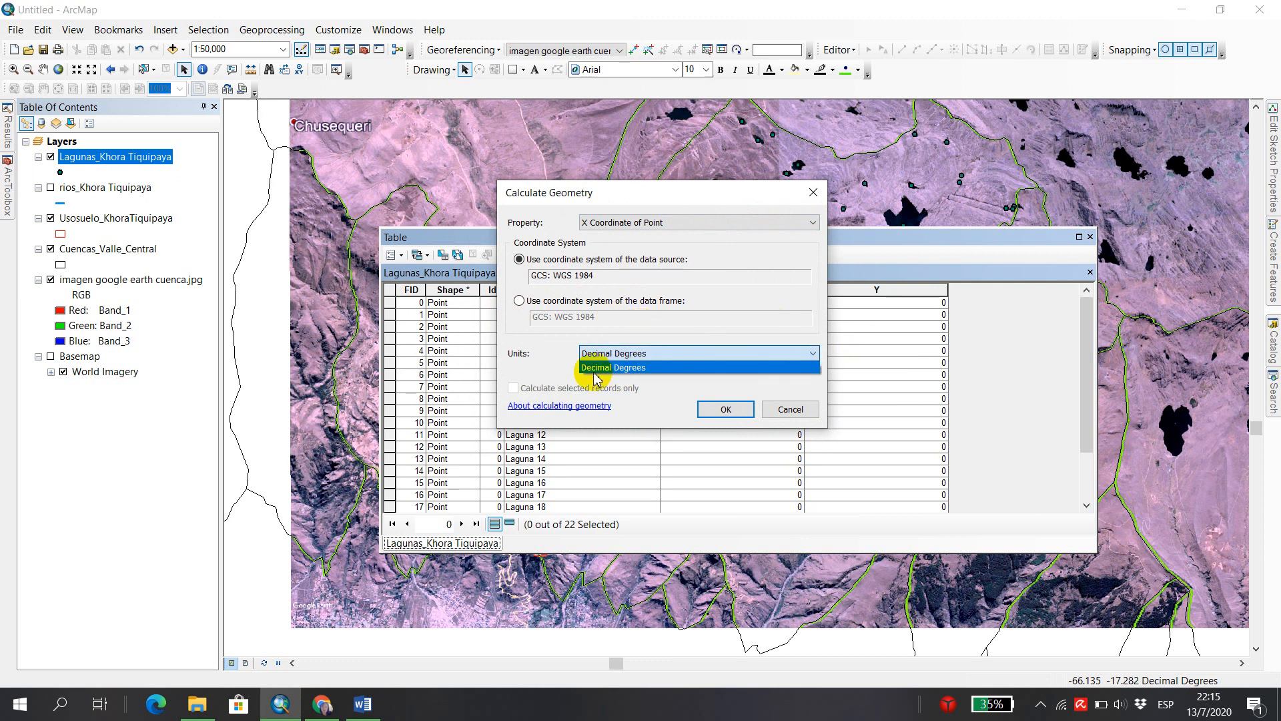
pyautogui.click(806, 357)
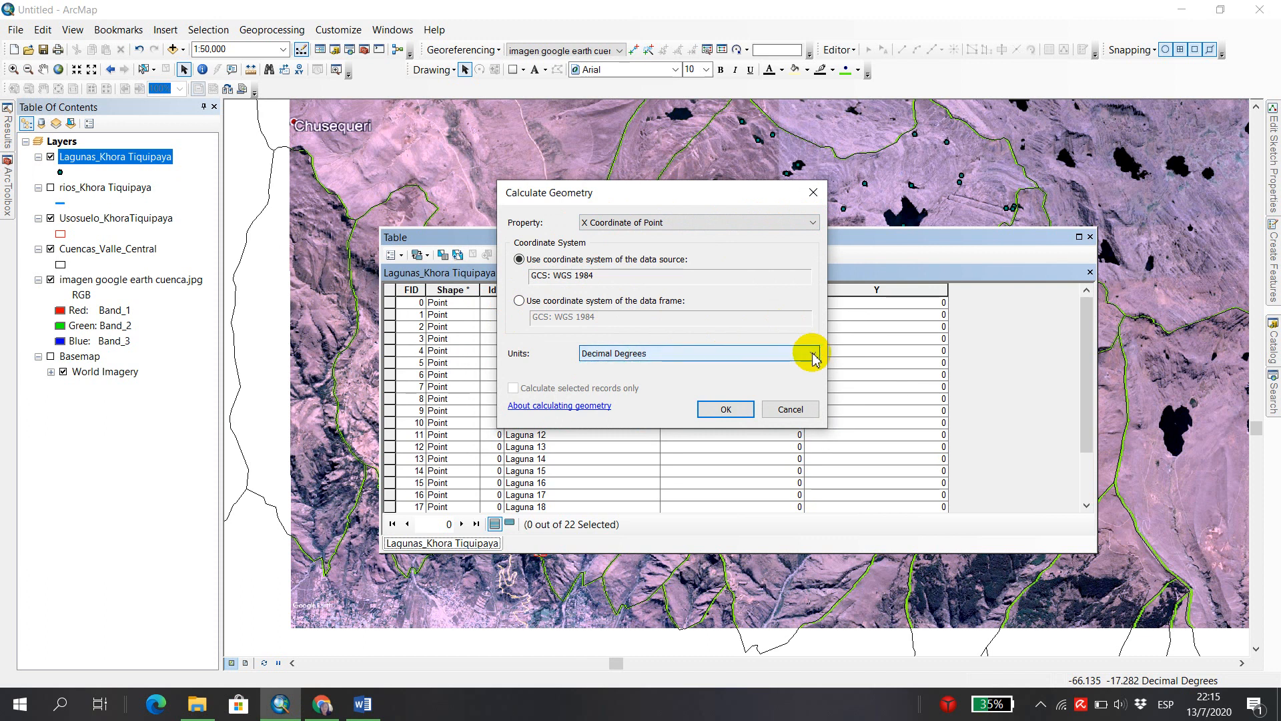
pyautogui.click(719, 412)
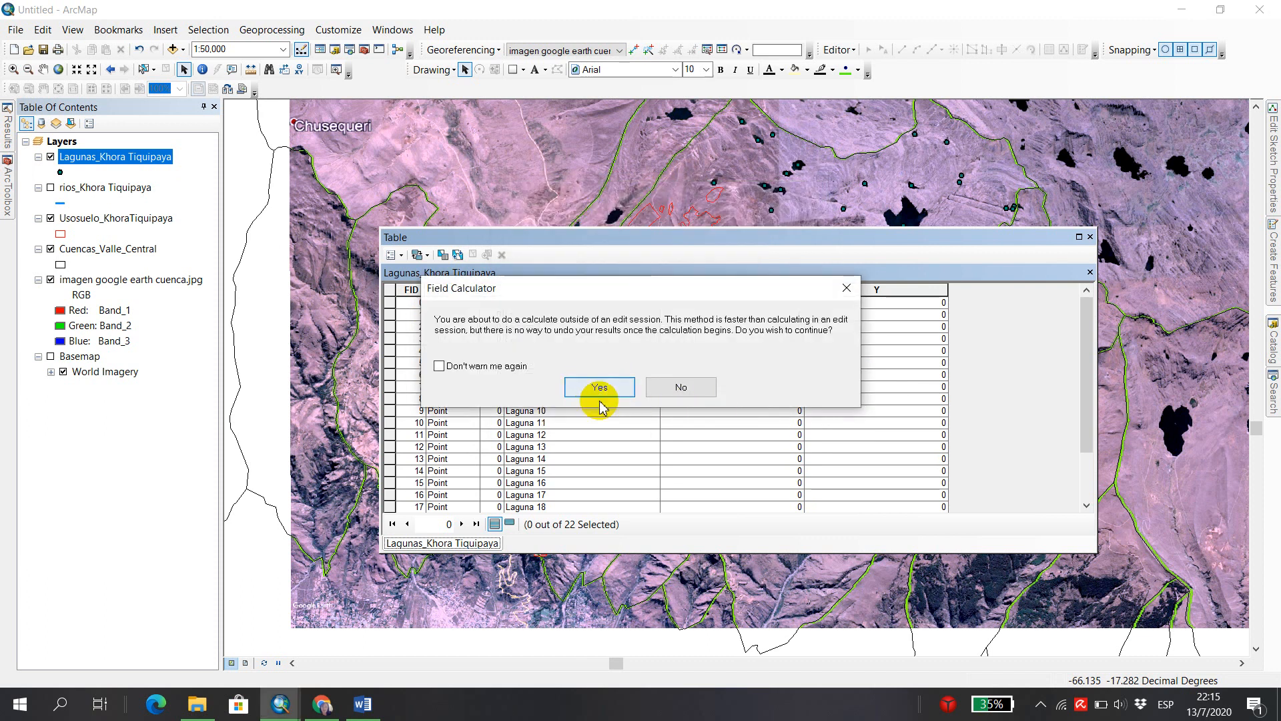
pyautogui.click(622, 388)
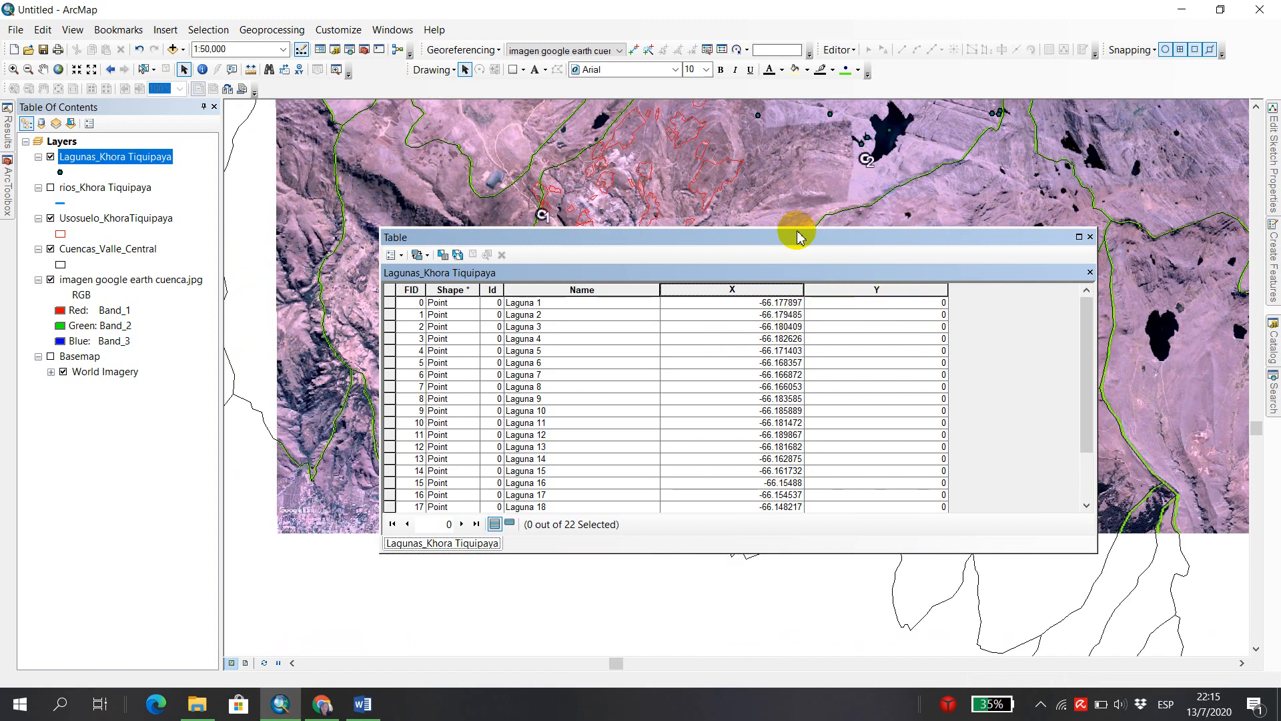
# Calculate the Y field's geometry as Y Coordinate of Point in Decimal Degrees with the data source's coordinate system, and close the lagoon table.
pyautogui.moveTo(803, 237); pyautogui.dragTo(699, 223)
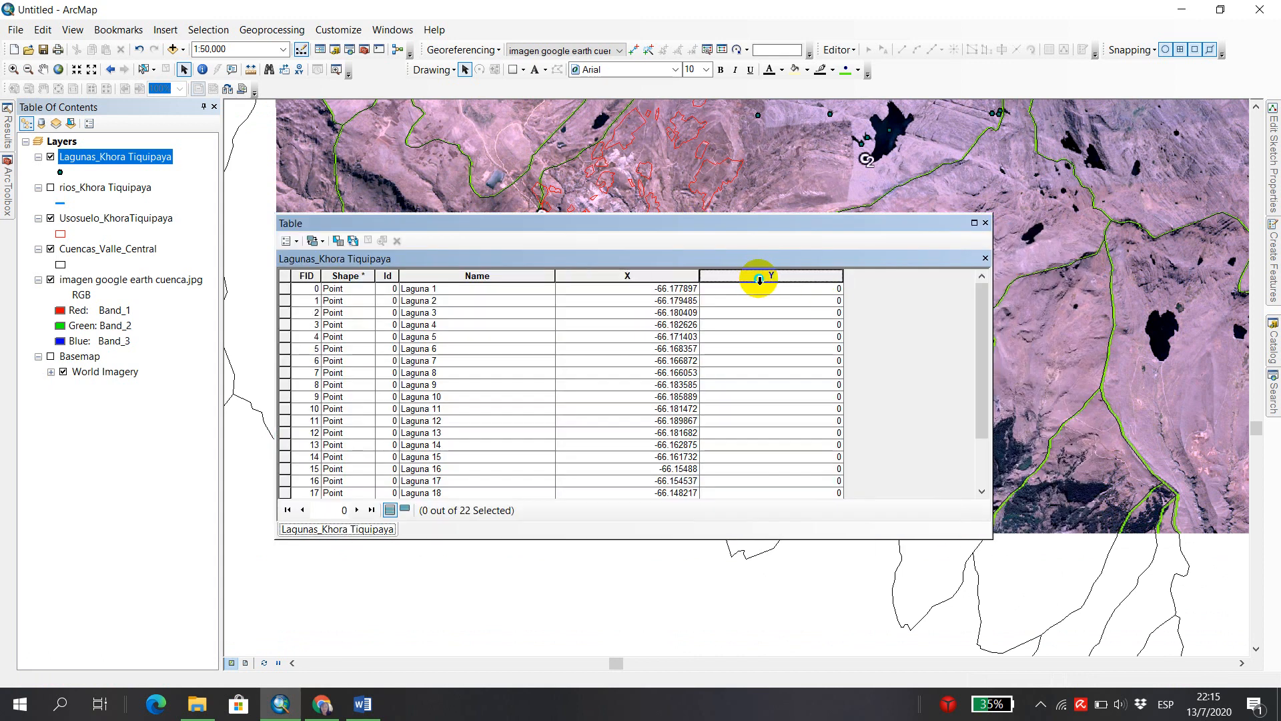
pyautogui.rightClick(759, 280)
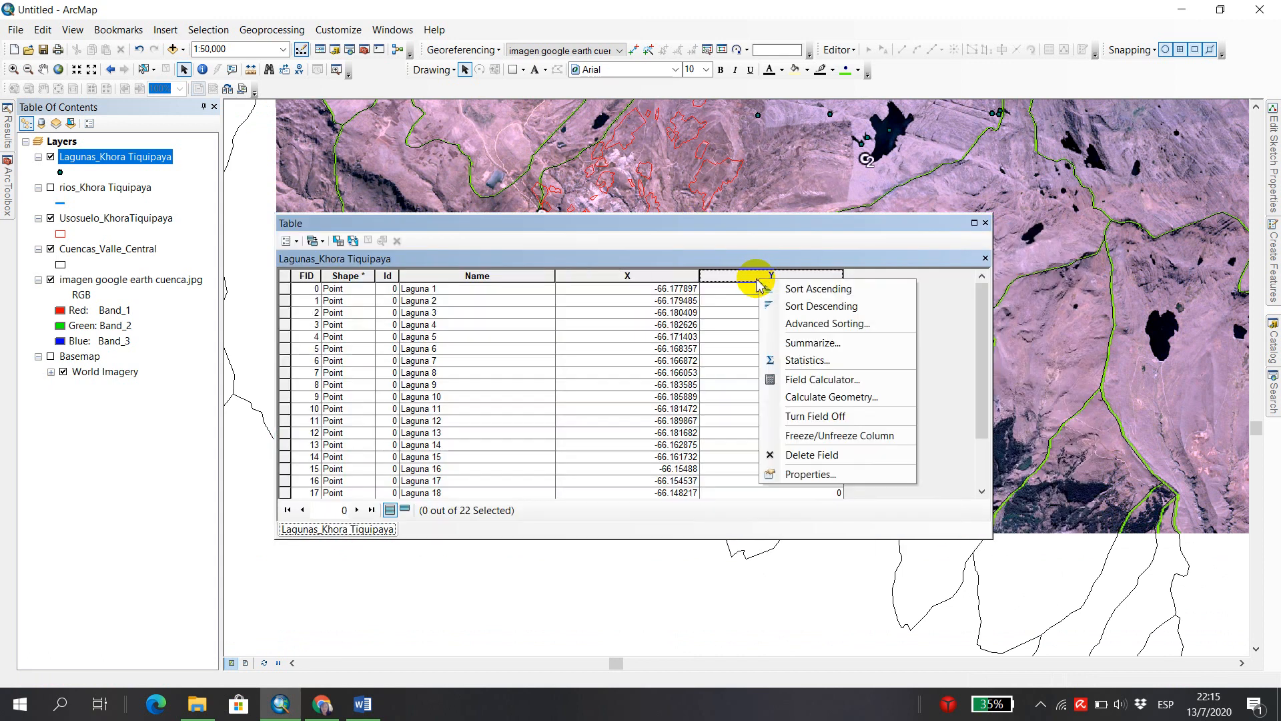
pyautogui.click(849, 399)
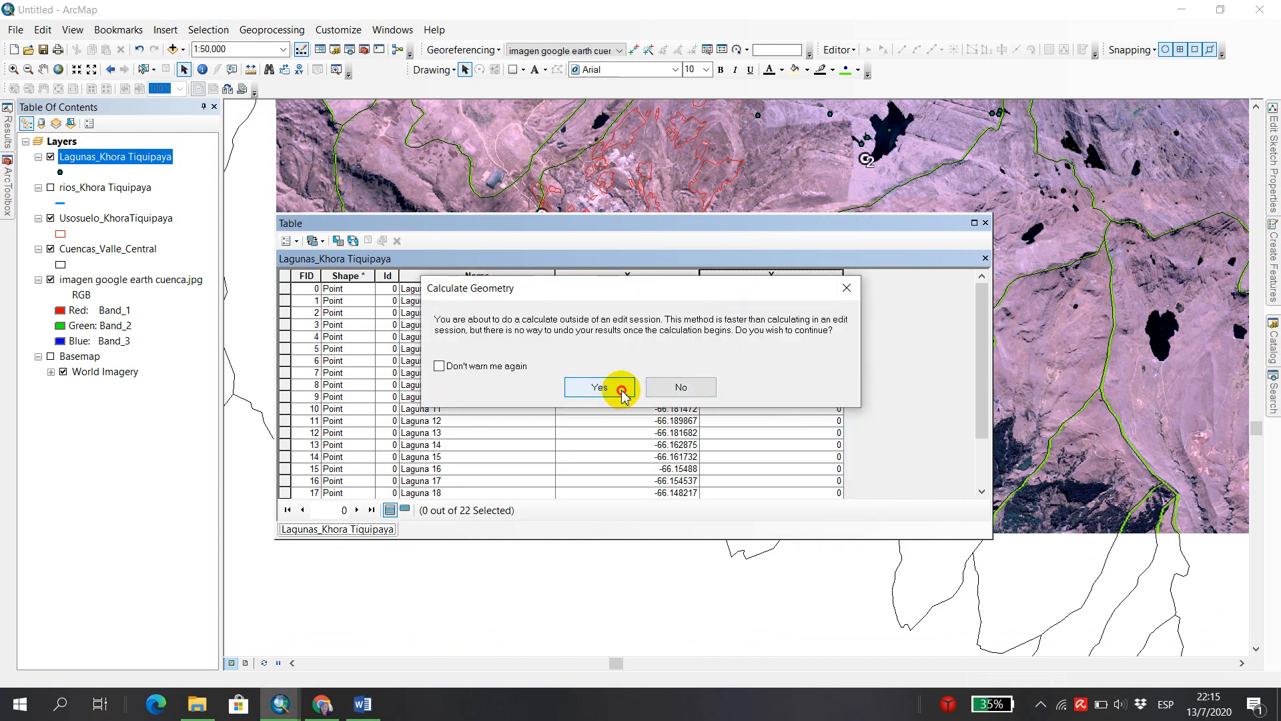
pyautogui.click(628, 396)
pyautogui.click(794, 263)
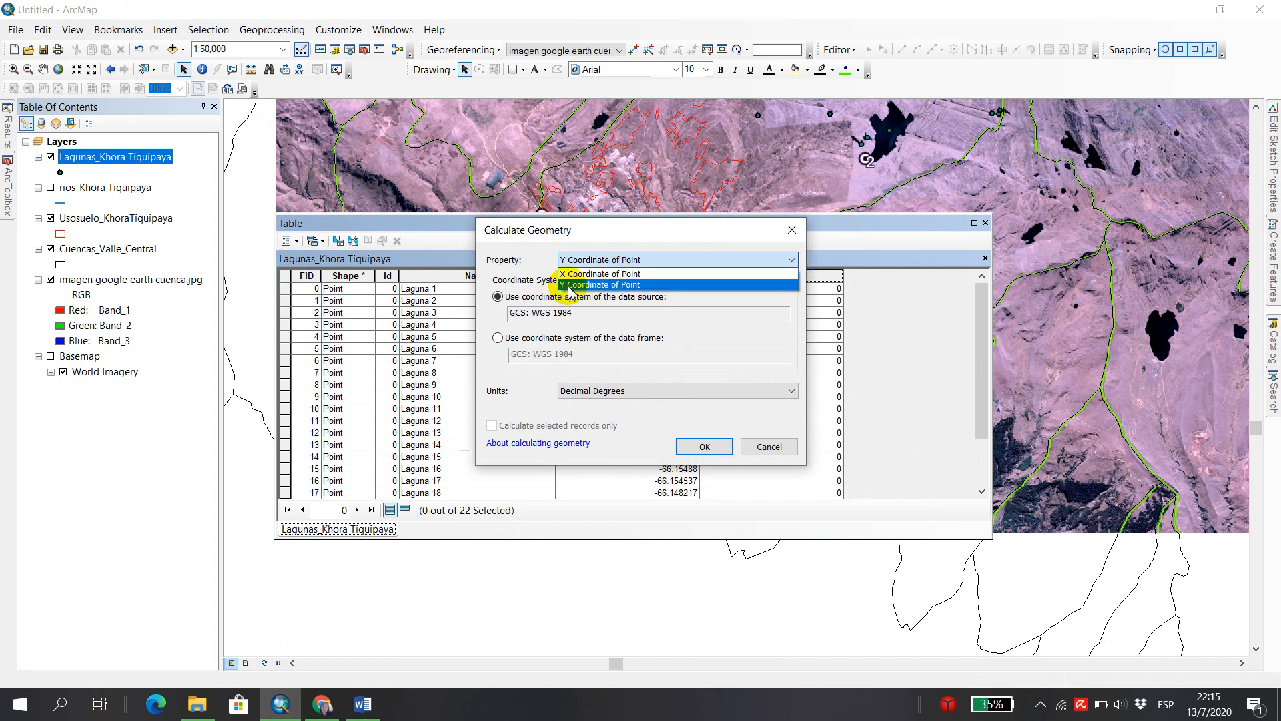
pyautogui.click(612, 285)
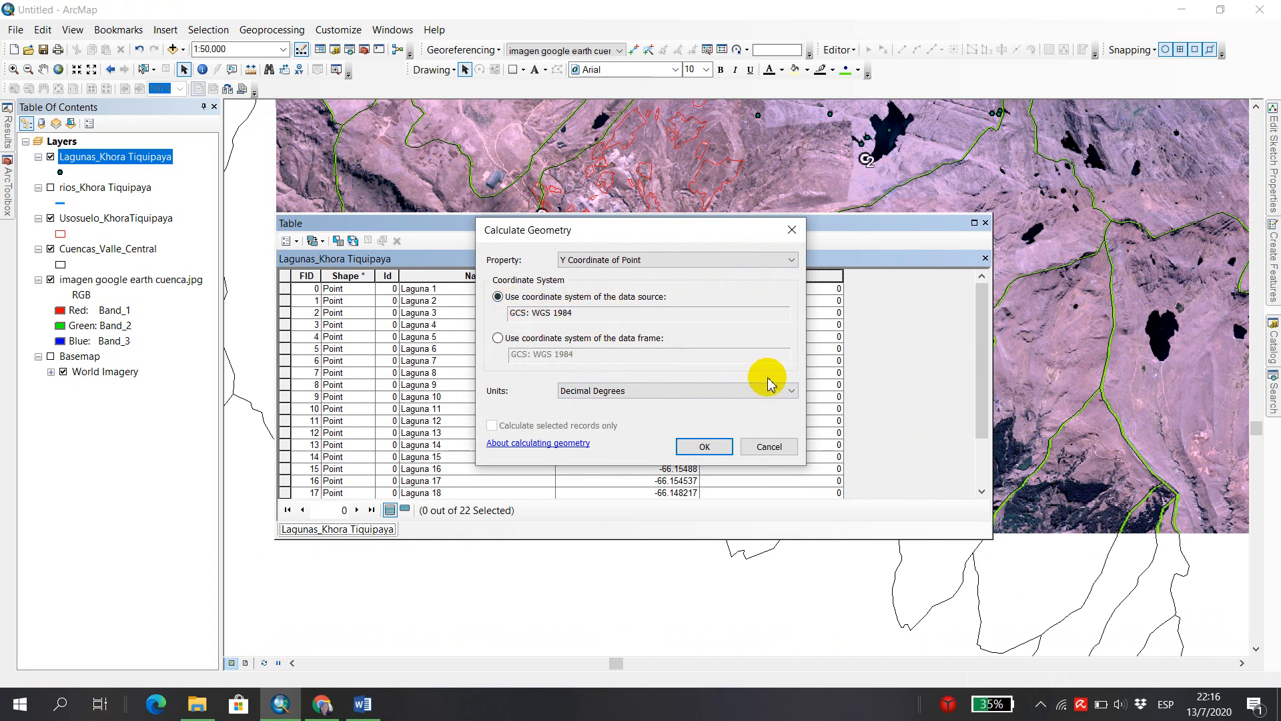
pyautogui.click(689, 446)
pyautogui.click(613, 391)
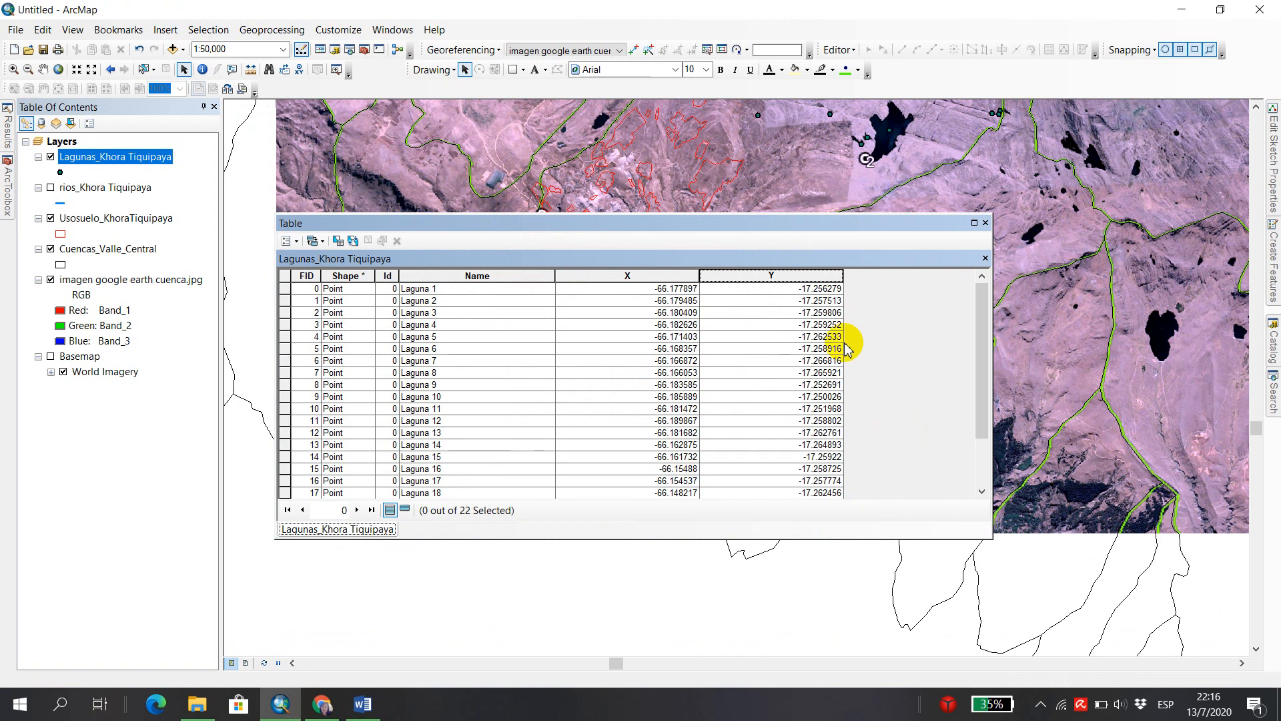
pyautogui.click(985, 224)
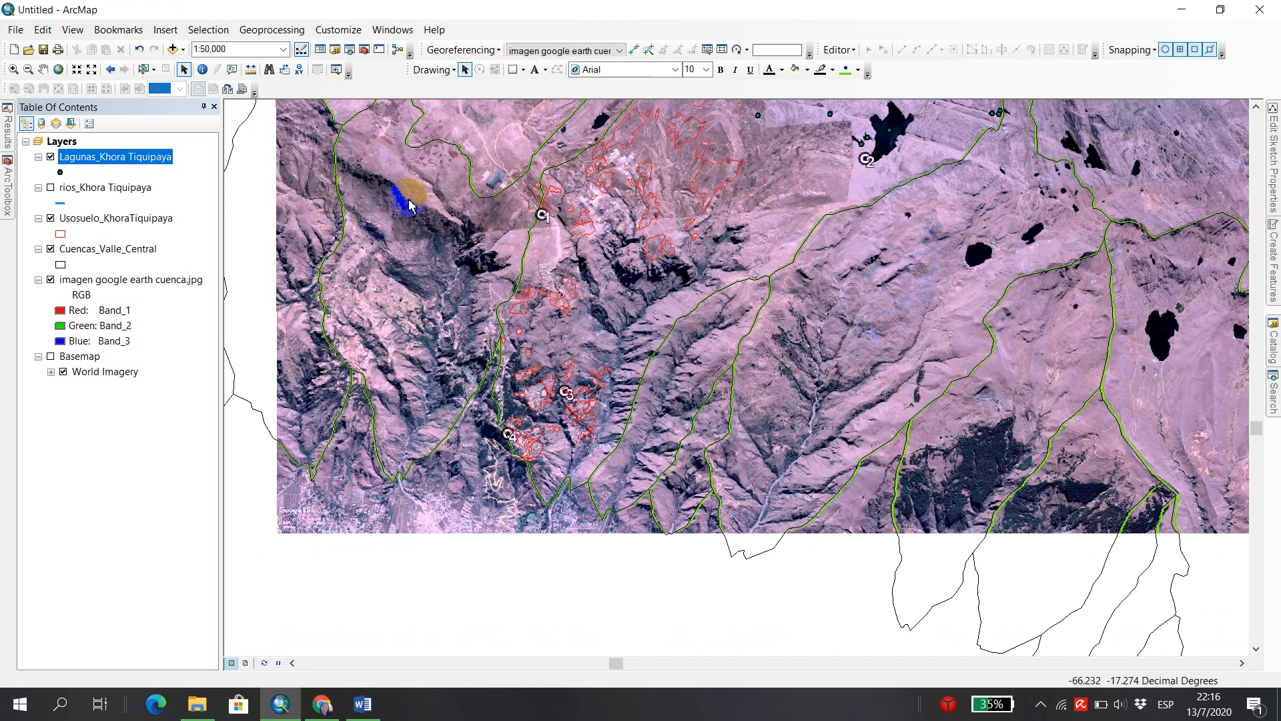
# Show the rios_Khora Tiquipaya layer and add a field named Longitud of type Double to its attribute table.
pyautogui.click(51, 188)
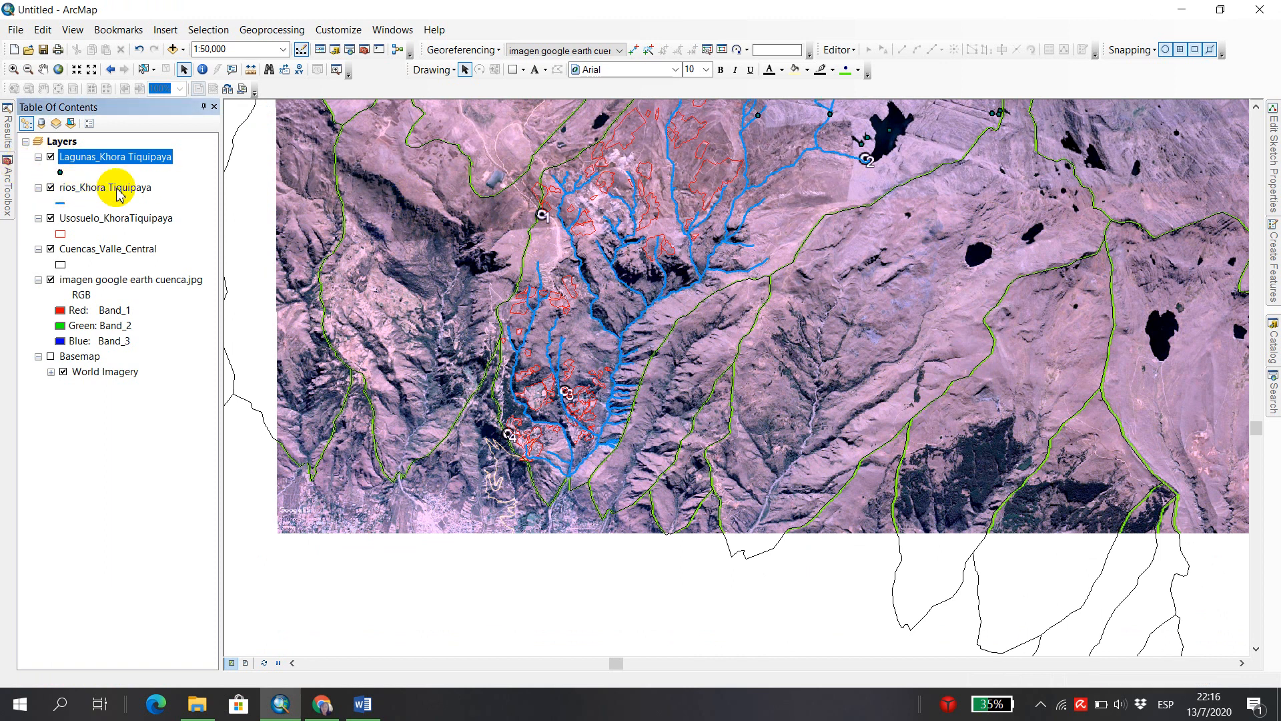
pyautogui.rightClick(113, 192)
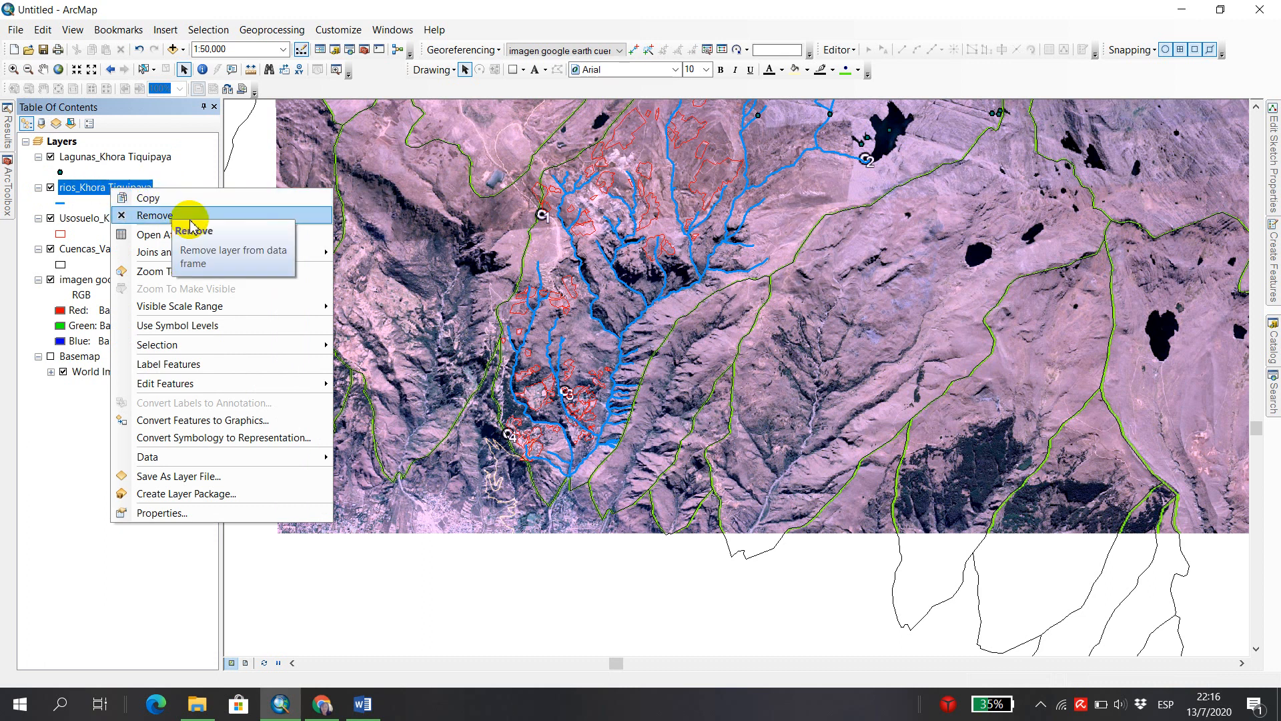
pyautogui.click(198, 235)
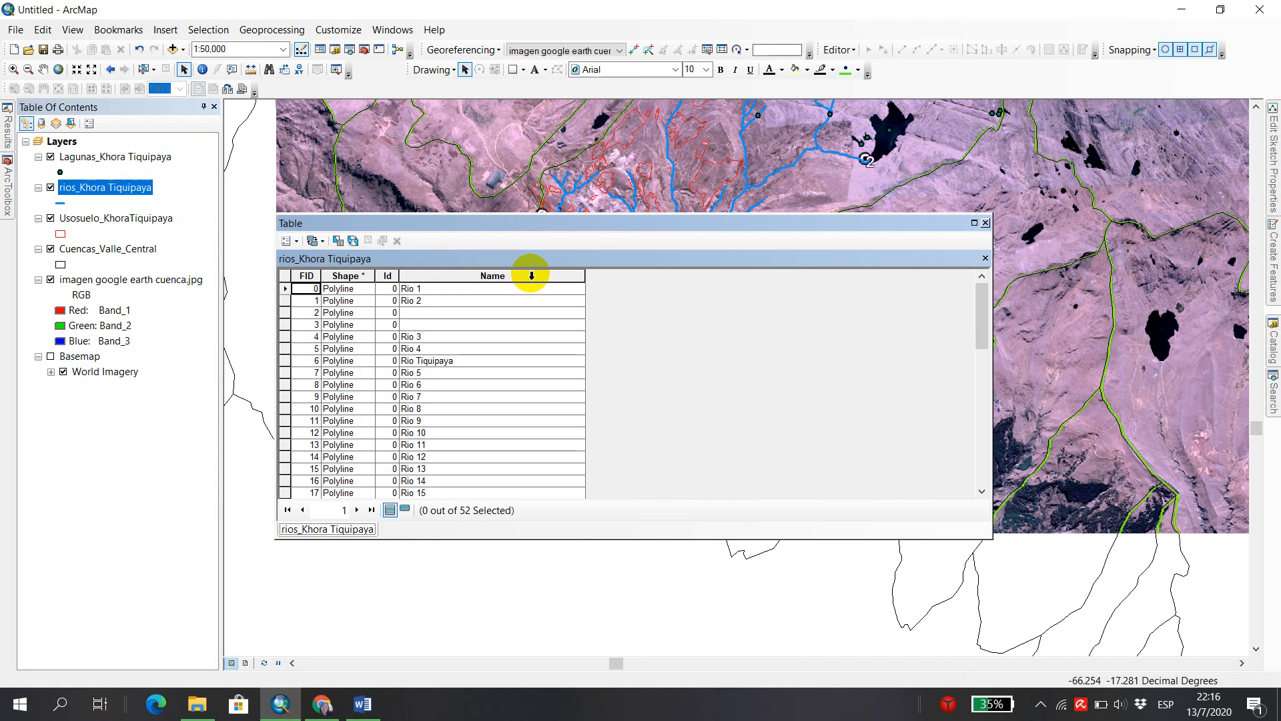
pyautogui.click(292, 241)
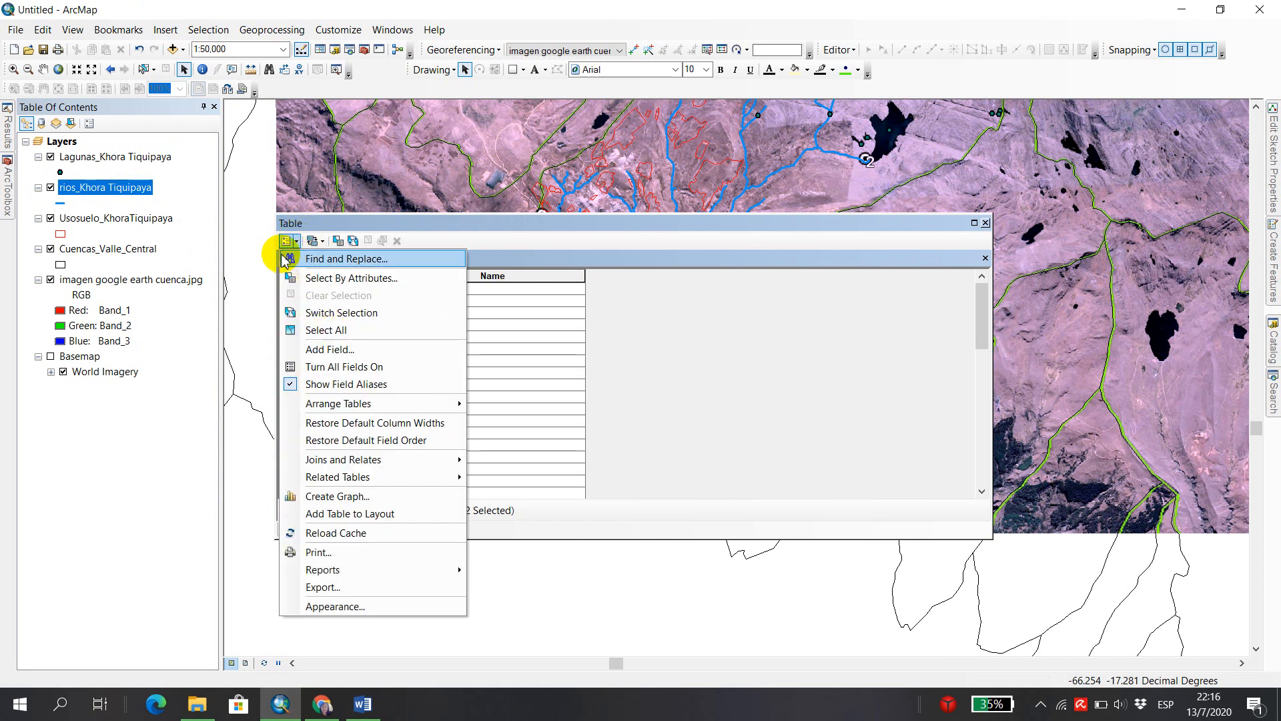
pyautogui.click(352, 350)
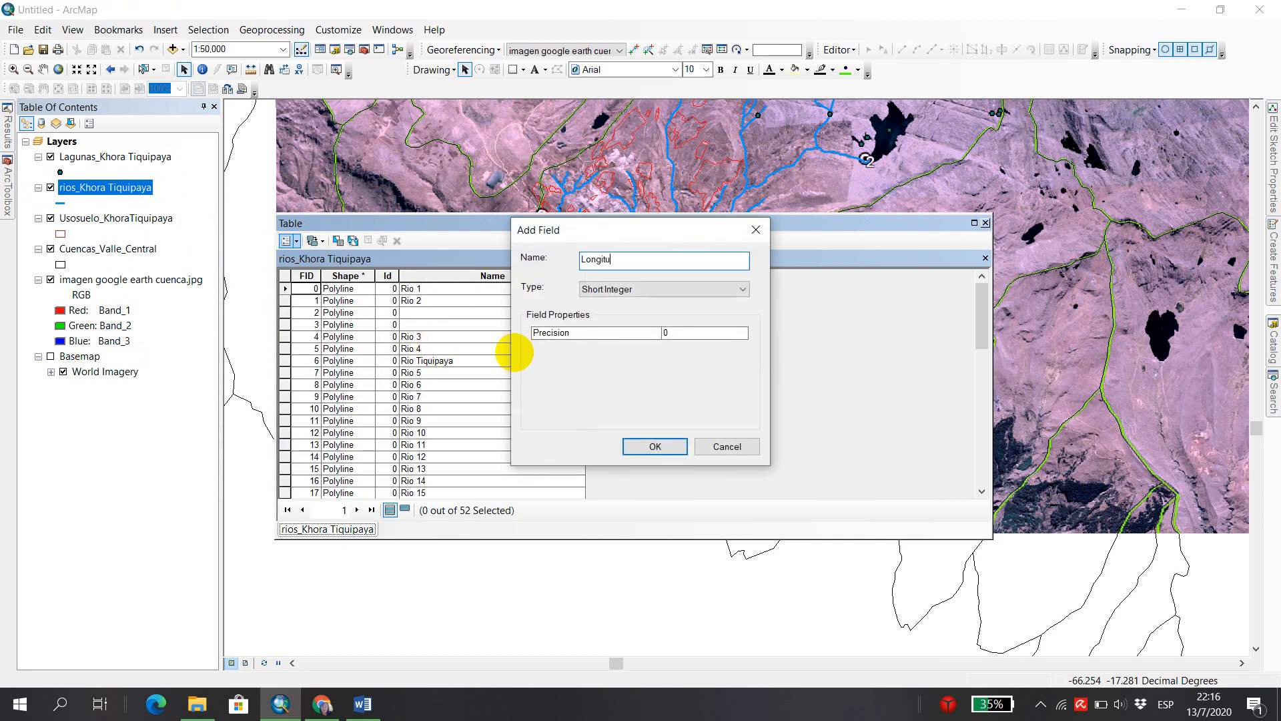
pyautogui.click(746, 290)
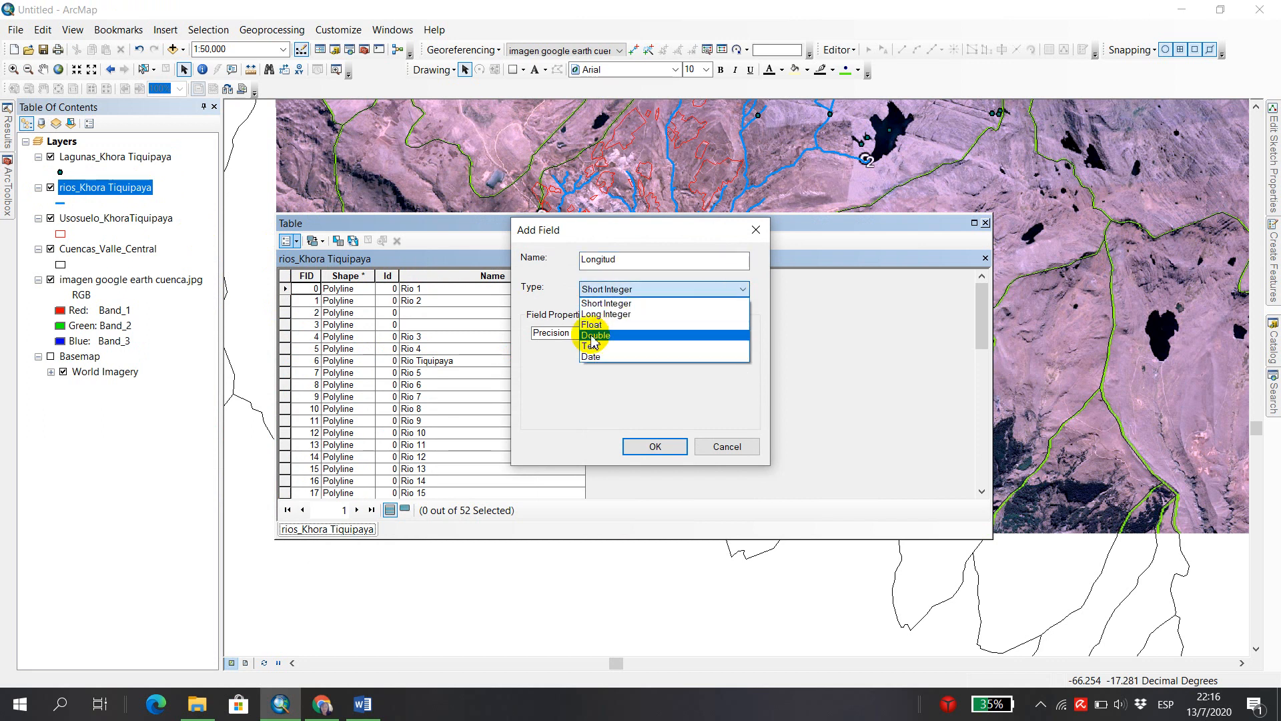
pyautogui.click(628, 338)
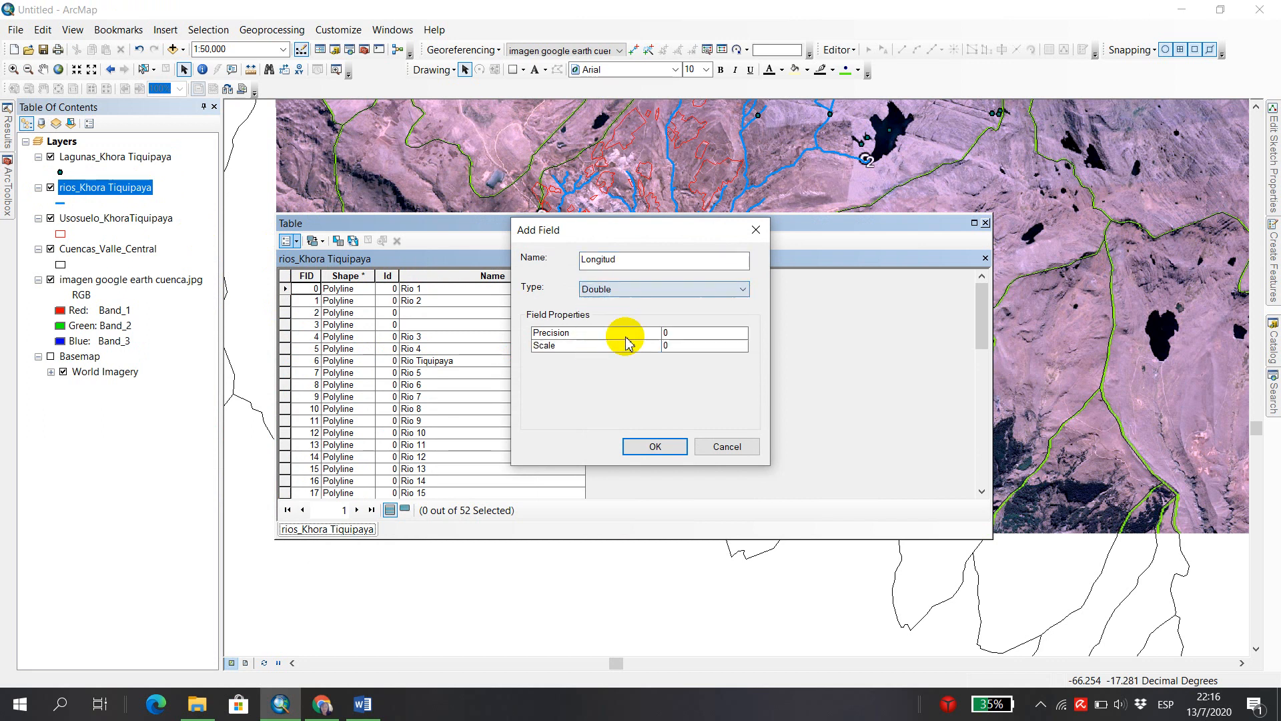
pyautogui.click(675, 446)
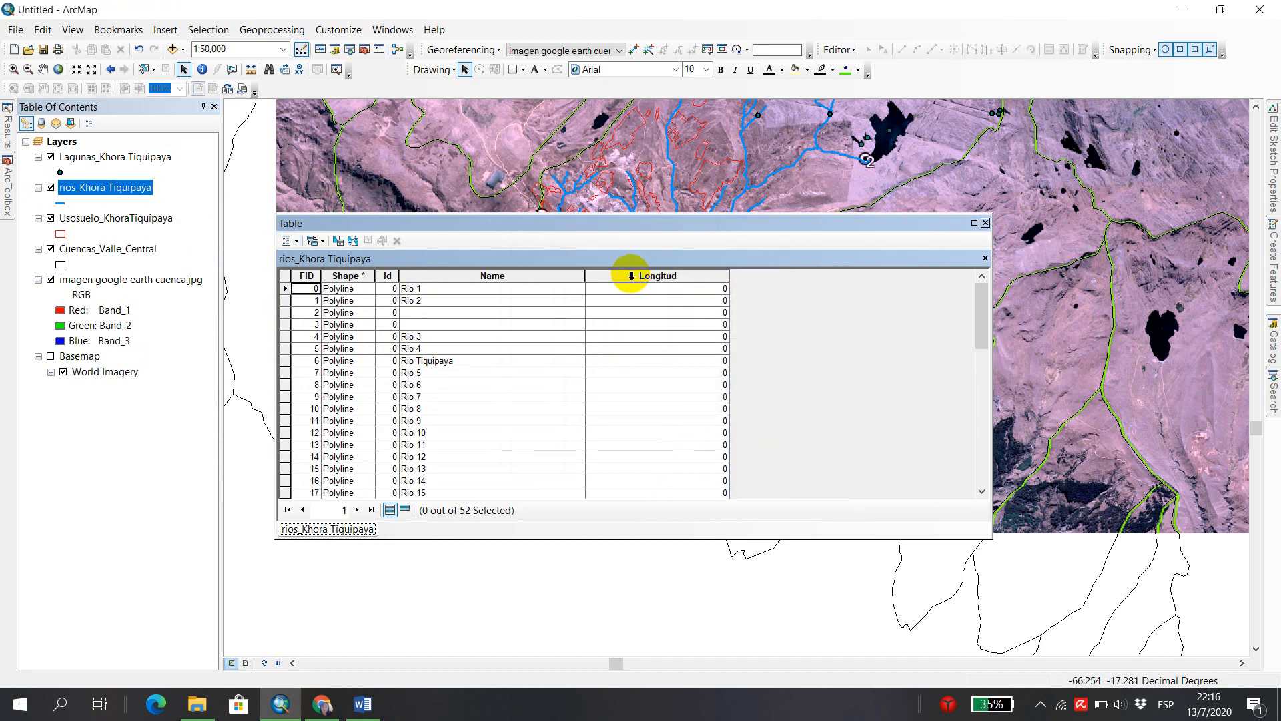
# Try to calculate the Longitud field's geometry as Length using the data source's WGS 1984 coordinate system, then close the river table.
pyautogui.rightClick(628, 276)
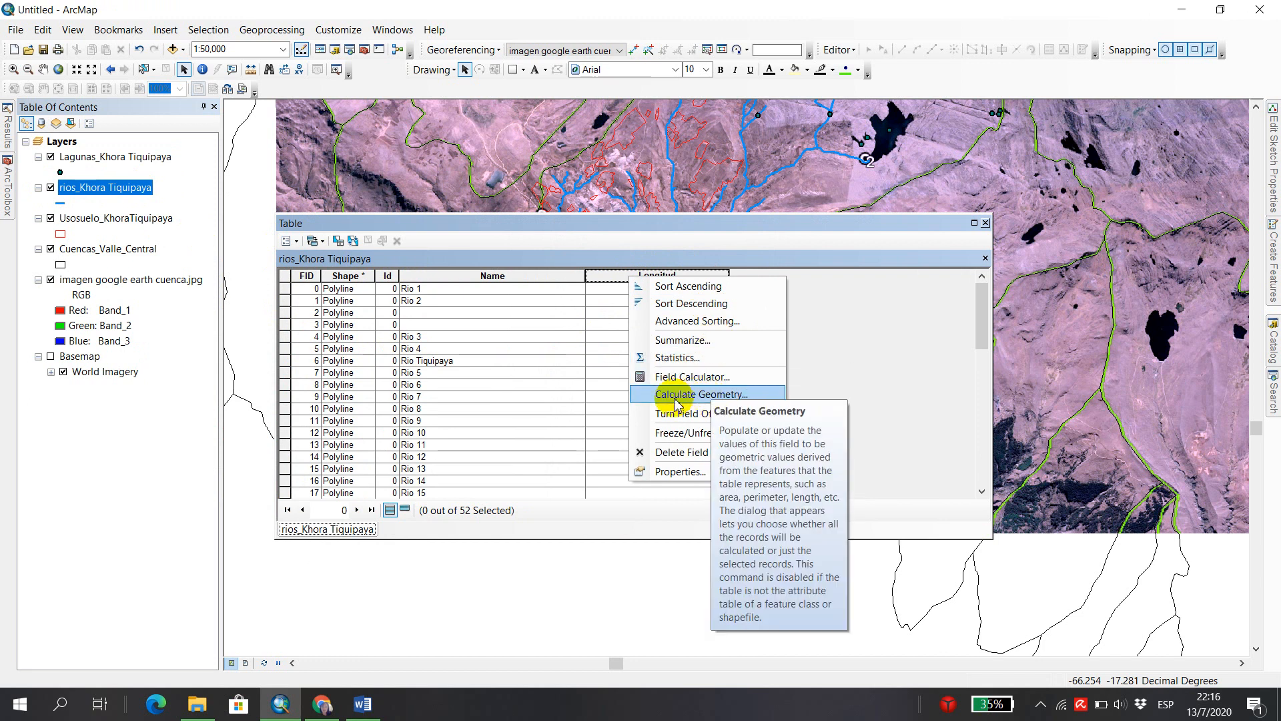
pyautogui.click(736, 395)
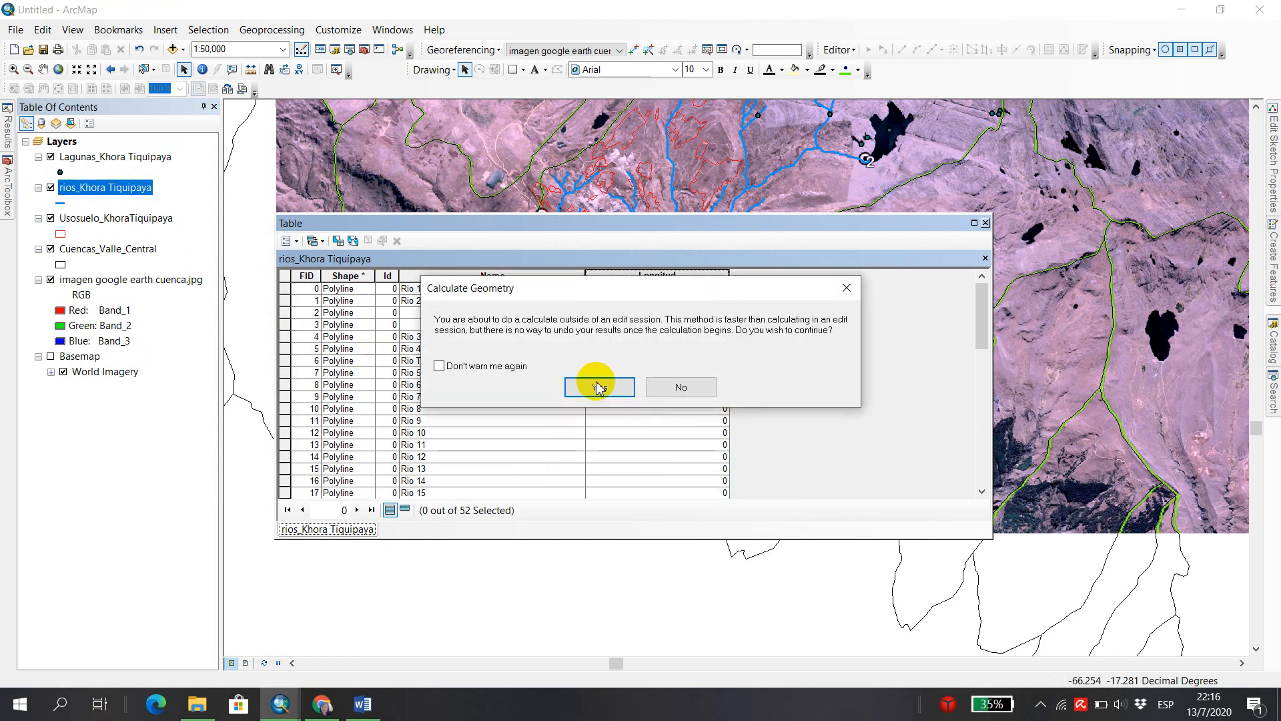
pyautogui.click(617, 395)
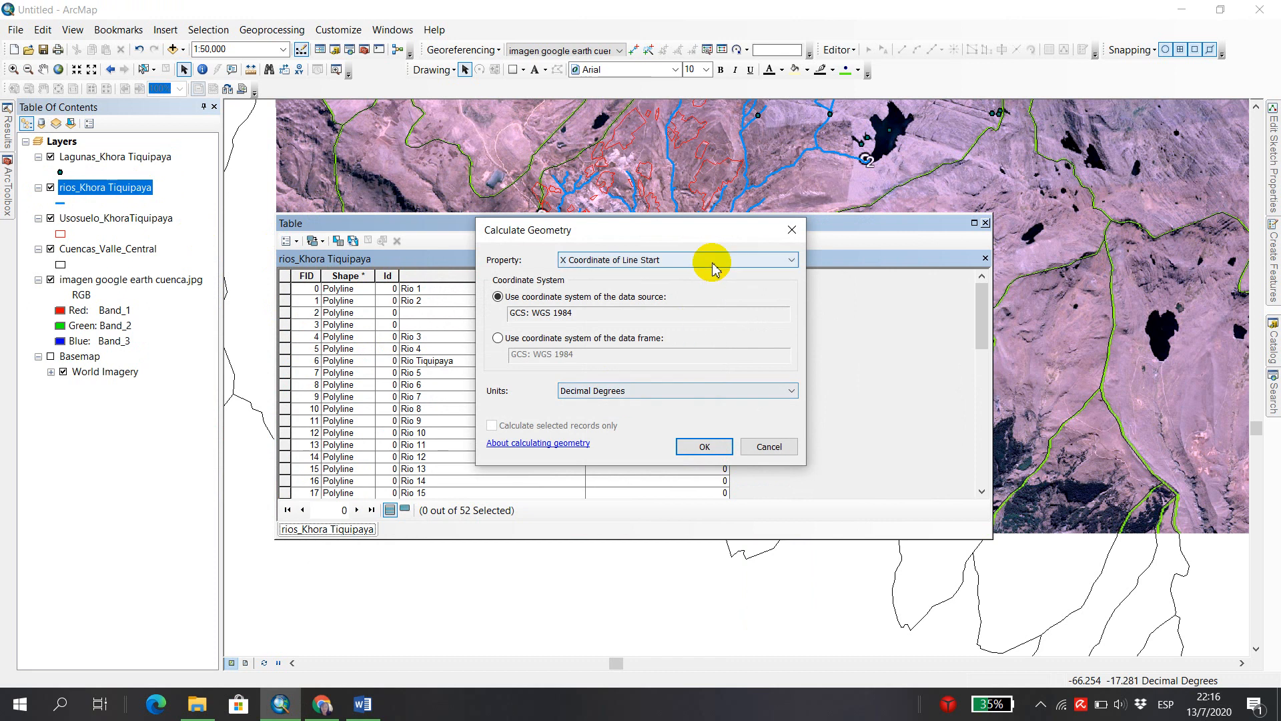
pyautogui.click(793, 261)
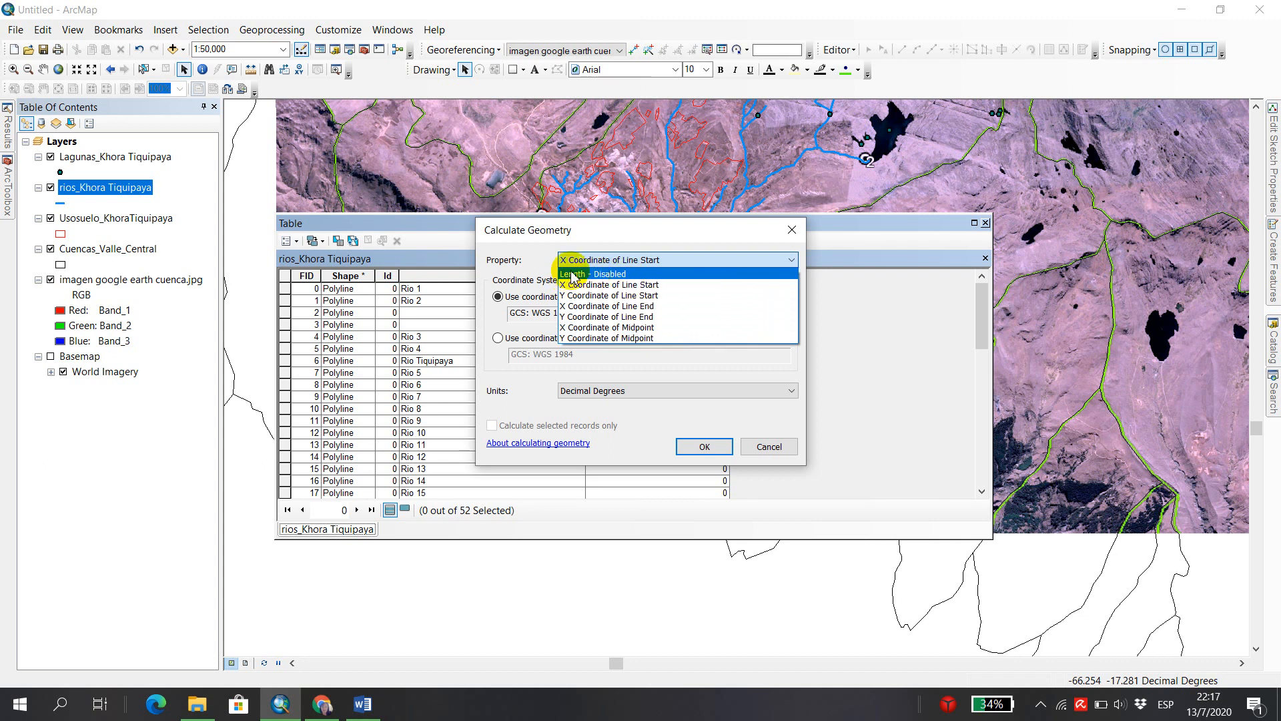
pyautogui.click(606, 274)
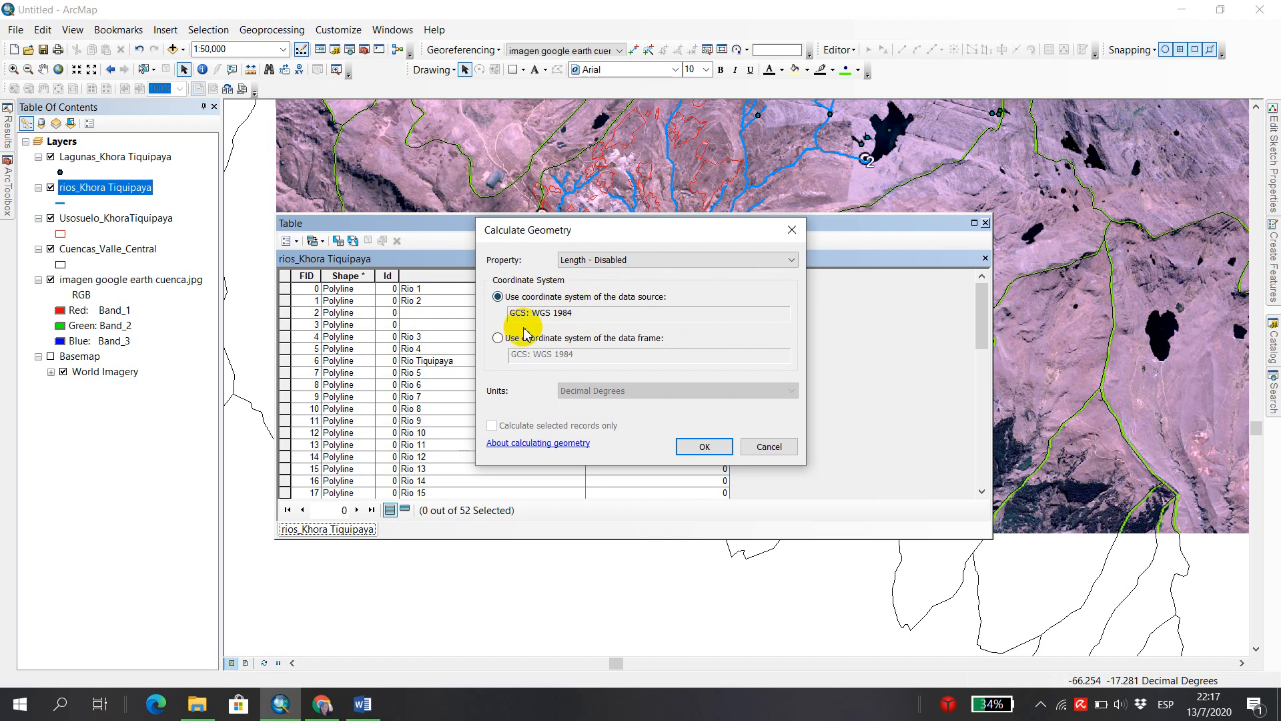
pyautogui.click(721, 448)
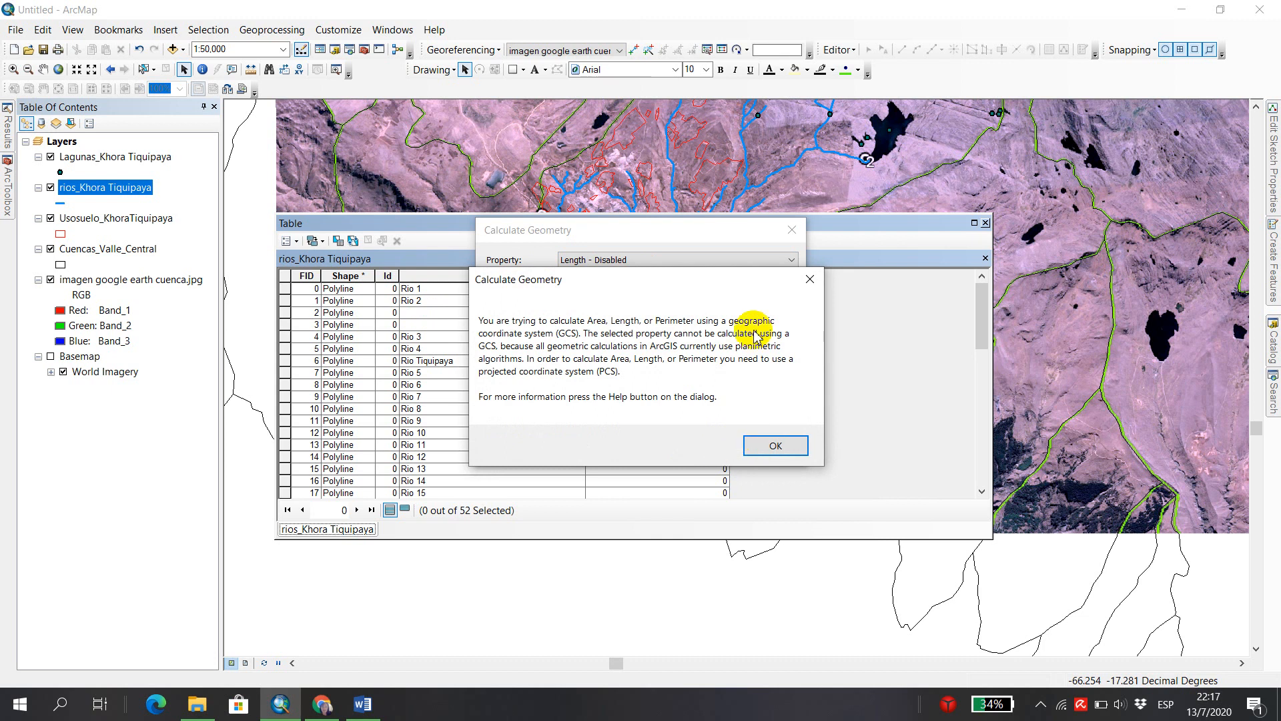
pyautogui.click(779, 444)
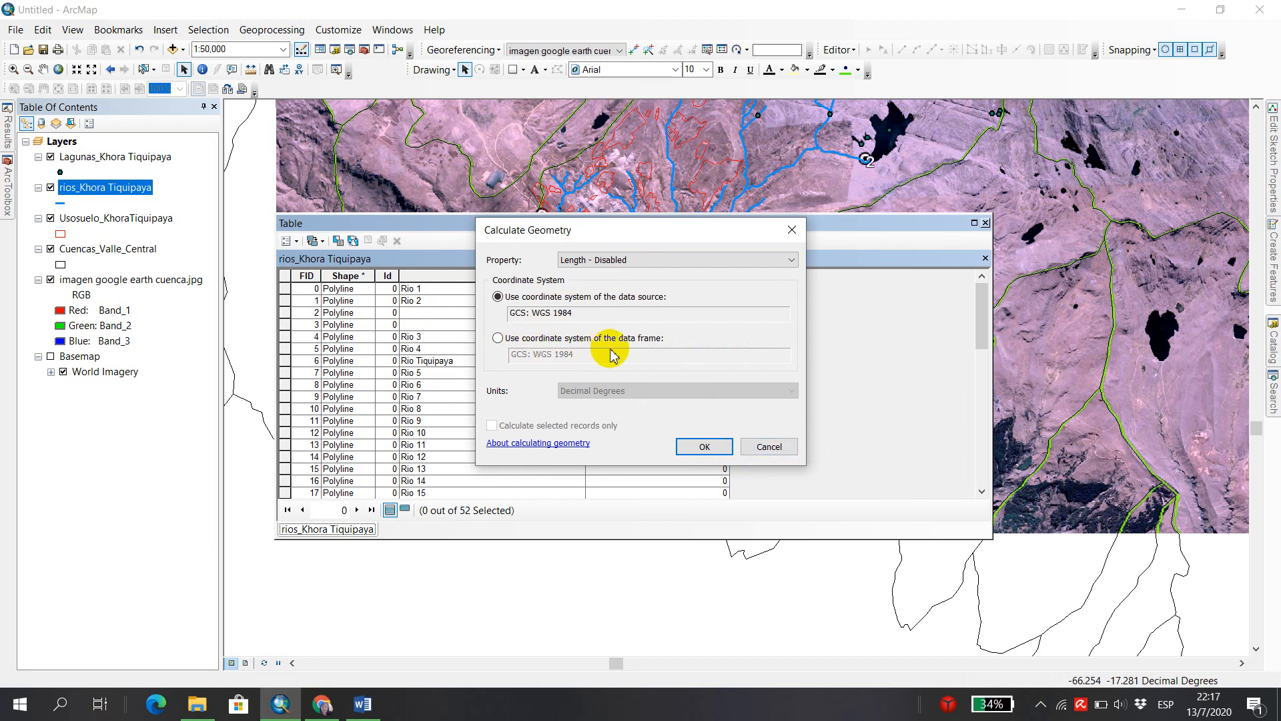
pyautogui.click(769, 447)
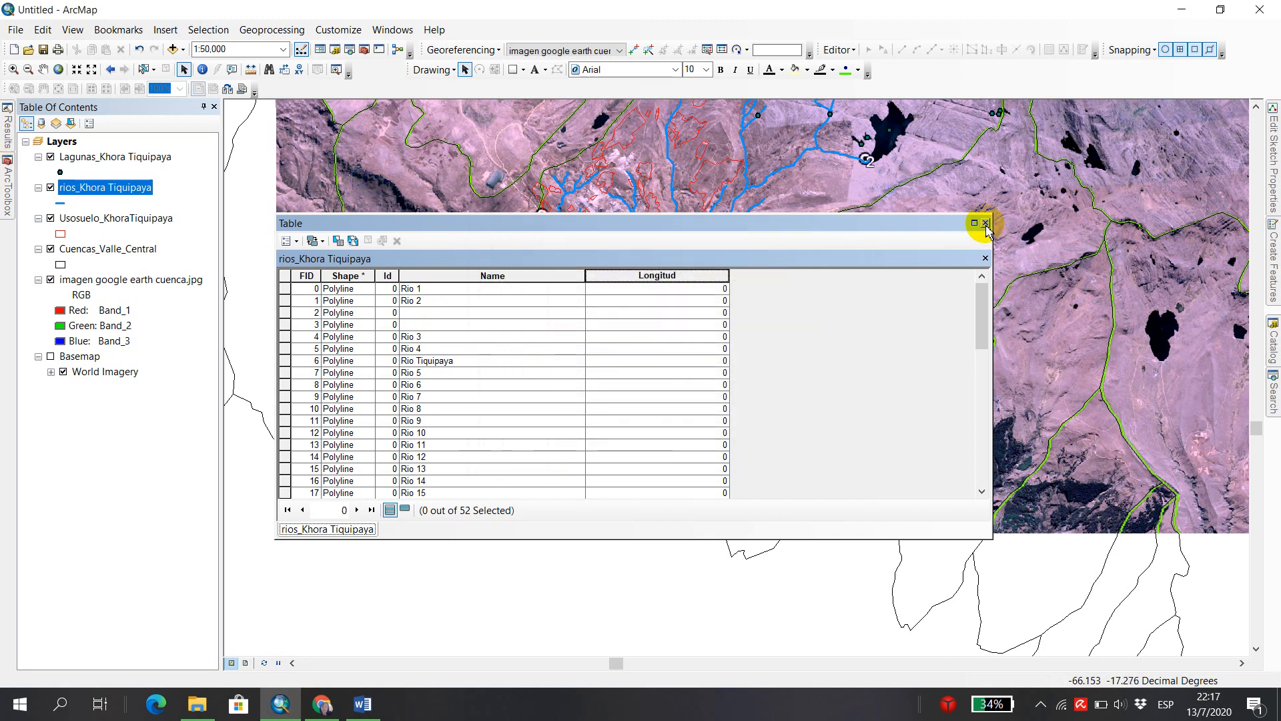
pyautogui.click(985, 223)
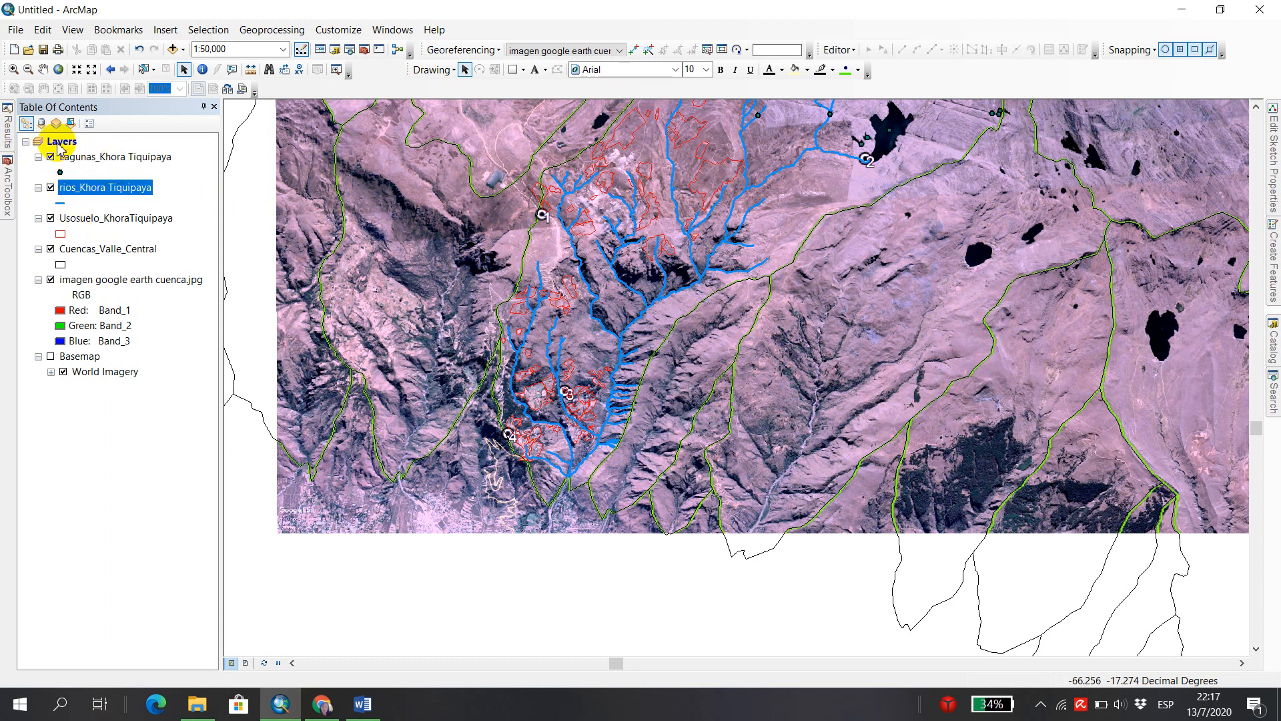
pyautogui.doubleClick(60, 143)
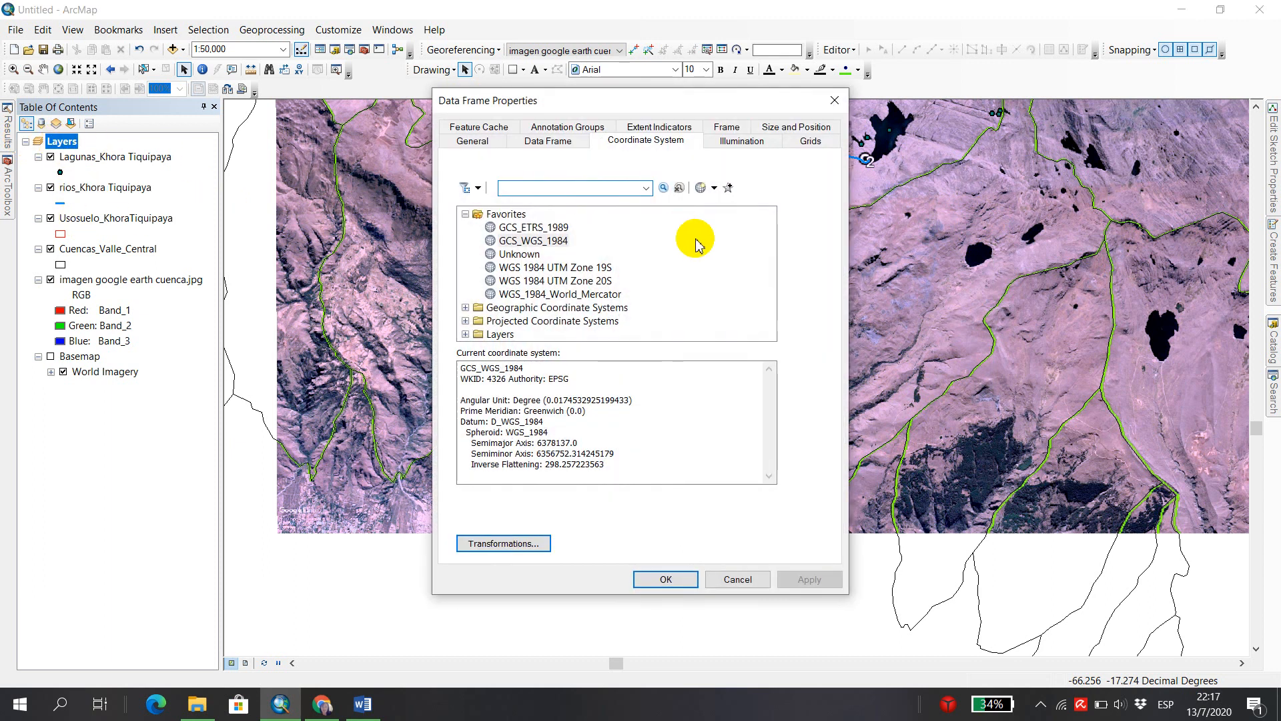
pyautogui.click(736, 579)
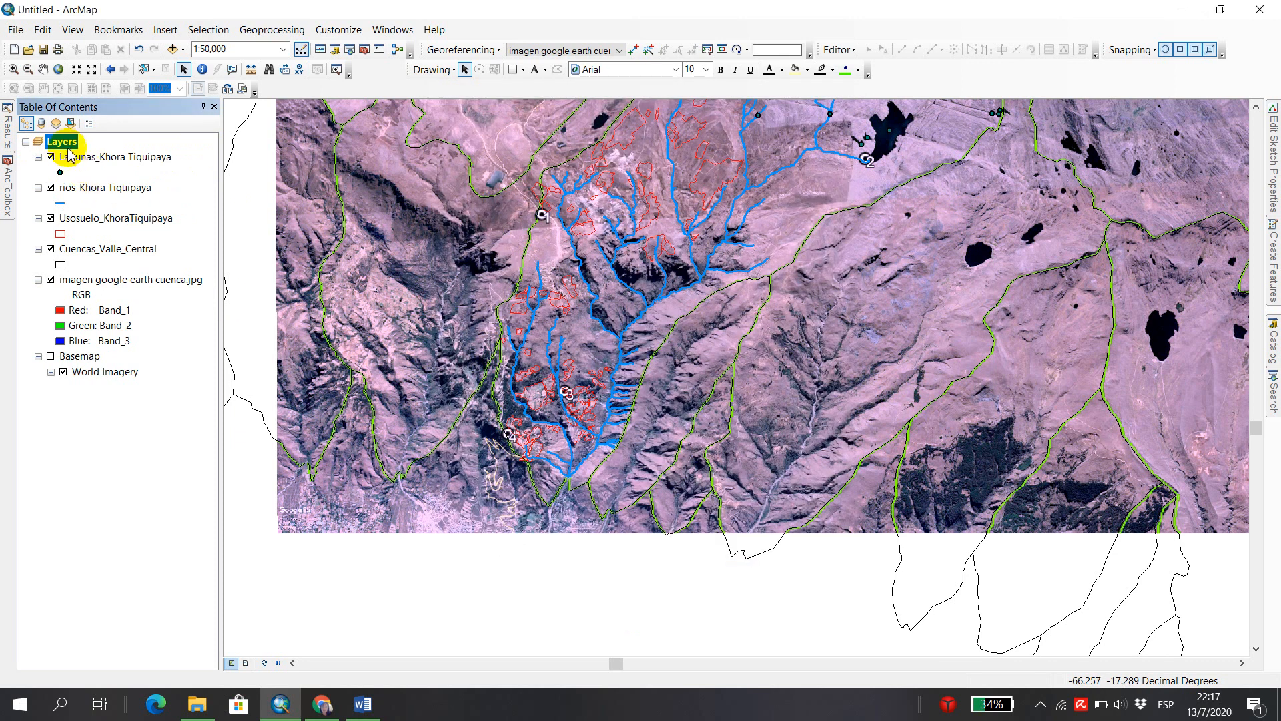
pyautogui.rightClick(61, 141)
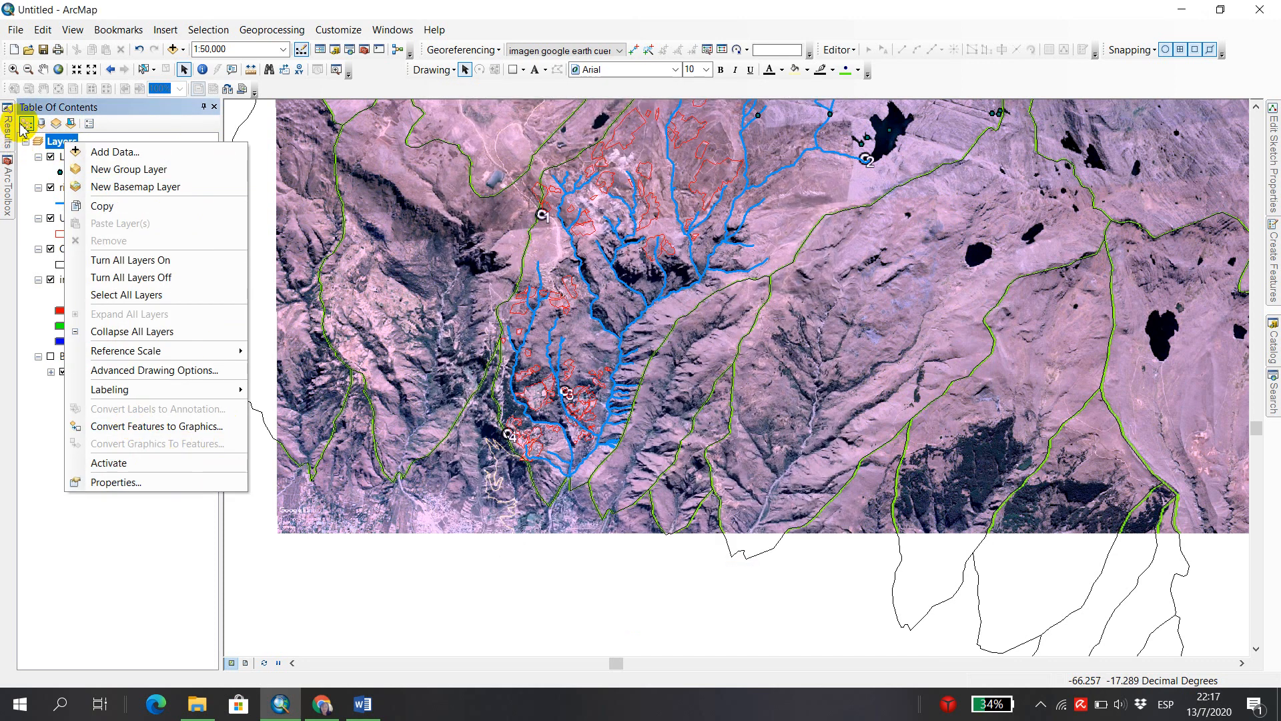
pyautogui.click(56, 141)
# Set the Layers data frame's coordinate system to WGS 1984 UTM Zone 19S and its display units to Meters.
pyautogui.doubleClick(59, 140)
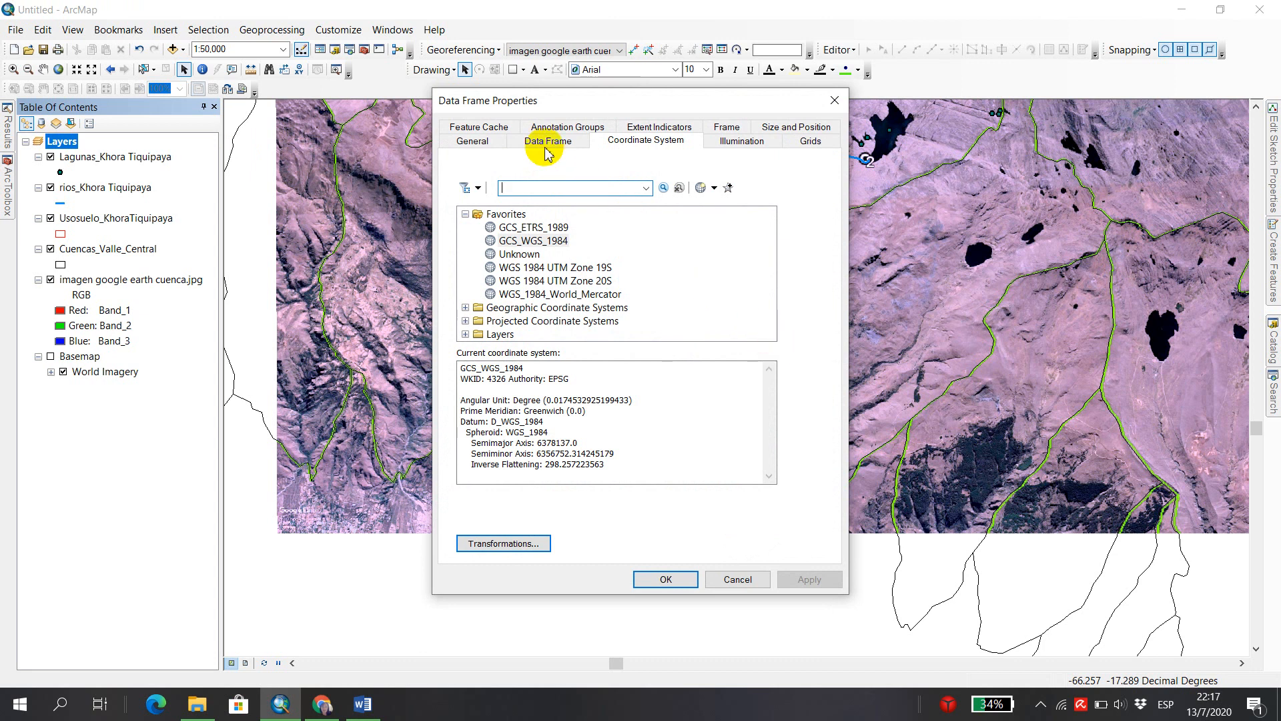
pyautogui.click(575, 270)
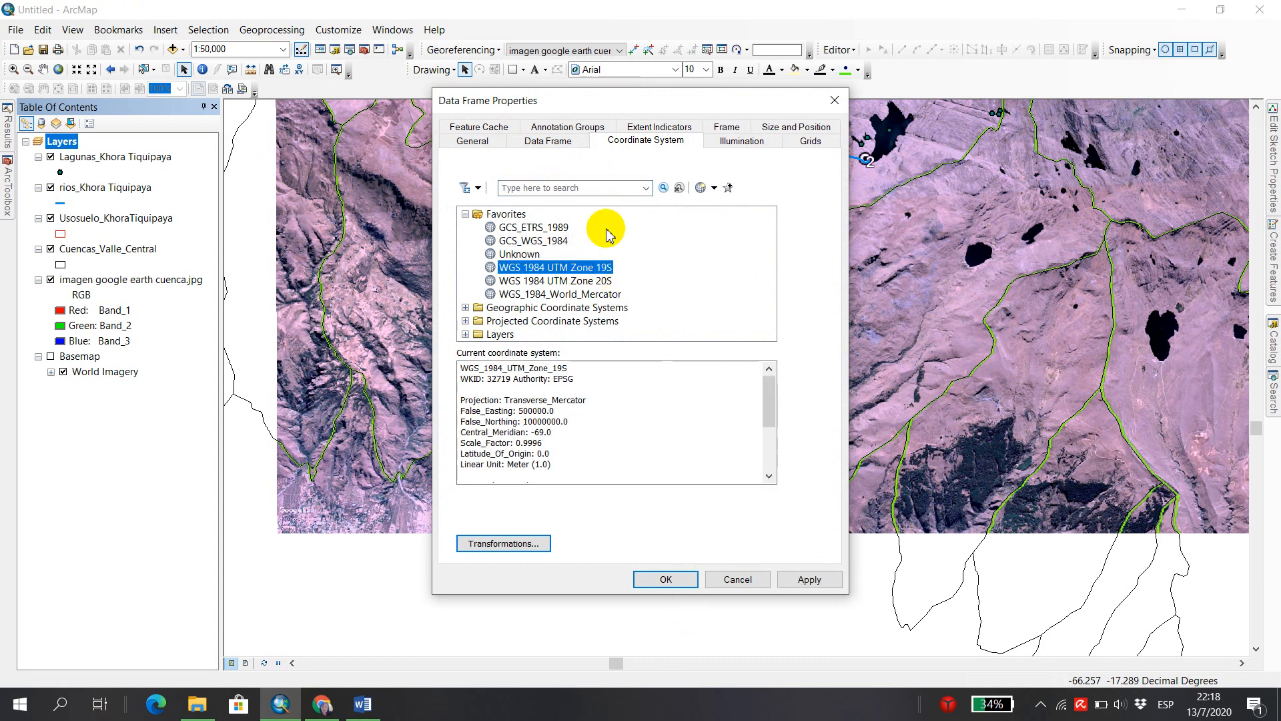
pyautogui.click(482, 140)
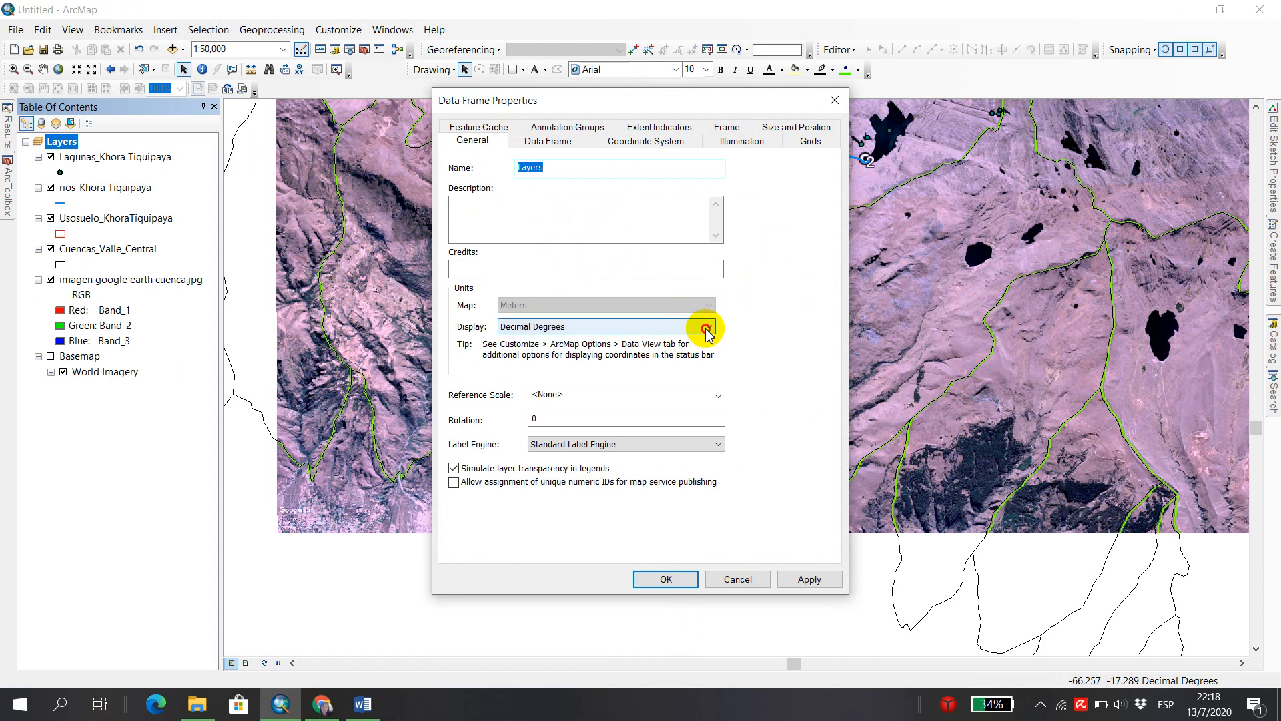
pyautogui.click(707, 327)
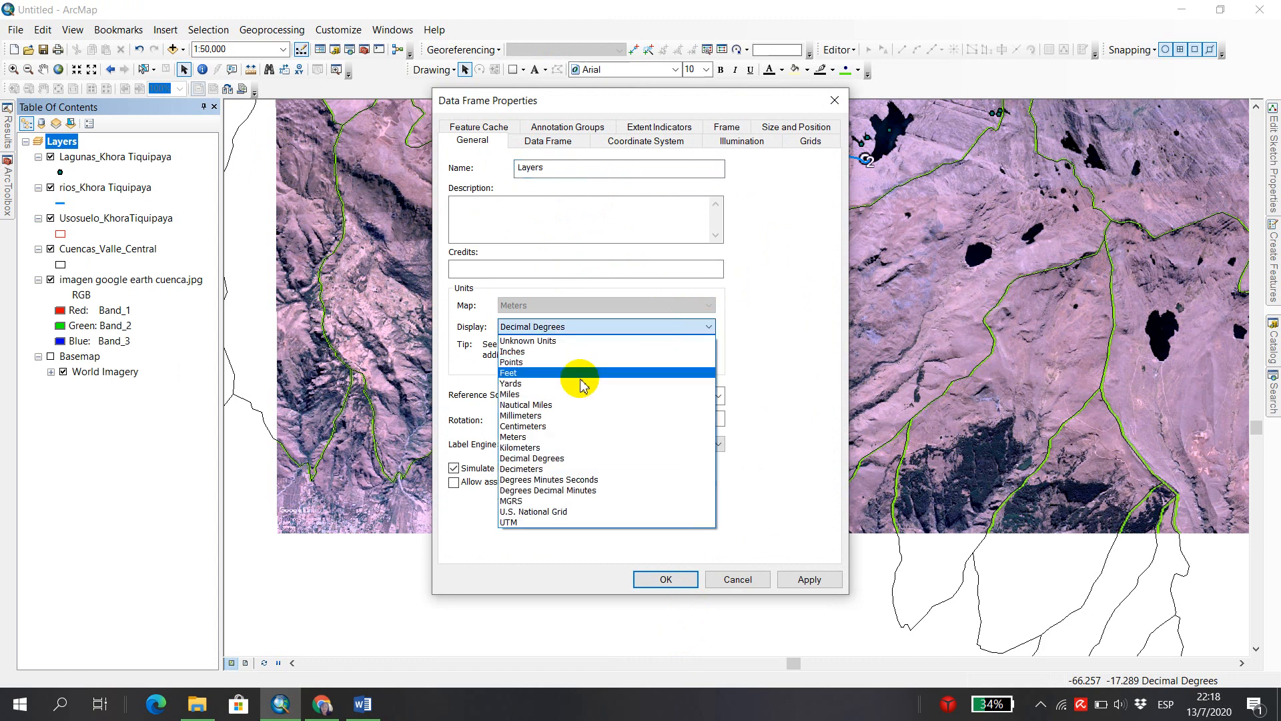
pyautogui.click(564, 437)
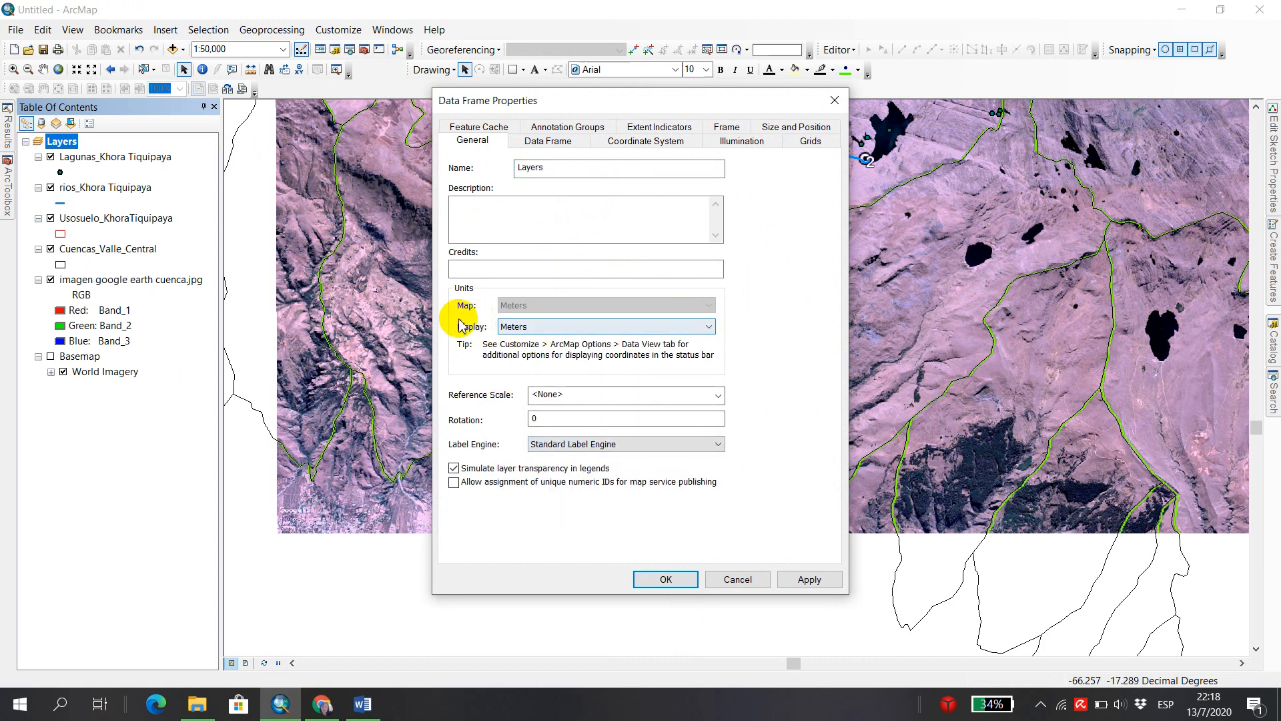
pyautogui.click(685, 581)
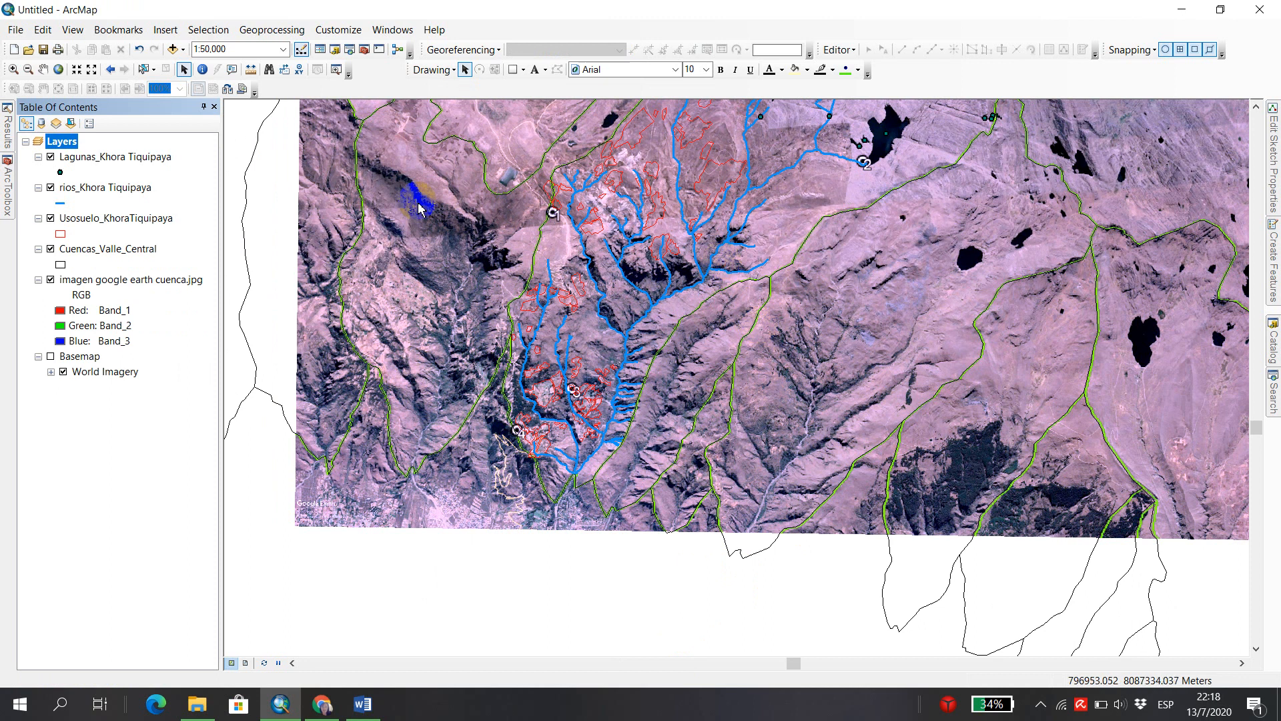
# Calculate the river layer's Longitud field as Length in Meters using the data frame's WGS 1984 UTM Zone 19S coordinate system, and close the table.
pyautogui.click(43, 69)
pyautogui.moveTo(637, 196); pyautogui.dragTo(633, 292)
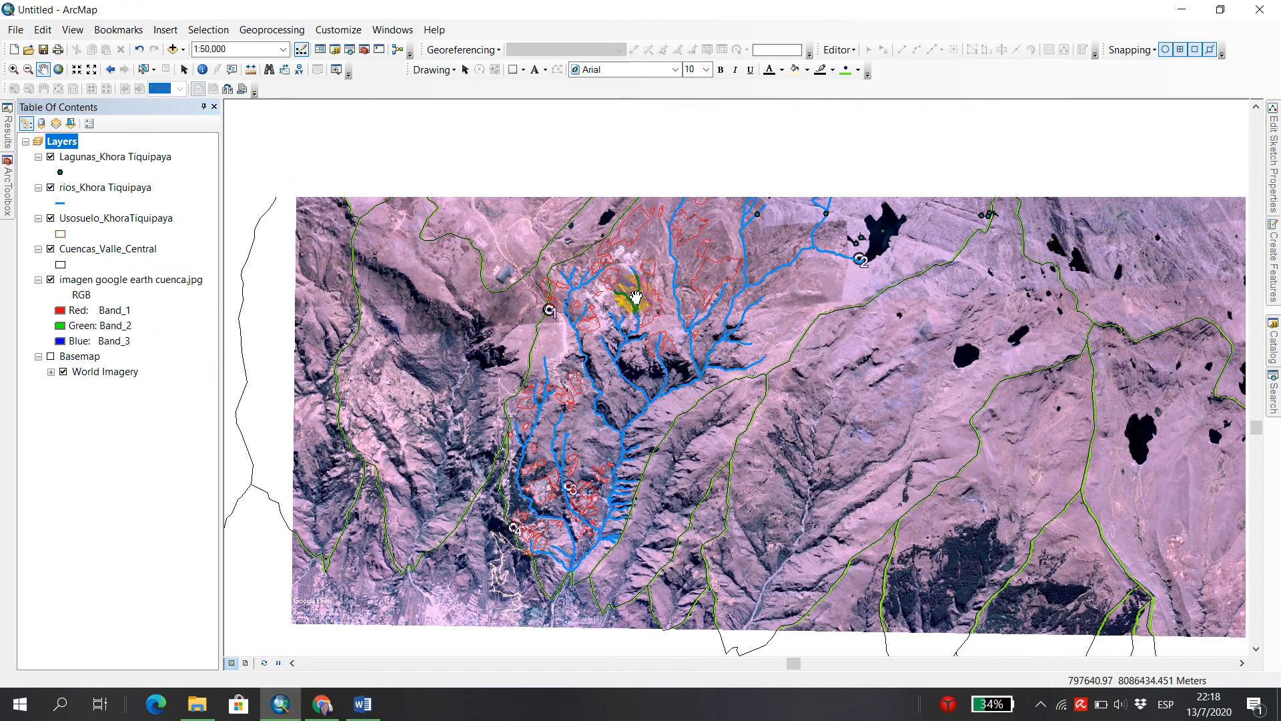
pyautogui.rightClick(106, 190)
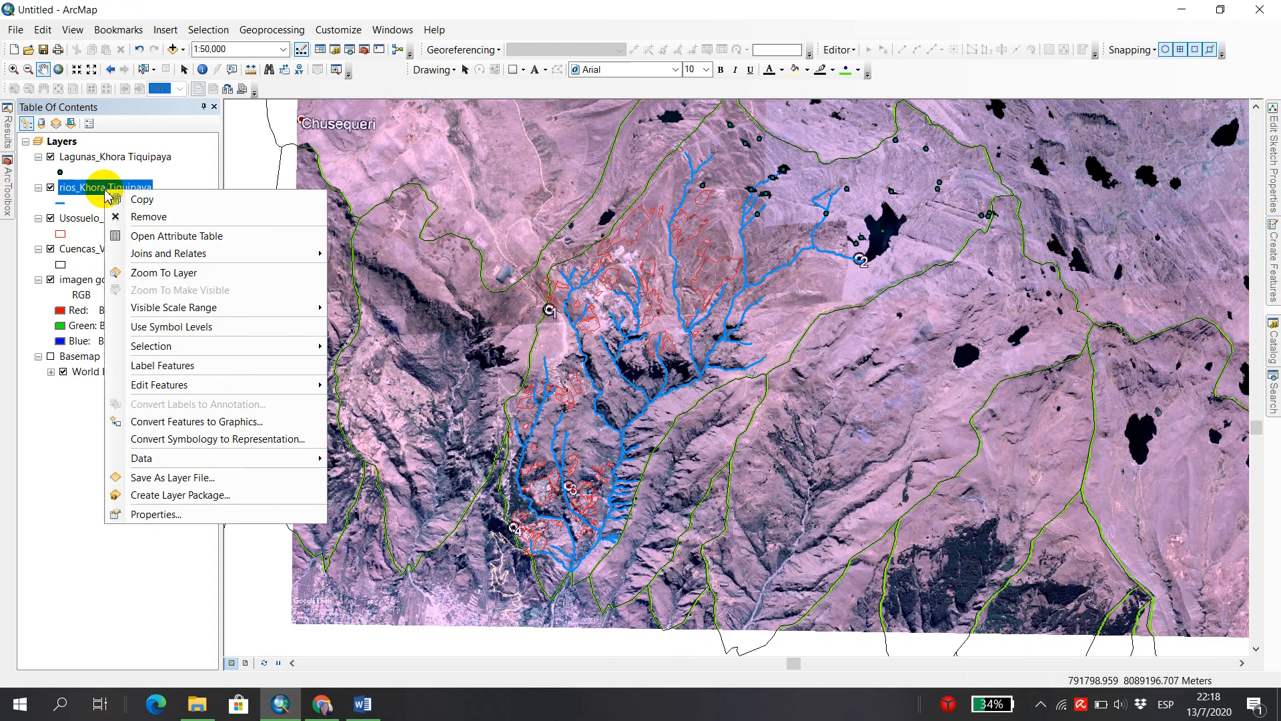
pyautogui.click(237, 241)
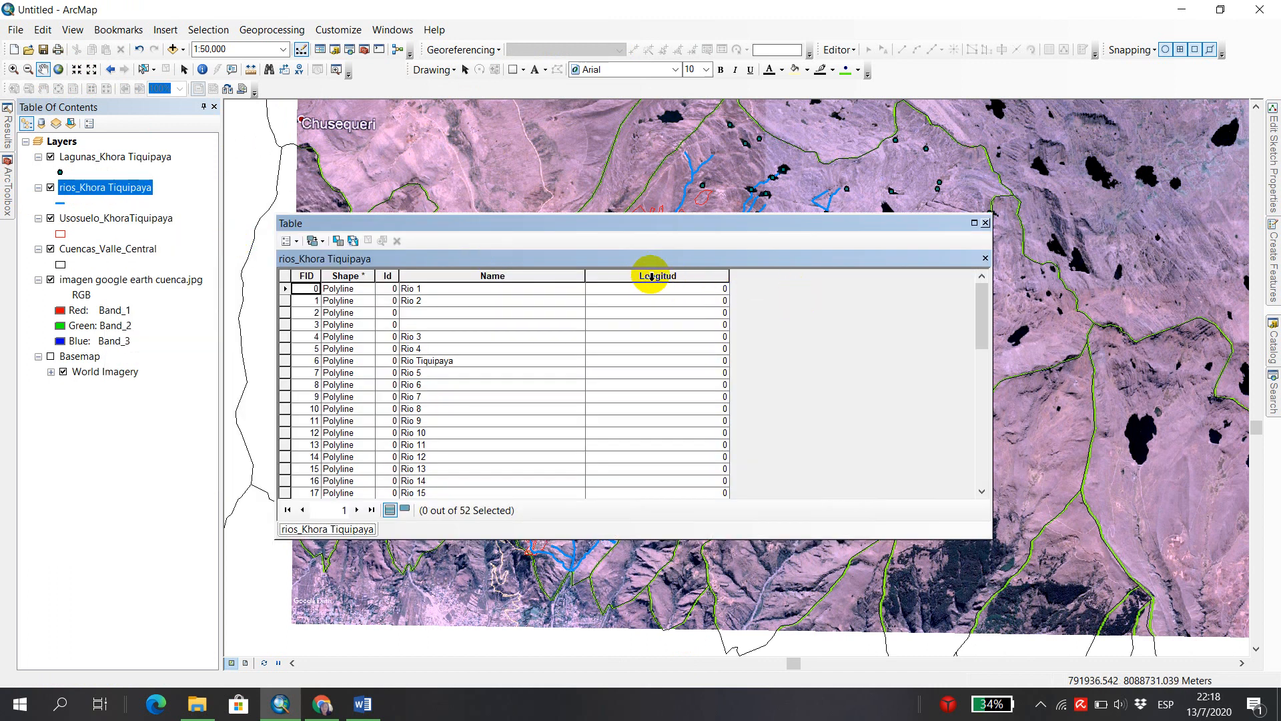
pyautogui.rightClick(656, 277)
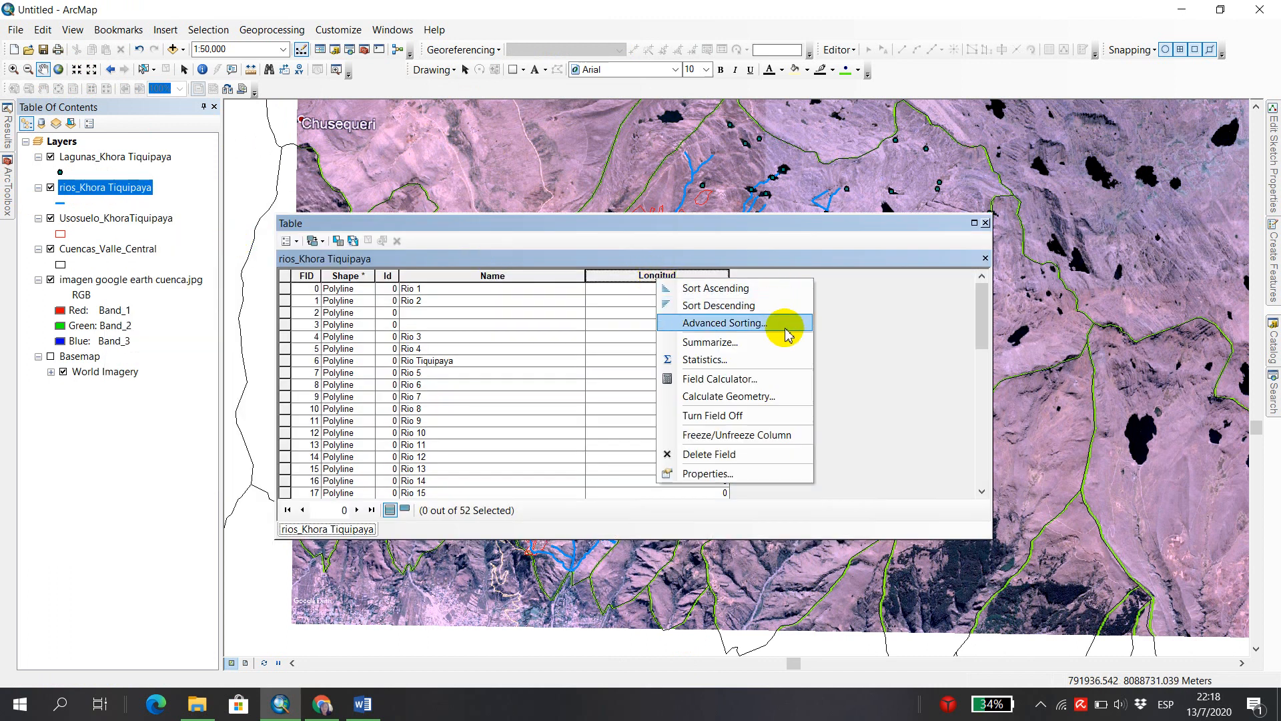
pyautogui.click(733, 396)
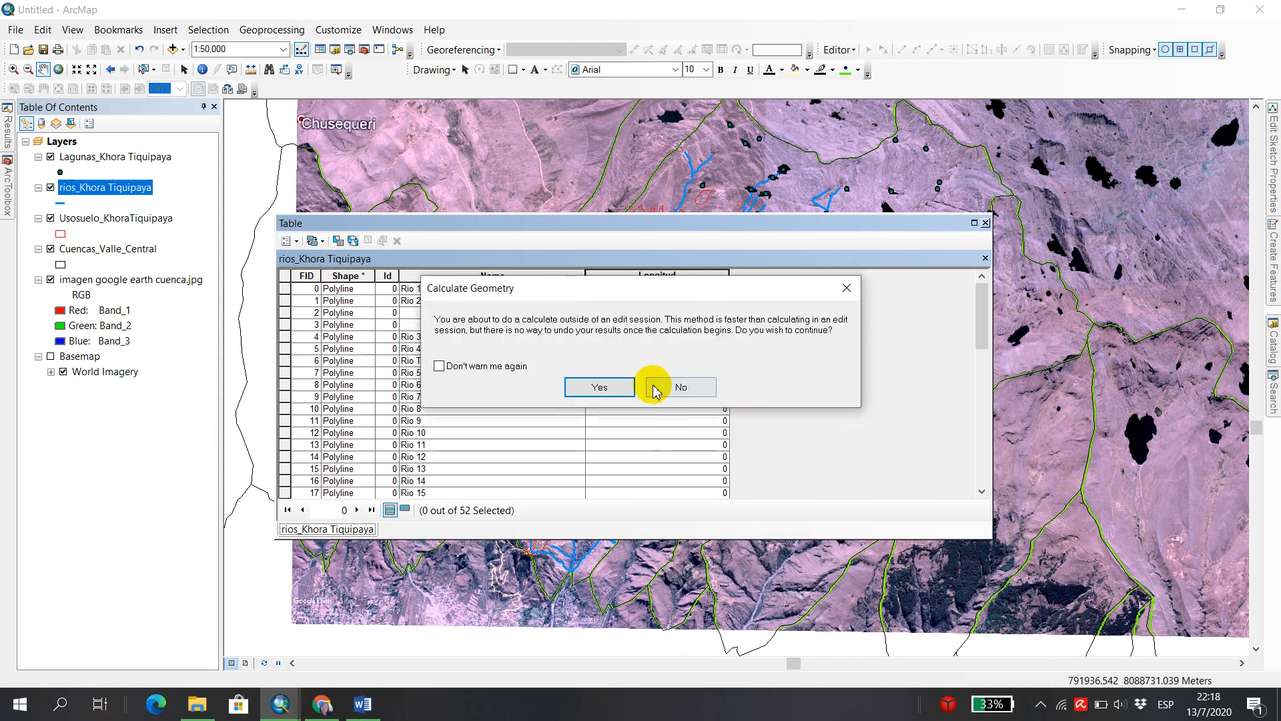
pyautogui.click(629, 388)
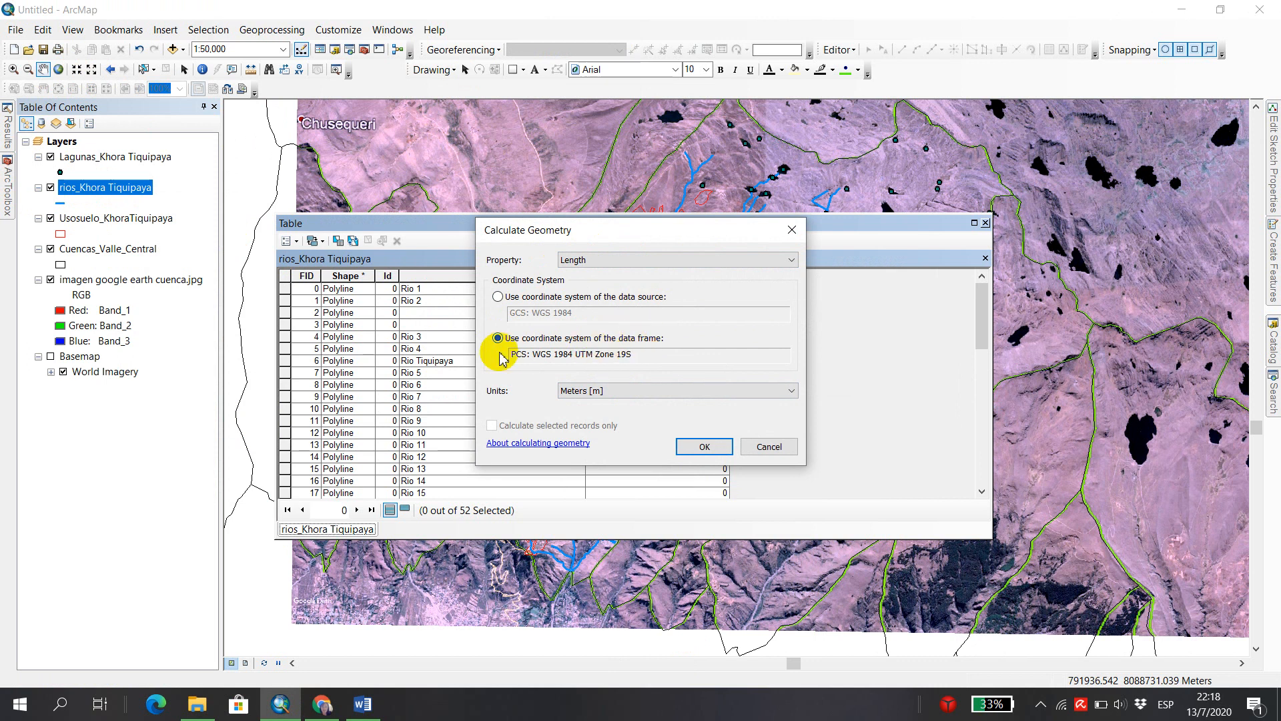
pyautogui.click(791, 393)
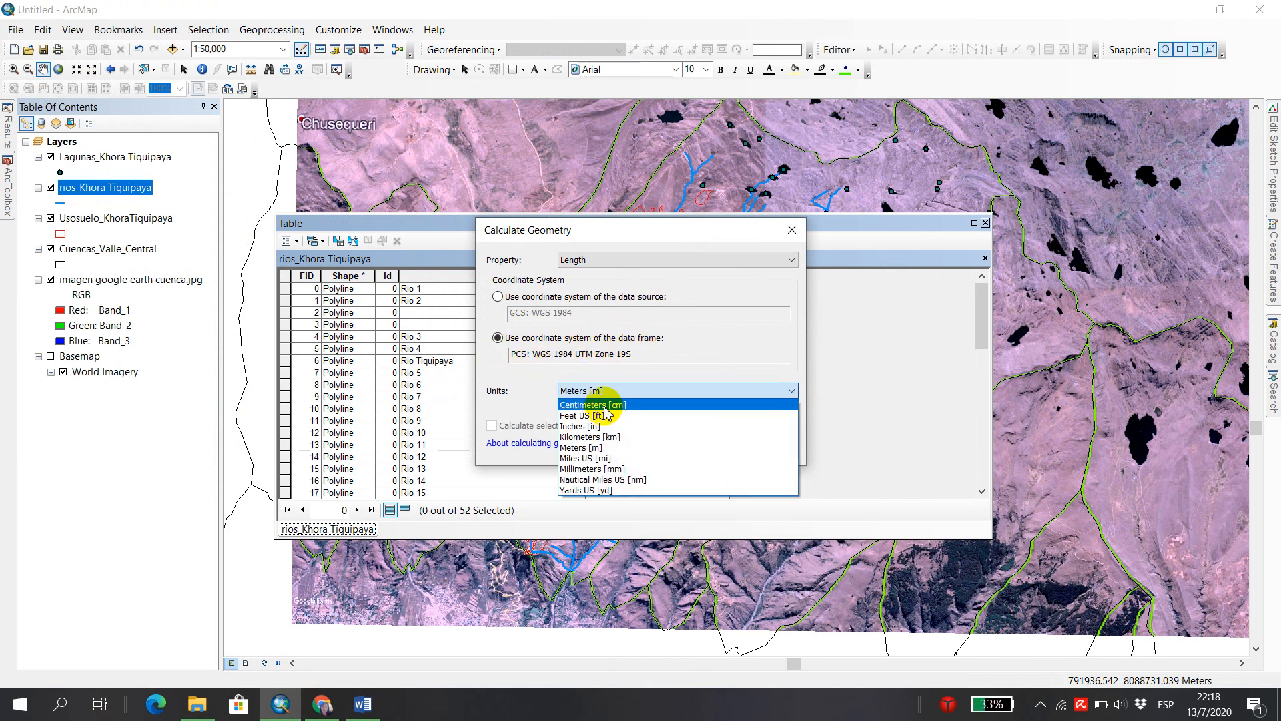
pyautogui.click(617, 447)
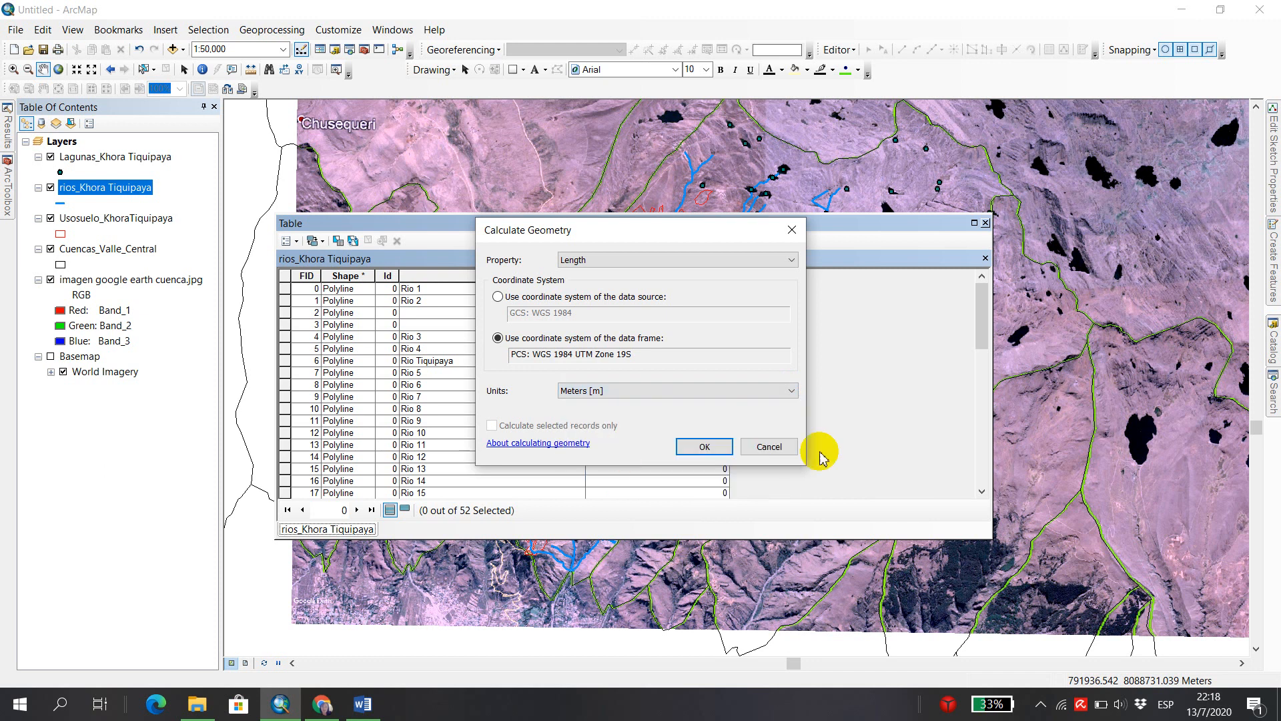
pyautogui.click(720, 445)
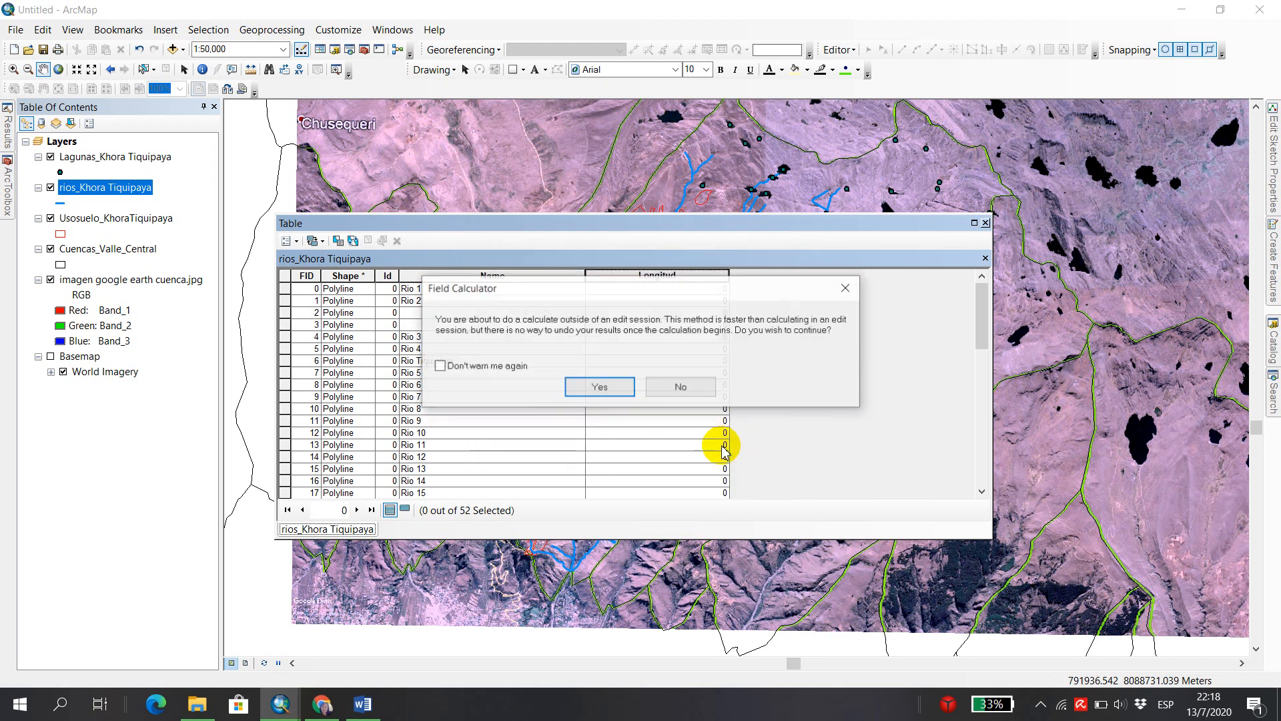
pyautogui.click(620, 389)
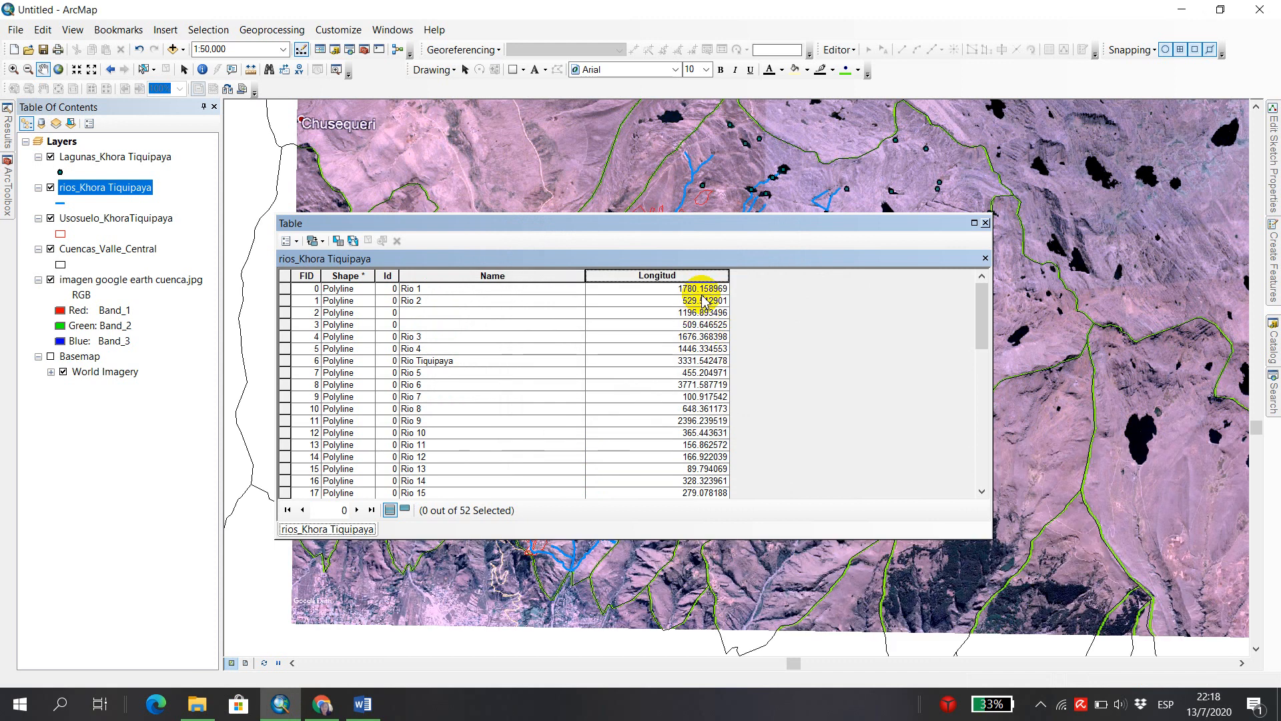
pyautogui.scroll(-6, 720, 367)
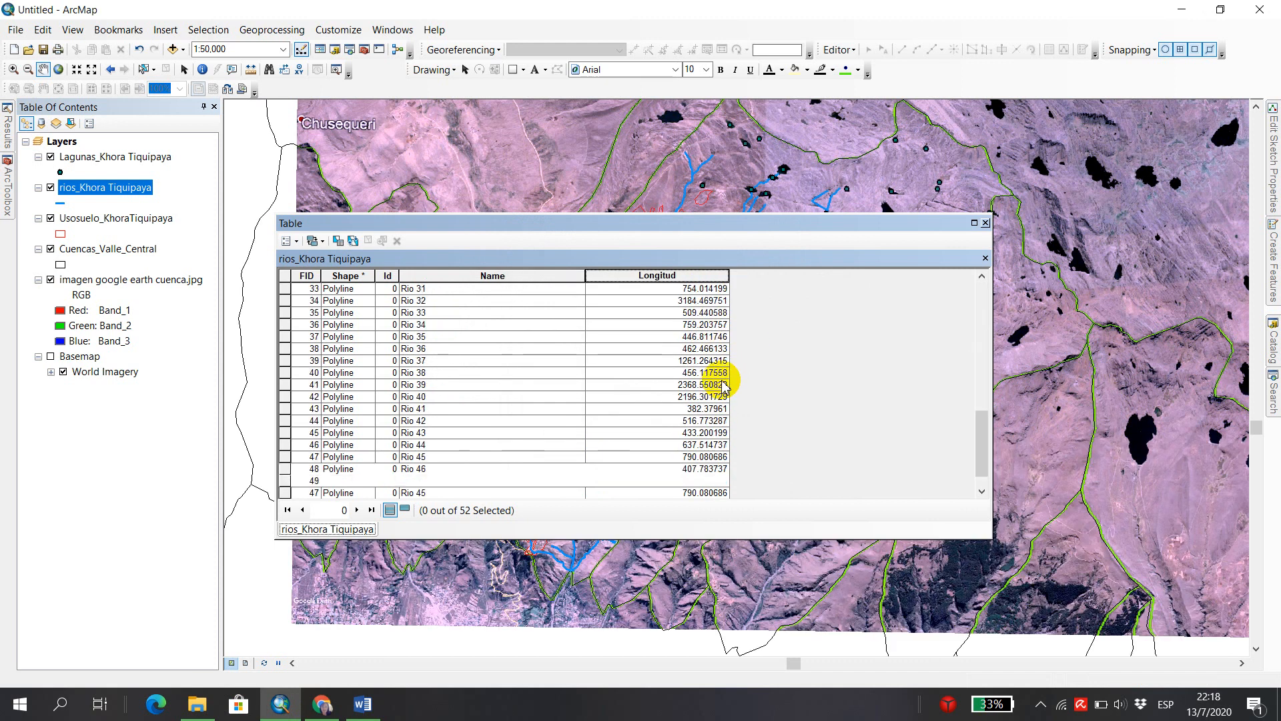
pyautogui.scroll(6, 724, 380)
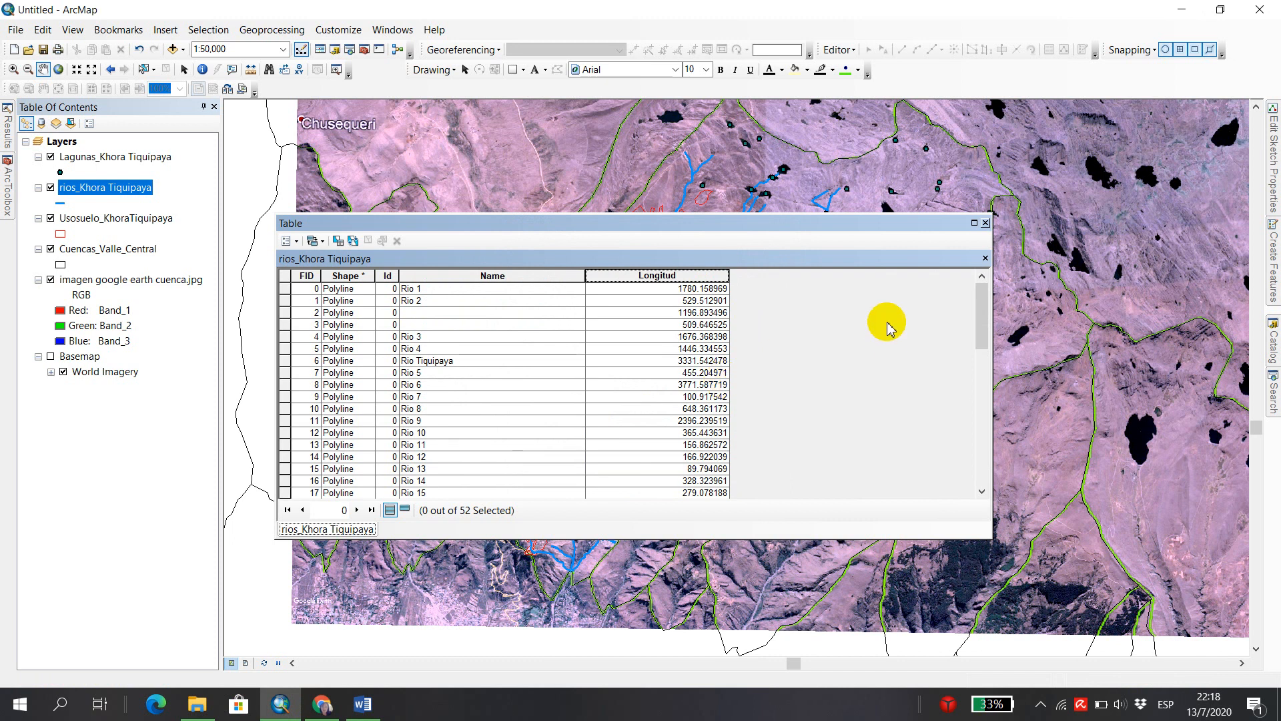
pyautogui.click(987, 224)
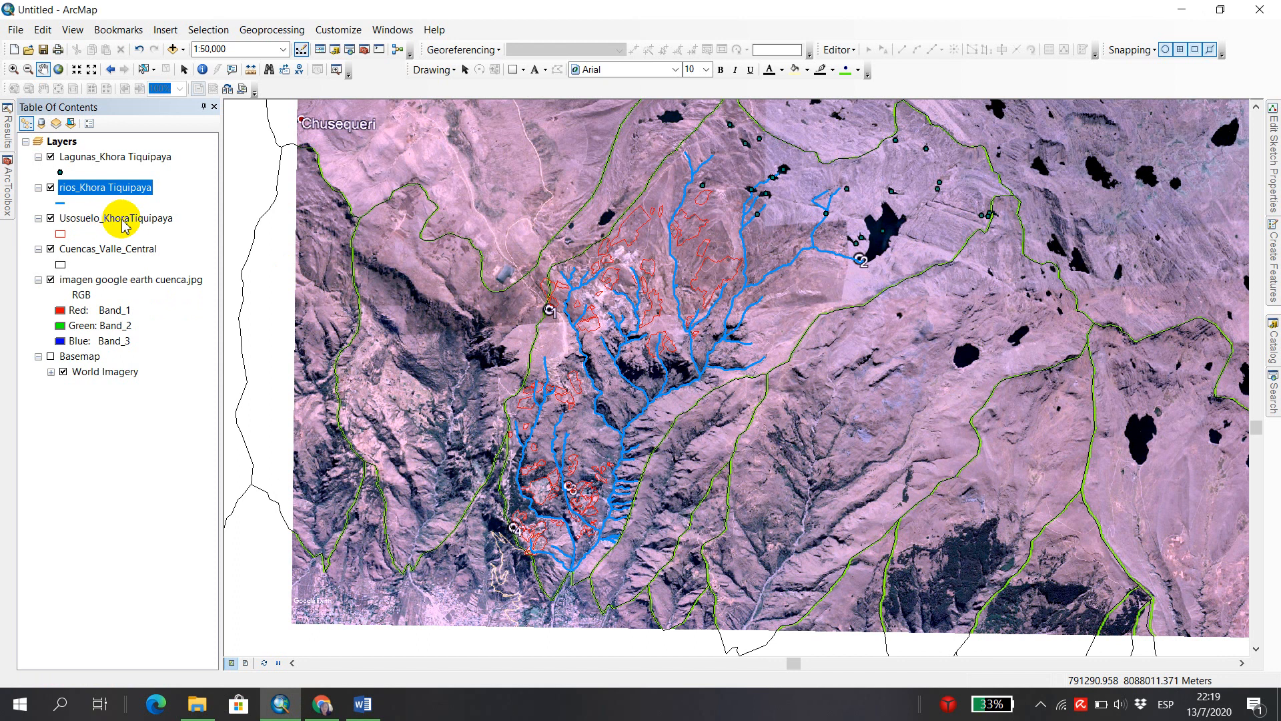
# Add a field named Area_ha of type Double to the Usosuelo_KhoraTiquipaya attribute table.
pyautogui.click(123, 220)
pyautogui.rightClick(123, 222)
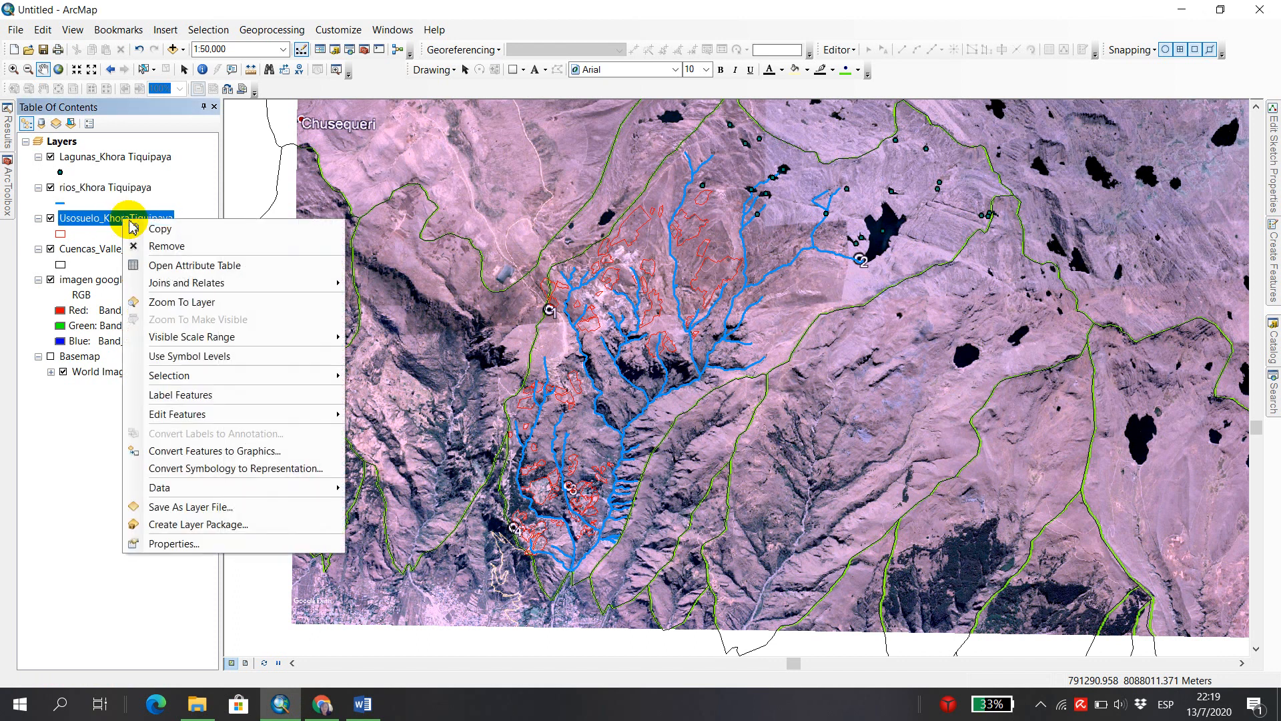
pyautogui.click(276, 265)
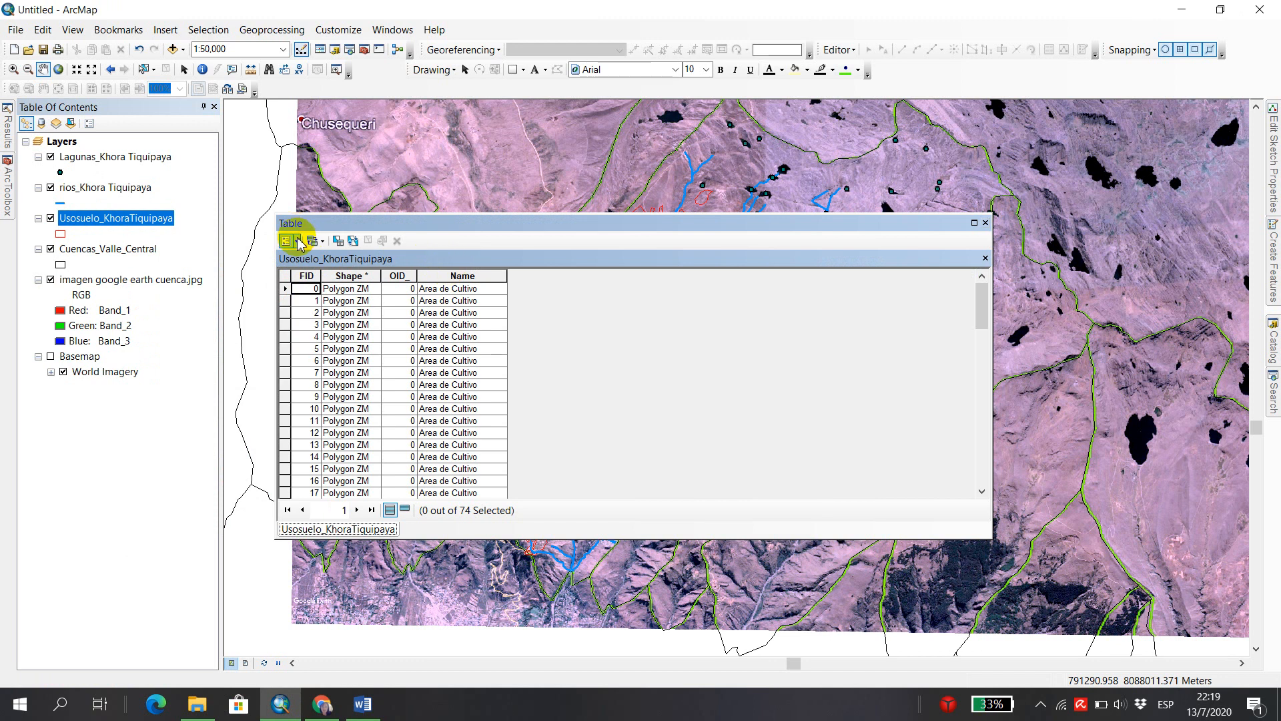
pyautogui.click(299, 242)
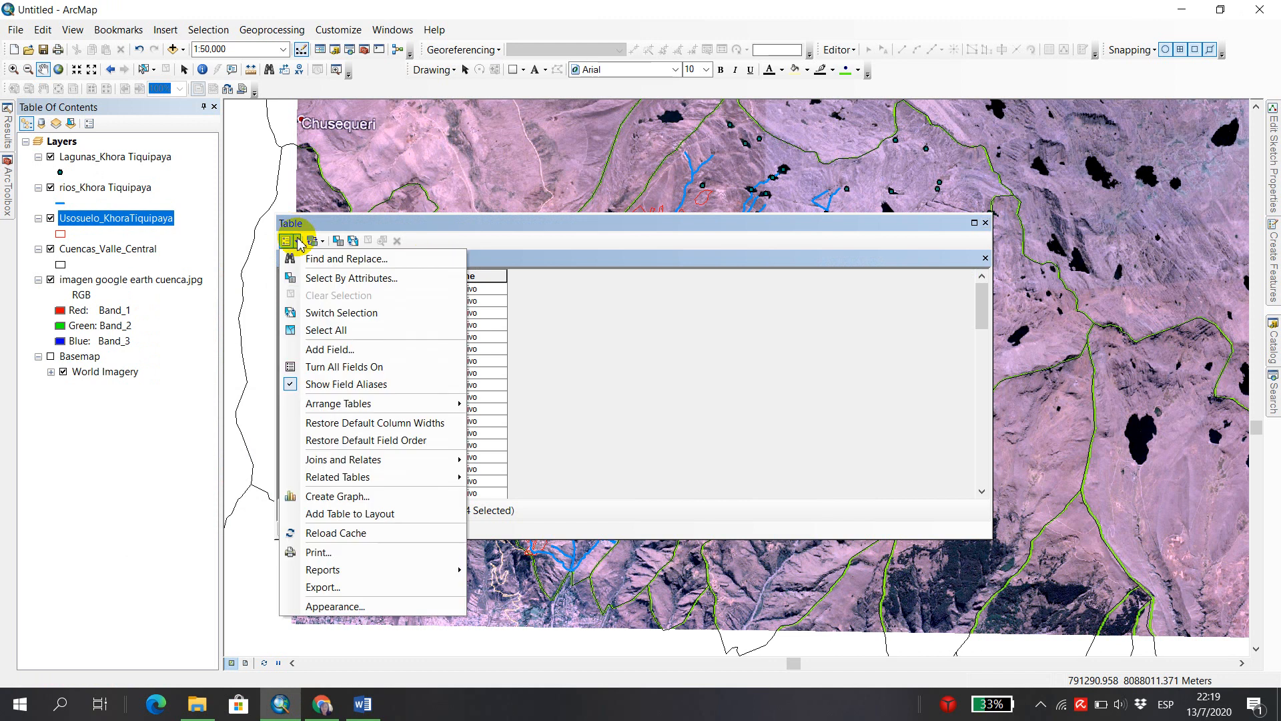
pyautogui.click(359, 350)
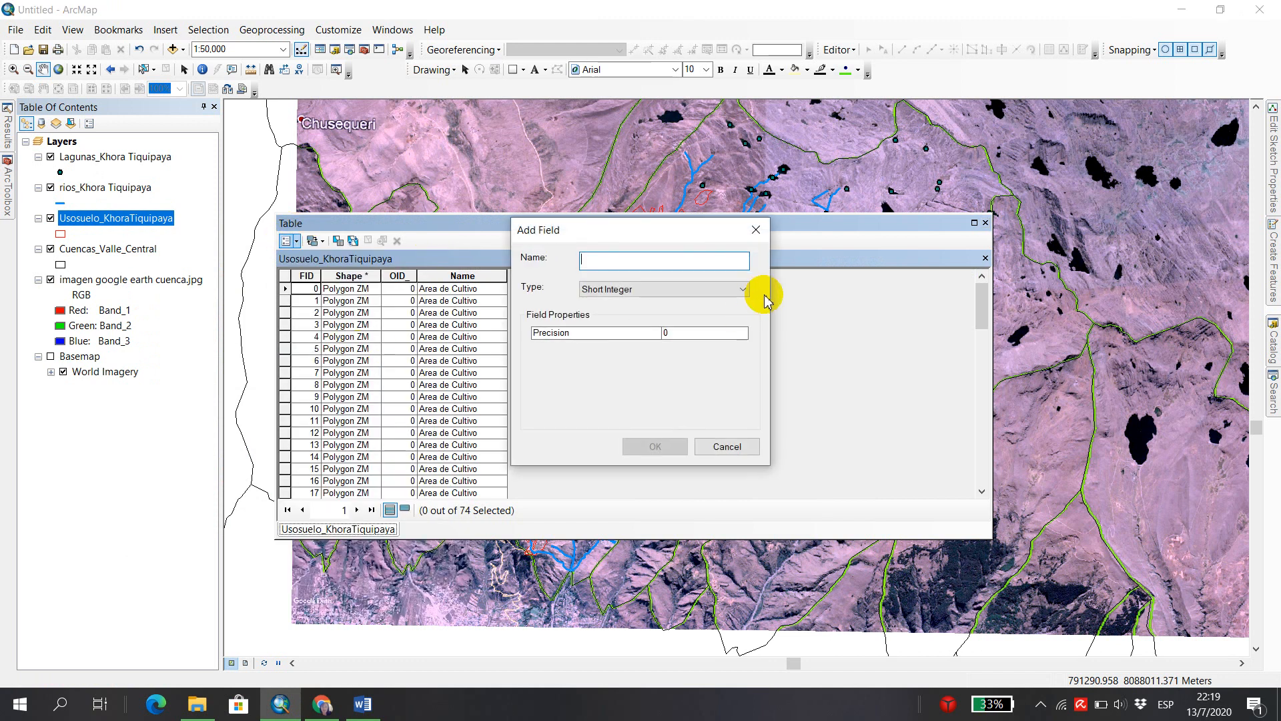
pyautogui.write('Area_ha')
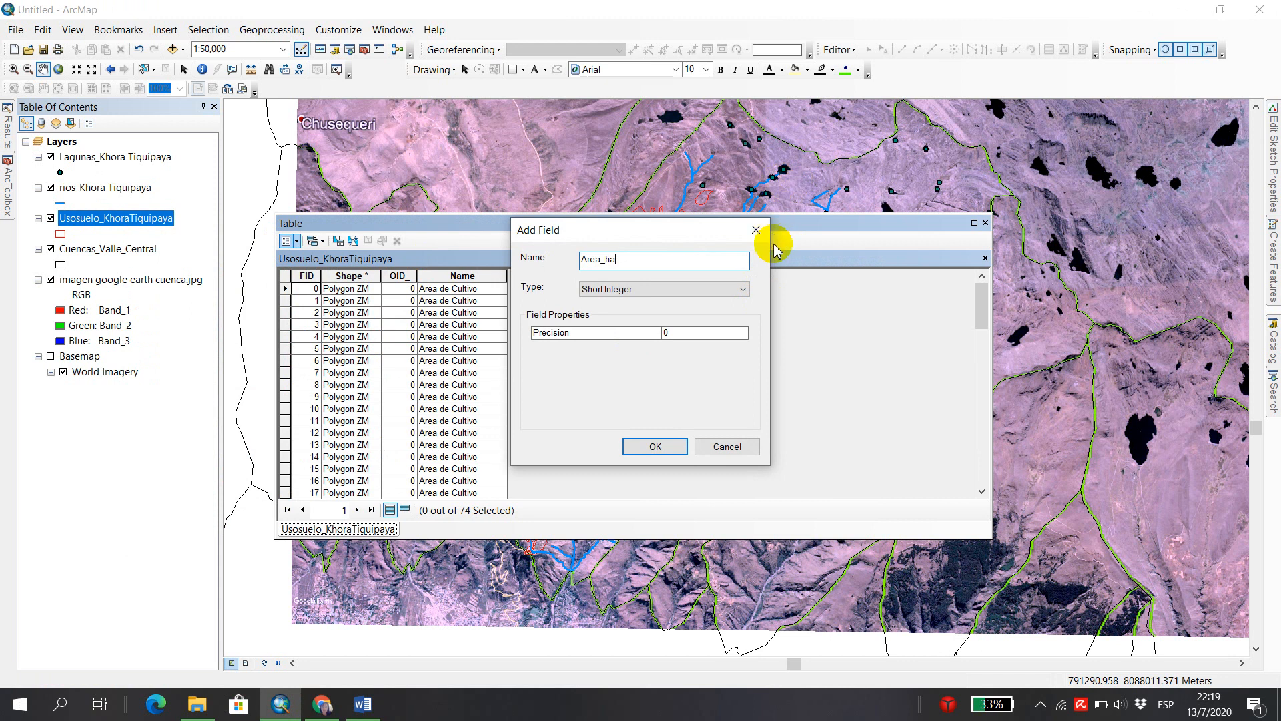
pyautogui.click(739, 289)
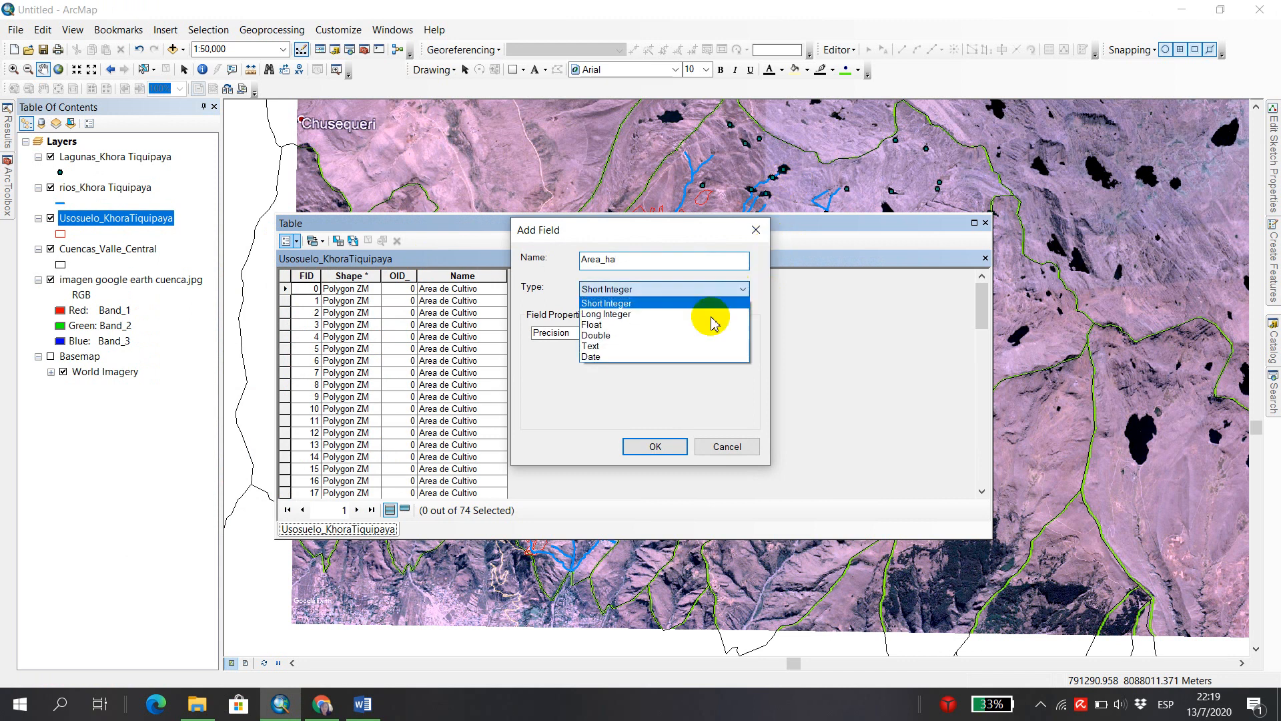
pyautogui.click(621, 335)
pyautogui.click(672, 447)
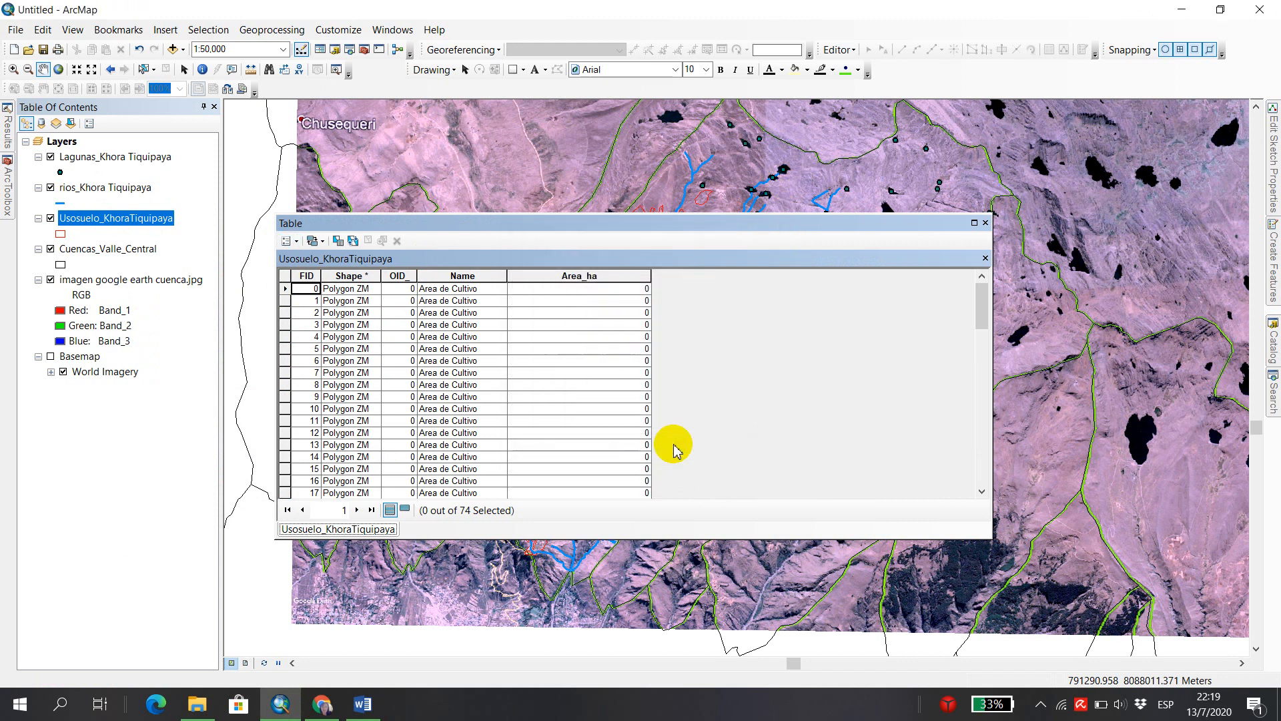
# Calculate the Area_ha field as Area in Hectares using the data frame's WGS 1984 UTM Zone 19S coordinate system, and close the land-use table.
pyautogui.click(556, 277)
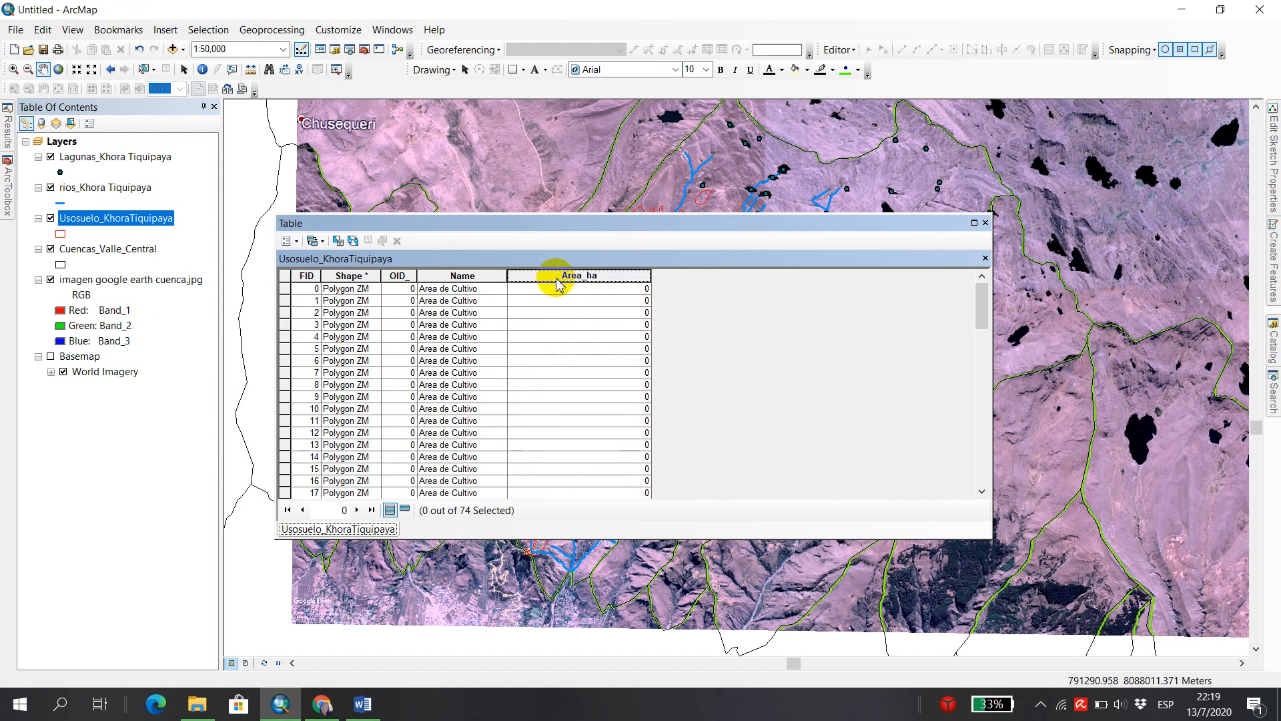
pyautogui.rightClick(558, 283)
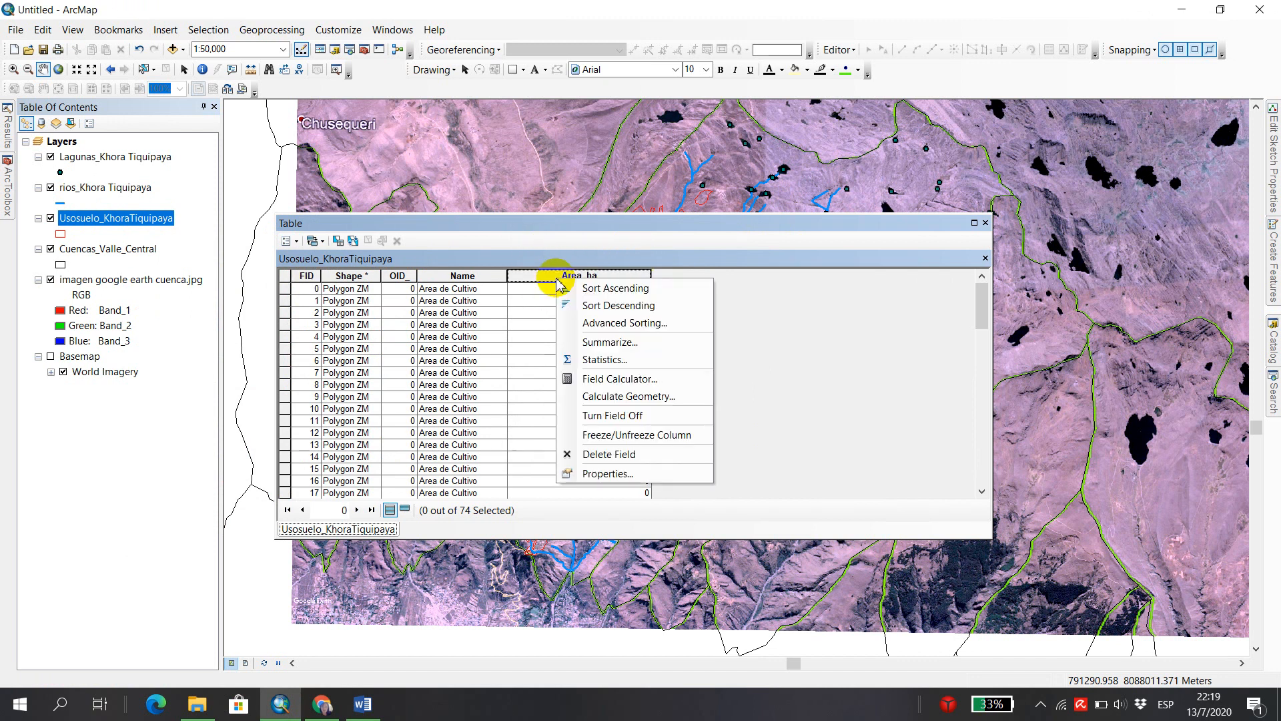
pyautogui.click(664, 396)
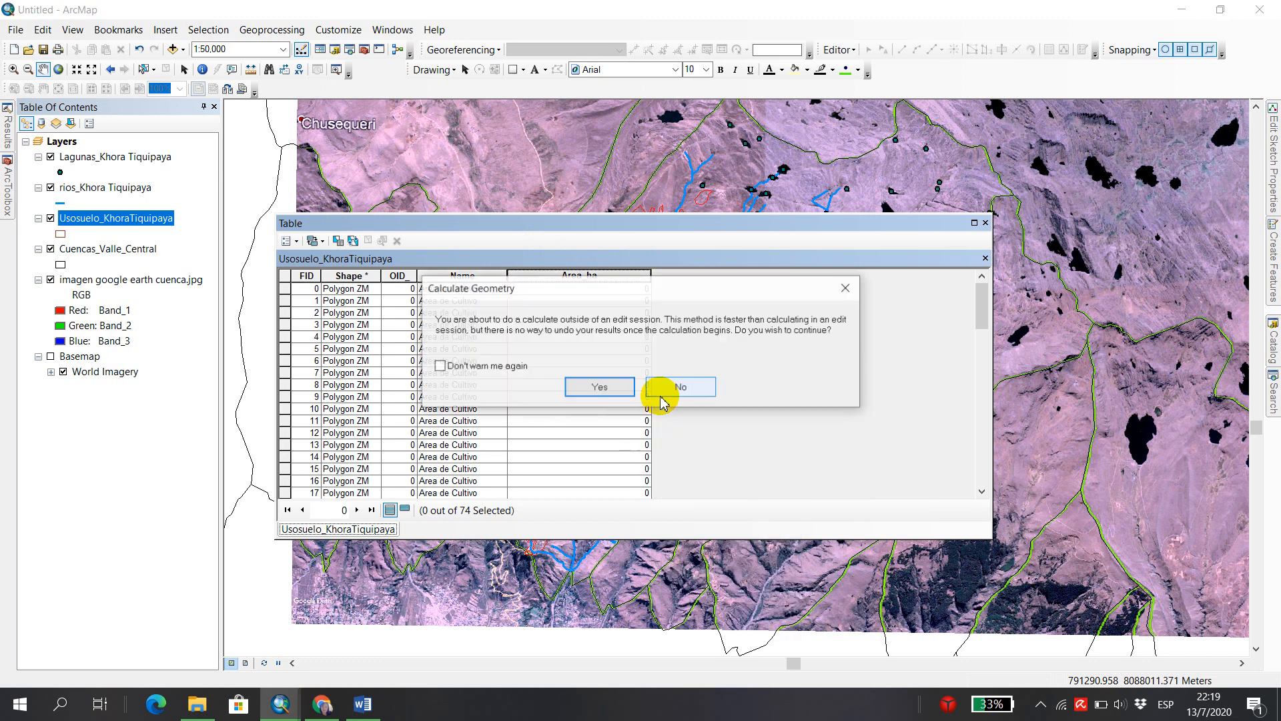
pyautogui.click(617, 387)
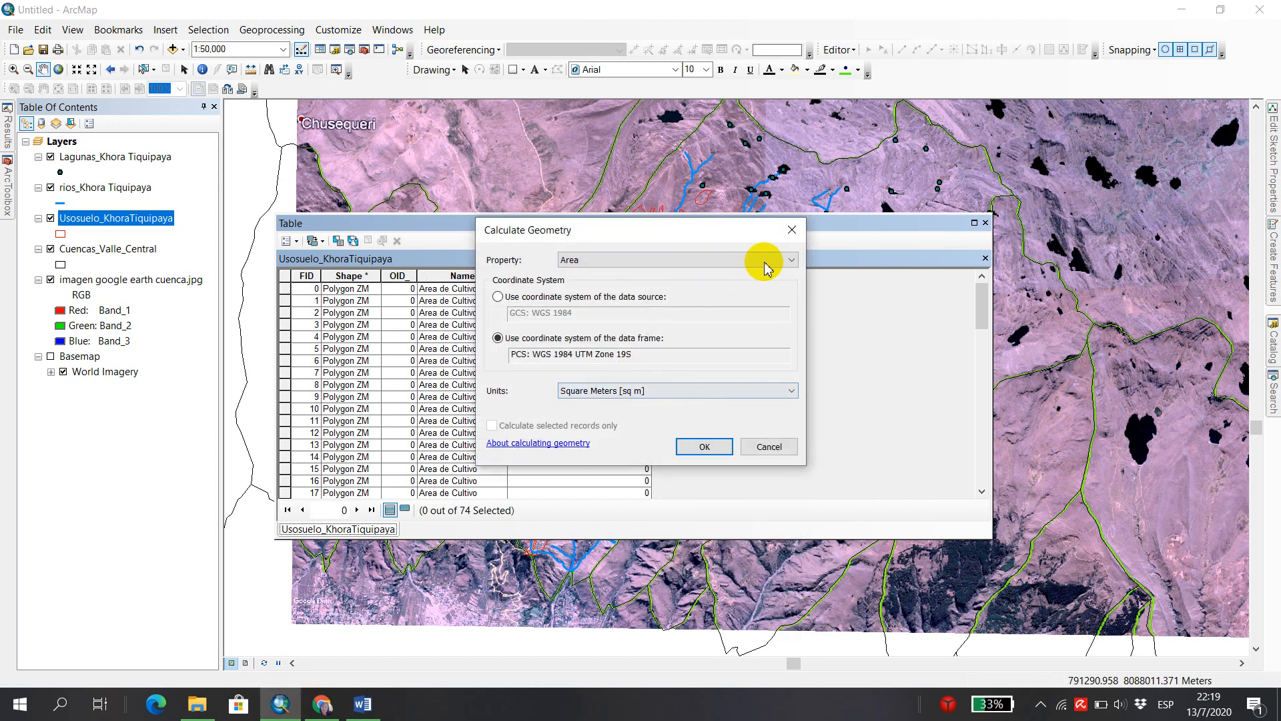
pyautogui.click(791, 261)
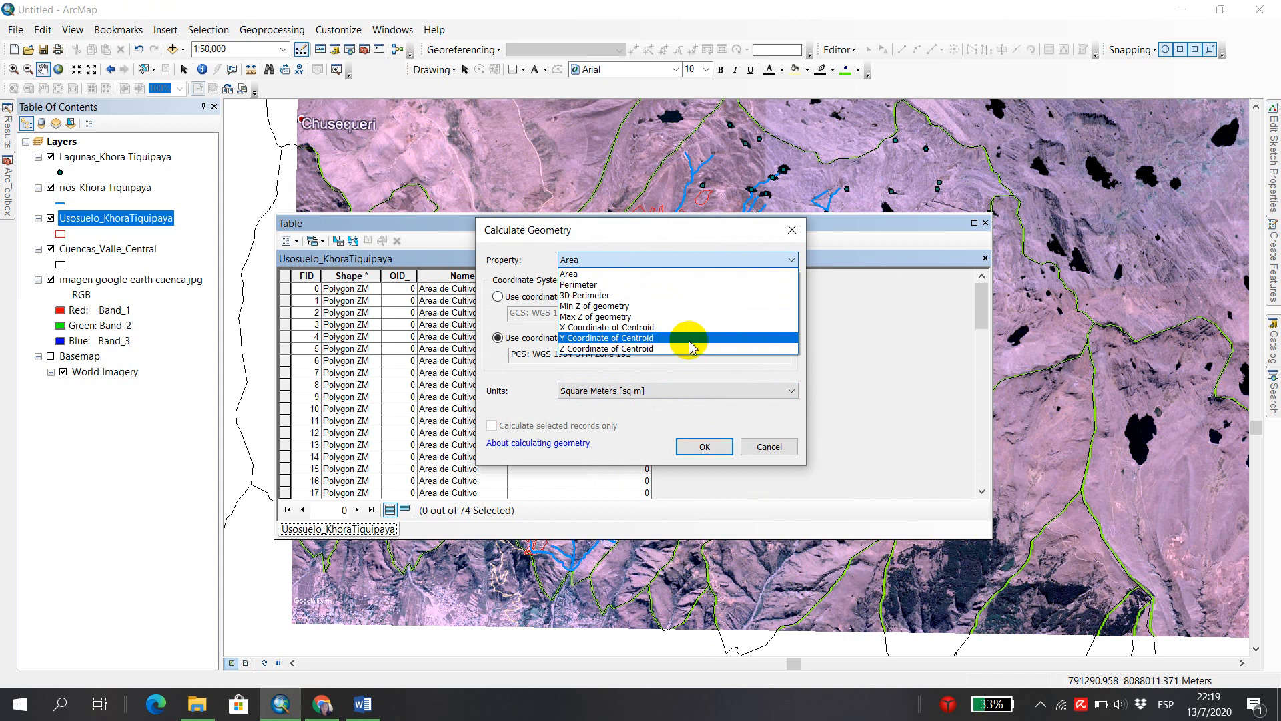
pyautogui.click(608, 274)
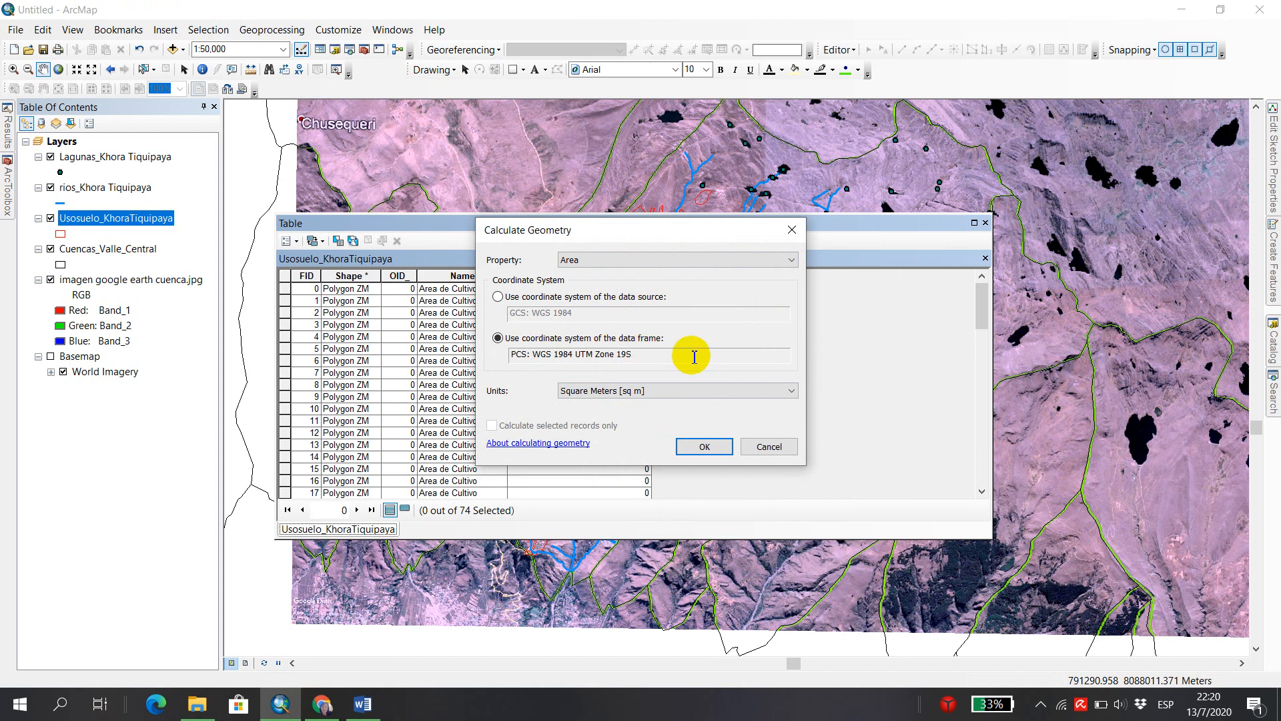
pyautogui.click(794, 393)
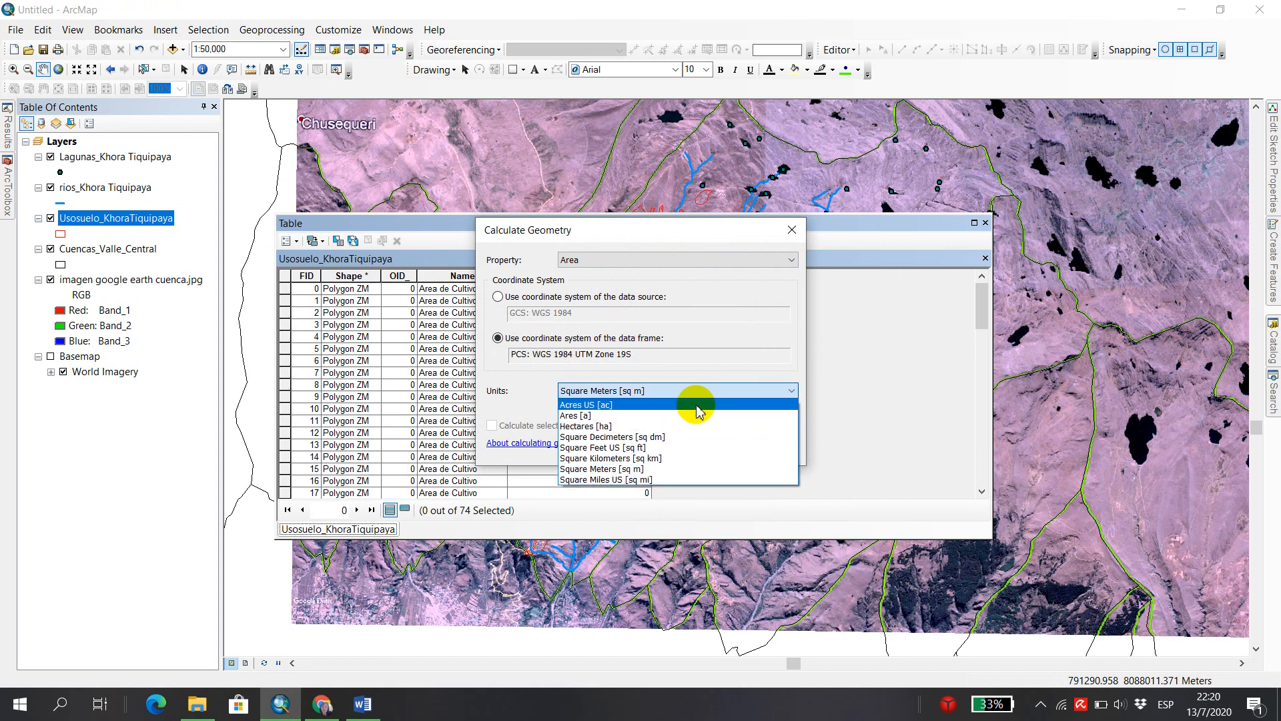
pyautogui.click(587, 425)
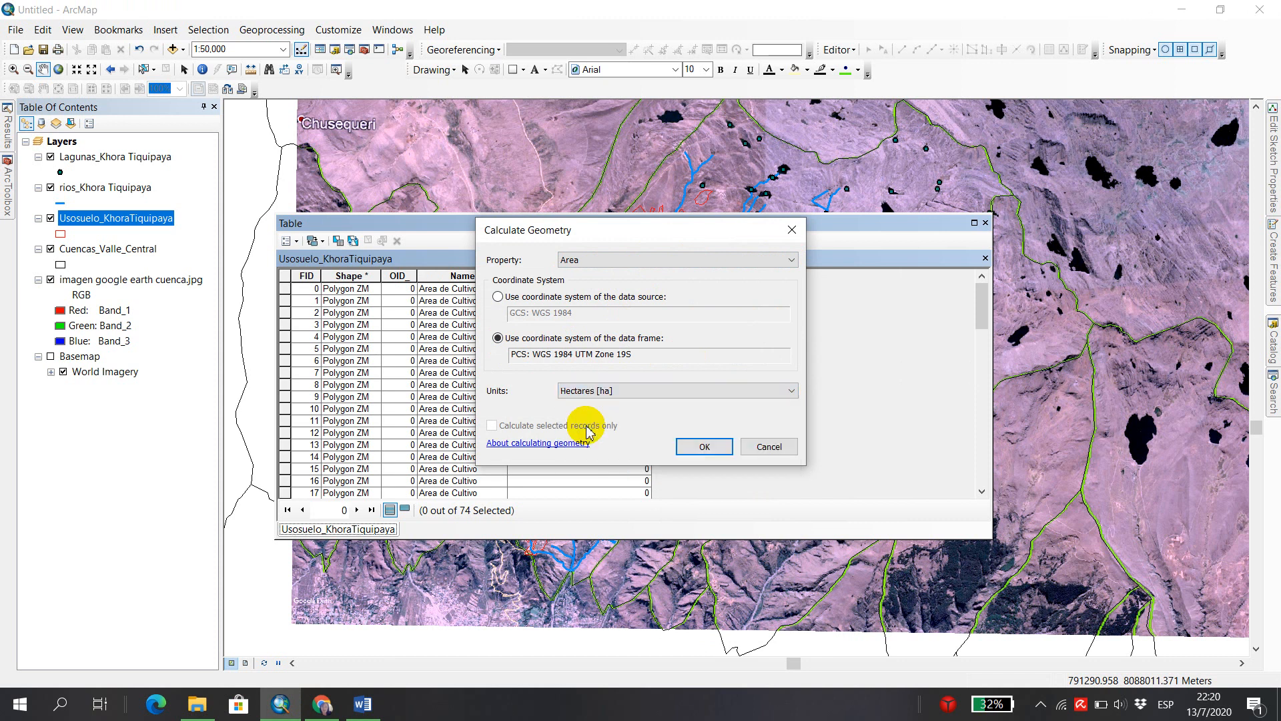
pyautogui.click(706, 460)
pyautogui.click(600, 388)
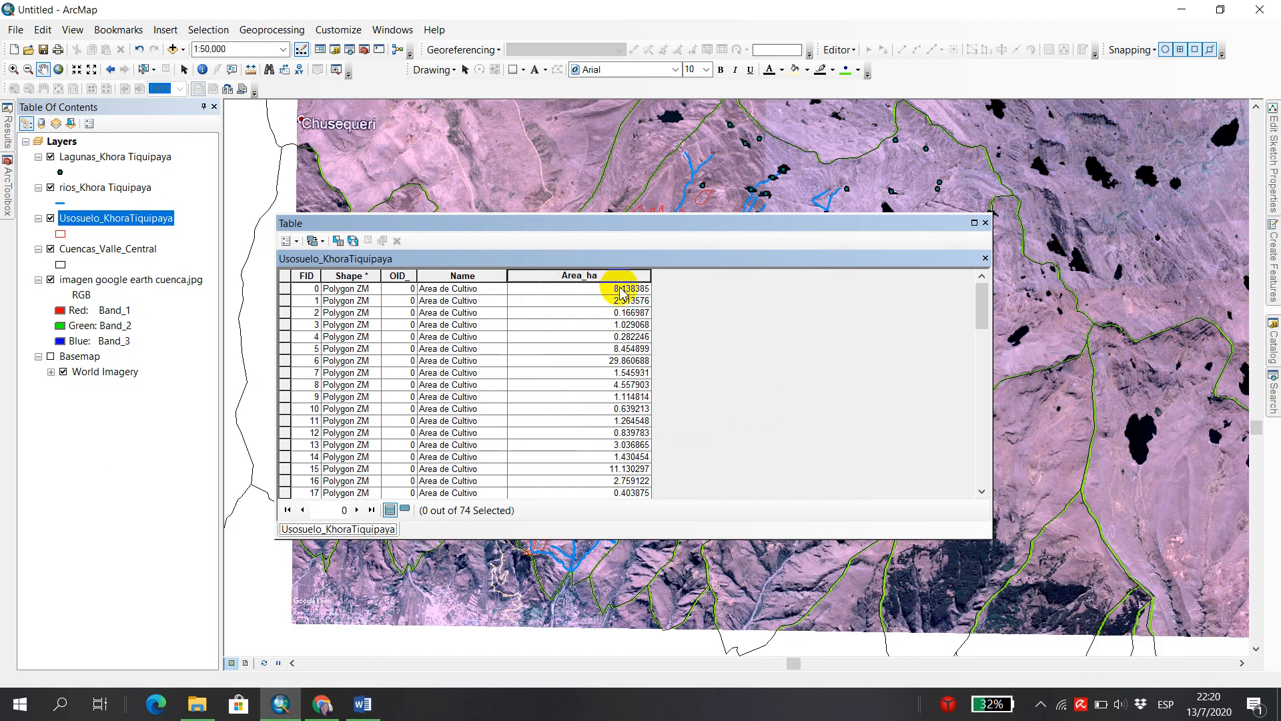
pyautogui.moveTo(587, 223); pyautogui.dragTo(839, 296)
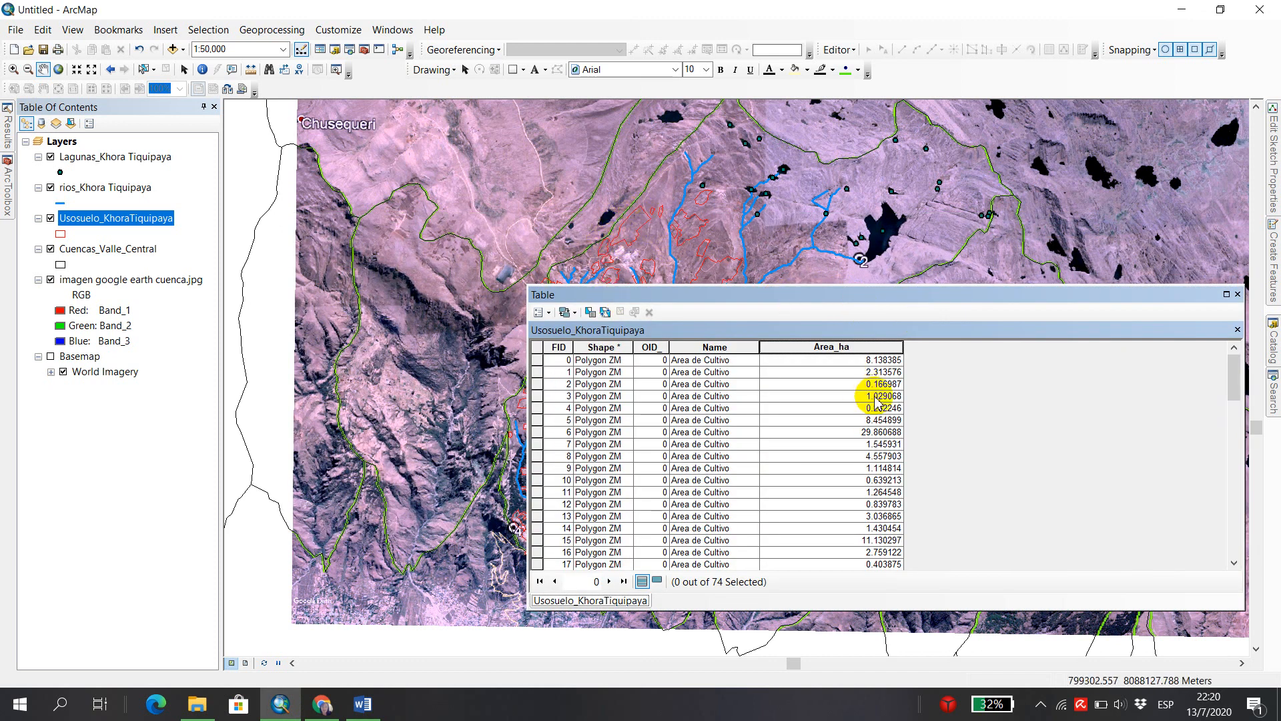
pyautogui.moveTo(912, 294); pyautogui.dragTo(703, 211)
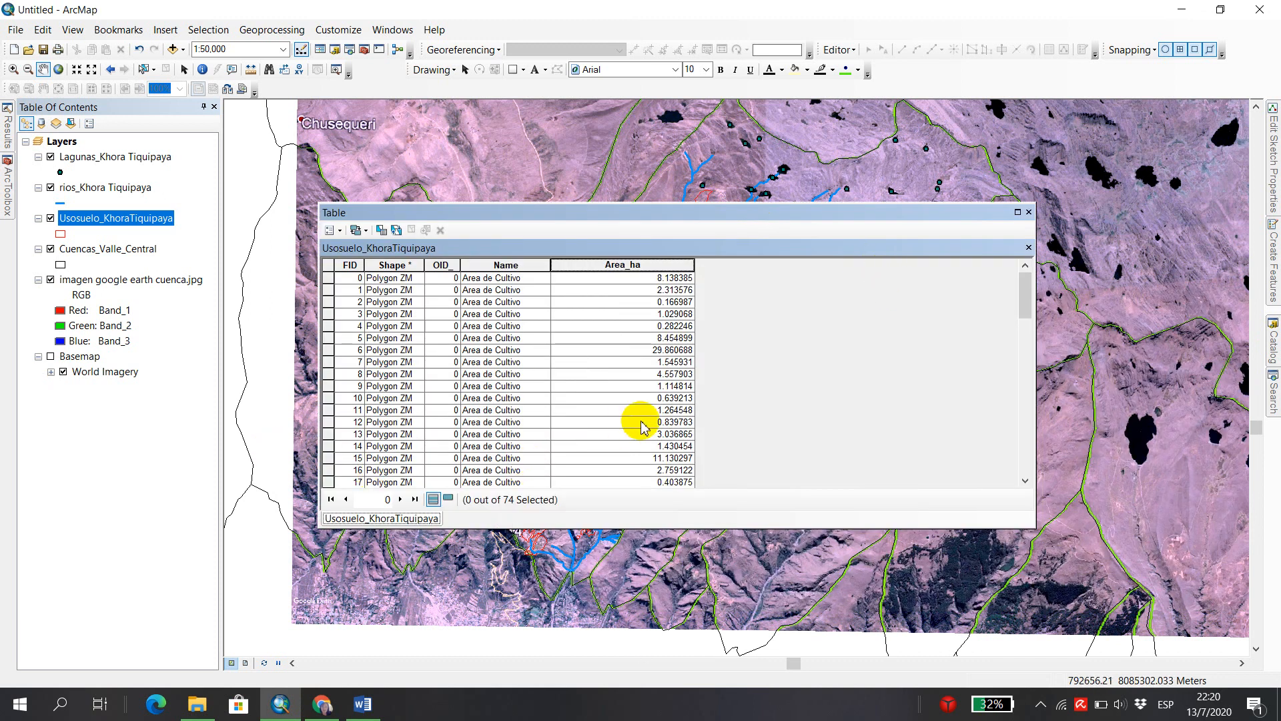
pyautogui.click(1028, 211)
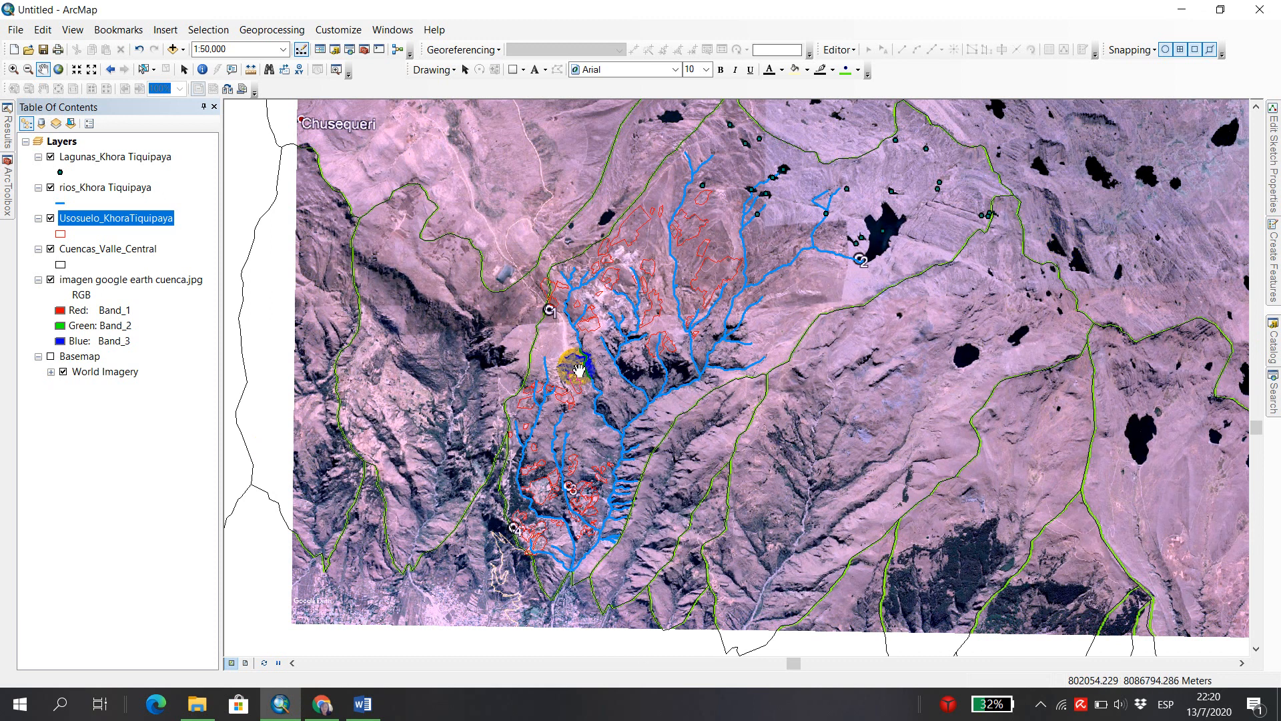